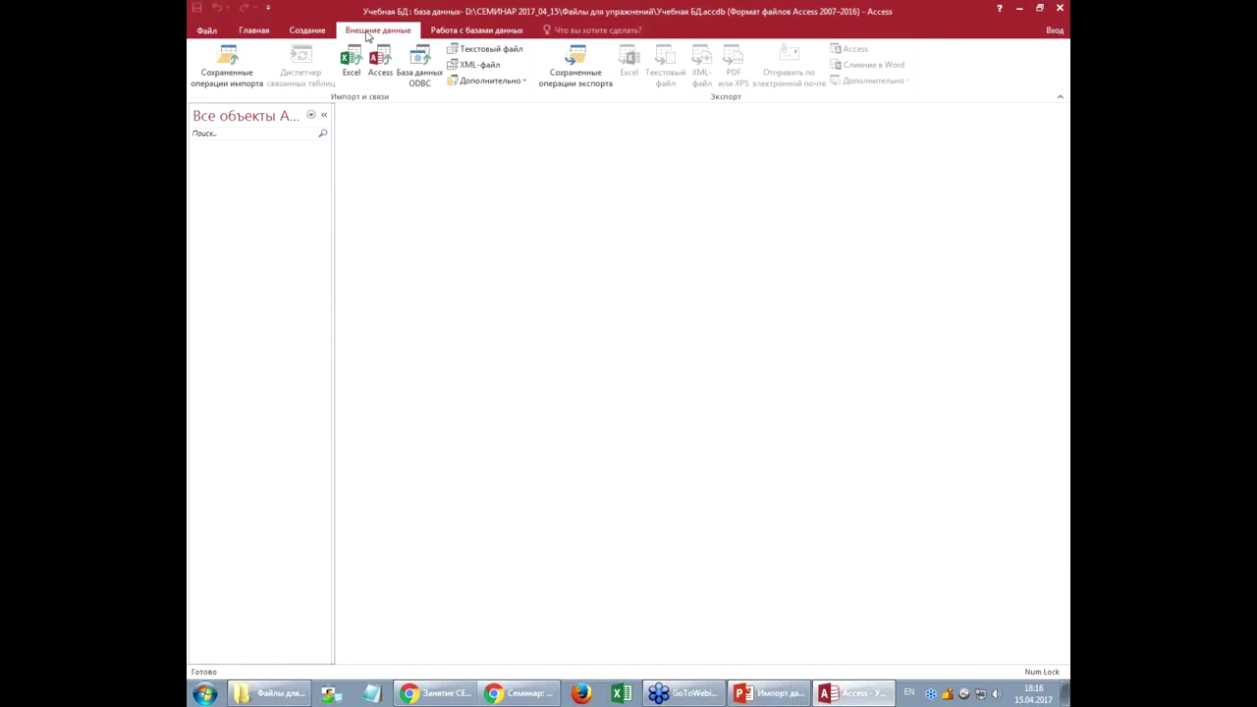
# Step: Start a text file import and browse for its source in D:\СЕМИНАР 2017_04_15\Файлы для упражнений
pyautogui.click(491, 49)
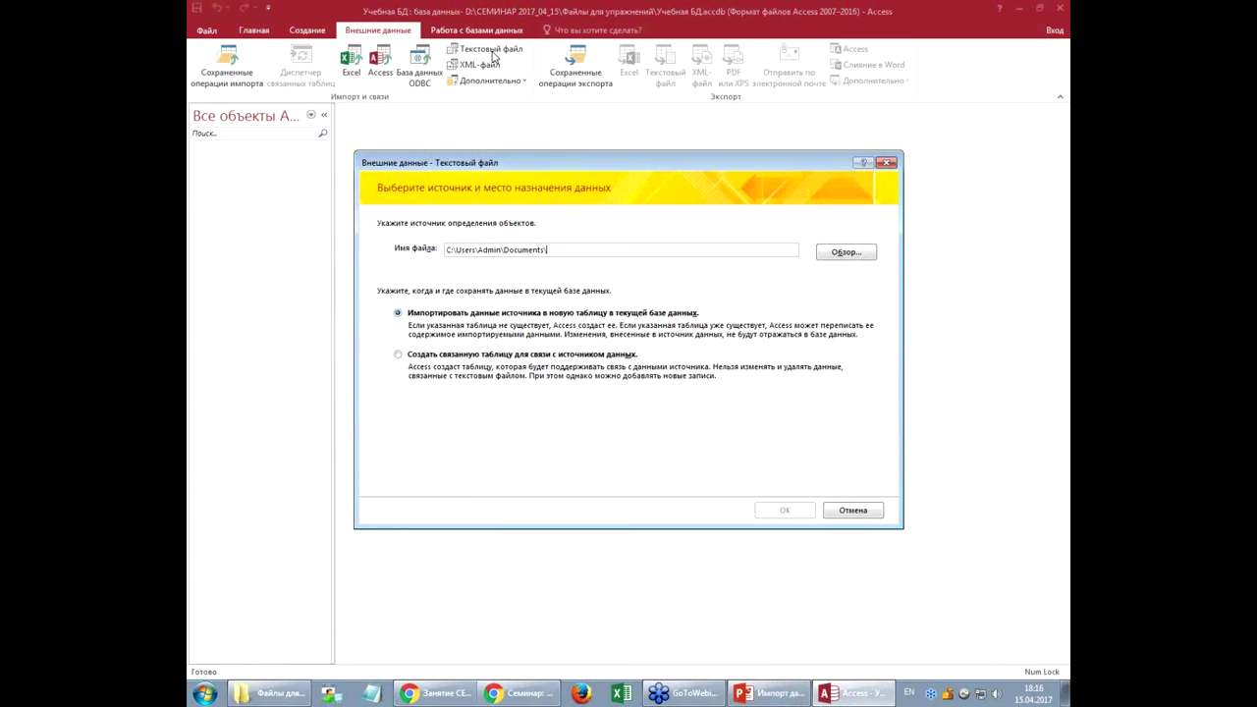
pyautogui.click(840, 255)
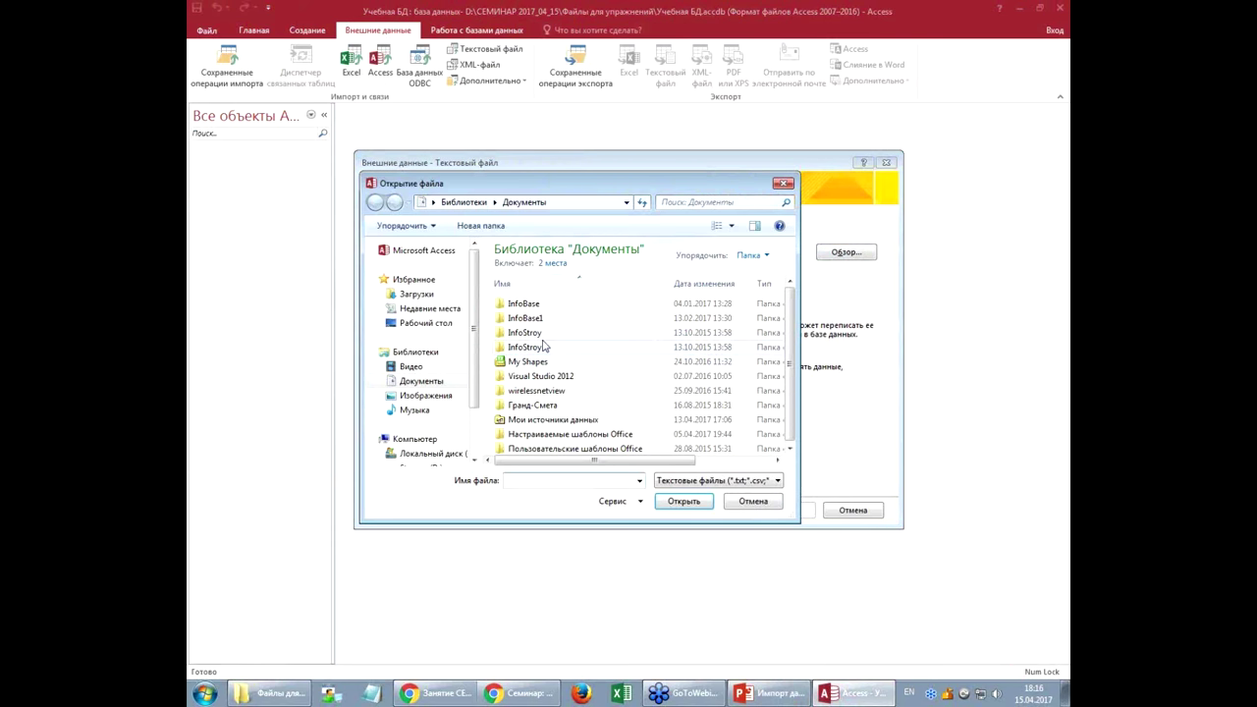
pyautogui.moveTo(799, 521); pyautogui.dragTo(894, 595)
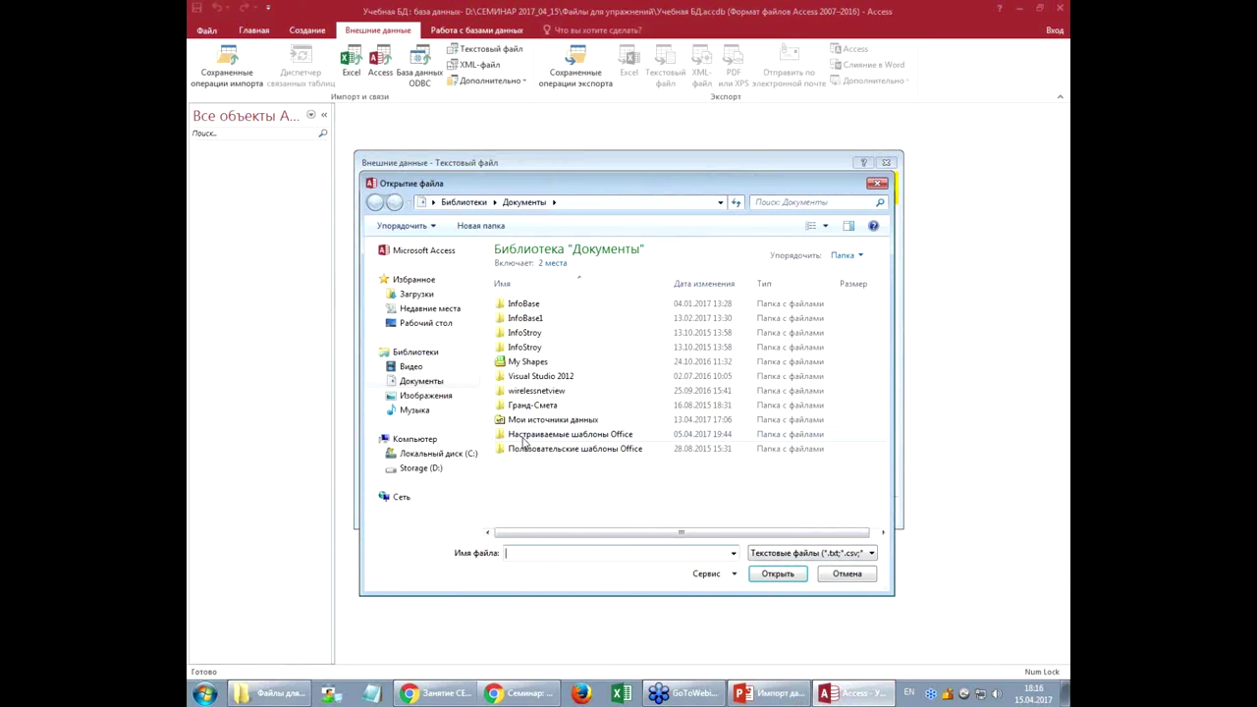
pyautogui.click(422, 468)
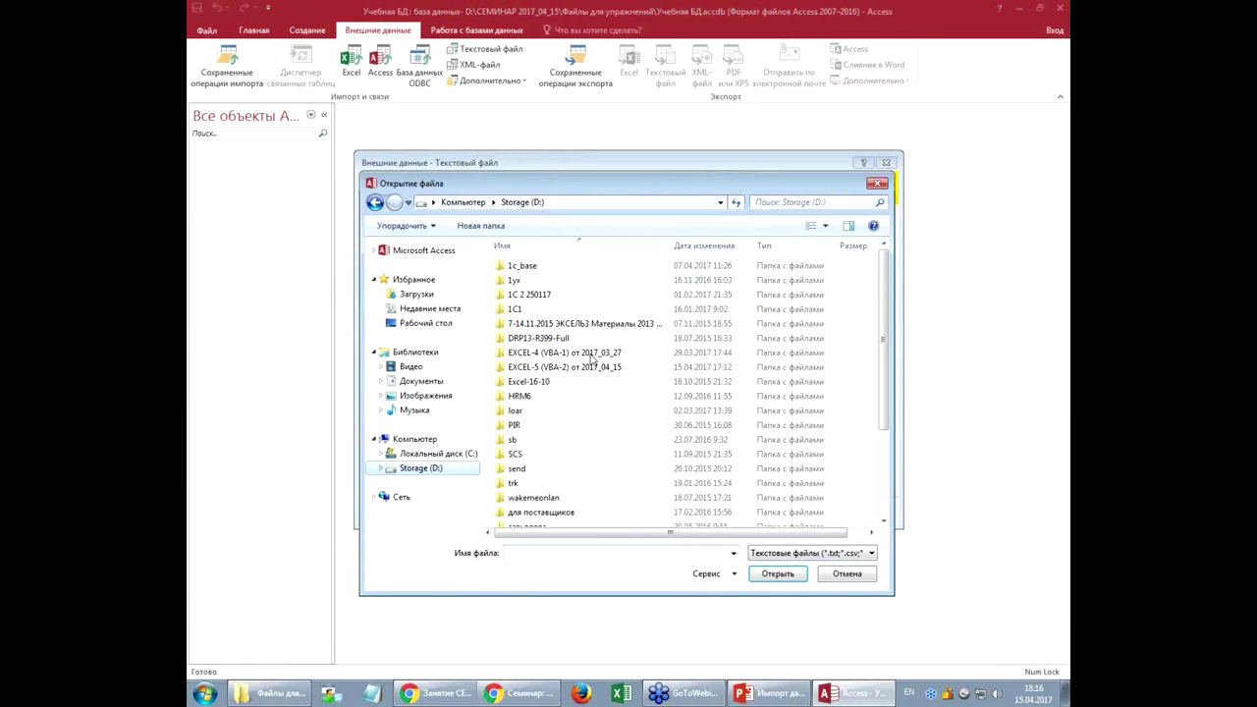
pyautogui.click(539, 384)
pyautogui.scroll(-3, 538, 385)
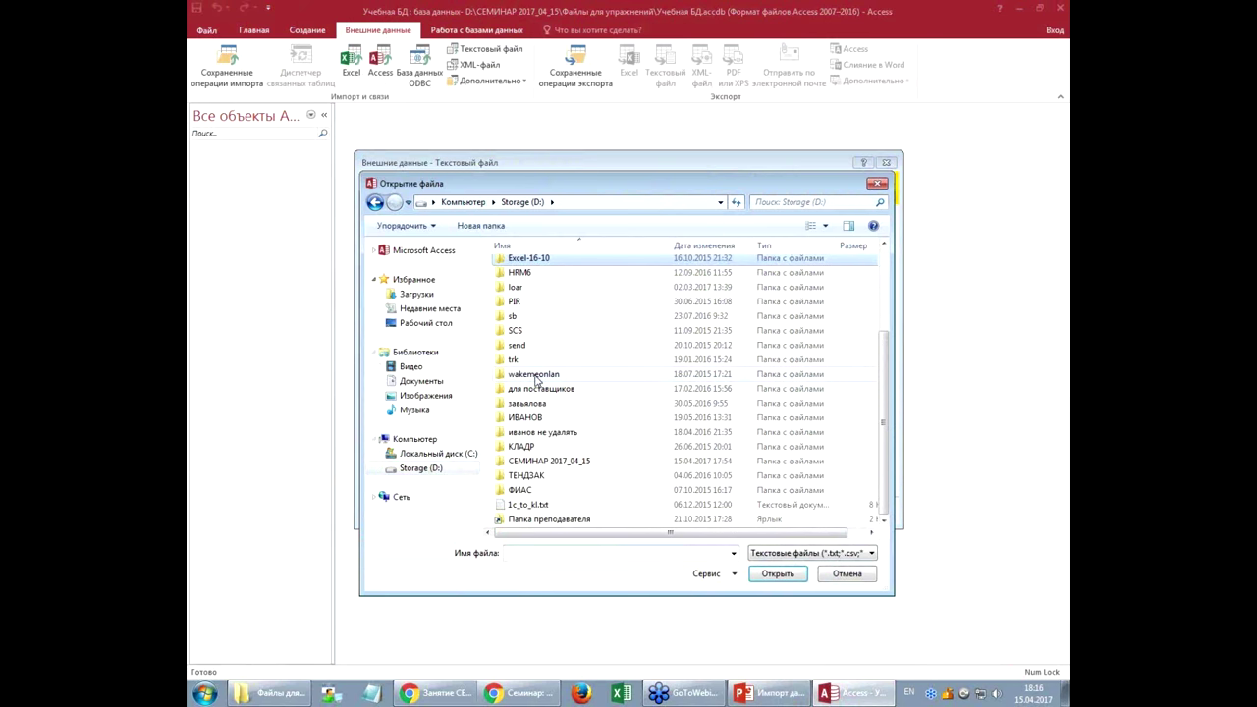
pyautogui.doubleClick(550, 462)
pyautogui.doubleClick(551, 267)
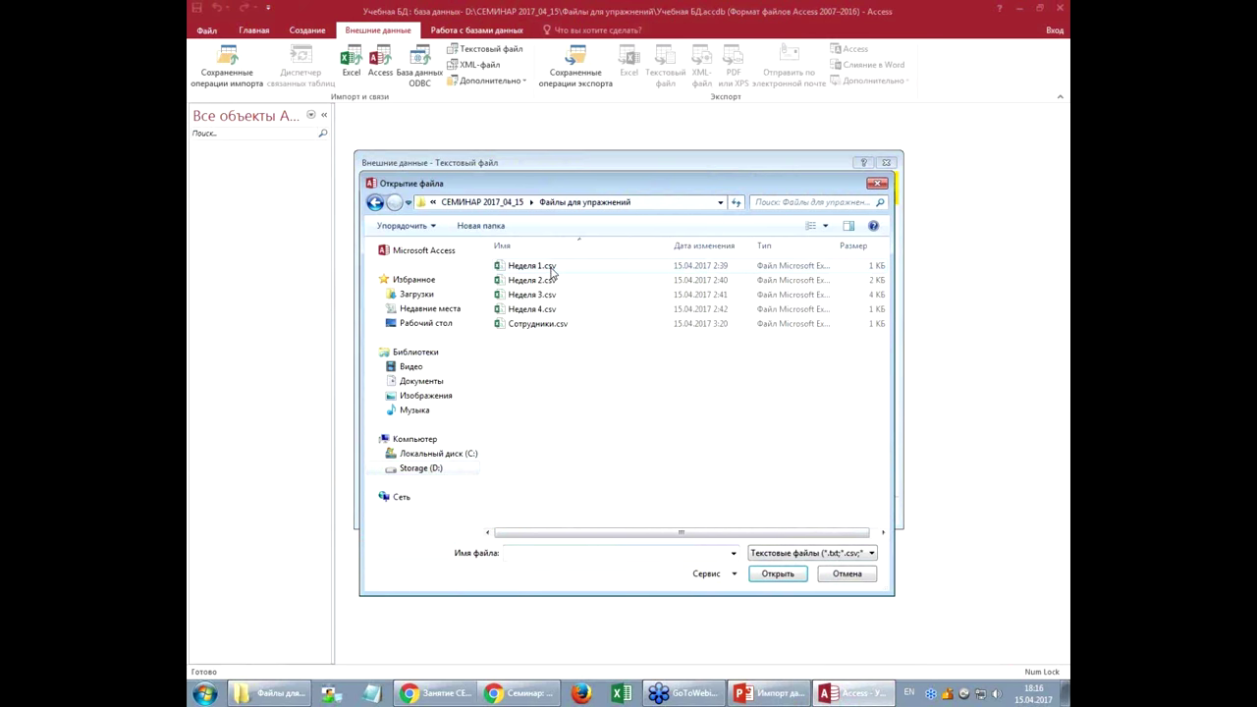
# Step: Check the accepted text file types with Сотрудники.csv selected and cancel the text import
pyautogui.click(554, 326)
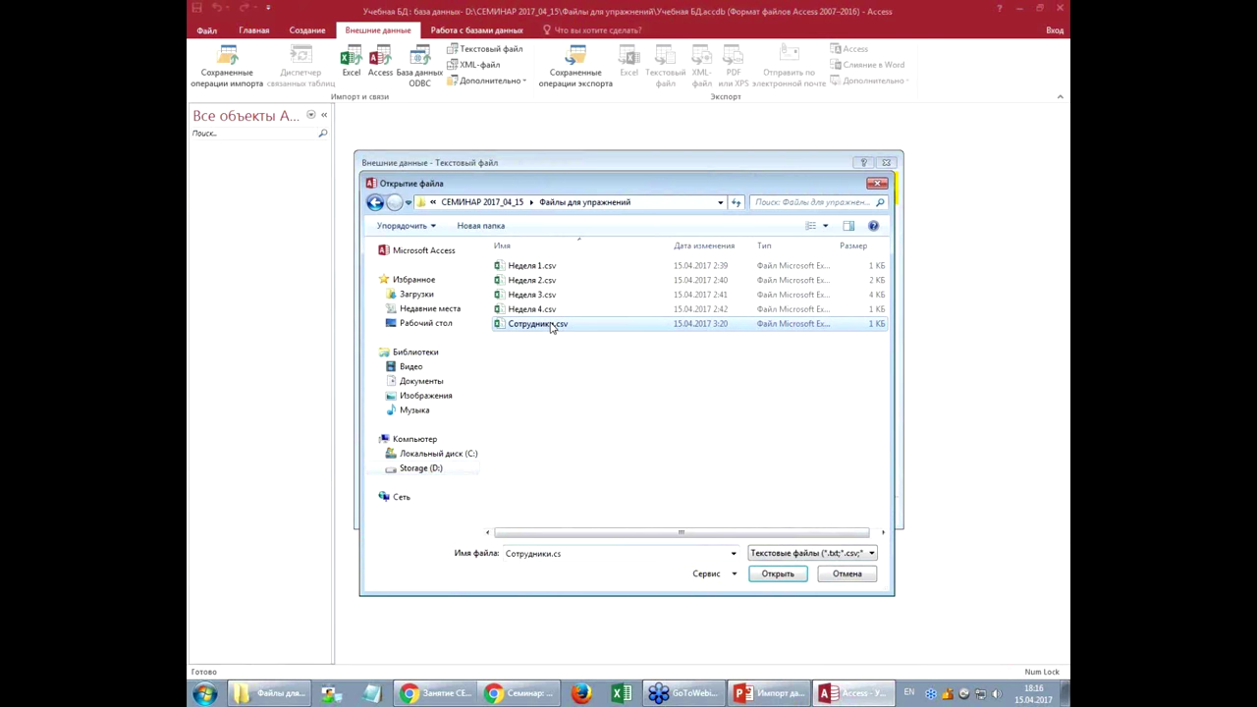
pyautogui.click(870, 553)
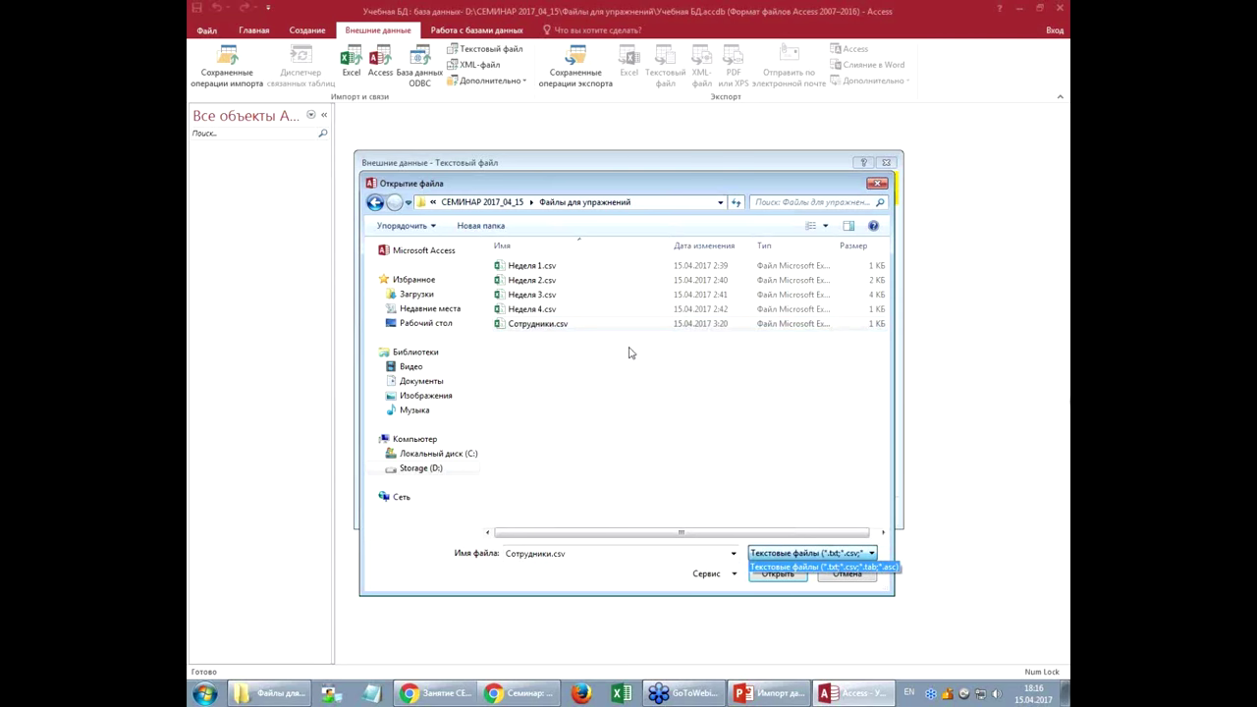
pyautogui.click(574, 330)
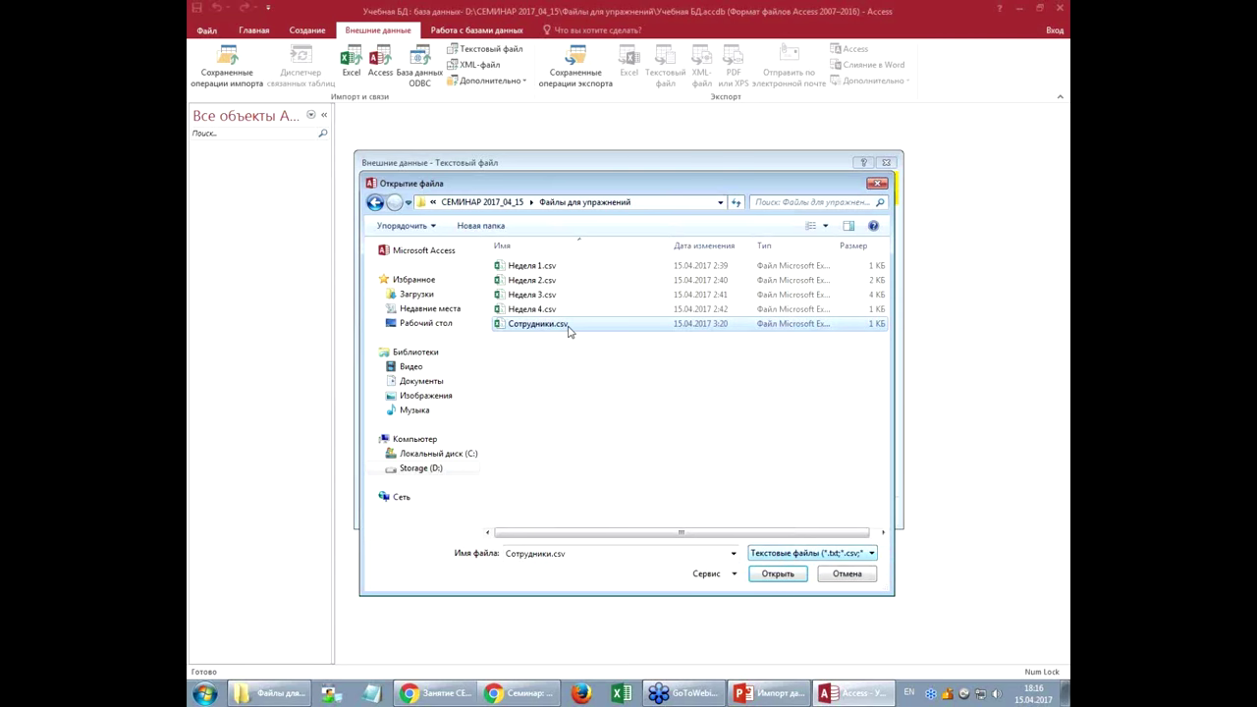
pyautogui.click(847, 575)
pyautogui.click(853, 523)
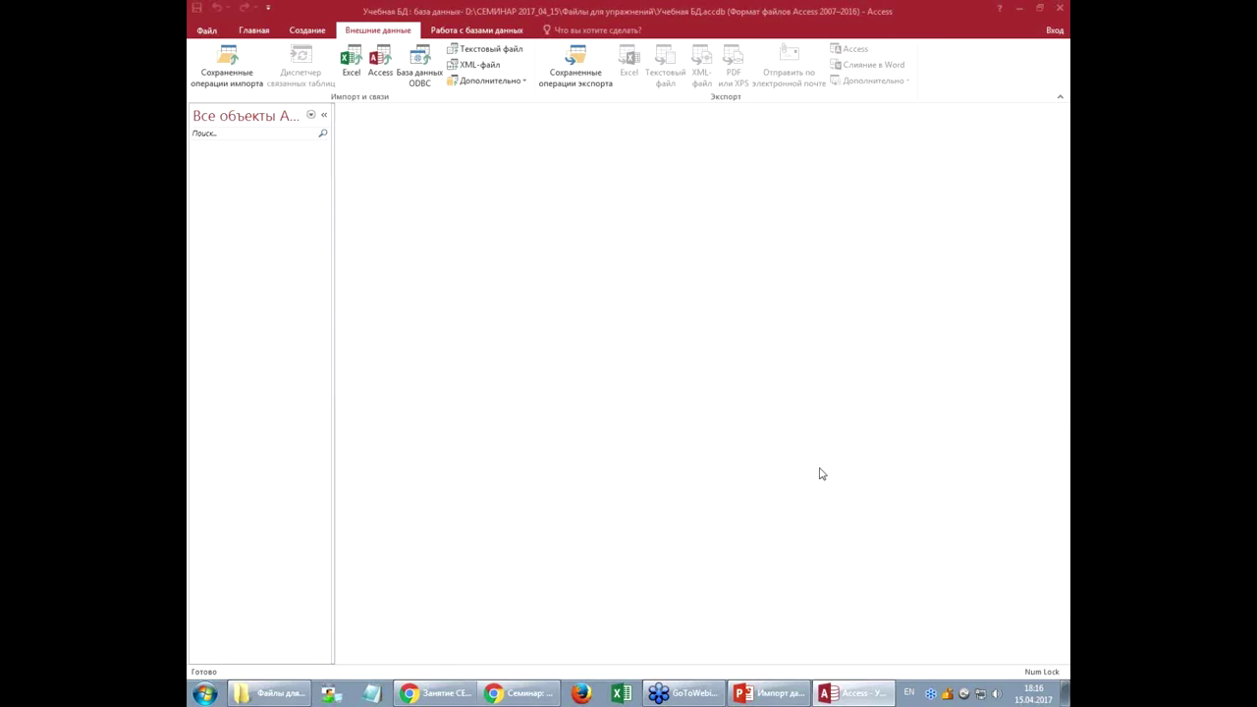
# Step: Start an Excel spreadsheet import and browse for its source in D:\СЕМИНАР 2017_04_15\Файлы для упражнений
pyautogui.click(351, 63)
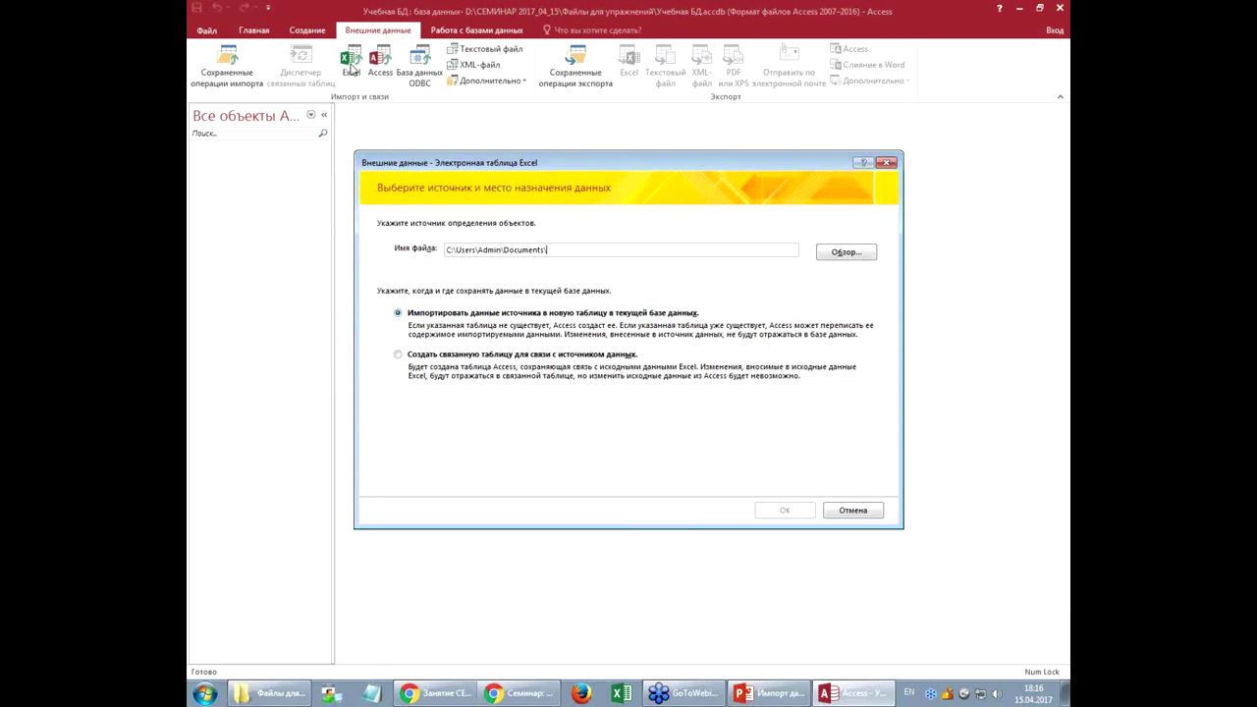
pyautogui.click(840, 253)
pyautogui.click(442, 469)
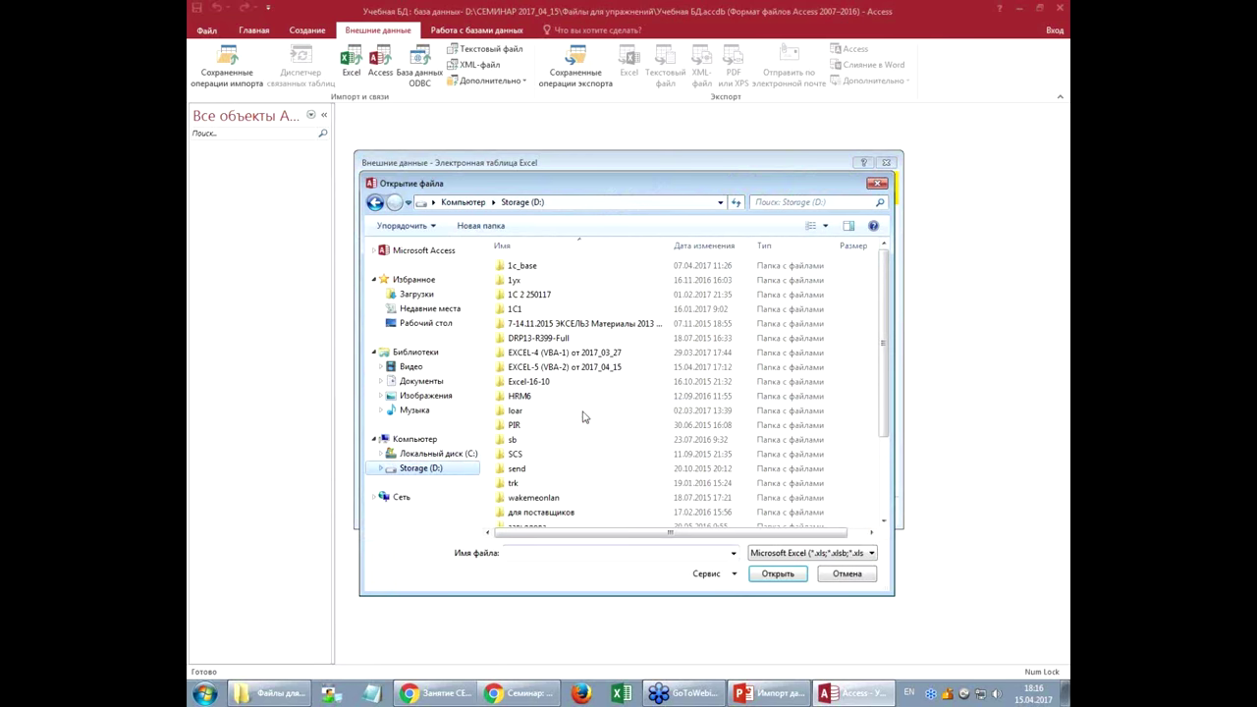
pyautogui.scroll(-3, 550, 422)
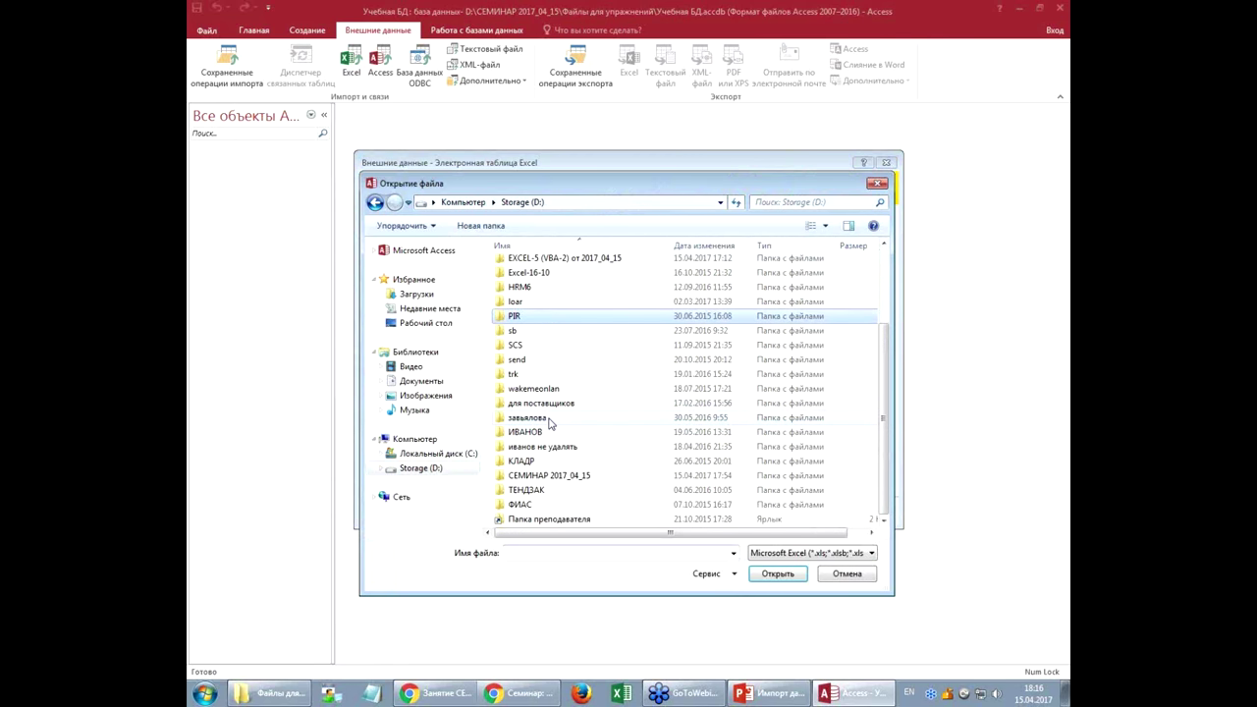
pyautogui.doubleClick(552, 477)
pyautogui.doubleClick(565, 267)
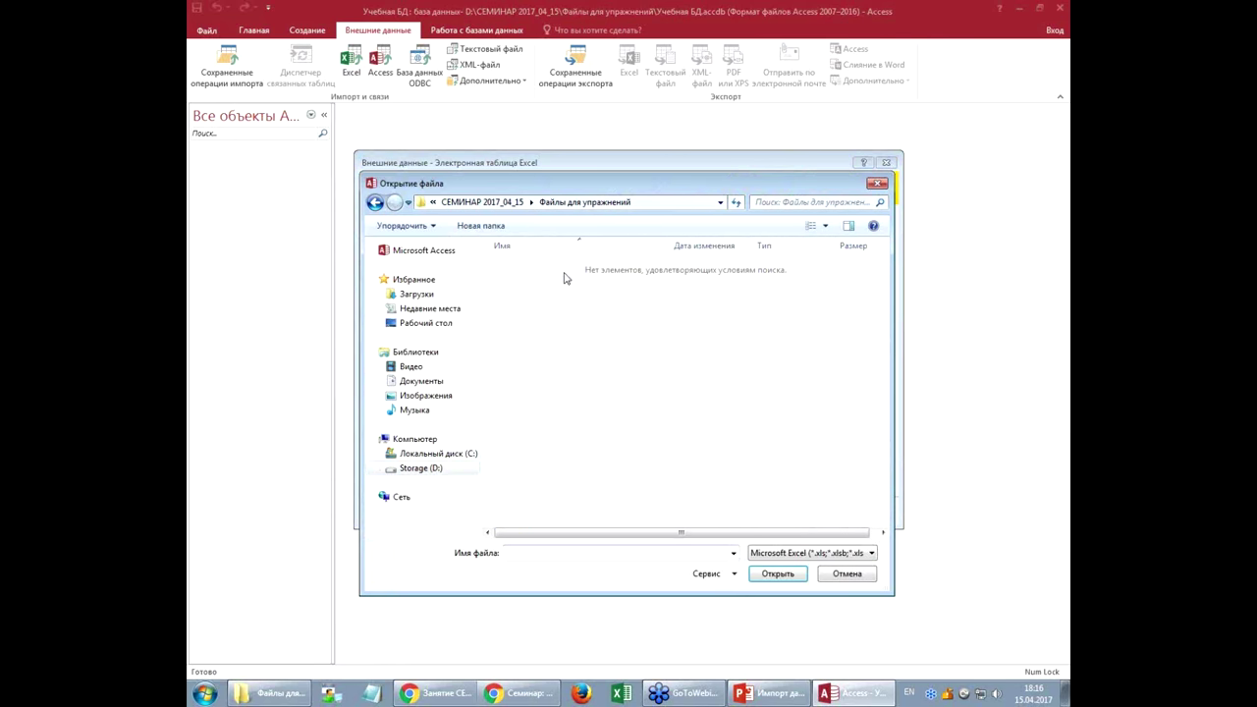
# Step: Check the file types accepted by the Excel import and cancel that import
pyautogui.click(840, 548)
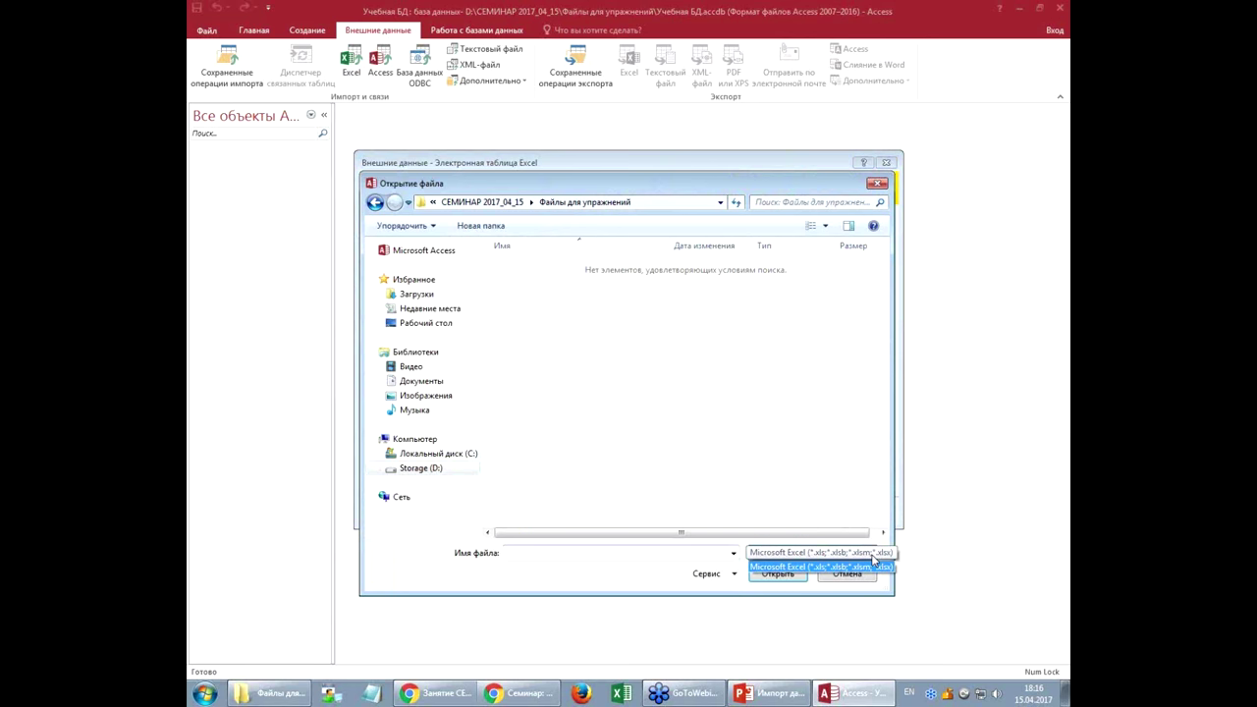
pyautogui.click(852, 581)
pyautogui.click(852, 578)
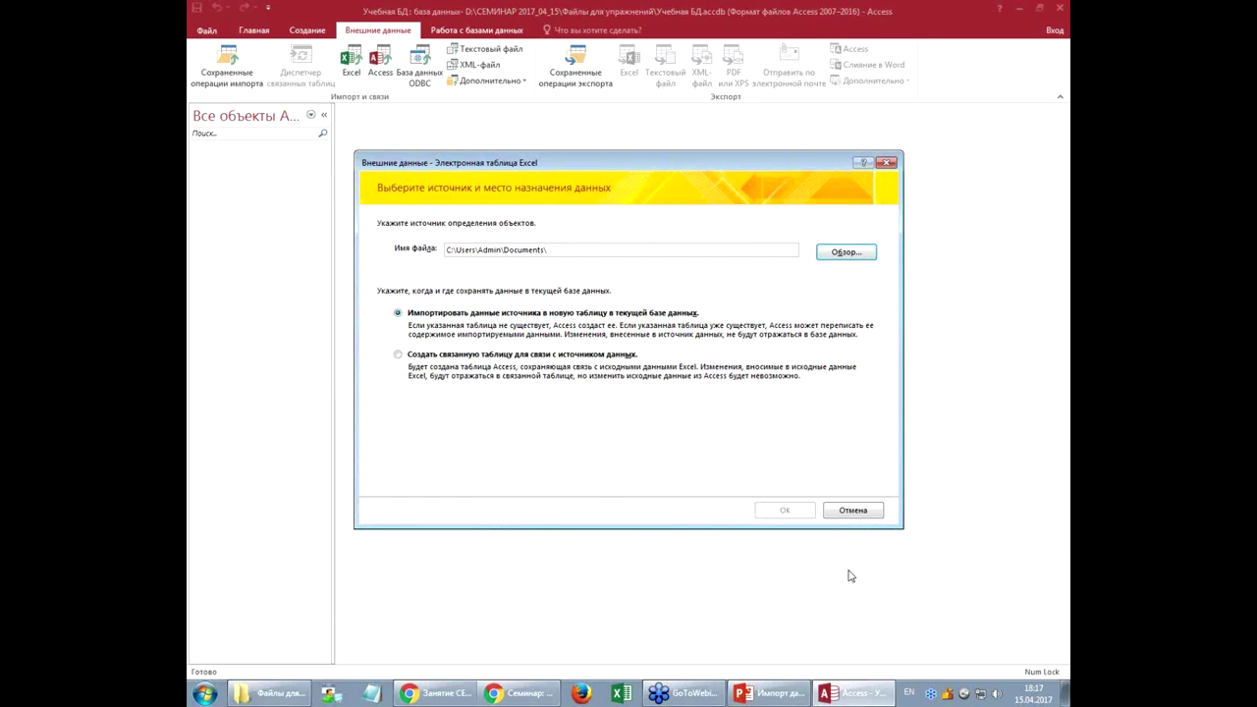
pyautogui.click(853, 511)
# Step: Start importing the text file Сотрудники.csv from D:\СЕМИНАР 2017_04_15\Файлы для упражнений into a new table of the current database
pyautogui.click(496, 48)
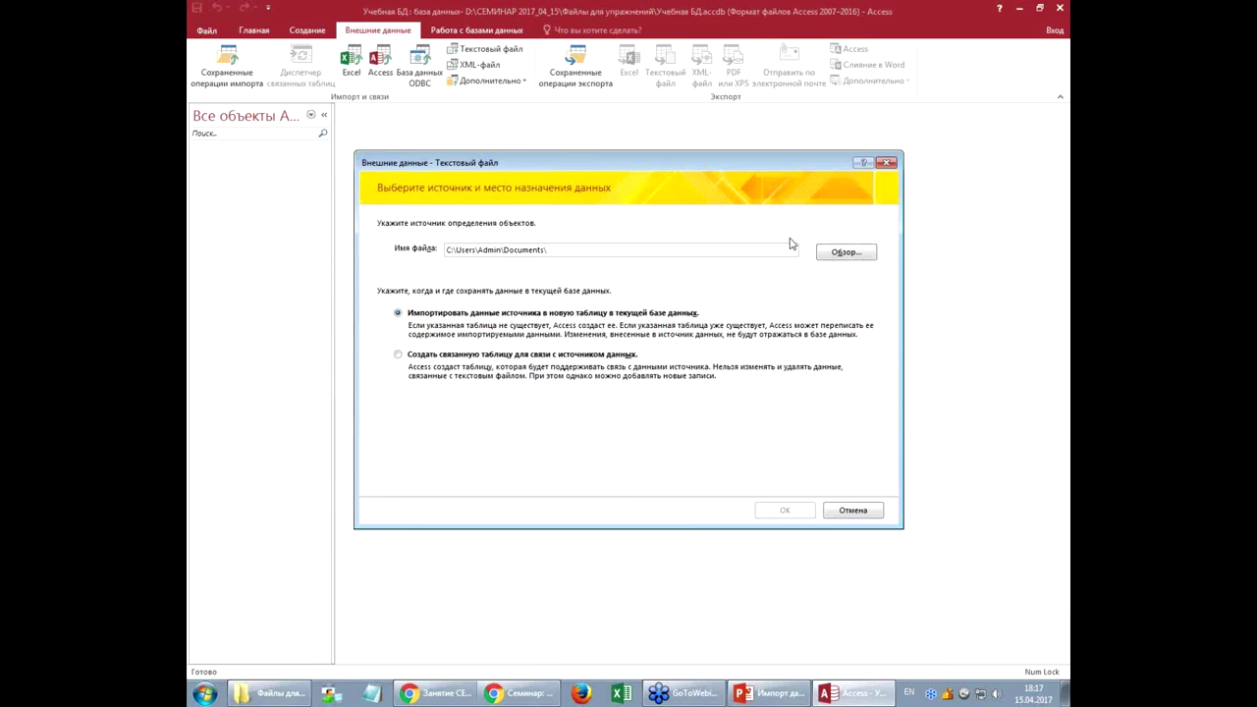
pyautogui.click(844, 252)
pyautogui.click(441, 468)
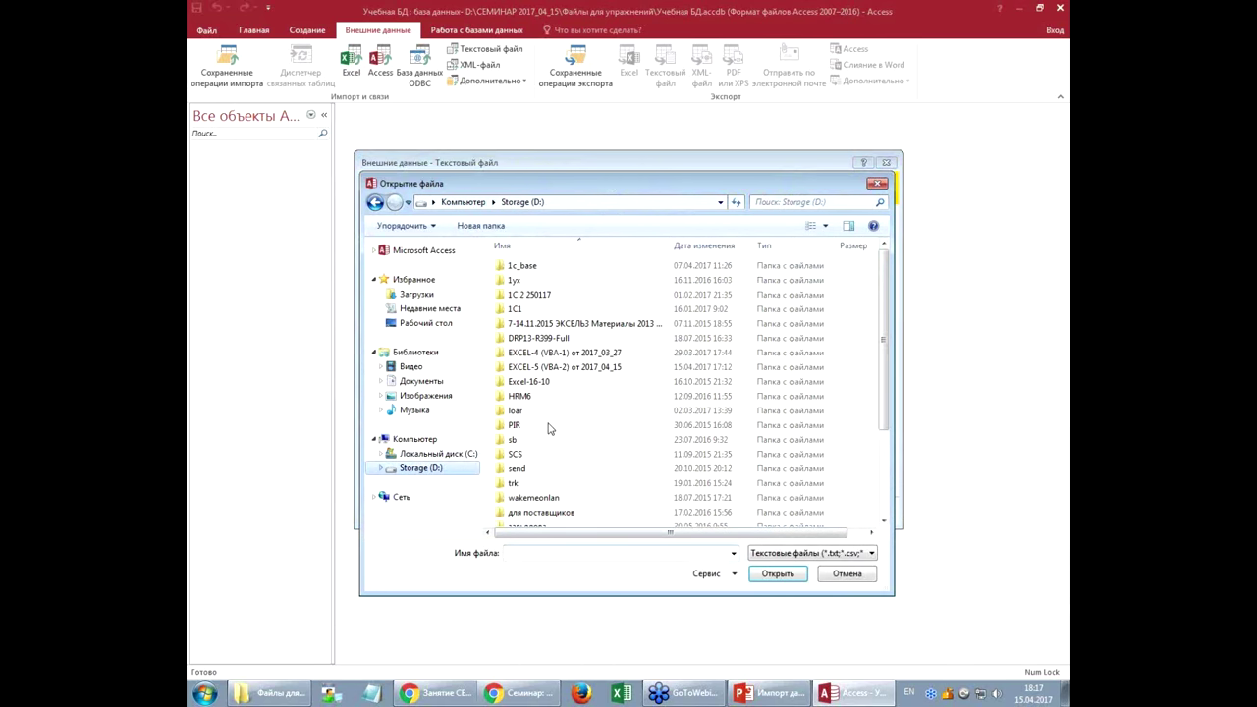
pyautogui.moveTo(883, 367); pyautogui.dragTo(883, 444)
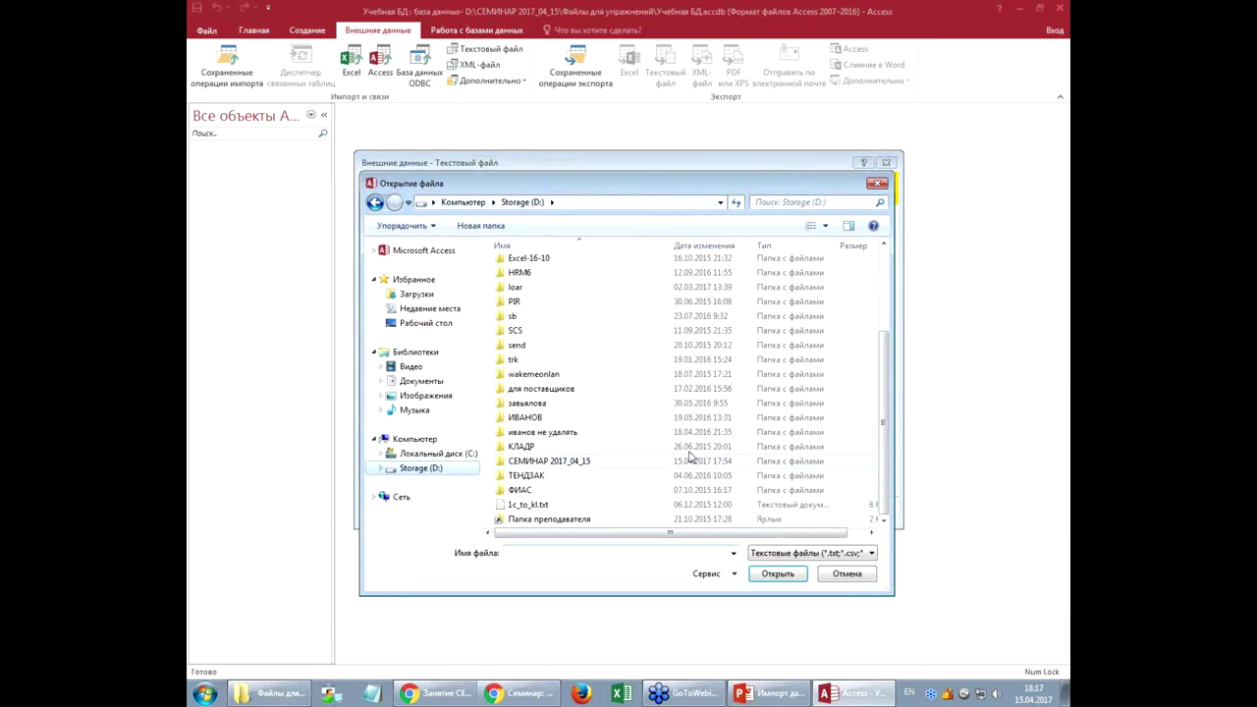
pyautogui.doubleClick(638, 459)
pyautogui.doubleClick(565, 267)
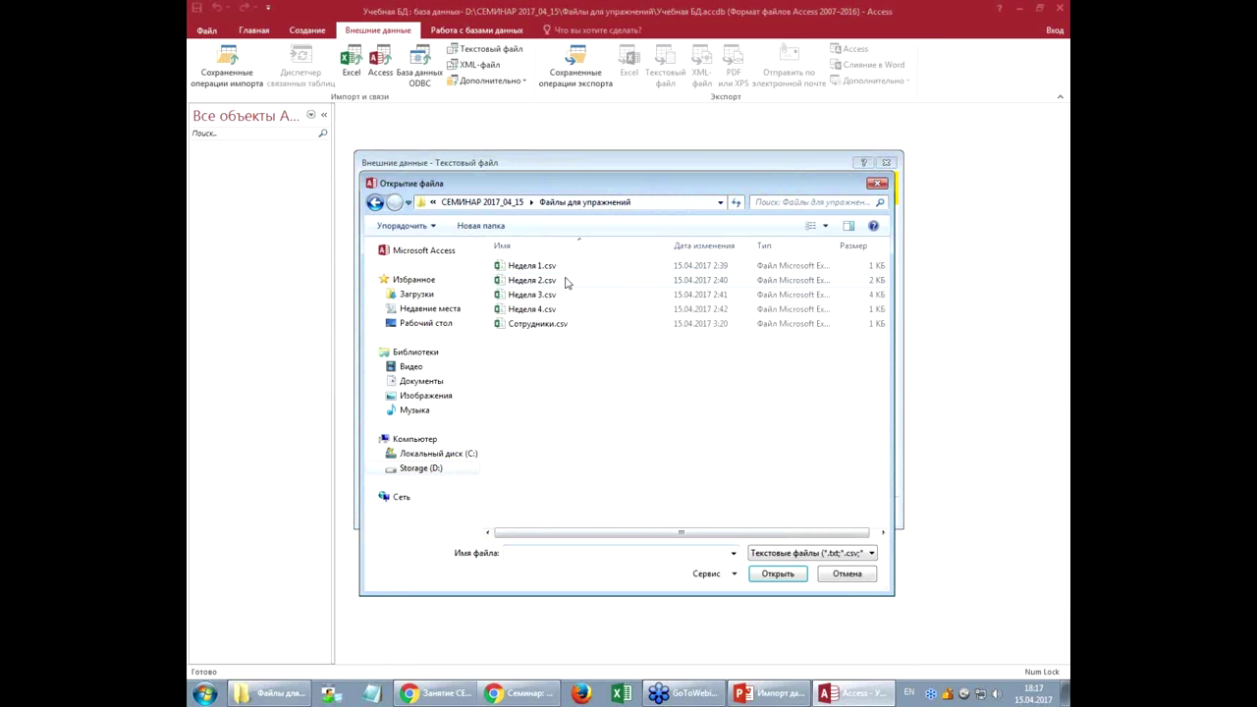
pyautogui.click(561, 326)
pyautogui.click(785, 577)
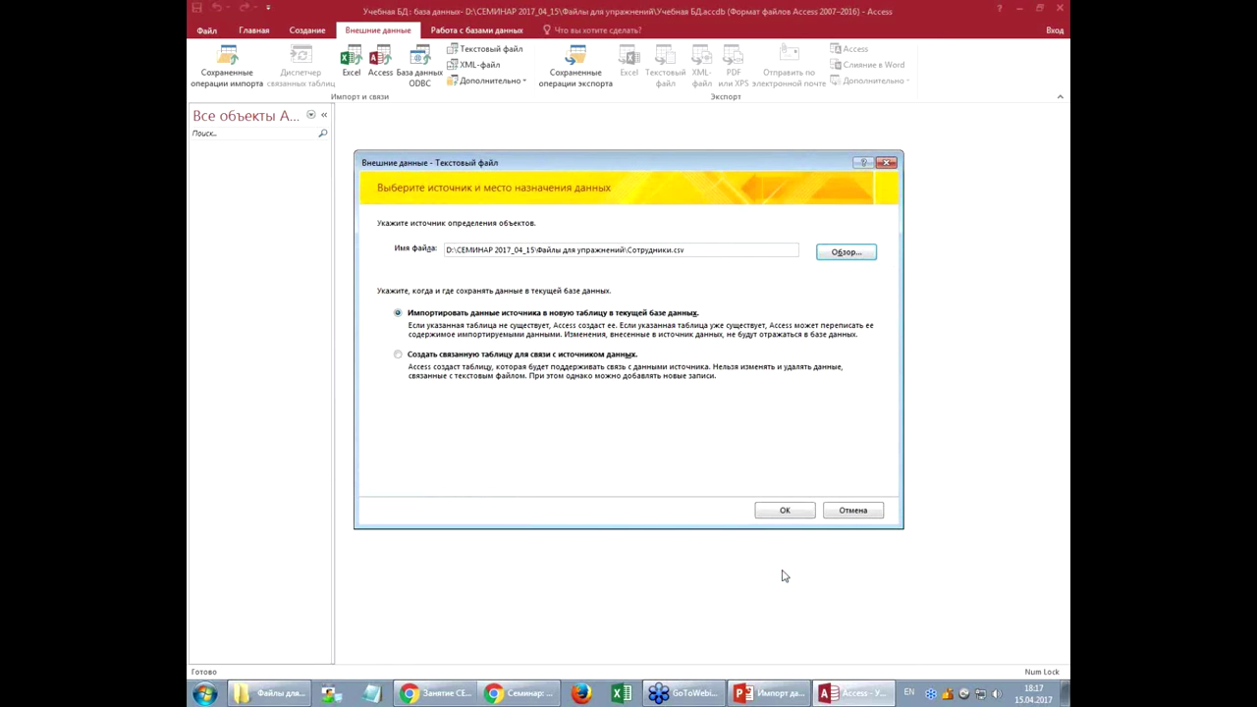
pyautogui.click(513, 357)
pyautogui.click(785, 509)
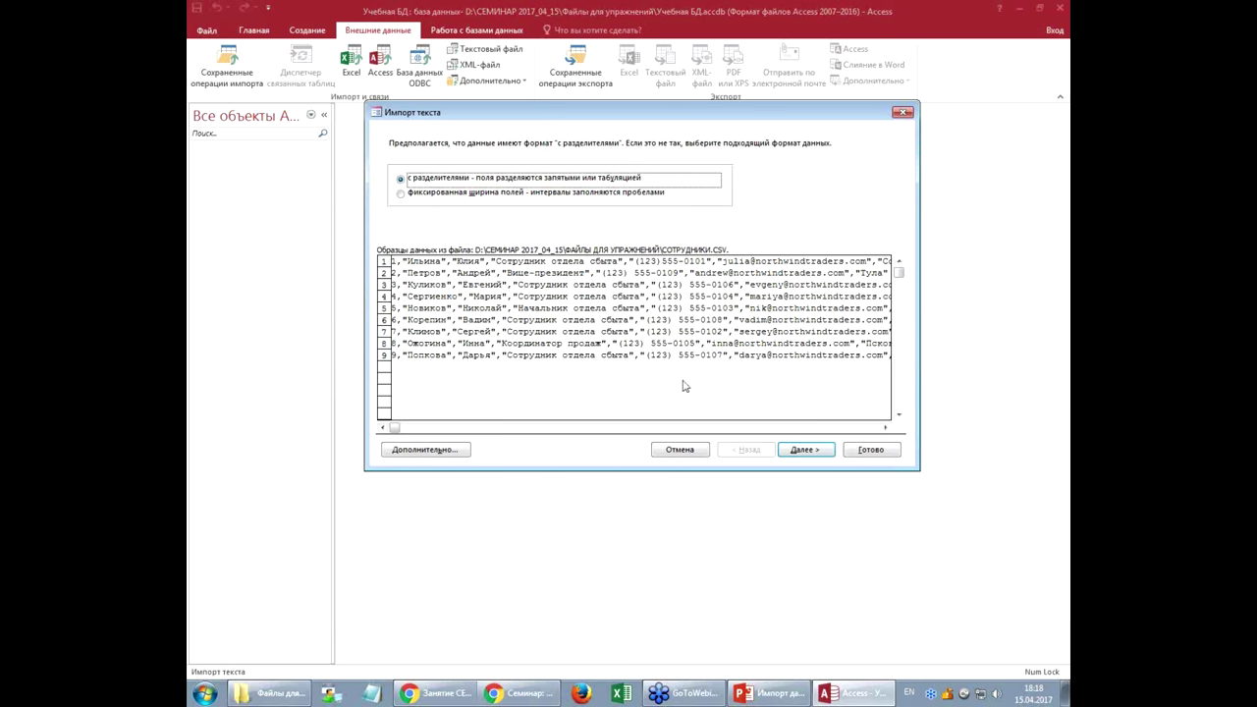
# Step: Review the sample rows of Сотрудники.csv, keep the delimited format and continue to the field delimiter settings
pyautogui.moveTo(587, 119); pyautogui.dragTo(570, 156)
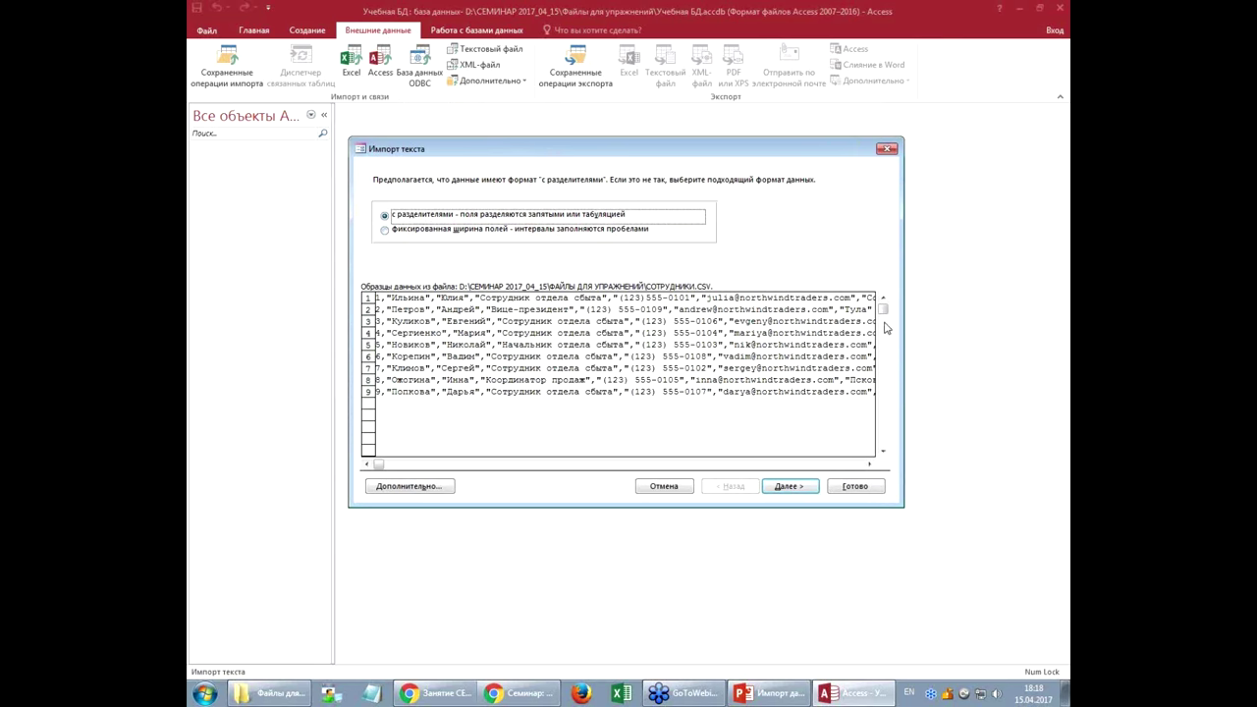
pyautogui.moveTo(883, 309)
pyautogui.mouseDown()
pyautogui.moveTo(888, 399)
pyautogui.moveTo(885, 309)
pyautogui.mouseUp()
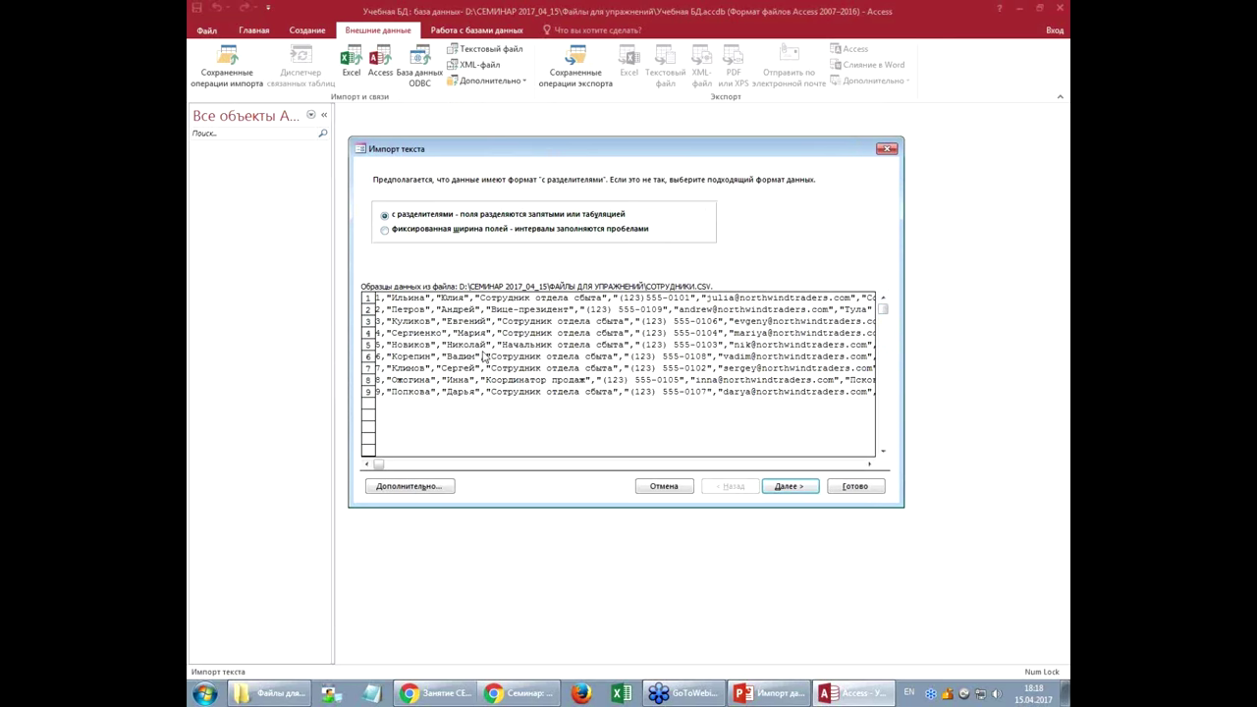
pyautogui.click(868, 464)
pyautogui.click(868, 464)
pyautogui.click(868, 464)
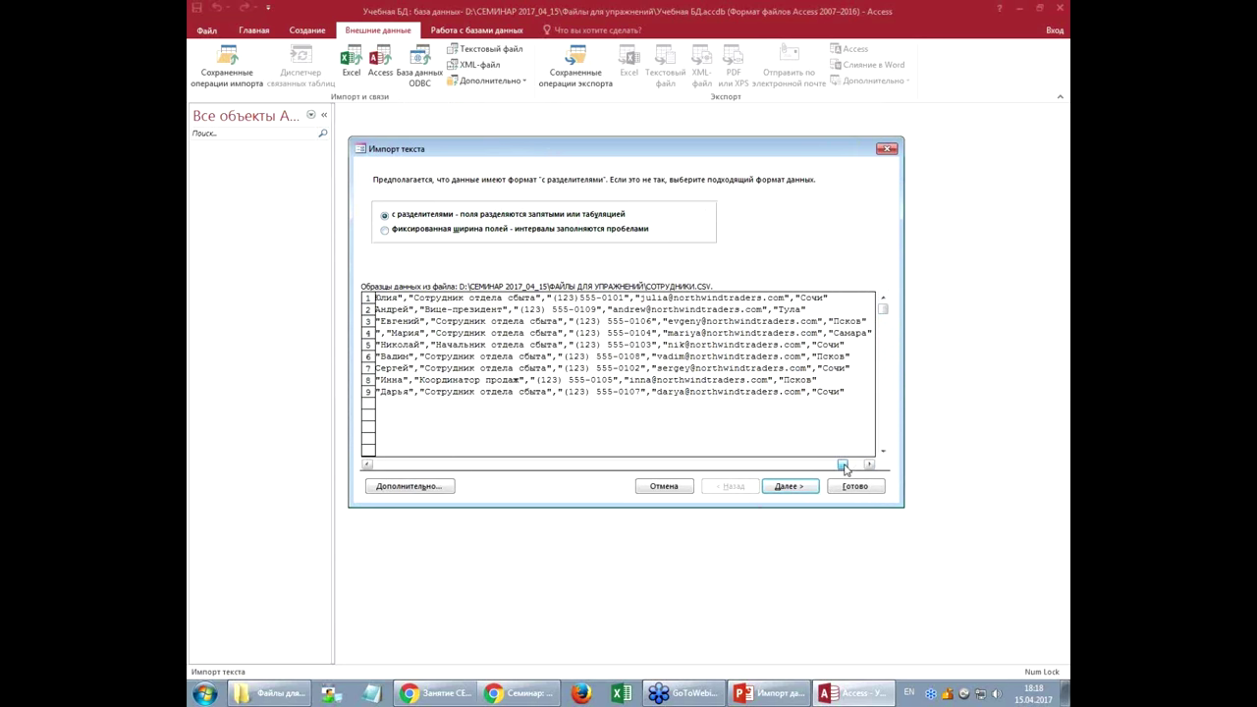
pyautogui.moveTo(651, 470); pyautogui.dragTo(387, 464)
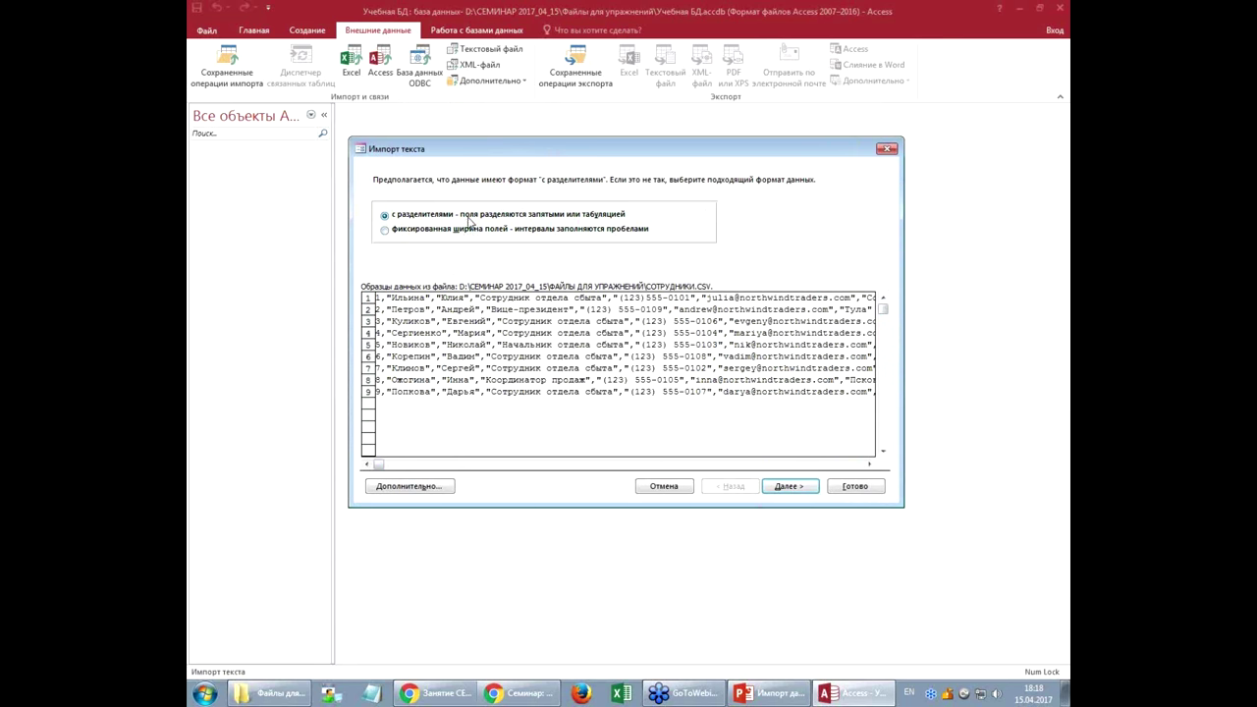
pyautogui.click(454, 216)
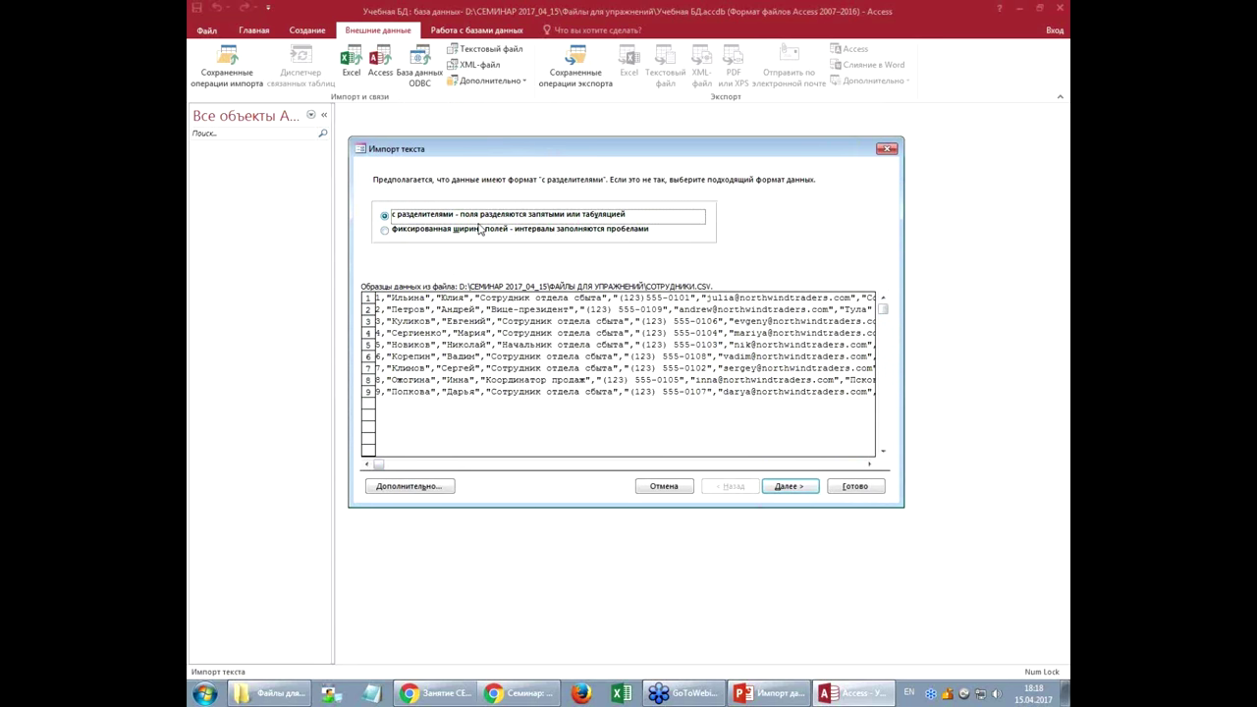
pyautogui.click(799, 487)
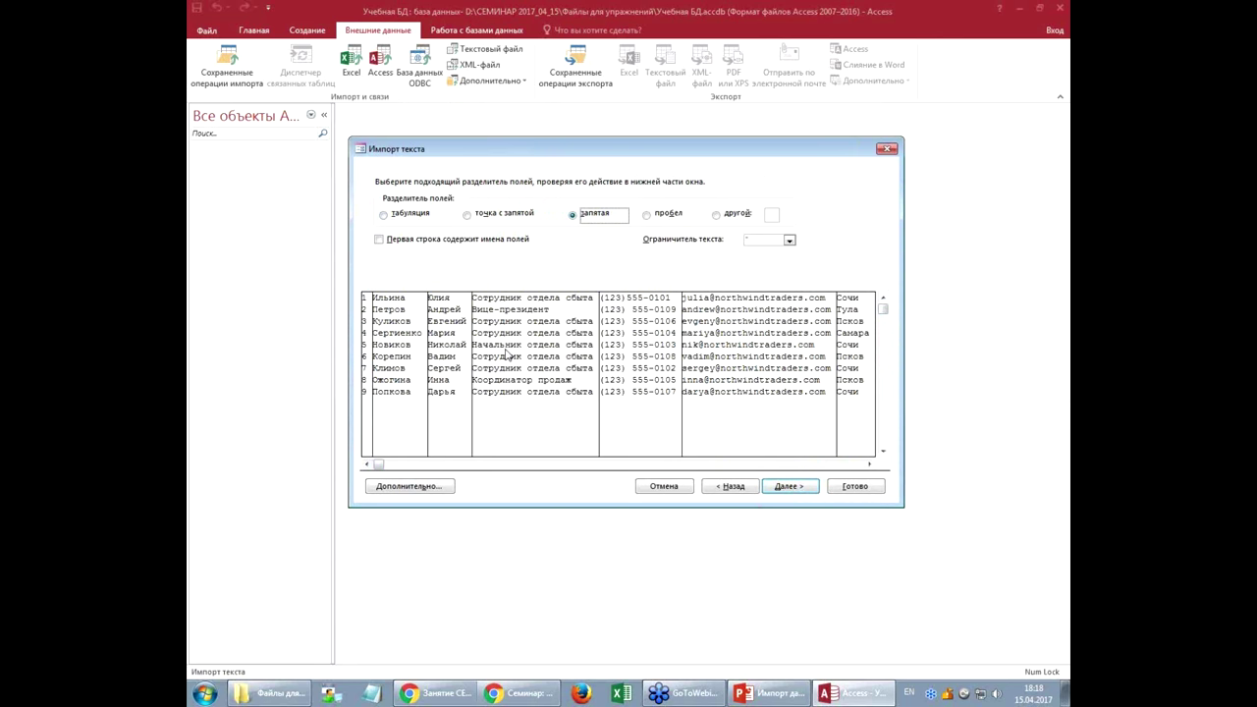
# Step: Preview how the employee data splits with tab, semicolon, comma and space as the field delimiter
pyautogui.click(410, 218)
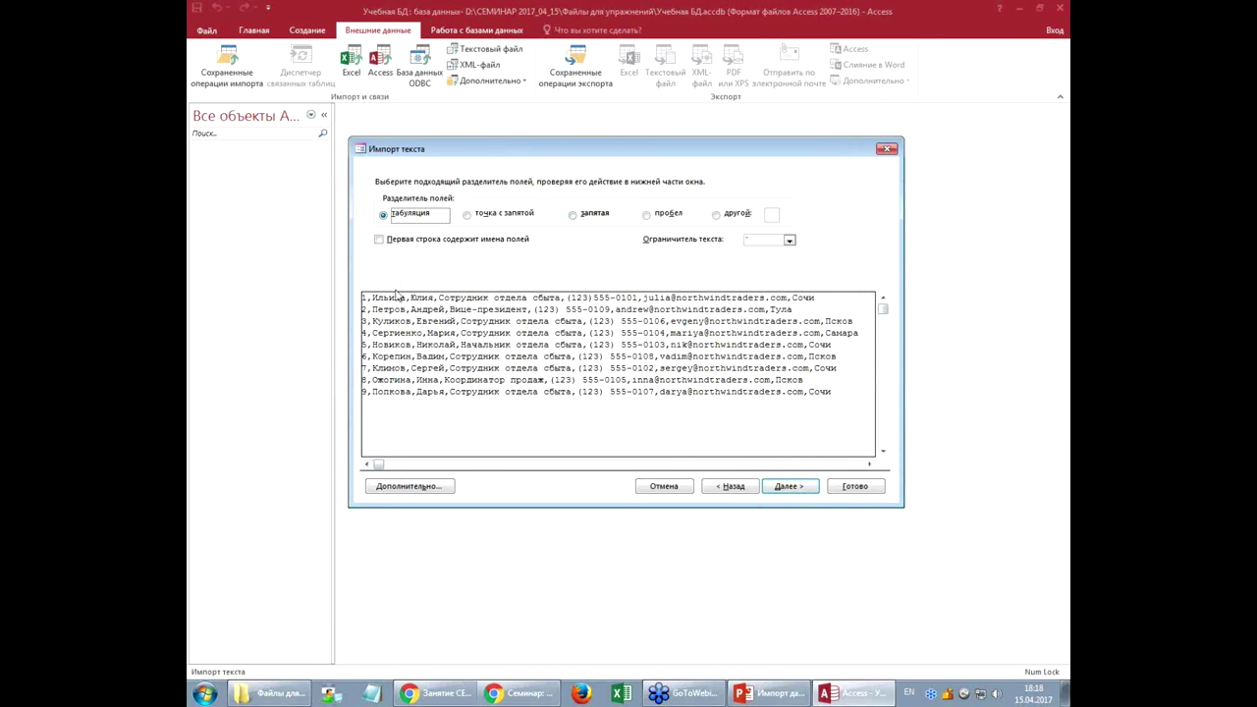
pyautogui.click(500, 220)
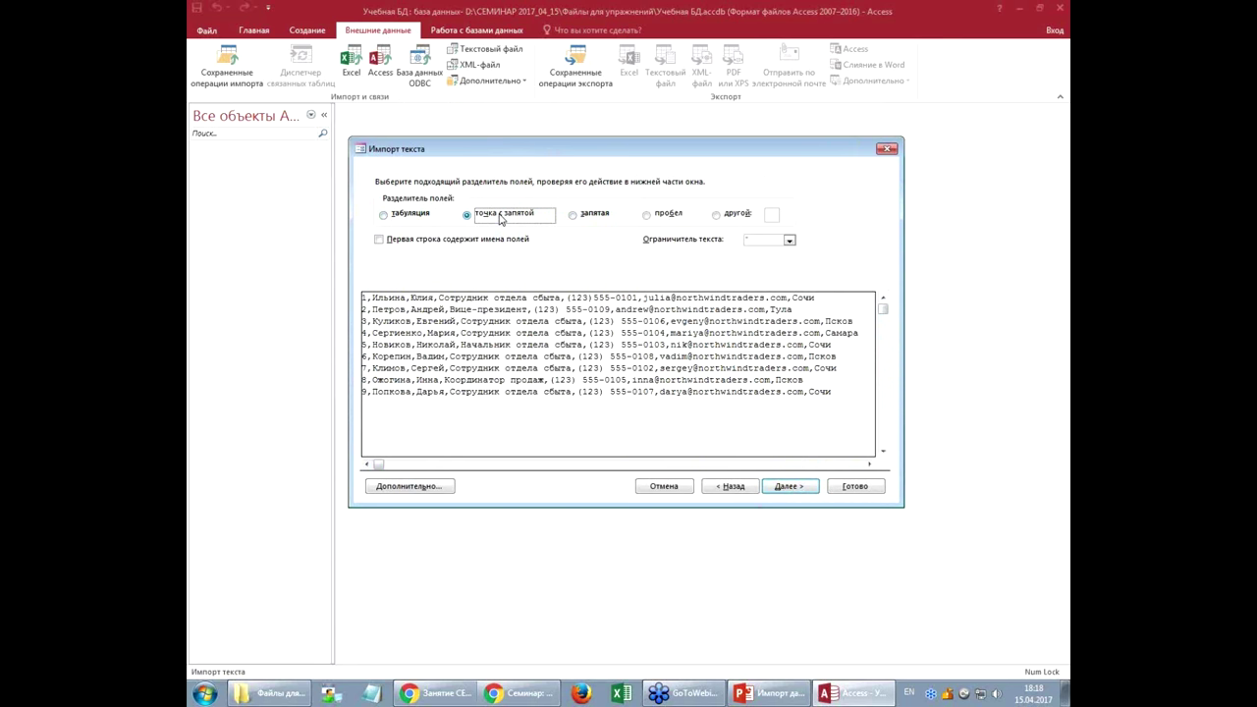
pyautogui.click(574, 218)
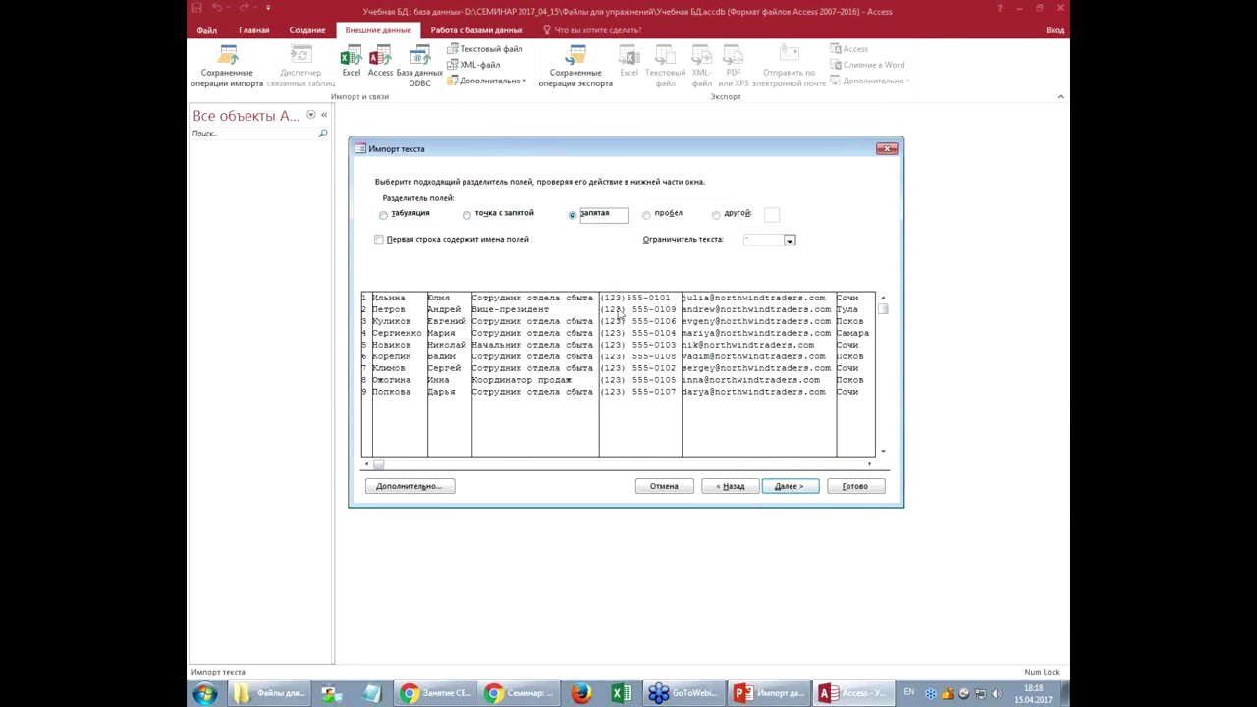
pyautogui.click(648, 218)
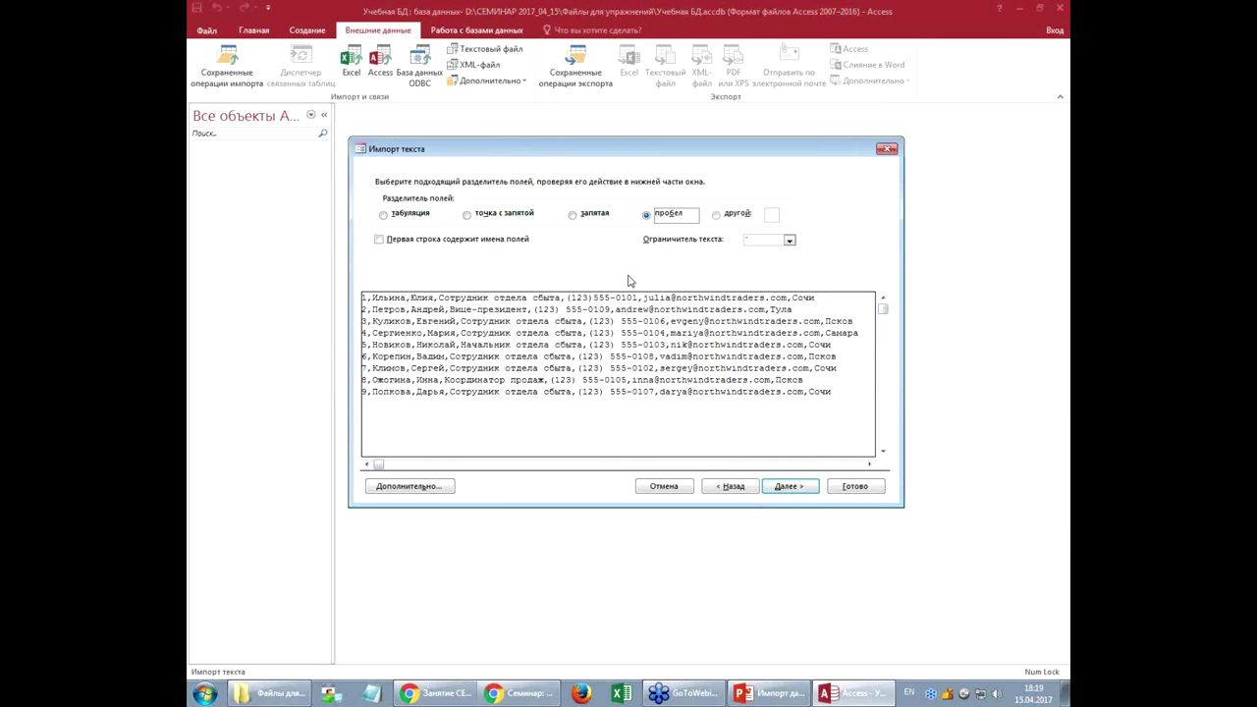
# Step: Try custom characters as the field delimiter, ending with @
pyautogui.click(717, 215)
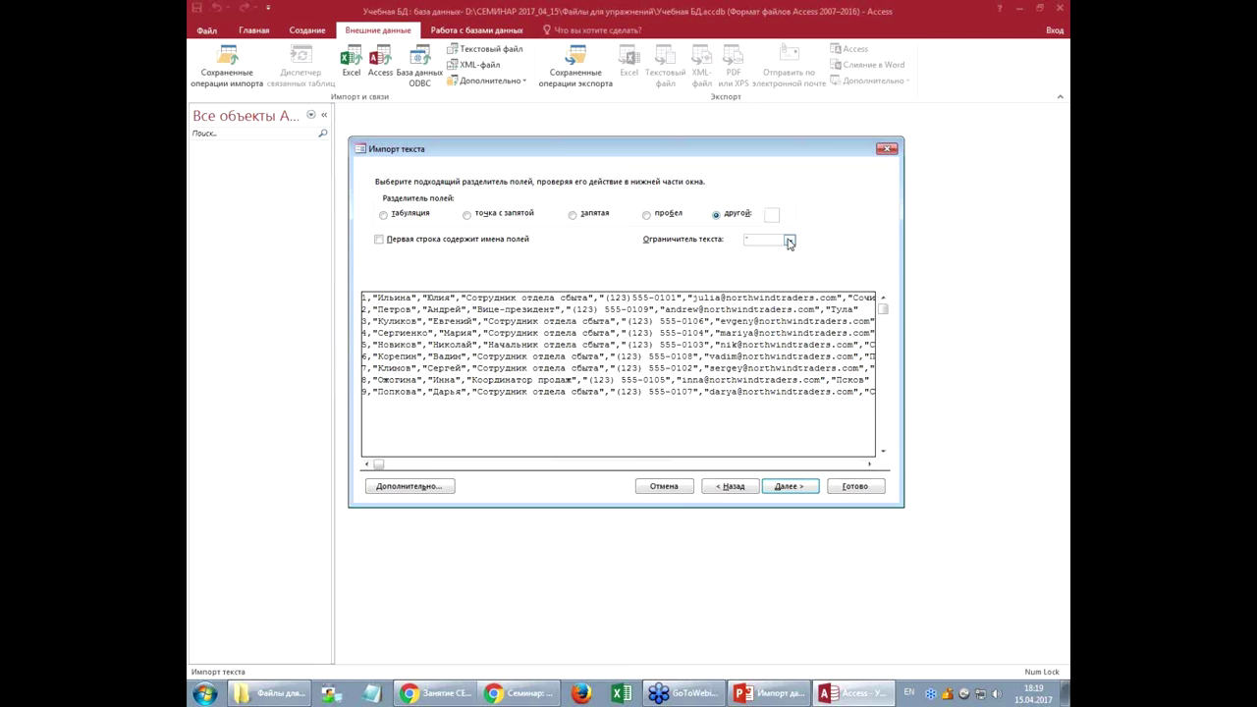
pyautogui.hotkey('alt', 'shift')
pyautogui.write(',')
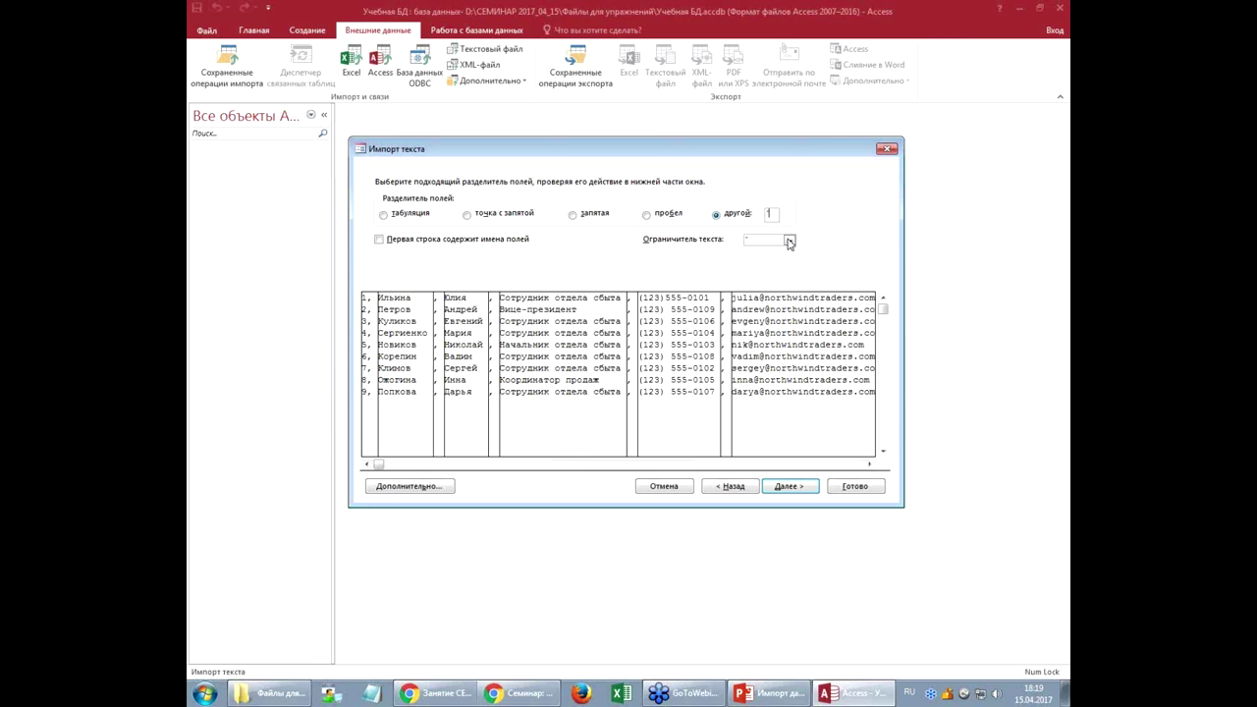
pyautogui.write('|')
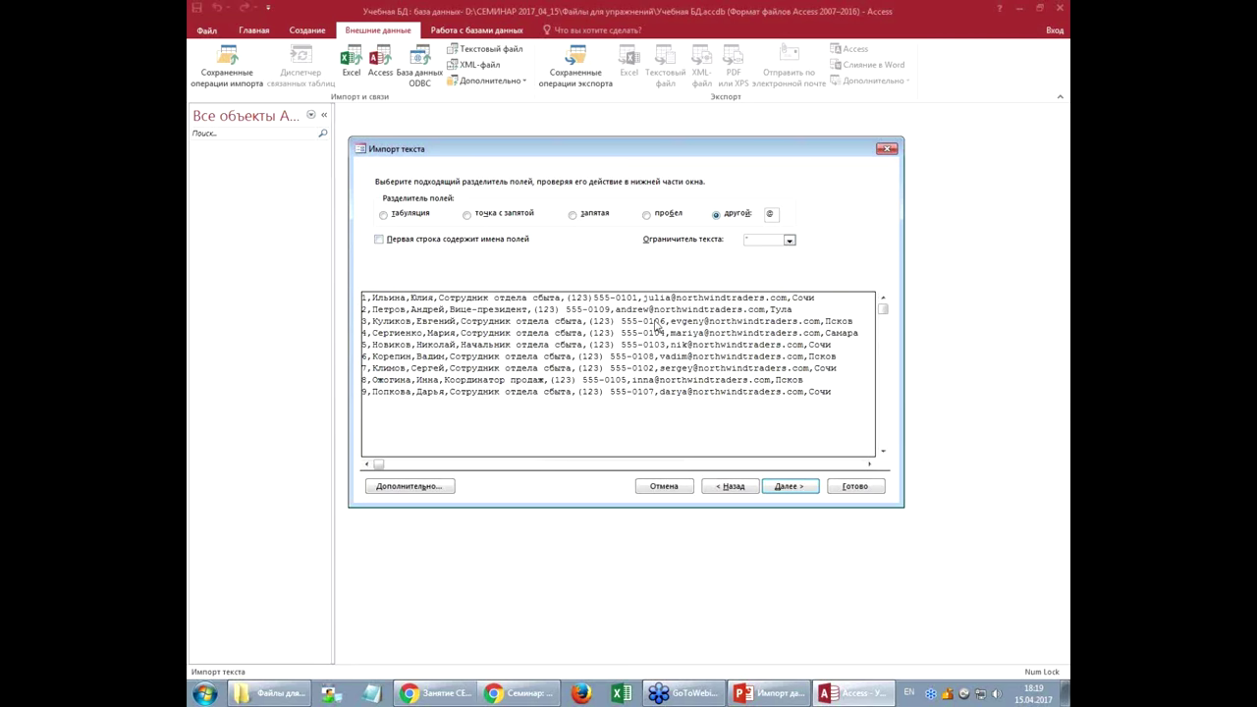
# Step: Set the field delimiter to comma (запятая) instead of the custom character
pyautogui.doubleClick(770, 214)
pyautogui.click(773, 215)
pyautogui.click(666, 215)
pyautogui.click(592, 217)
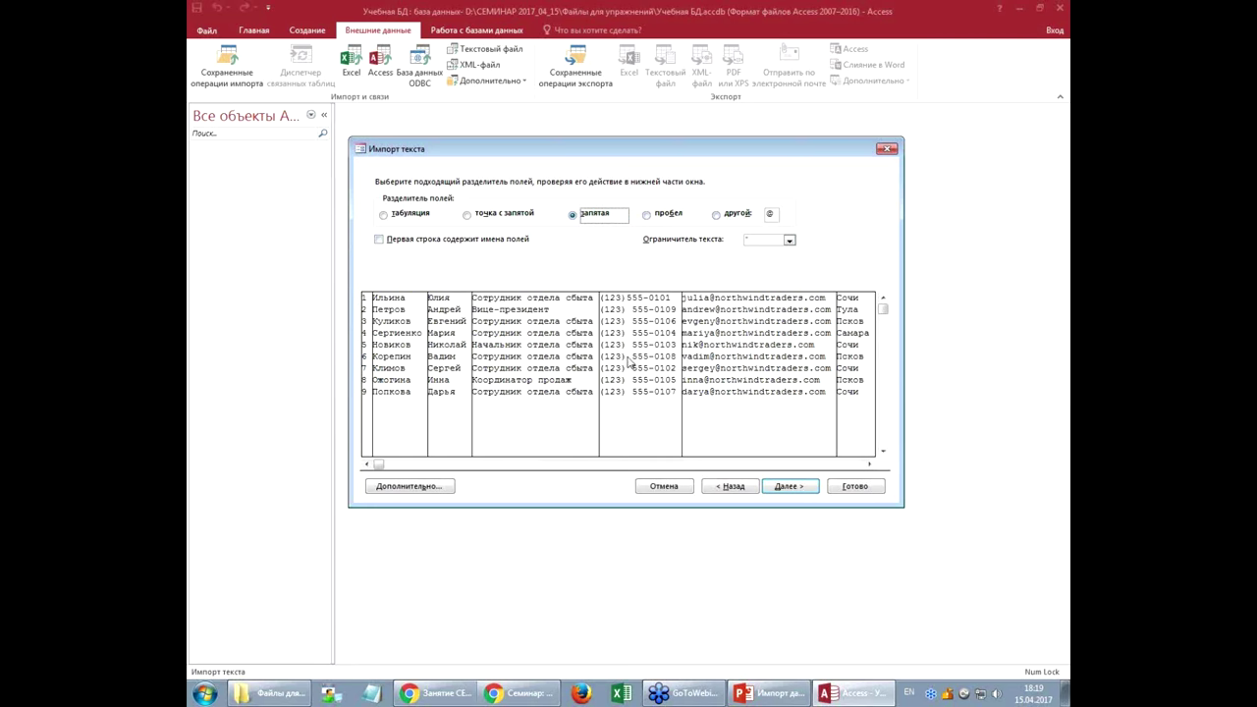
# Step: Try (нет) and the single quotation mark as the text qualifier for the employee data
pyautogui.click(791, 244)
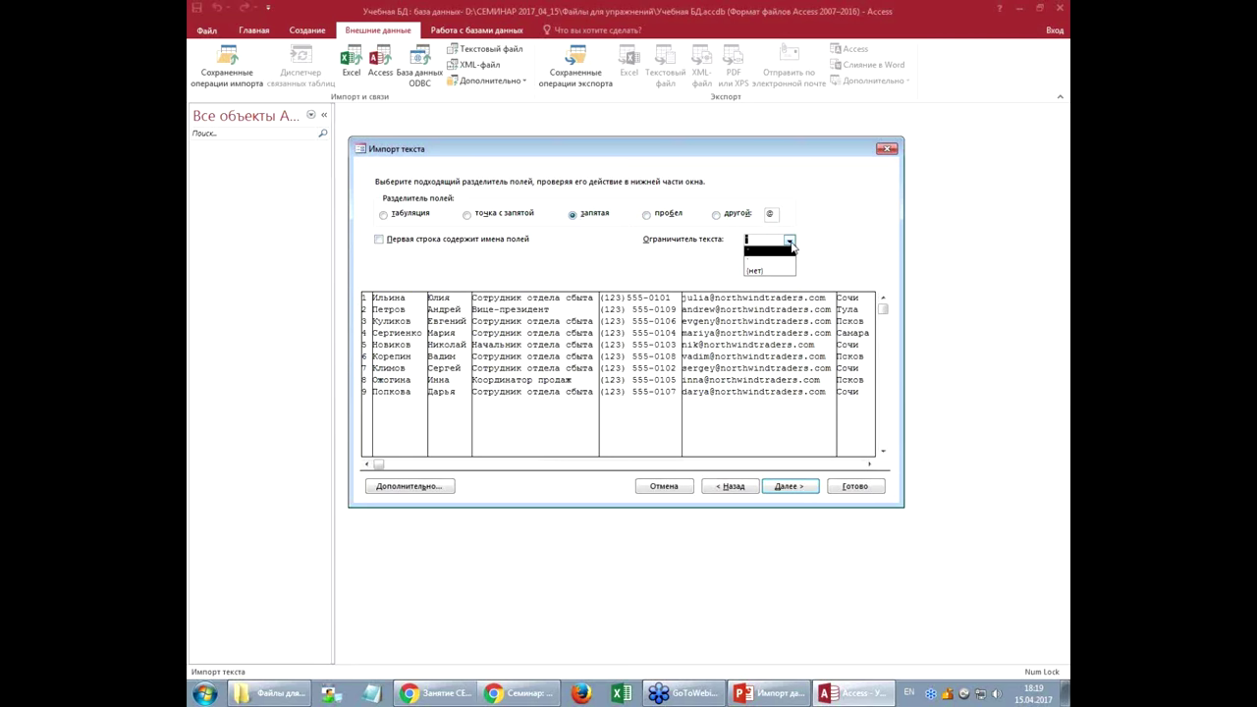
pyautogui.click(777, 271)
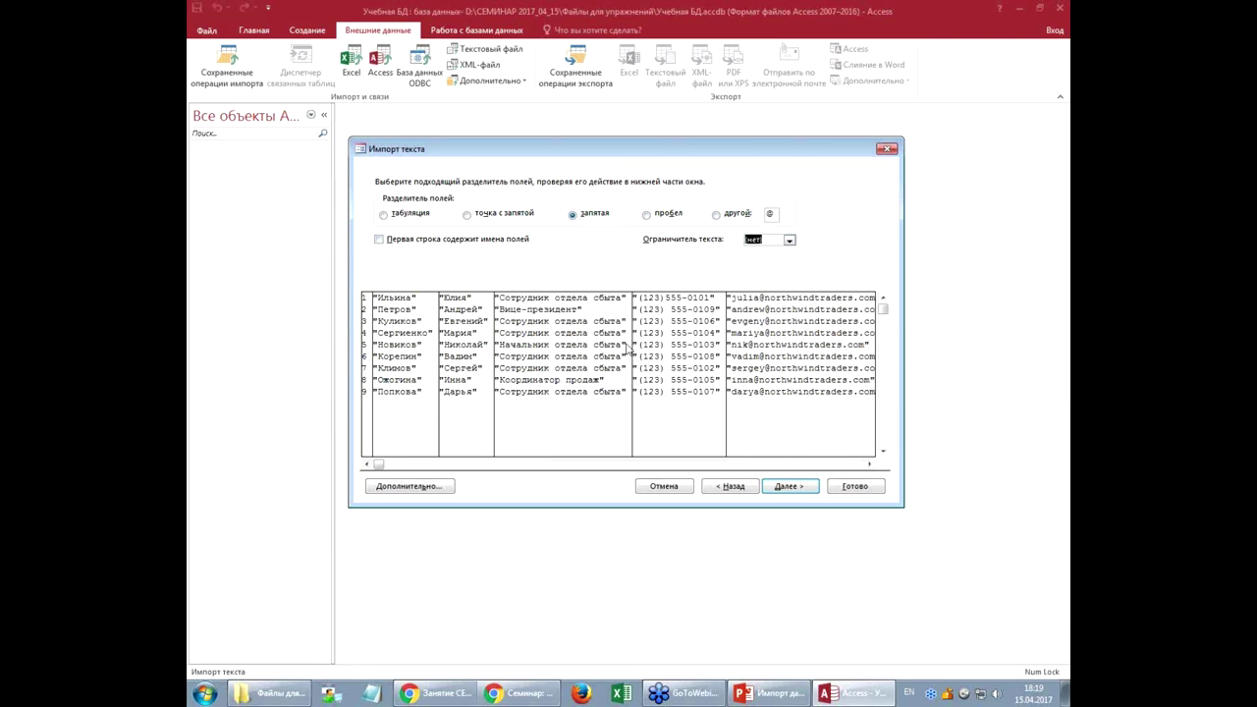
pyautogui.click(789, 241)
pyautogui.click(785, 261)
# Step: Set the text qualifier to the double quotation mark and continue to the field settings
pyautogui.click(789, 240)
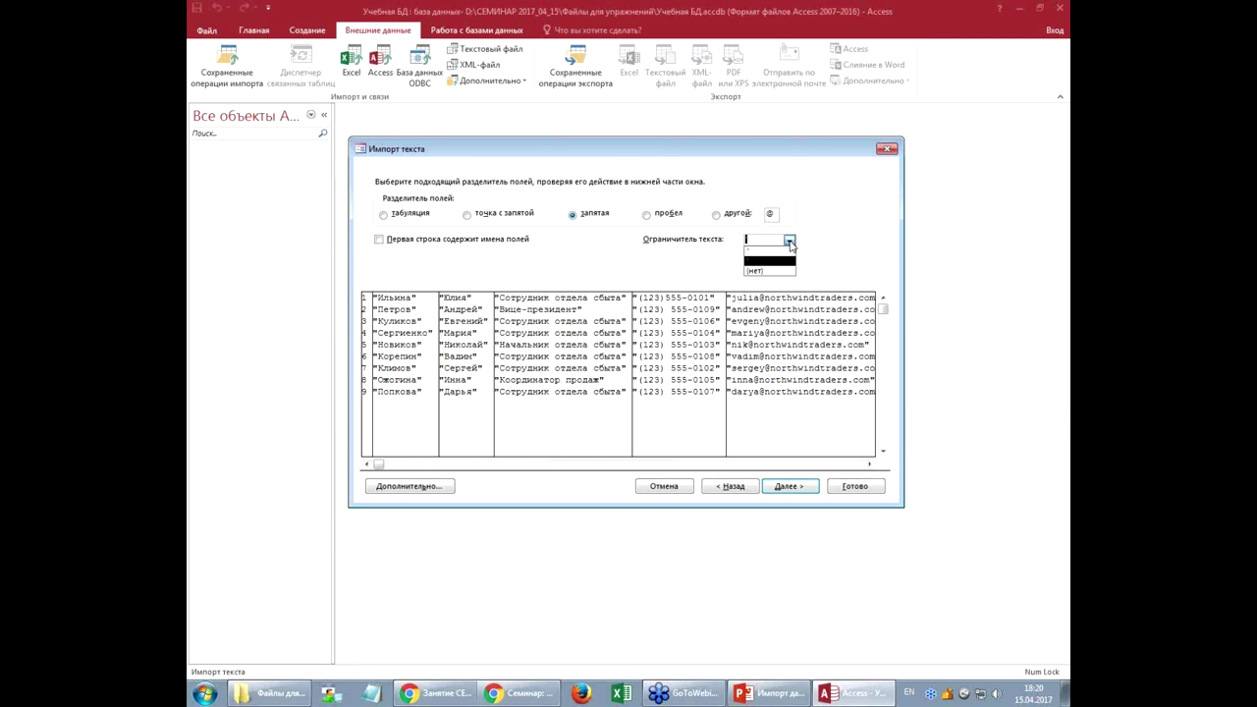
pyautogui.click(775, 259)
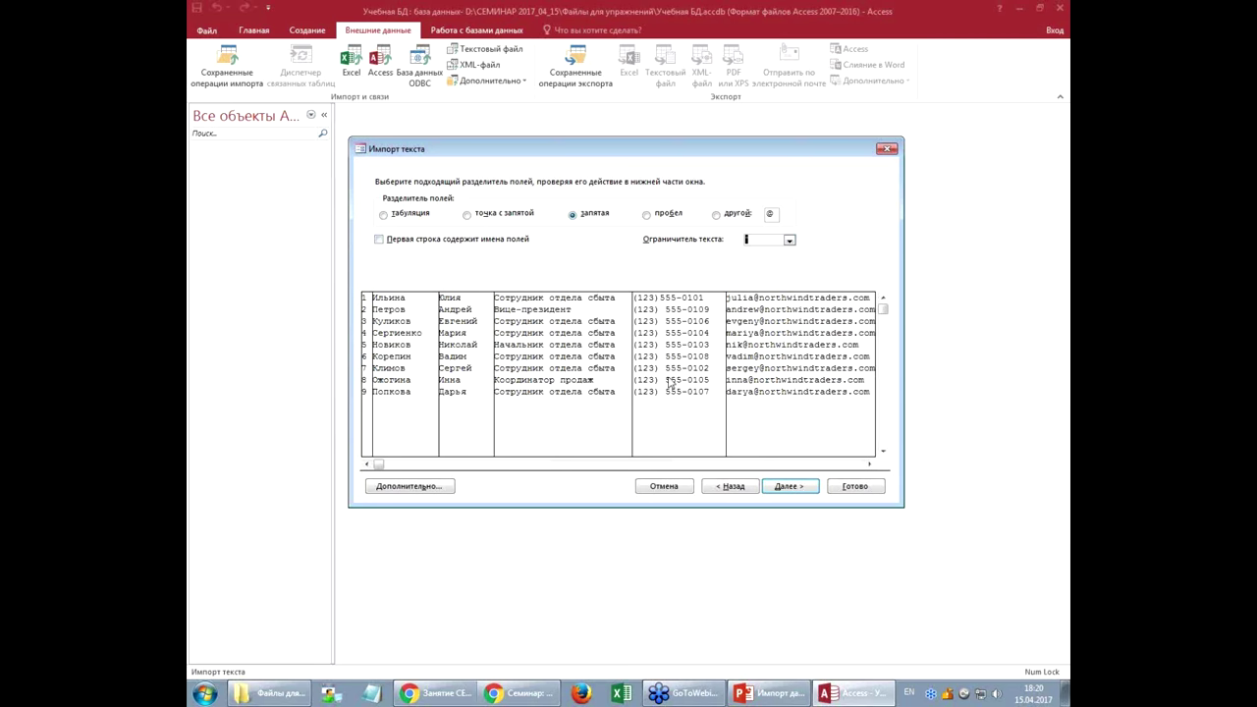
pyautogui.click(787, 486)
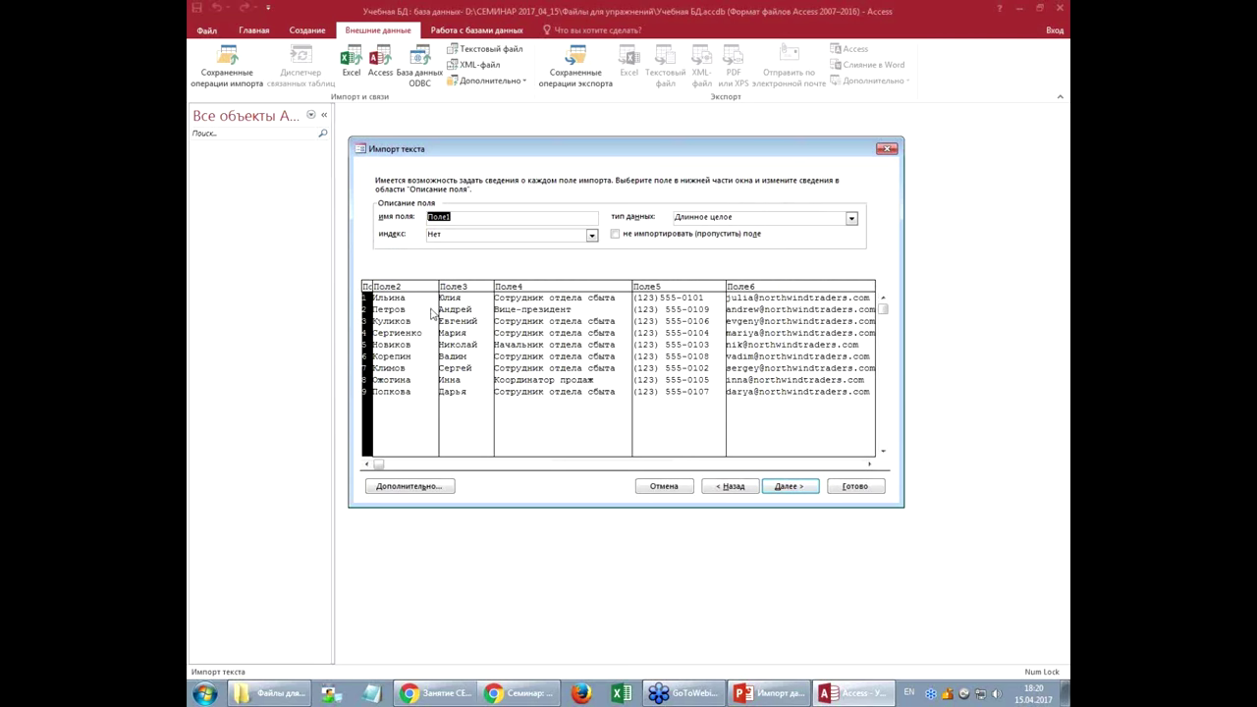
# Step: Name the first field, which holds the row numbers, Код
pyautogui.click(399, 287)
pyautogui.click(474, 297)
pyautogui.click(517, 292)
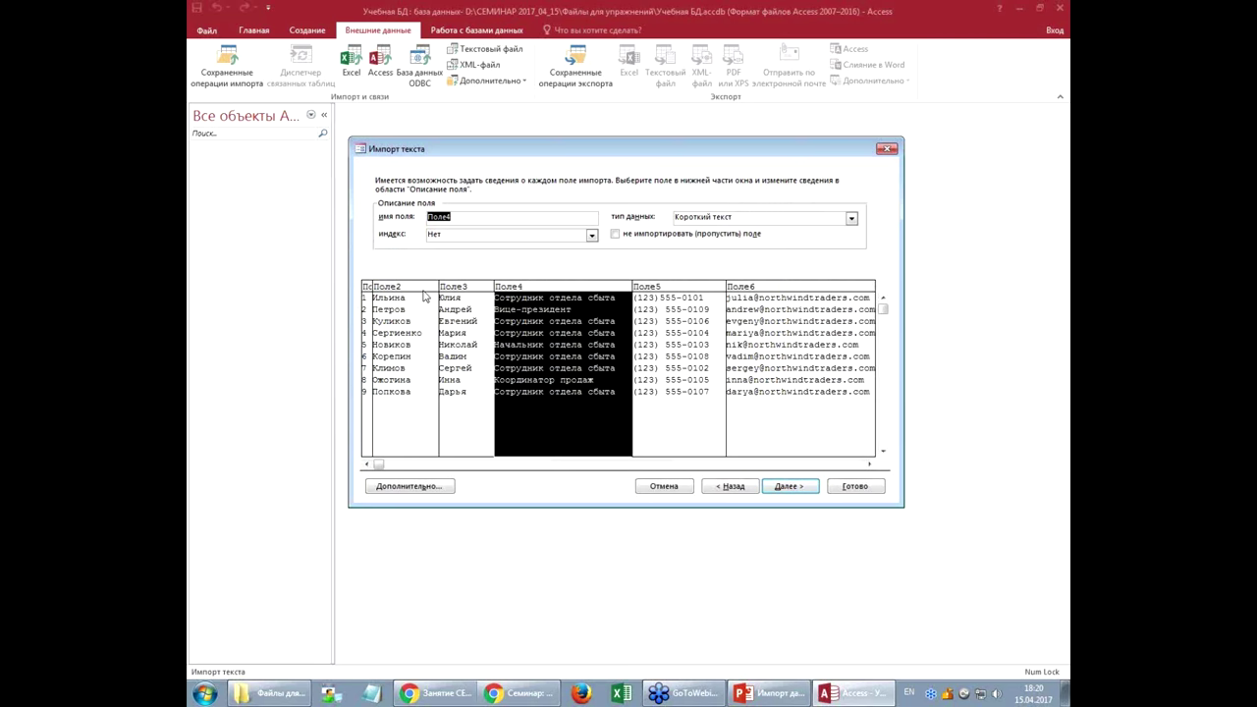
pyautogui.click(368, 292)
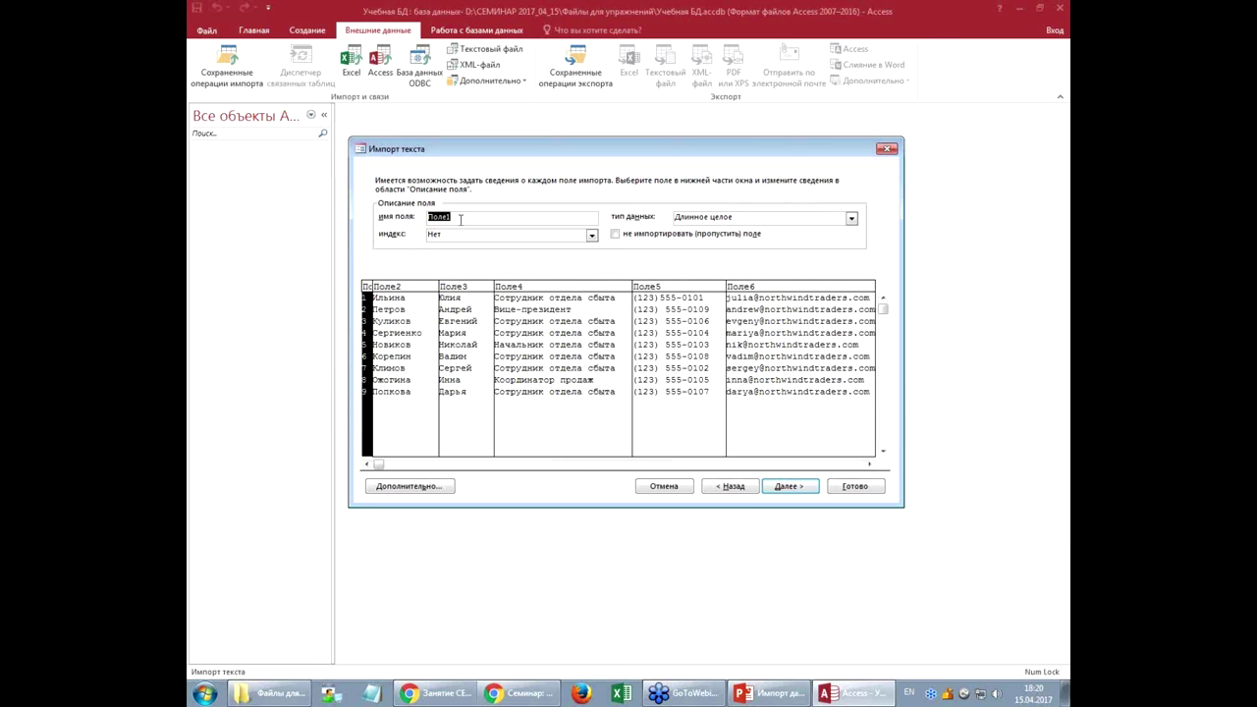
pyautogui.press('BackSpace')
pyautogui.hotkey('alt', 'shift')
pyautogui.write('Код')
# Step: Name the second, third and fourth fields Фамилия, Имя and Должность
pyautogui.click(405, 289)
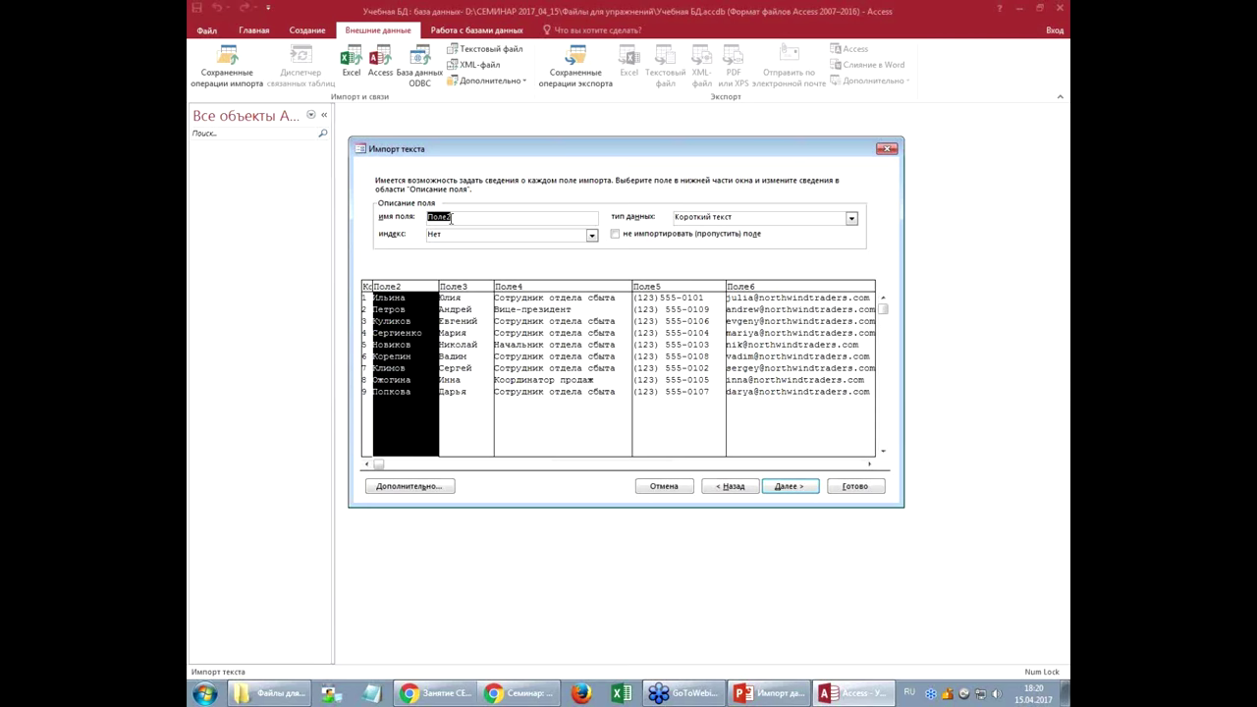
pyautogui.write('Фамилия')
pyautogui.click(465, 286)
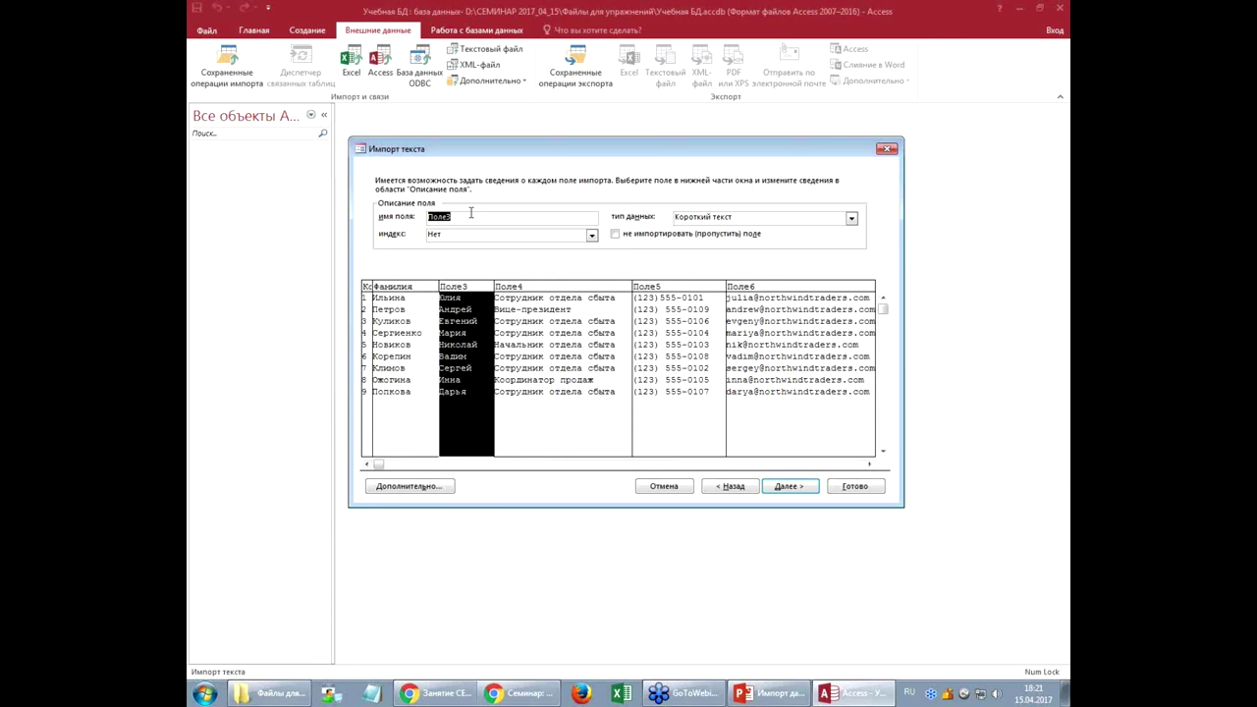
pyautogui.write('Имя')
pyautogui.click(535, 290)
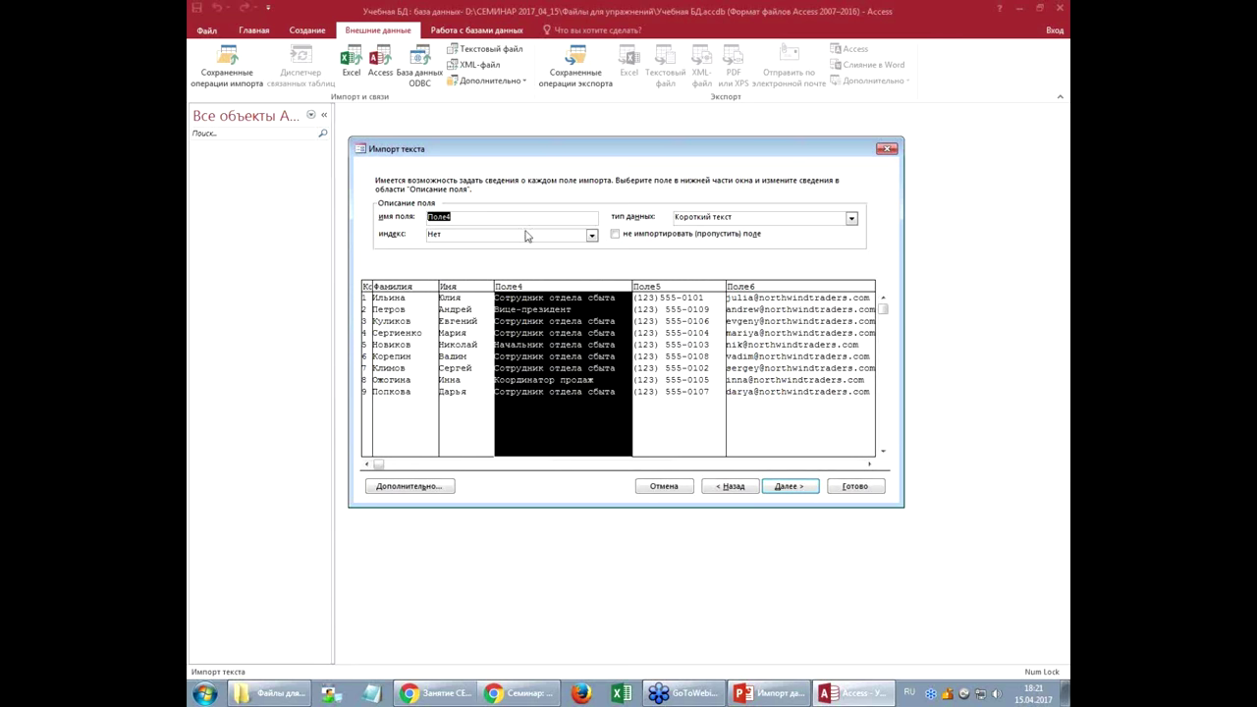
pyautogui.write('Должность')
# Step: Name the fifth, sixth and seventh fields Телефон, ЭлПочта and Город
pyautogui.click(656, 291)
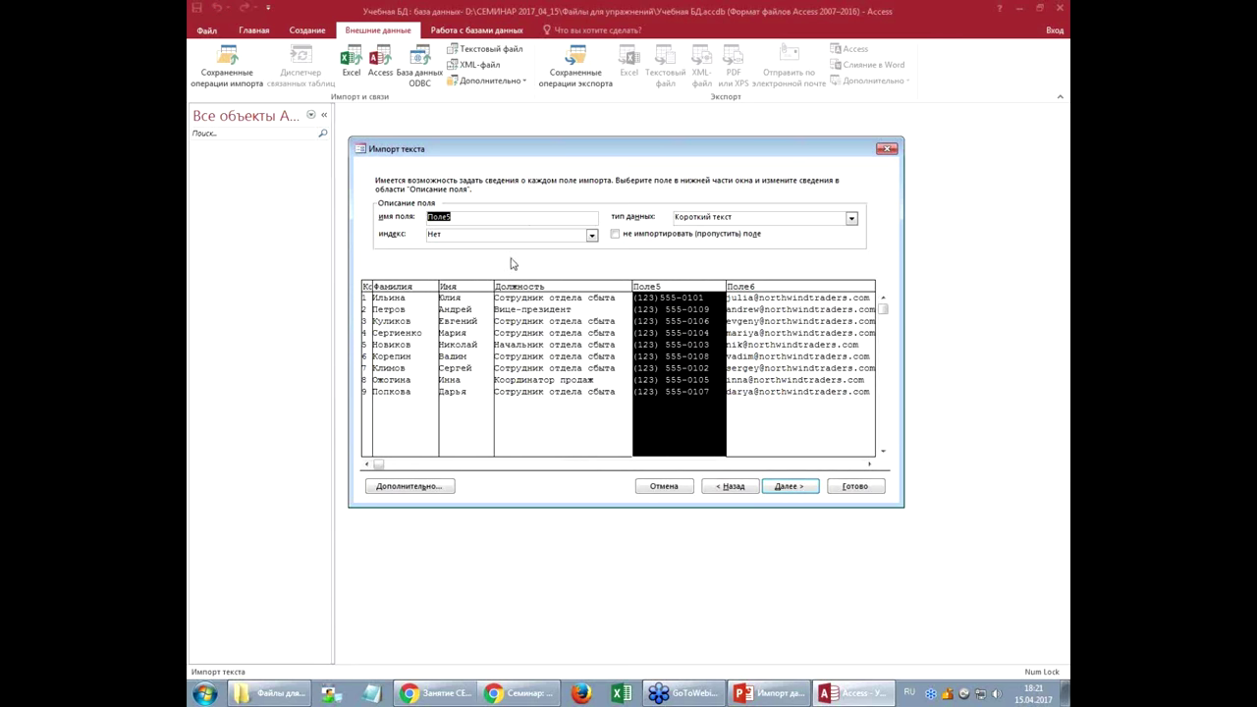
pyautogui.write('Телефон')
pyautogui.click(741, 294)
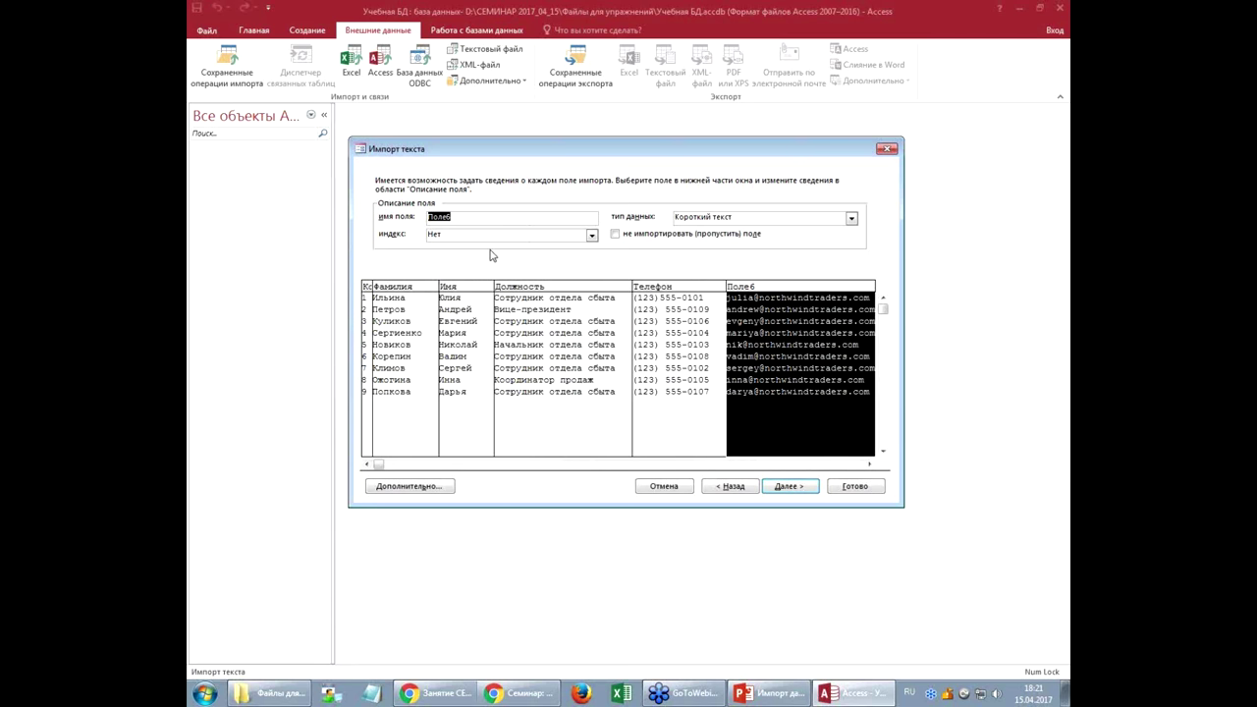
pyautogui.write('ЭлПочта')
pyautogui.click(721, 463)
pyautogui.click(857, 307)
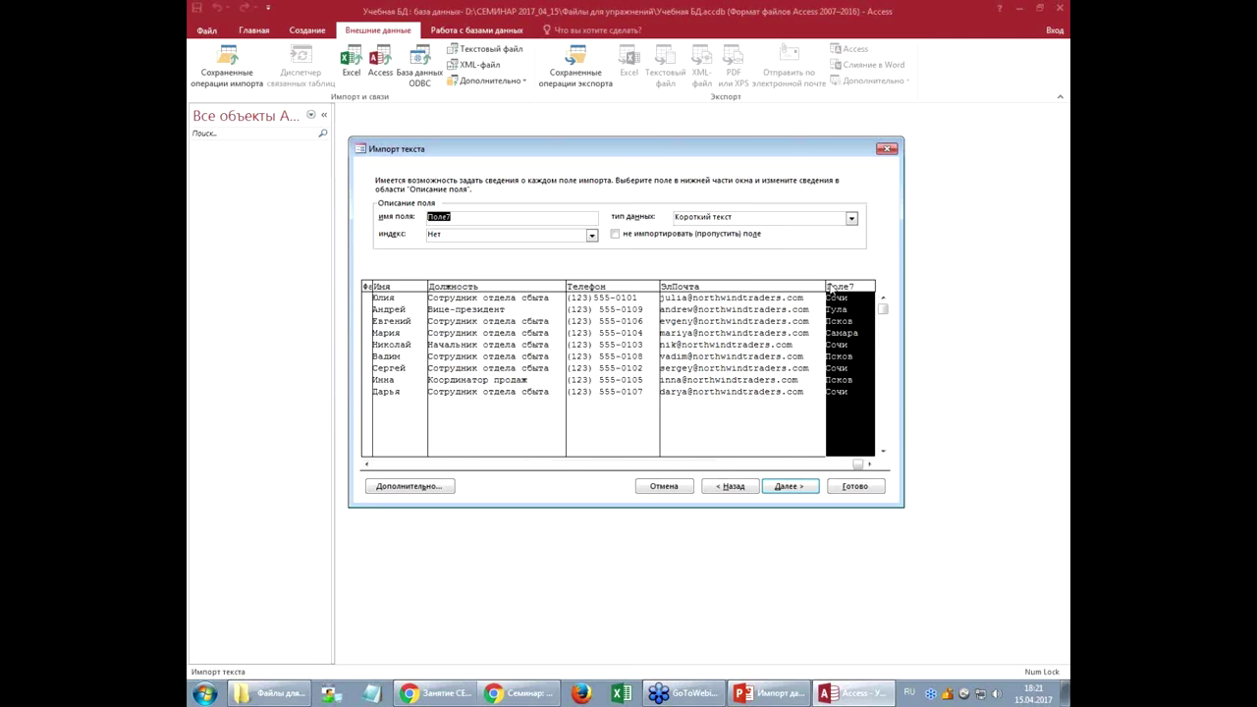
pyautogui.write('Город')
# Step: Review the data types available for the Должность field
pyautogui.click(477, 332)
pyautogui.click(416, 464)
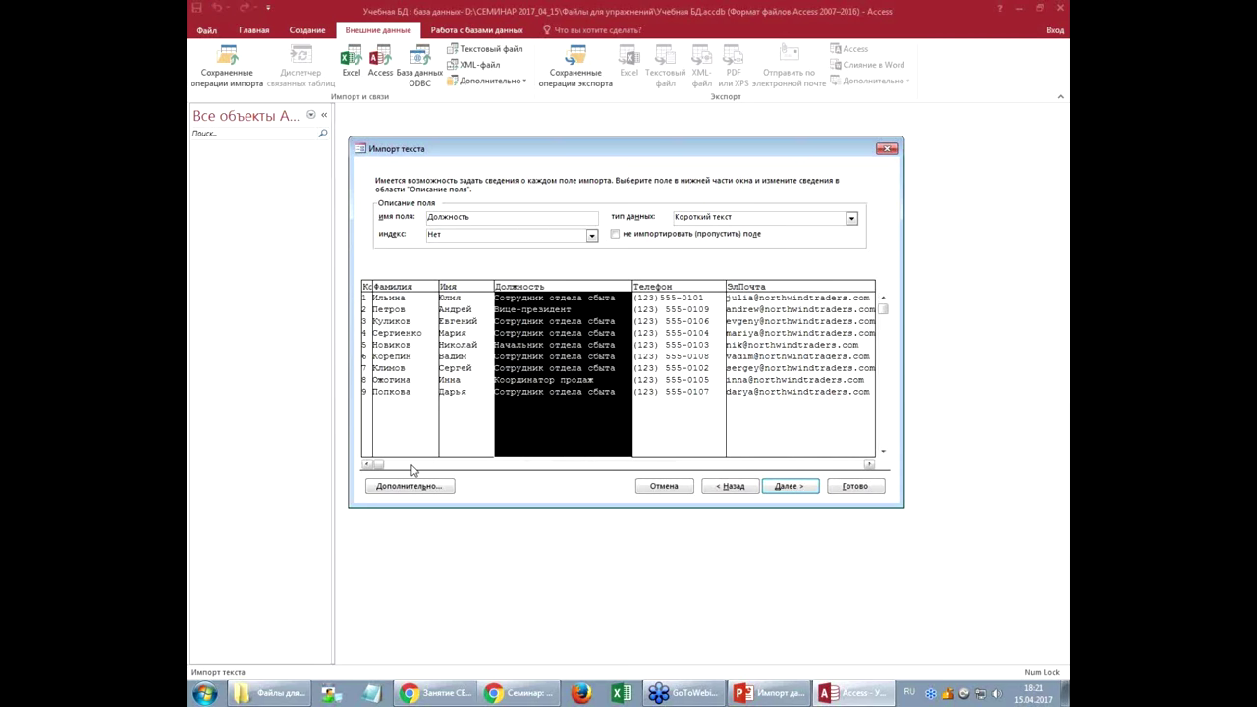
pyautogui.click(473, 294)
pyautogui.click(524, 296)
pyautogui.click(852, 218)
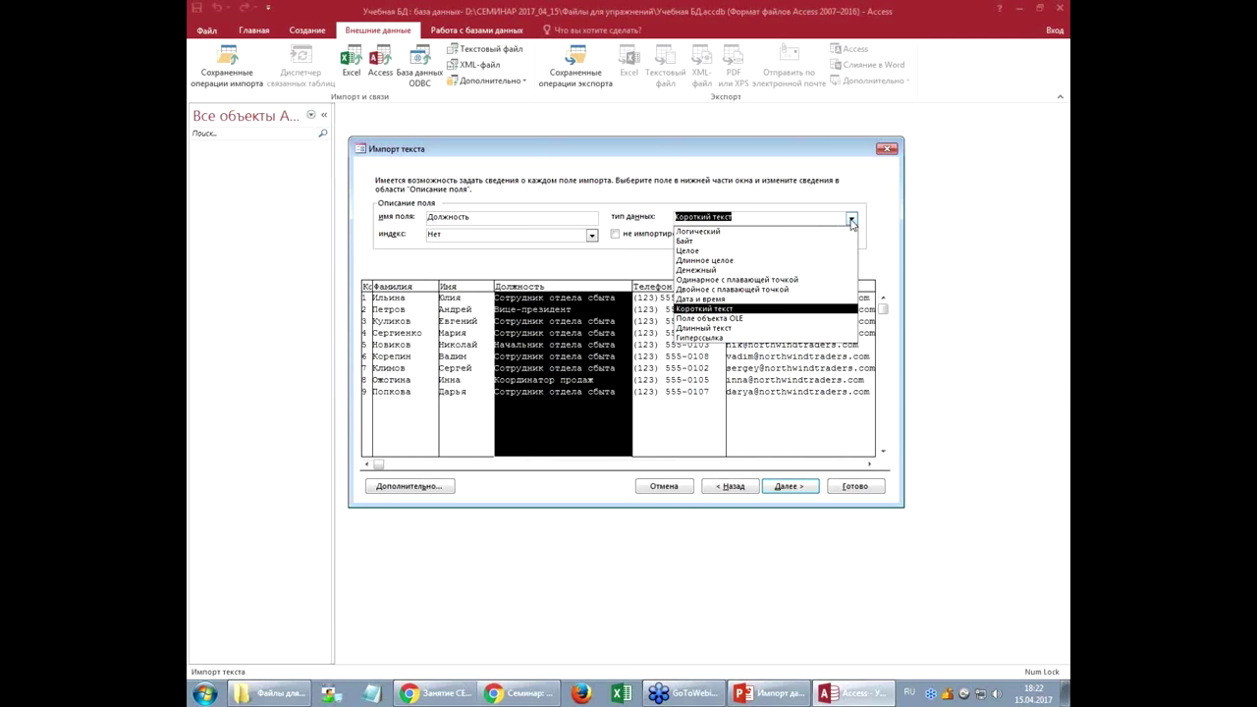
pyautogui.click(851, 220)
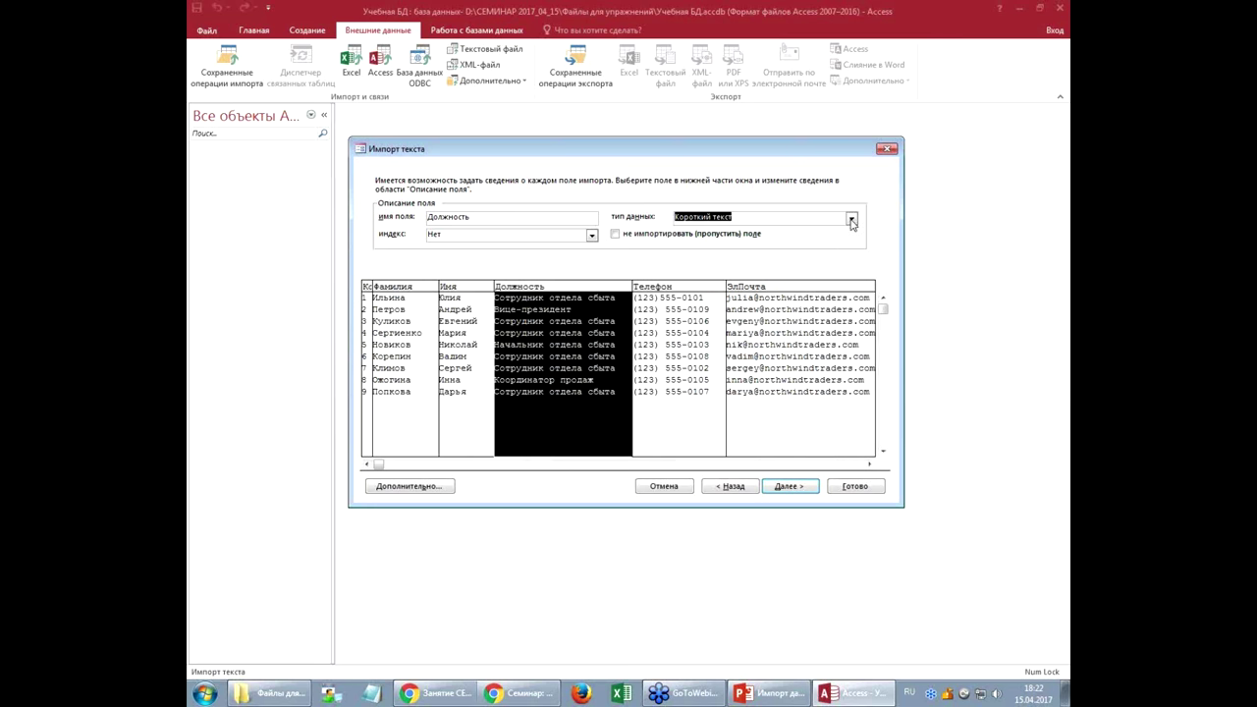
# Step: Try Двойное с плавающей точкой as the data type of the Код field
pyautogui.click(371, 293)
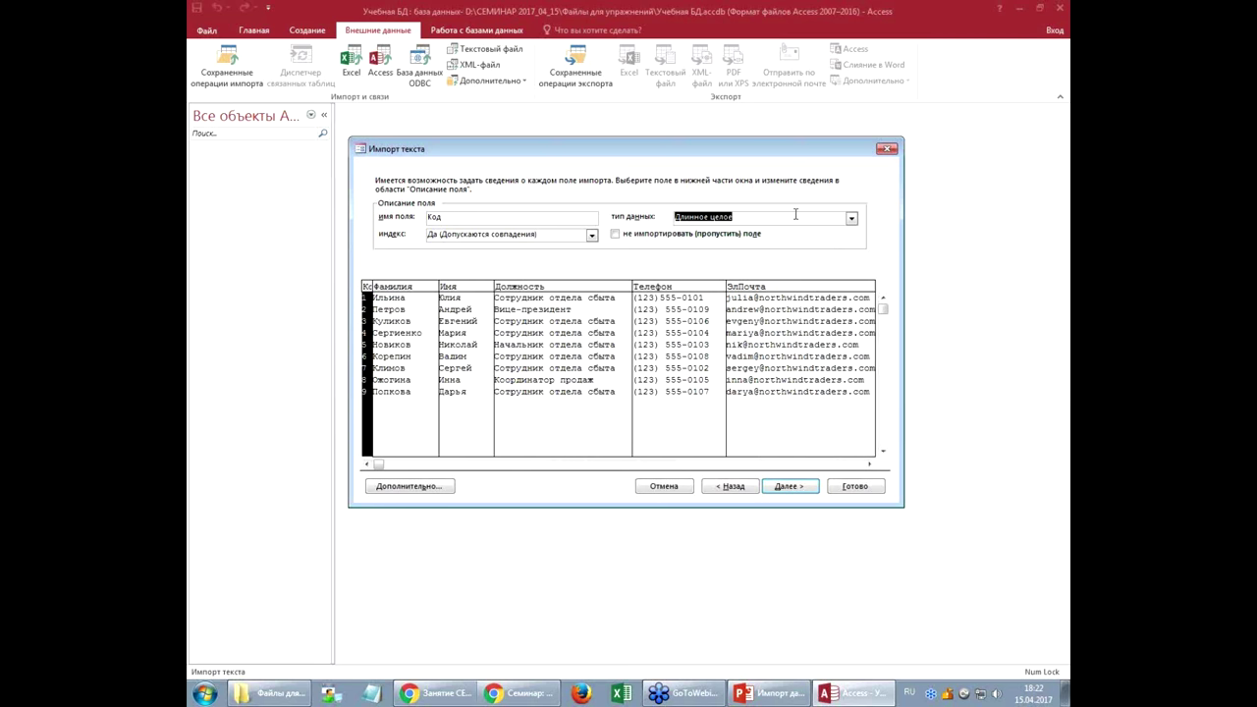
pyautogui.click(851, 219)
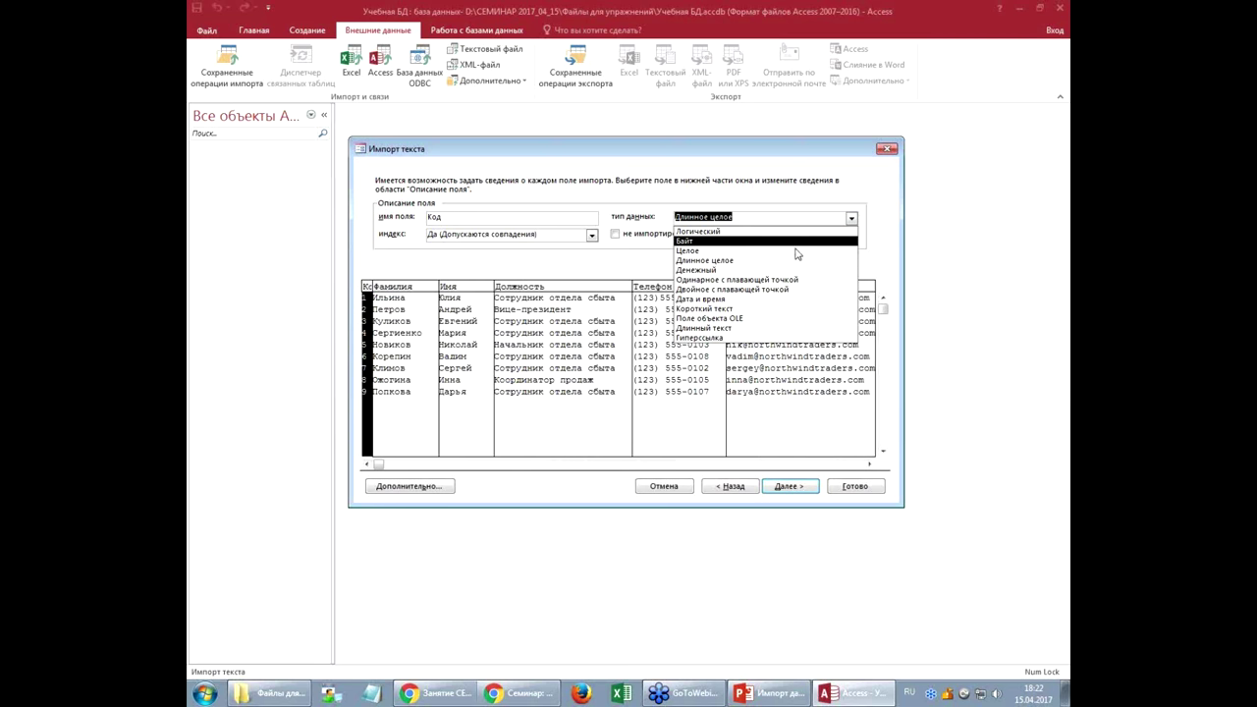
pyautogui.click(764, 290)
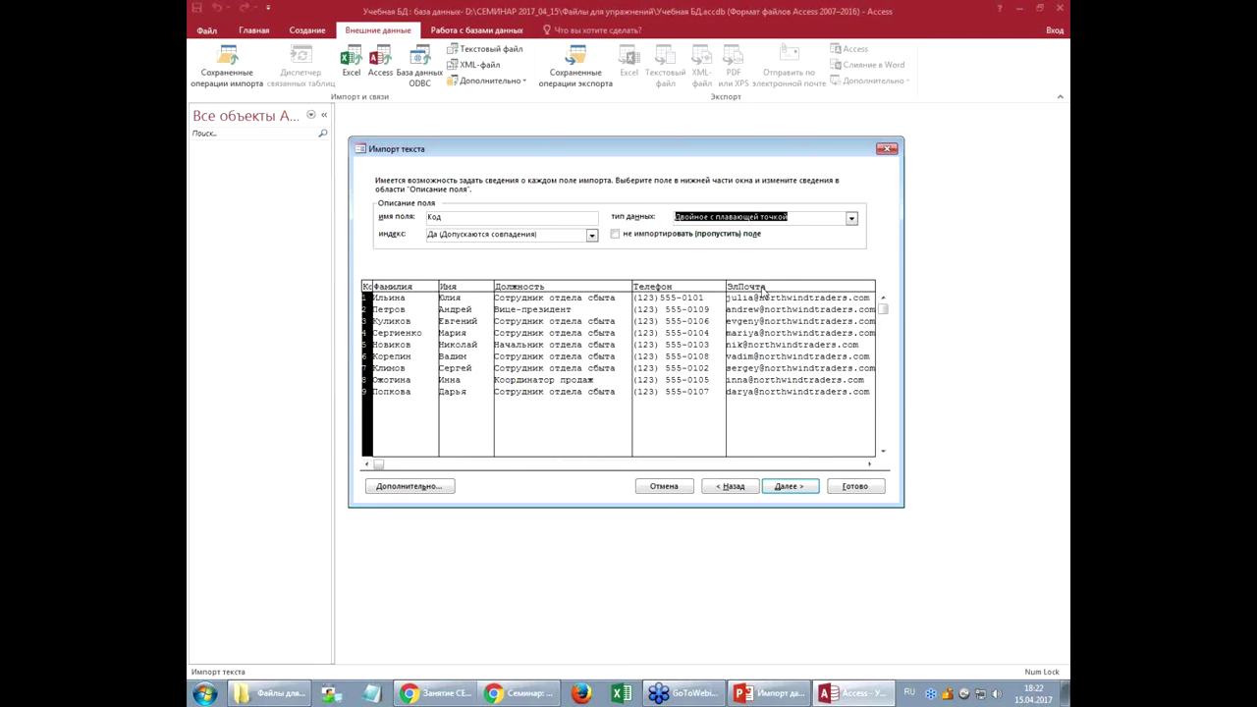
# Step: Set the Код field's data type to Длинное целое and its index to Нет
pyautogui.click(852, 219)
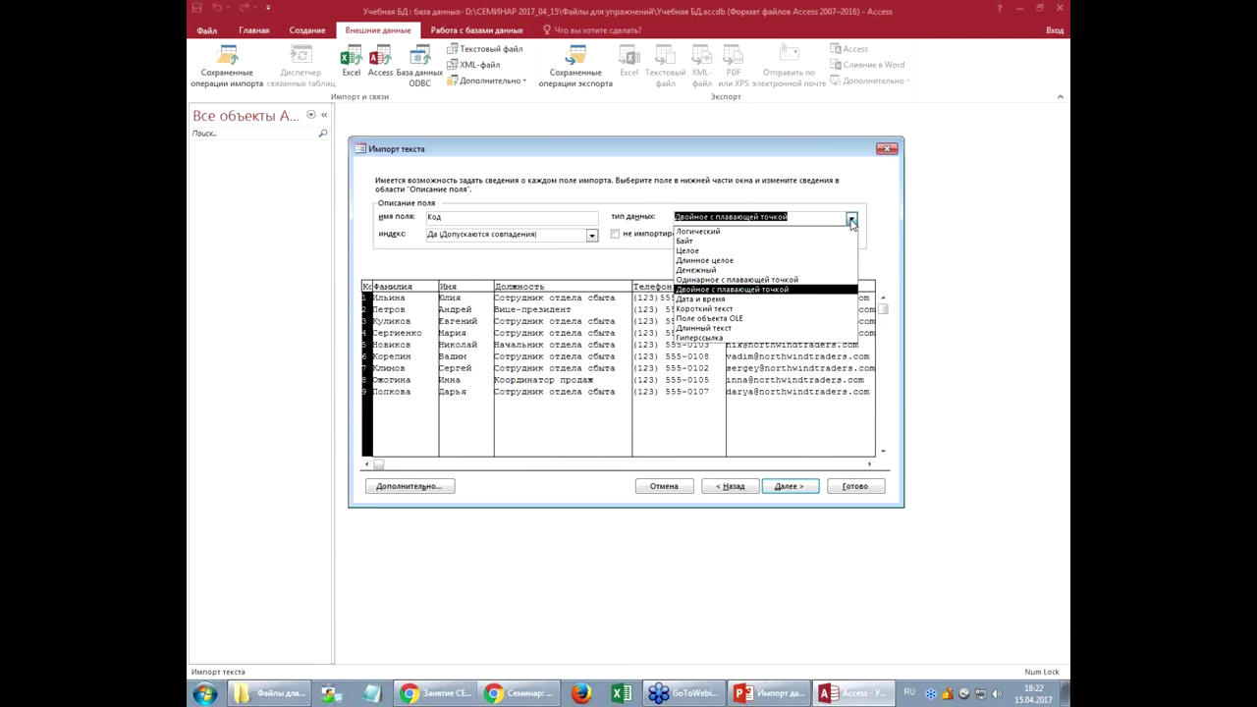
pyautogui.click(803, 261)
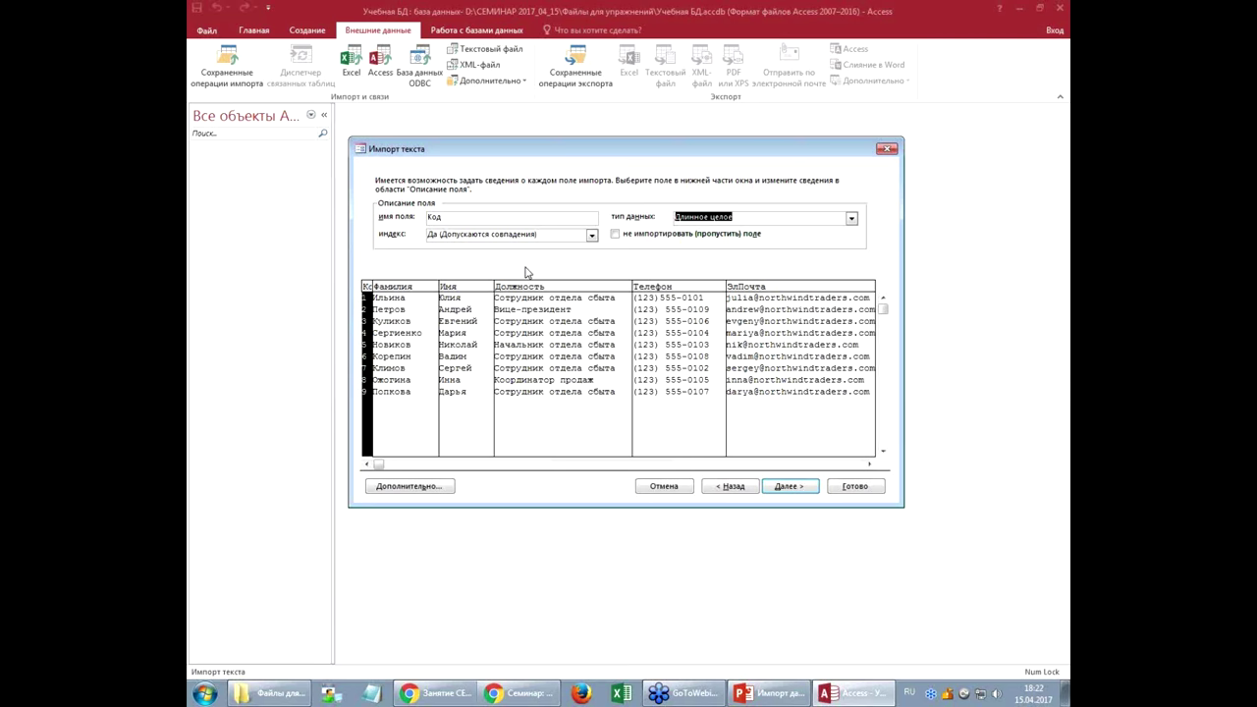
pyautogui.click(590, 236)
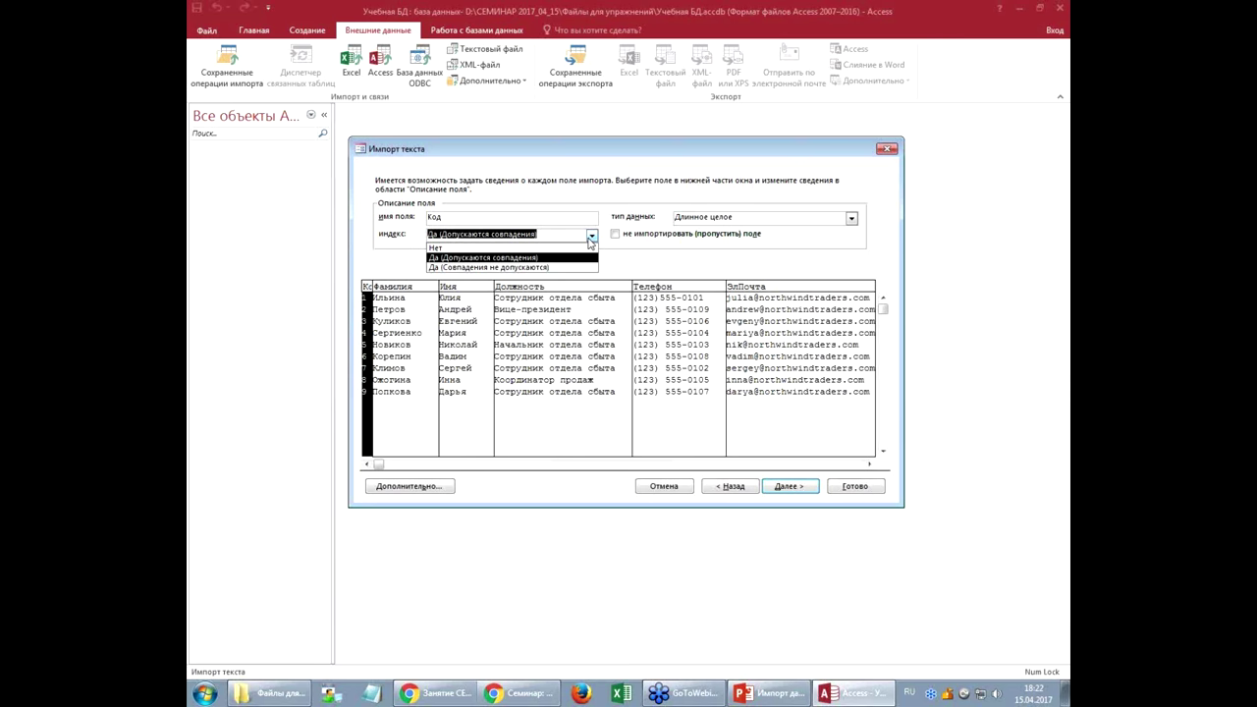
pyautogui.click(579, 248)
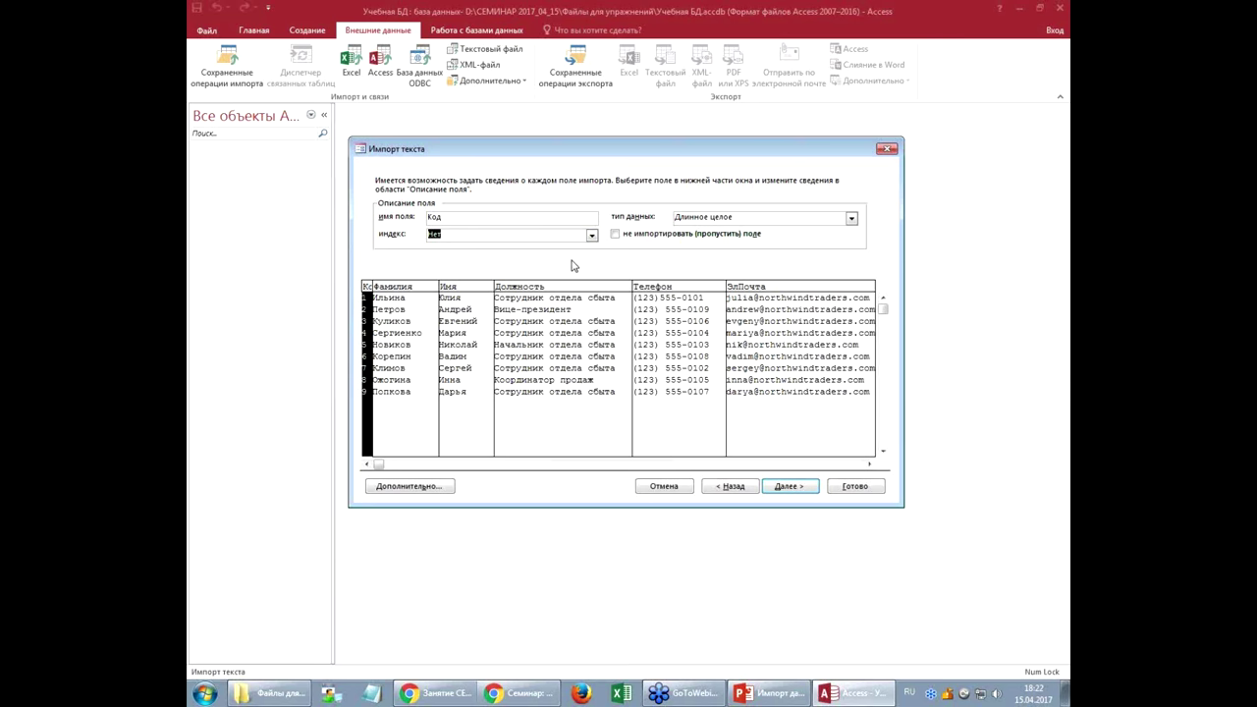
# Step: Try excluding the Телефон field from the import, and include it again
pyautogui.click(687, 286)
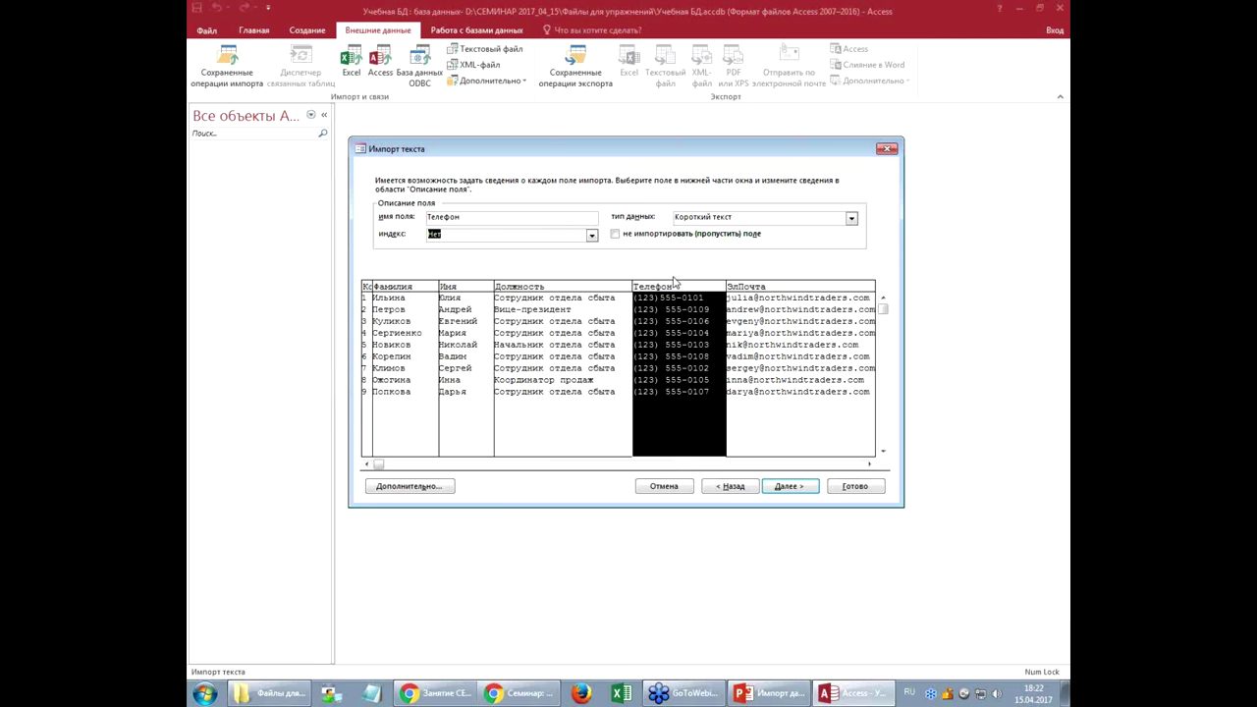
pyautogui.click(615, 236)
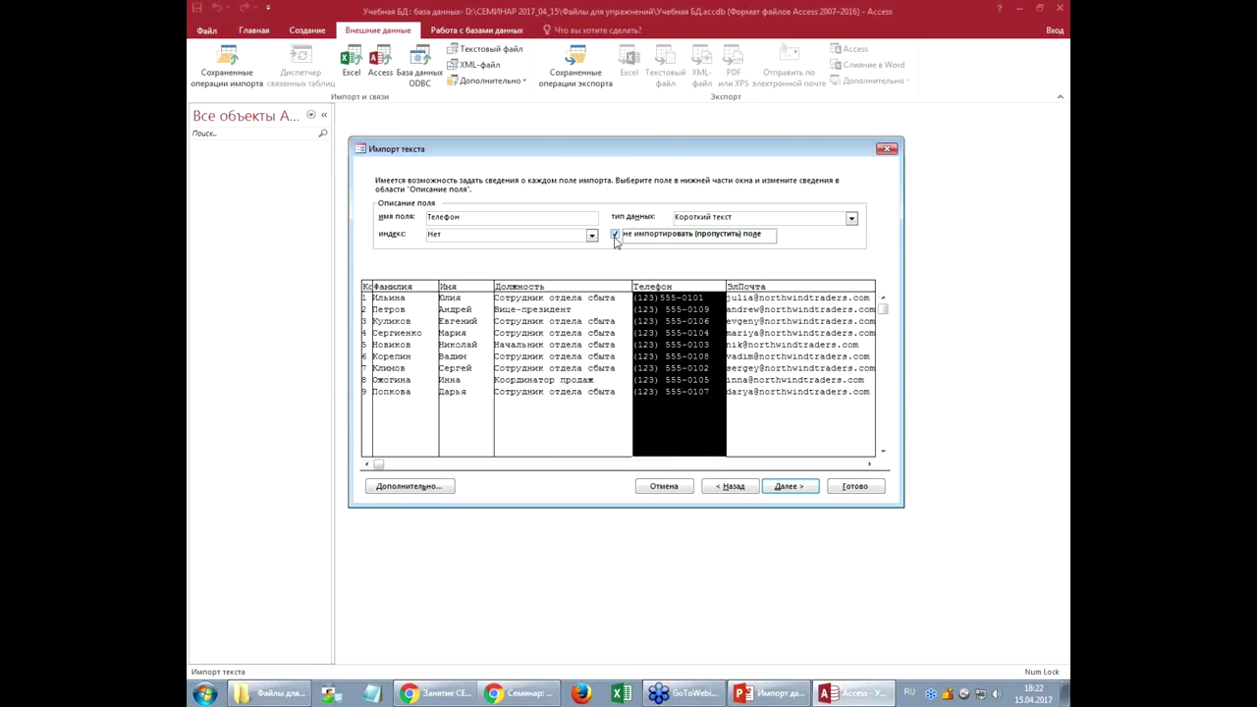
pyautogui.click(615, 236)
# Step: Check the settings of the Должность, Телефон and ЭлПочта fields and continue to the primary key settings
pyautogui.click(606, 333)
pyautogui.click(731, 465)
pyautogui.click(732, 468)
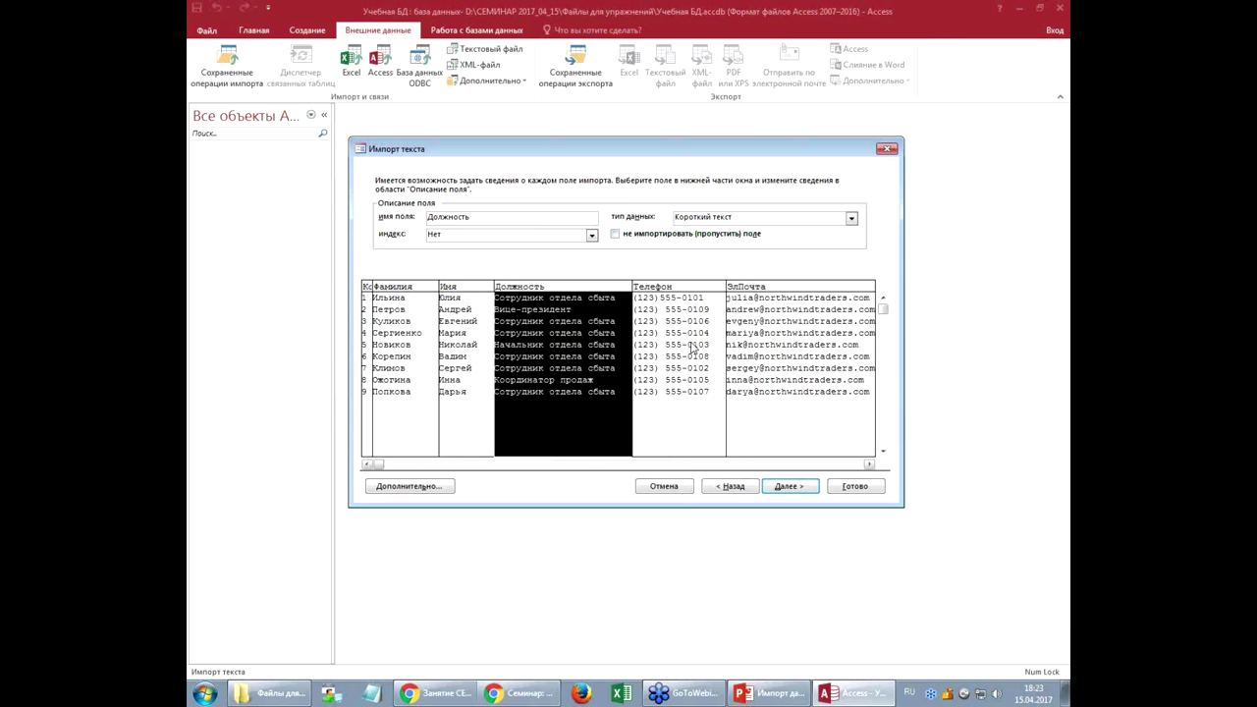
pyautogui.click(682, 295)
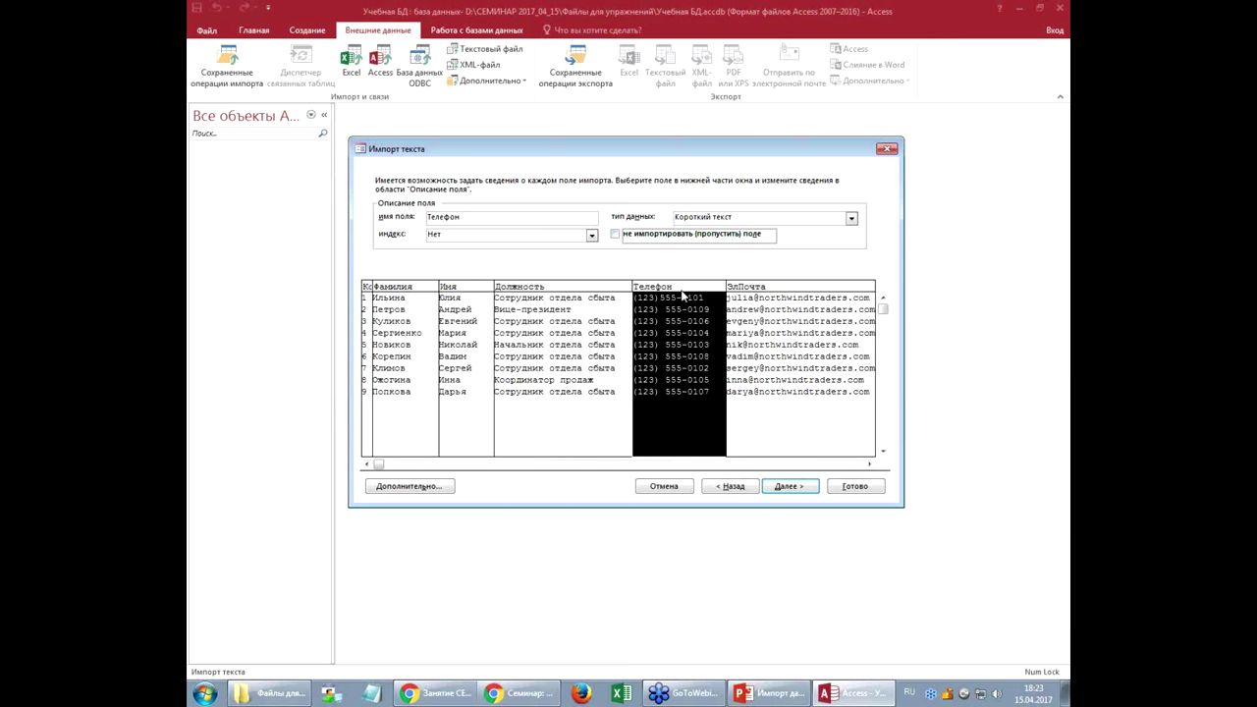
pyautogui.click(767, 288)
pyautogui.click(665, 287)
pyautogui.click(584, 364)
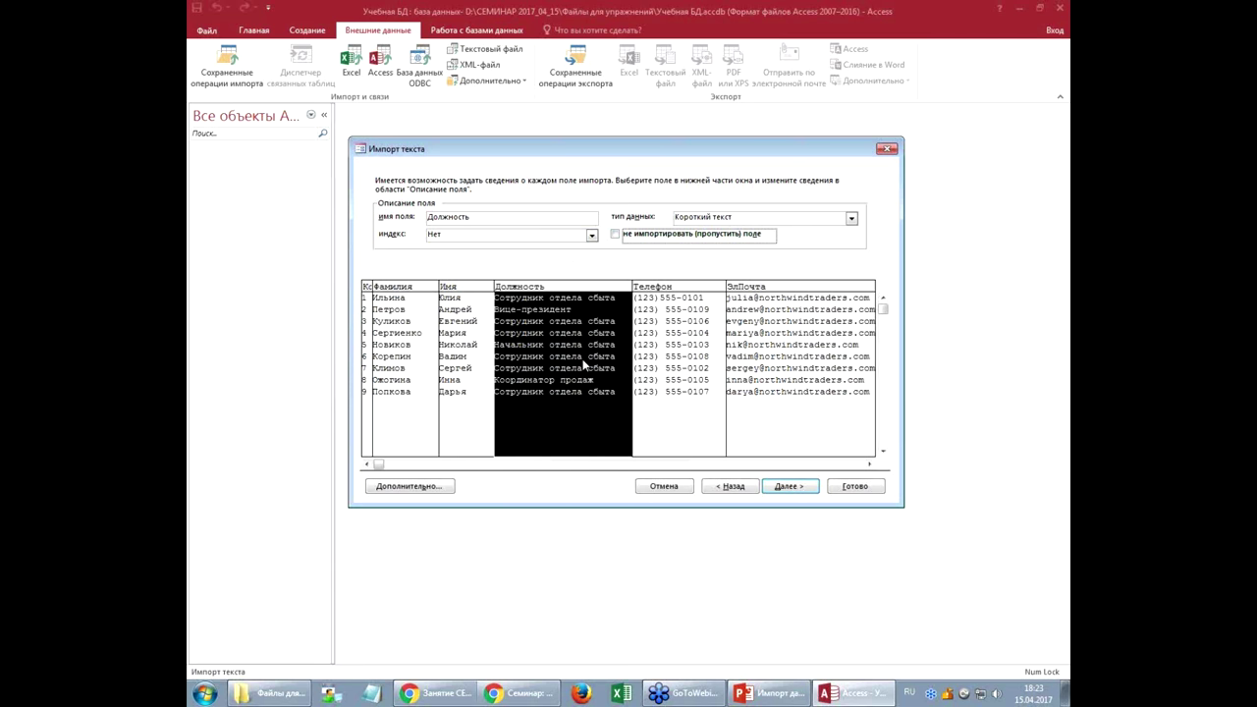
pyautogui.click(788, 486)
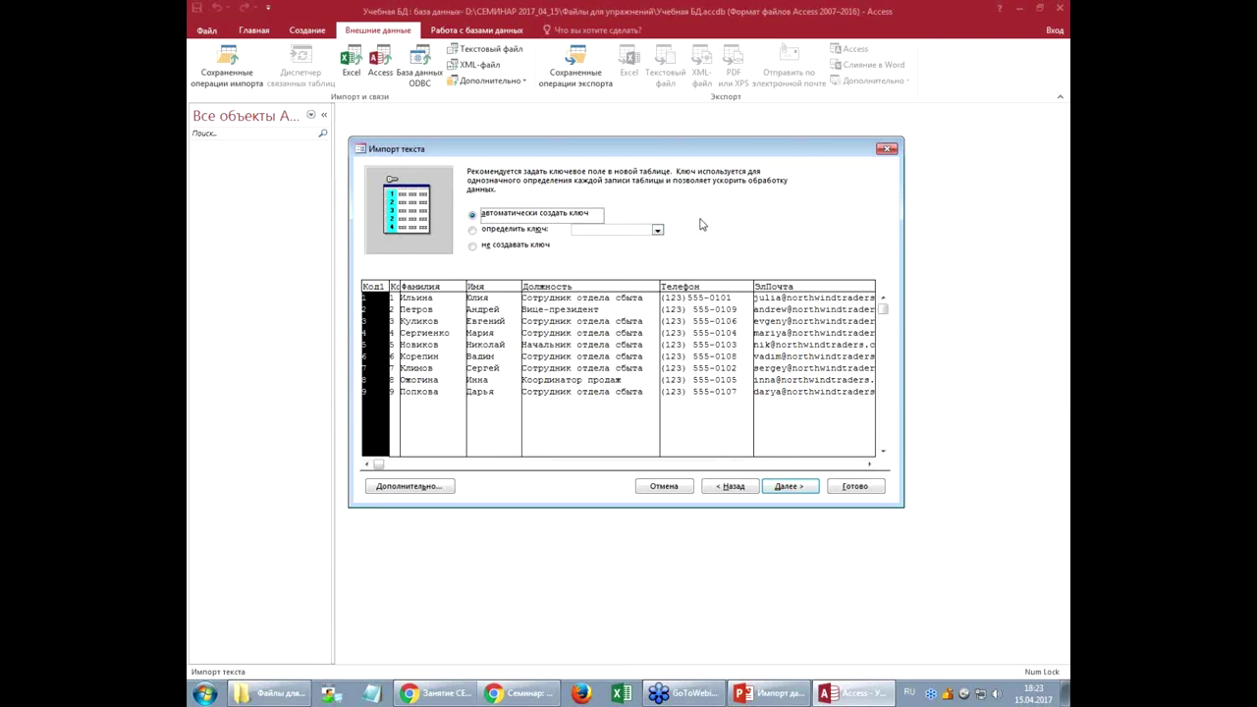
# Step: Try the primary key options: a chosen key field, no key, and an automatically created key
pyautogui.click(662, 233)
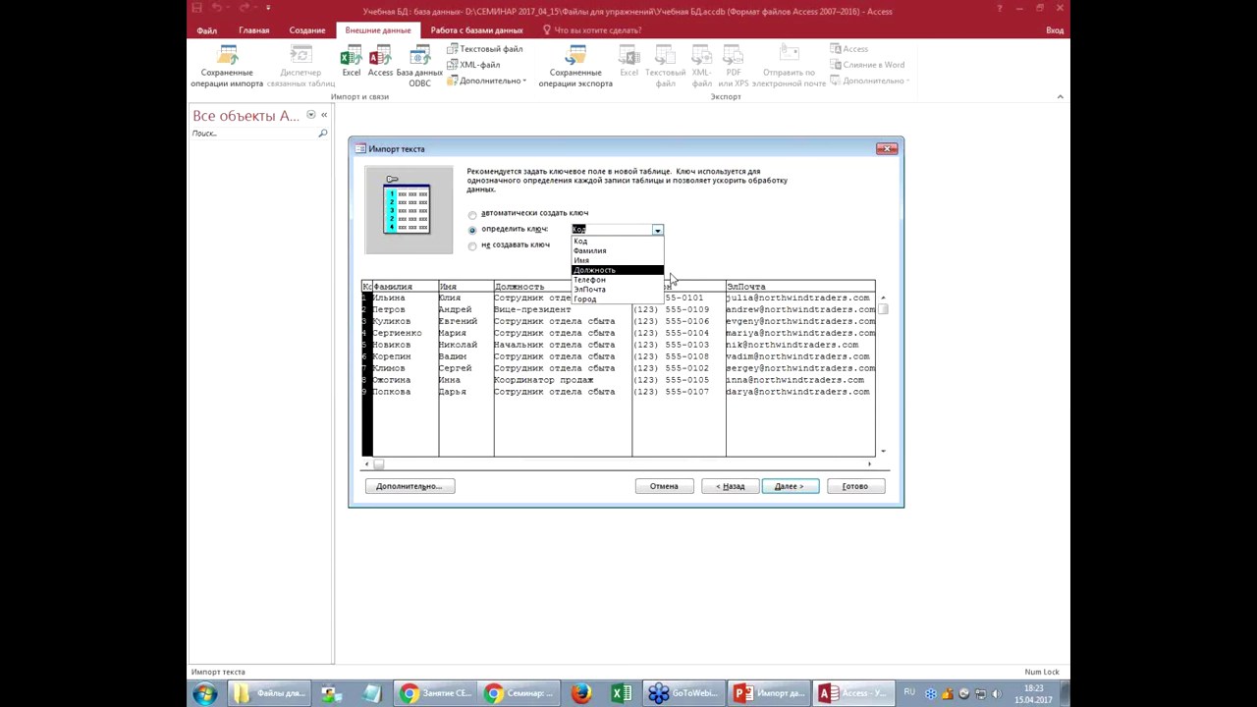
pyautogui.click(498, 249)
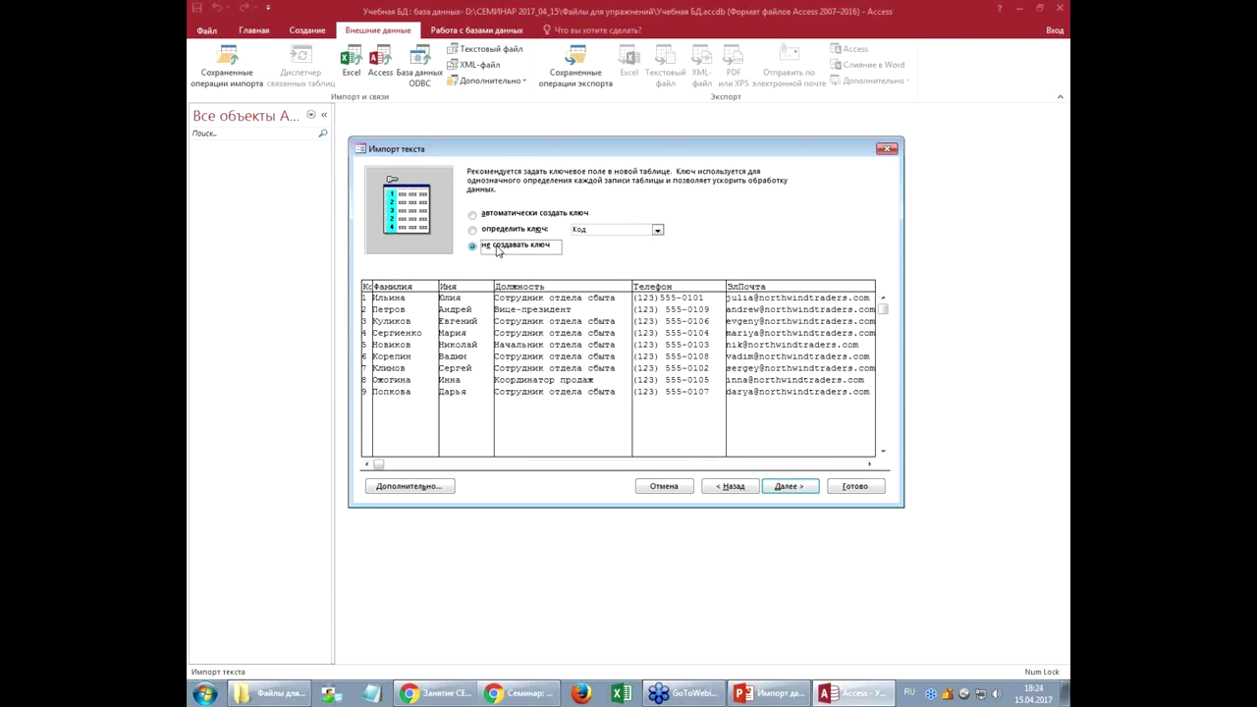
pyautogui.click(502, 214)
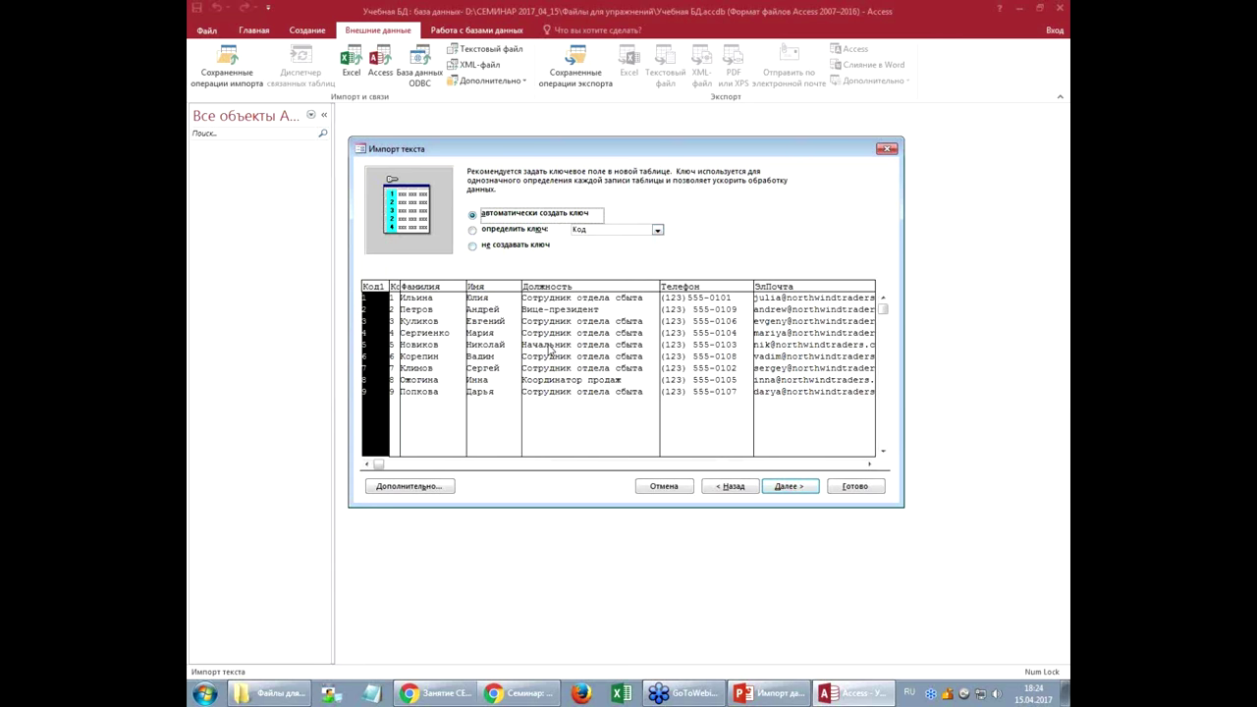
# Step: Define the Код field as the primary key and continue to the destination table name
pyautogui.click(495, 232)
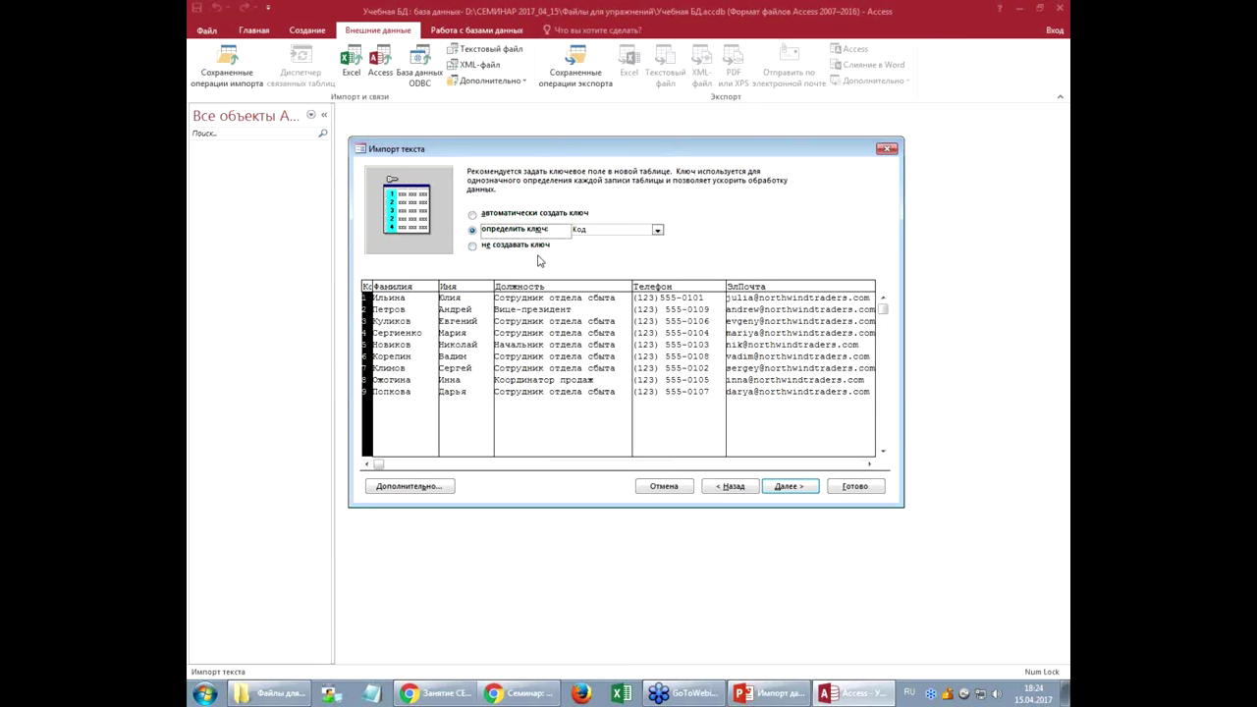
pyautogui.click(789, 487)
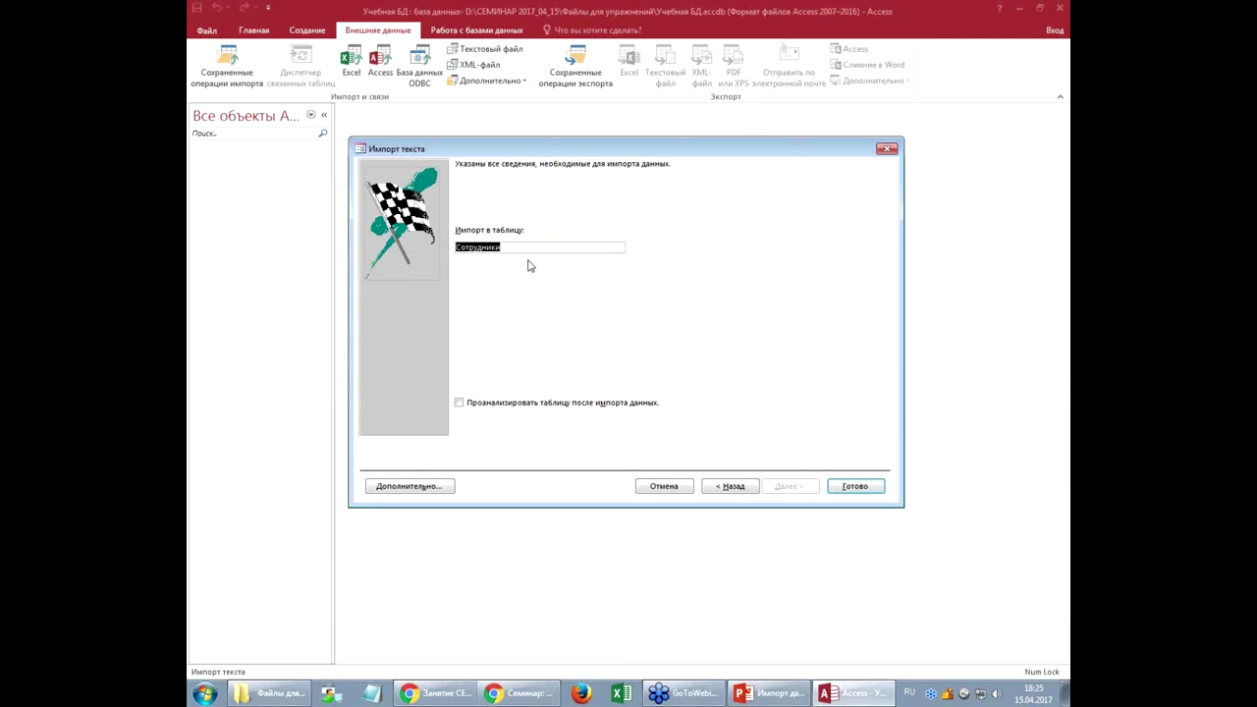
# Step: Try to complete the import of Сотрудники.csv into a table named Сотрудники
pyautogui.moveTo(524, 246); pyautogui.dragTo(452, 247)
pyautogui.click(276, 694)
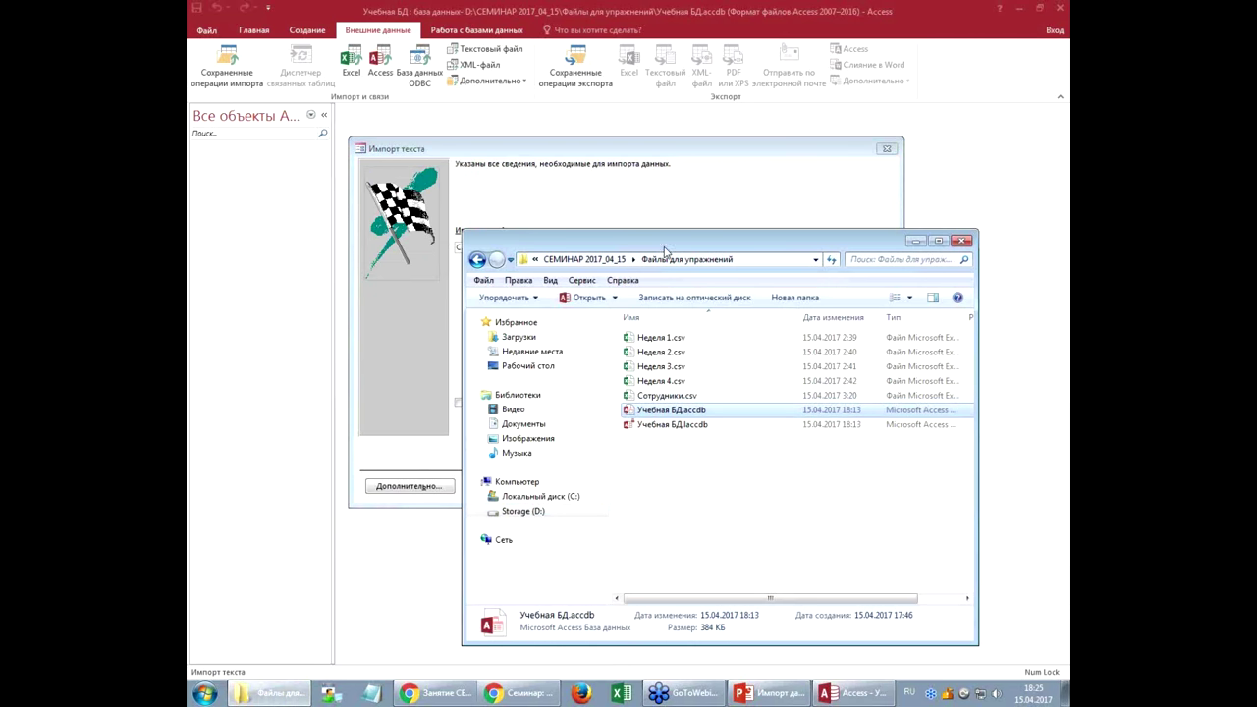
pyautogui.click(666, 217)
pyautogui.click(851, 488)
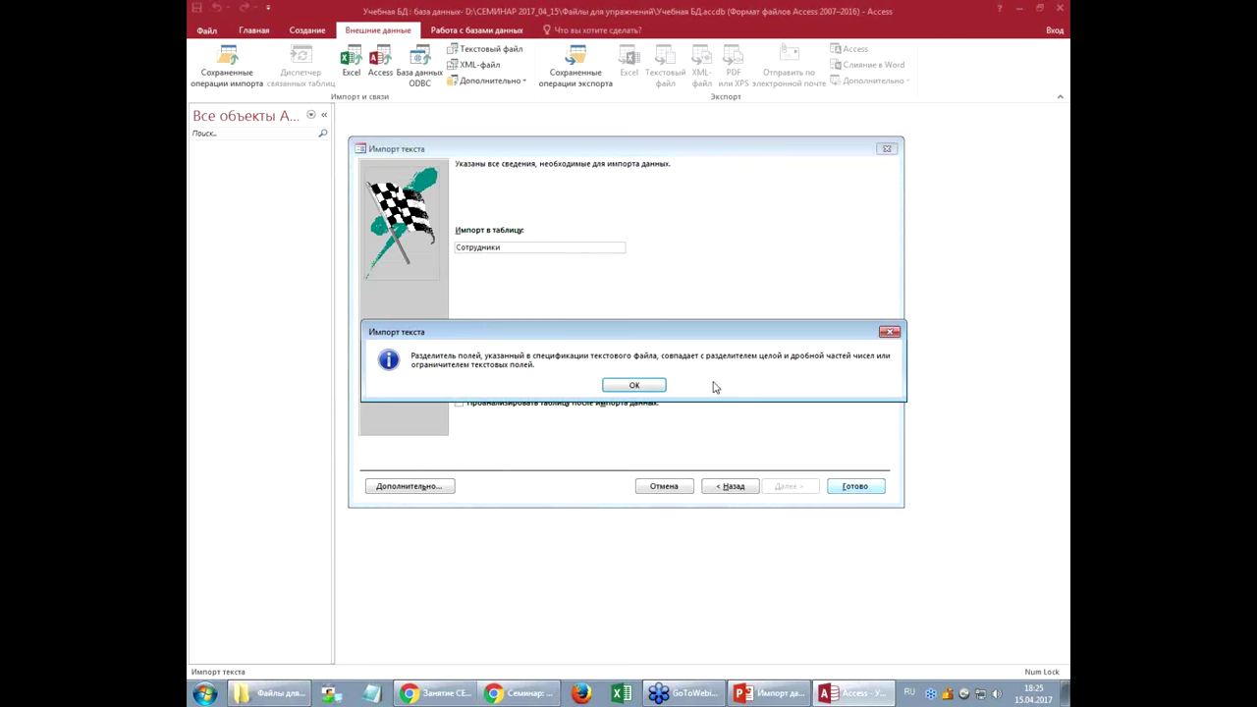
pyautogui.click(663, 389)
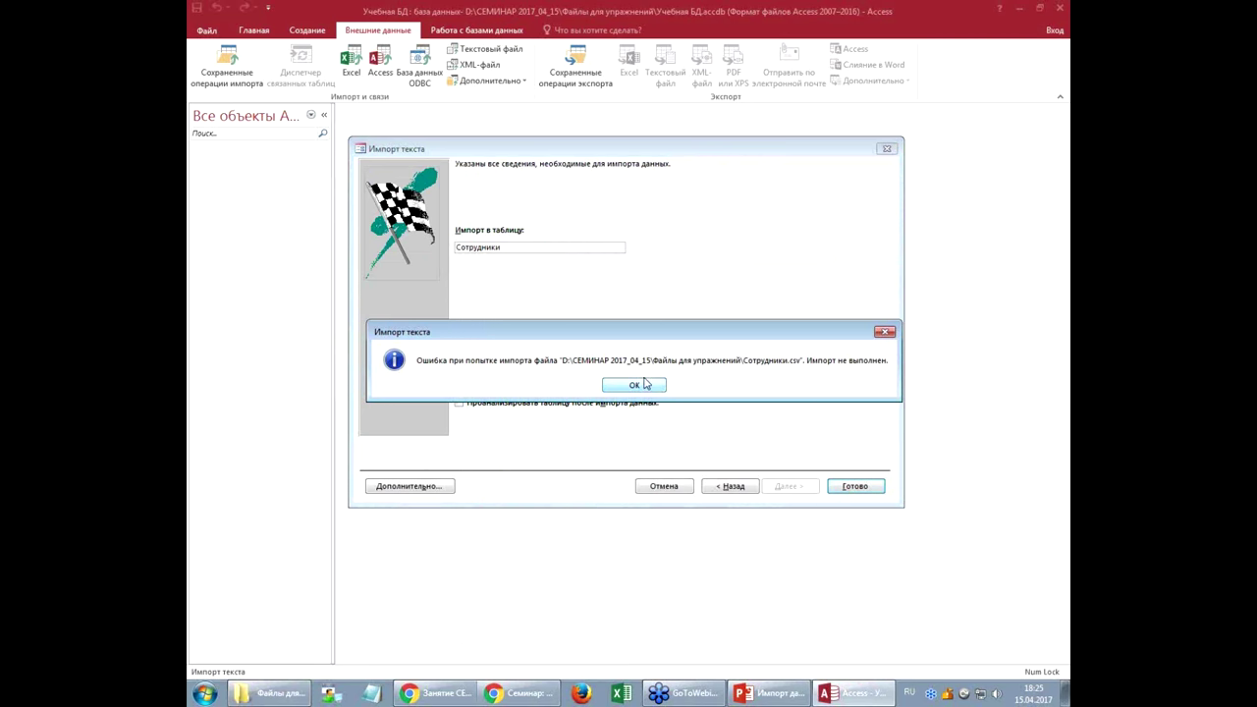
pyautogui.click(660, 384)
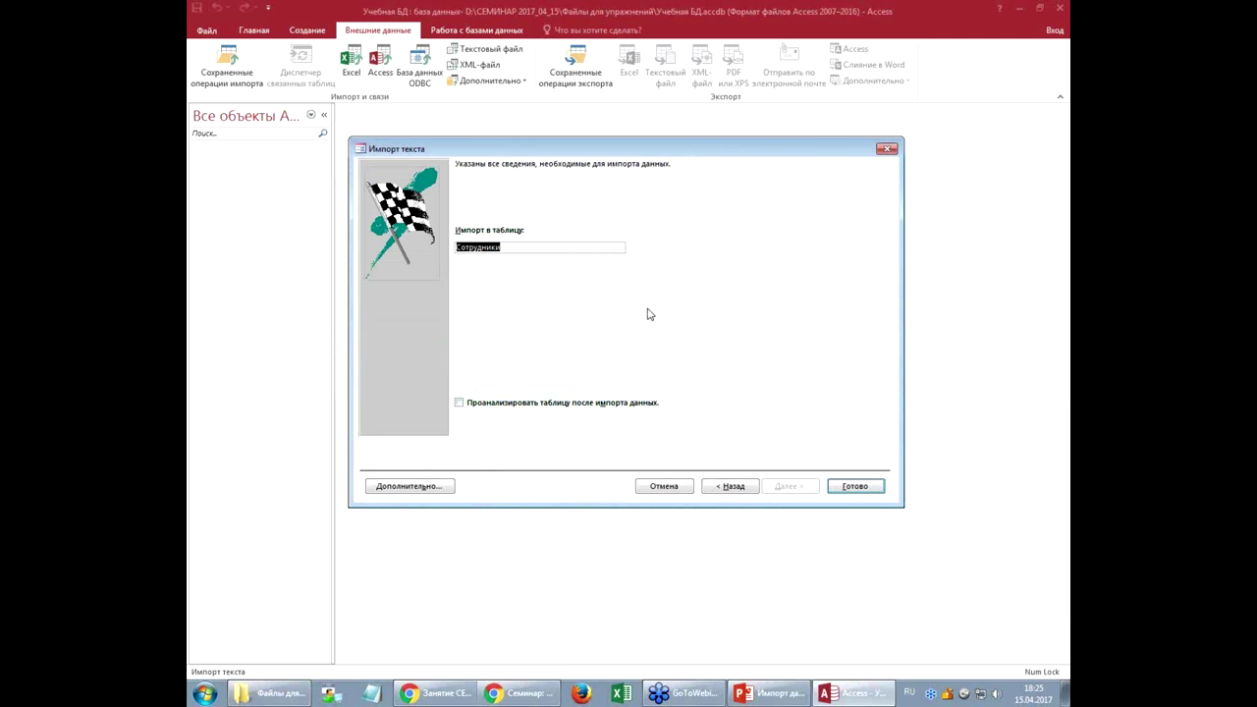
# Step: Return to the primary key settings of the import and open the advanced import specification
pyautogui.click(731, 487)
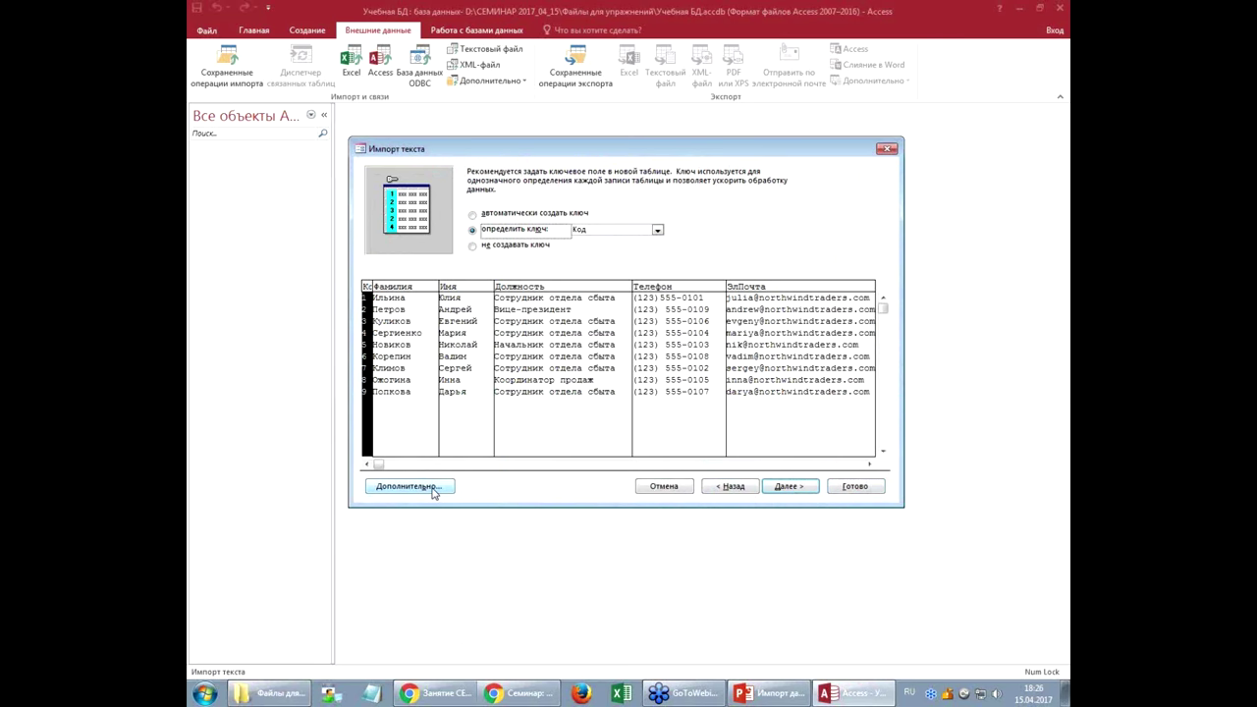
pyautogui.click(715, 487)
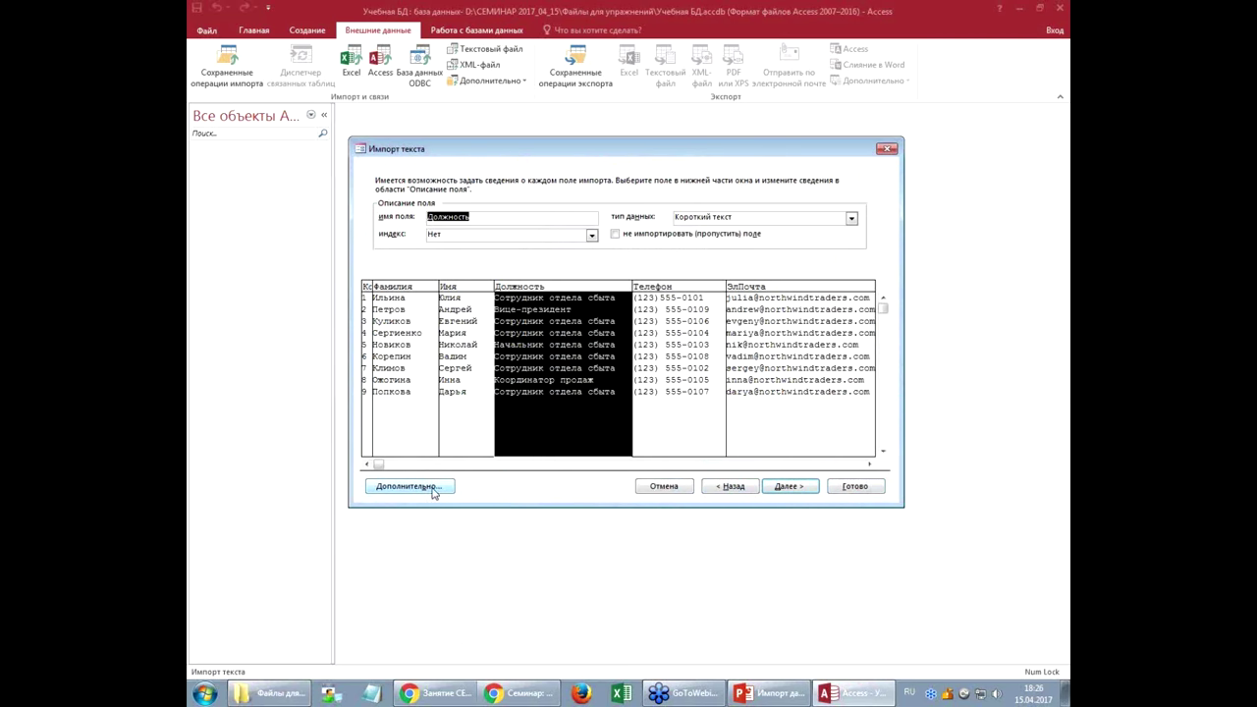
pyautogui.click(775, 487)
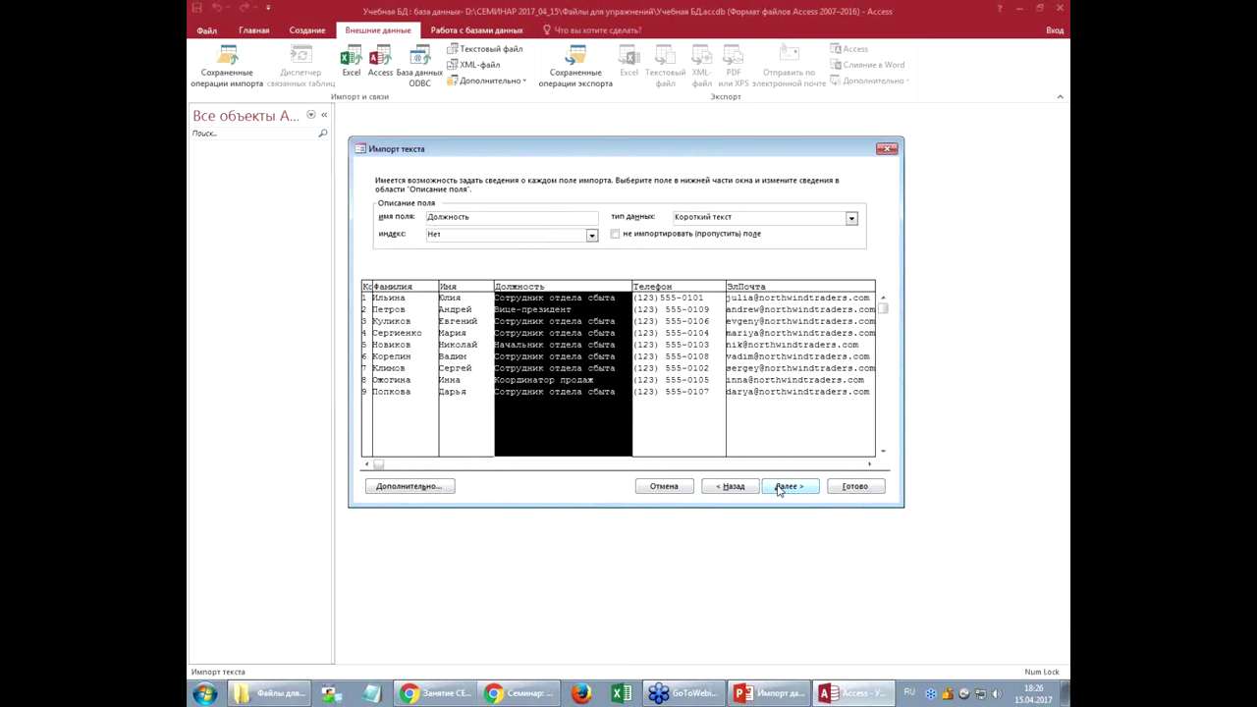
pyautogui.click(433, 488)
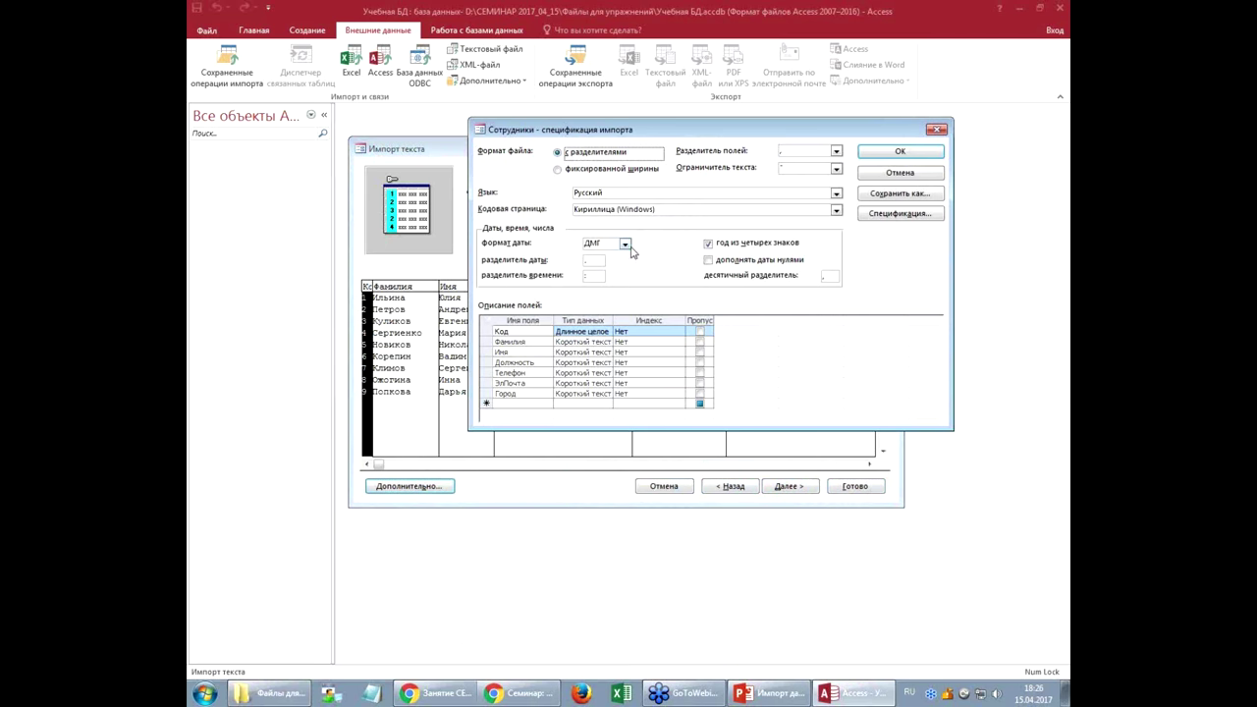
pyautogui.moveTo(674, 135); pyautogui.dragTo(630, 188)
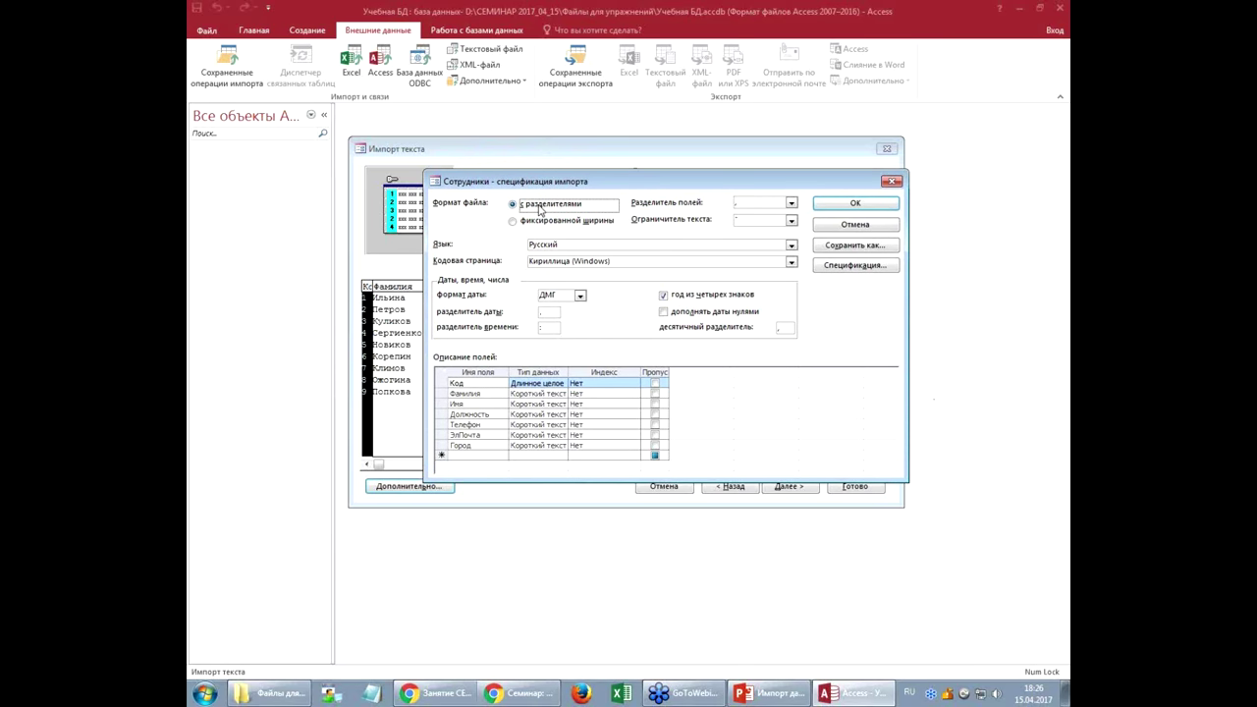
# Step: Review the available field delimiters, text qualifiers, code pages and date formats in the import specification
pyautogui.click(792, 204)
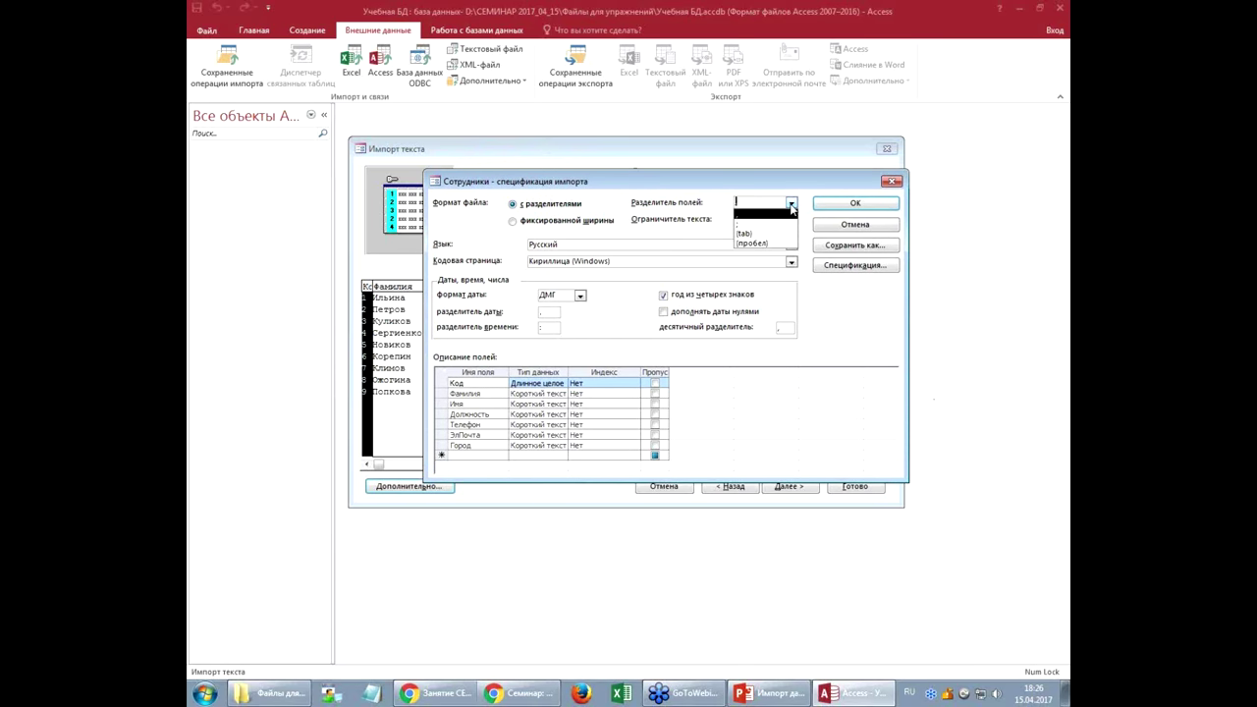
pyautogui.click(791, 211)
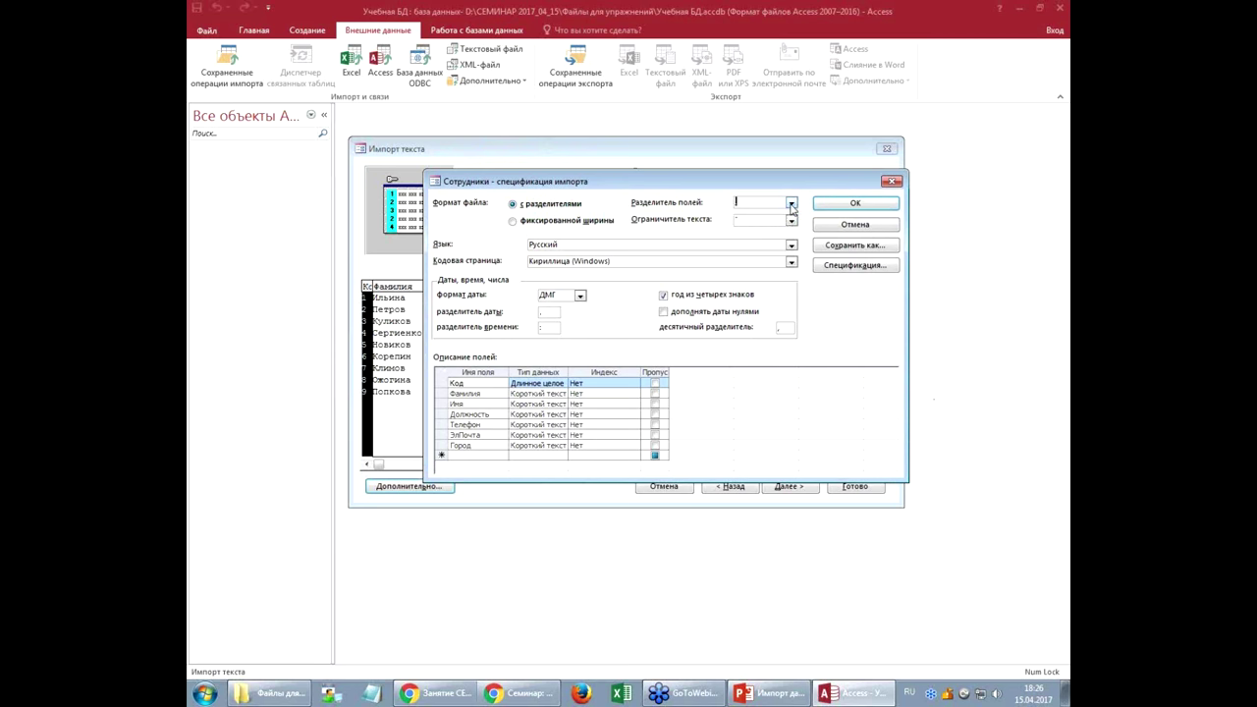
pyautogui.click(791, 220)
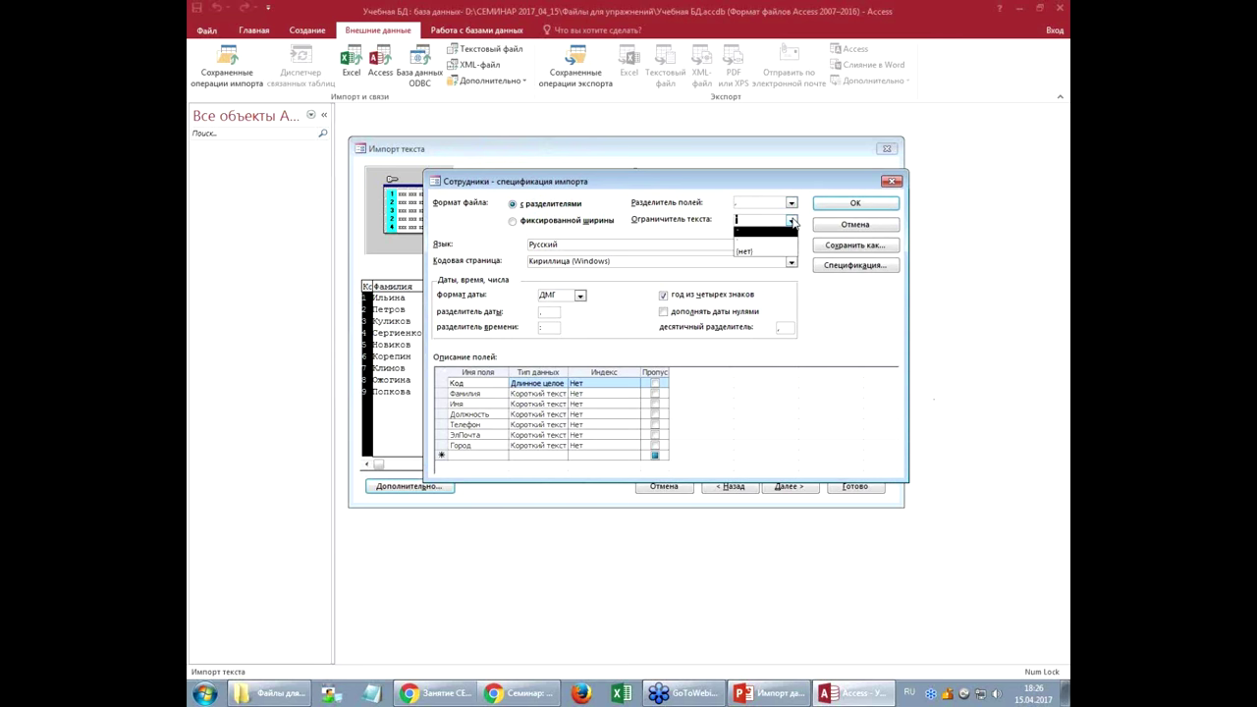
pyautogui.click(792, 223)
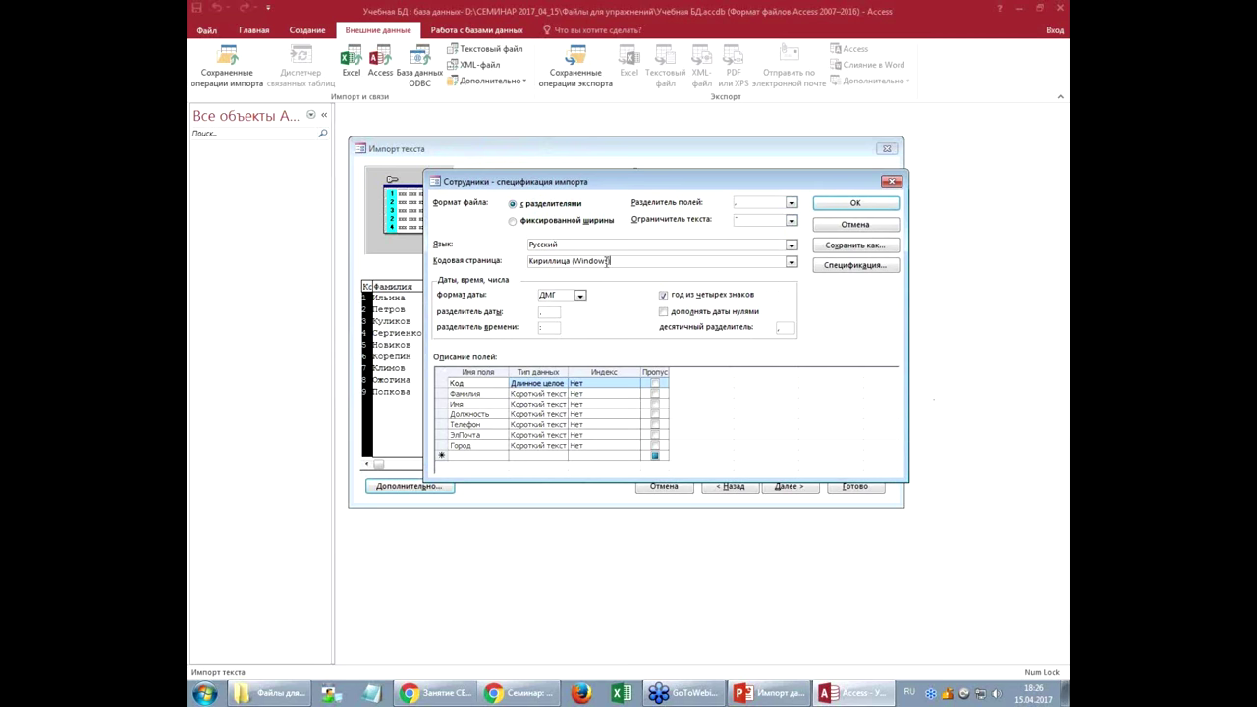
pyautogui.click(790, 261)
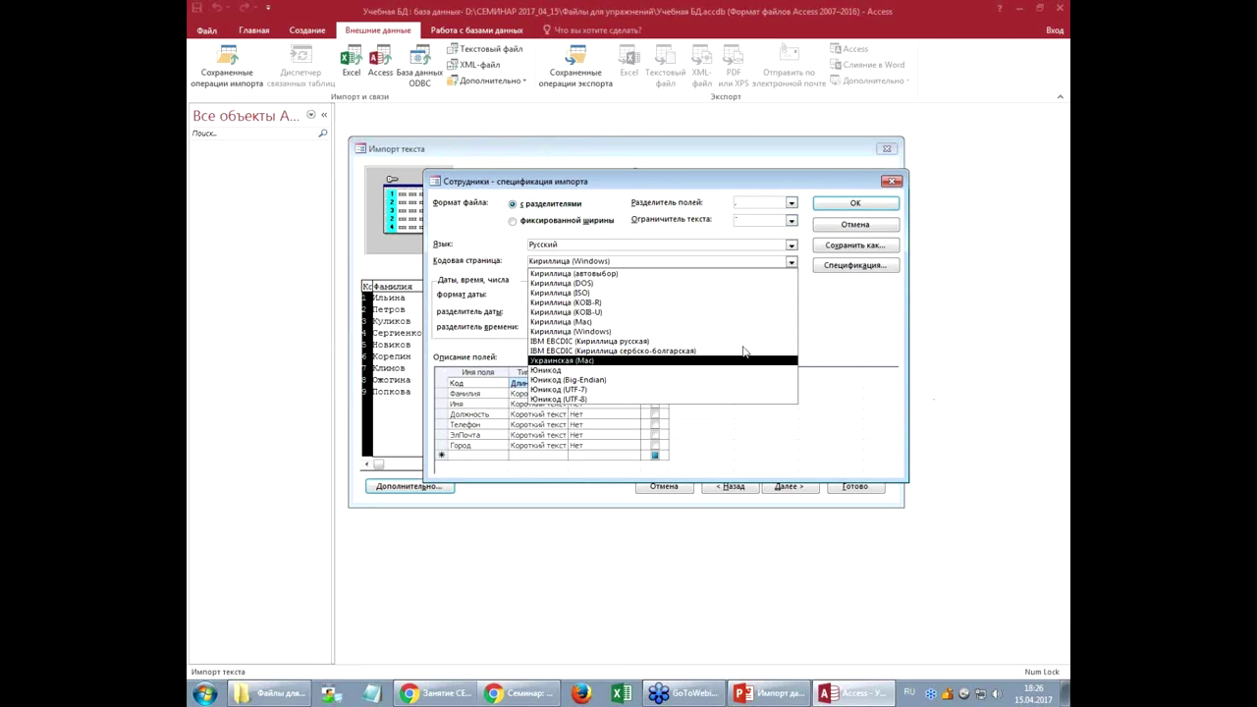
pyautogui.click(727, 259)
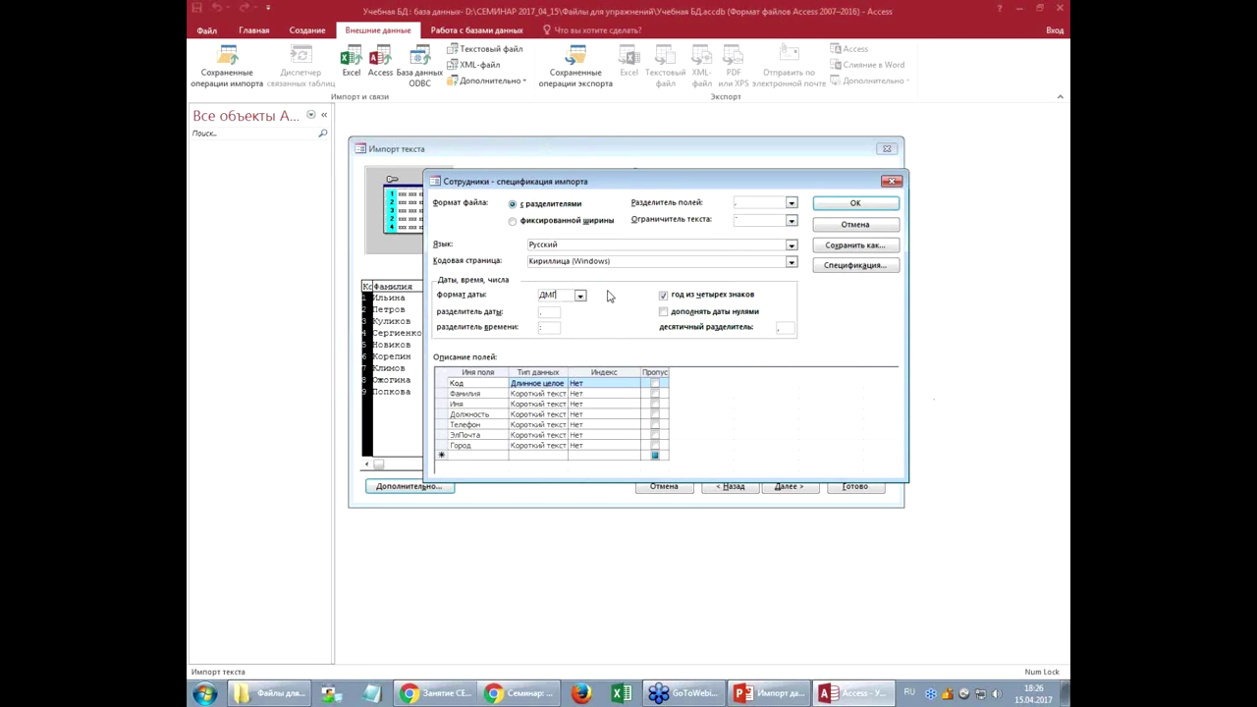
pyautogui.click(580, 296)
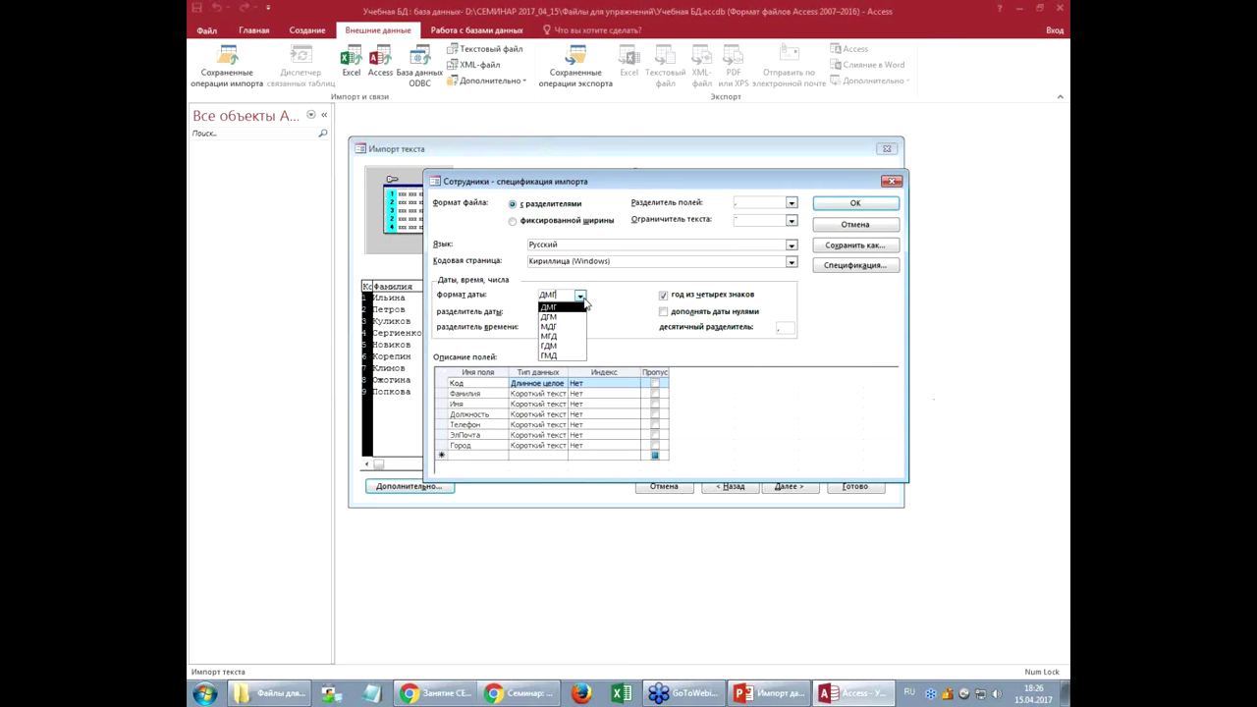
pyautogui.click(610, 300)
# Step: Set the date delimiter to a slash and the decimal separator to a period in the import specification
pyautogui.click(541, 313)
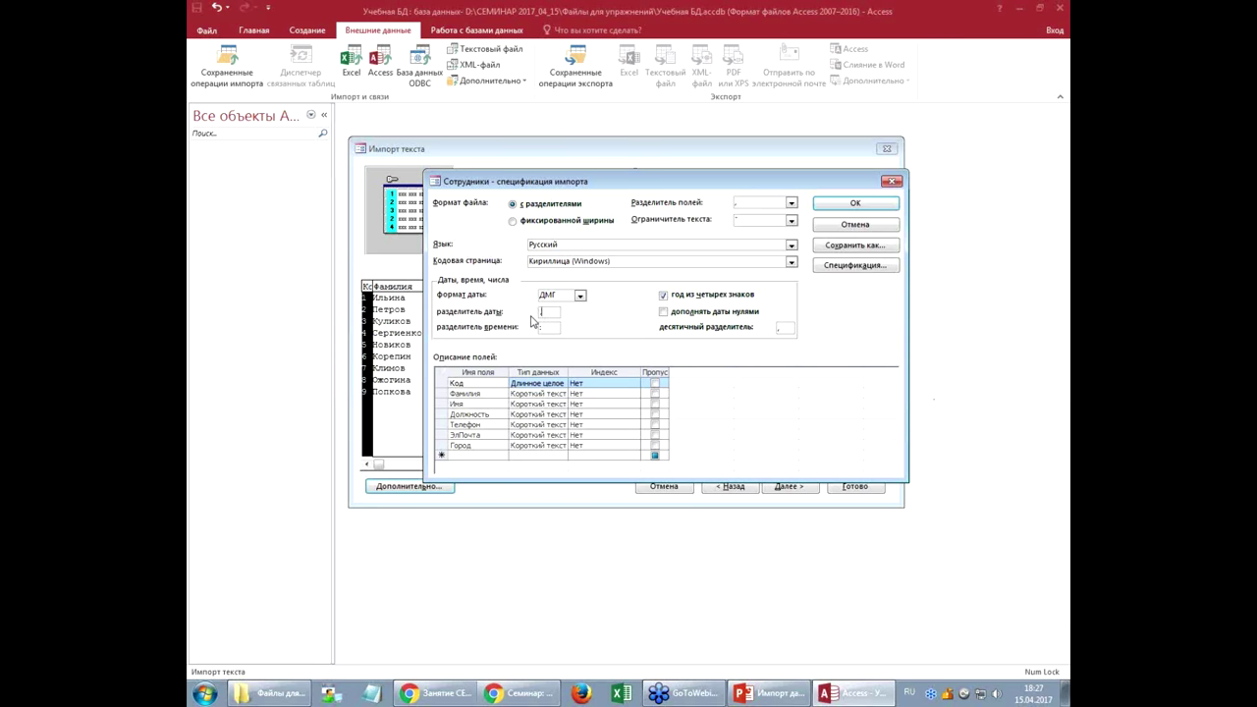
pyautogui.click(786, 328)
pyautogui.click(550, 312)
# Step: Locate the Язык и региональные стандарты settings in the Windows Control Panel and return to the import specification
pyautogui.click(217, 694)
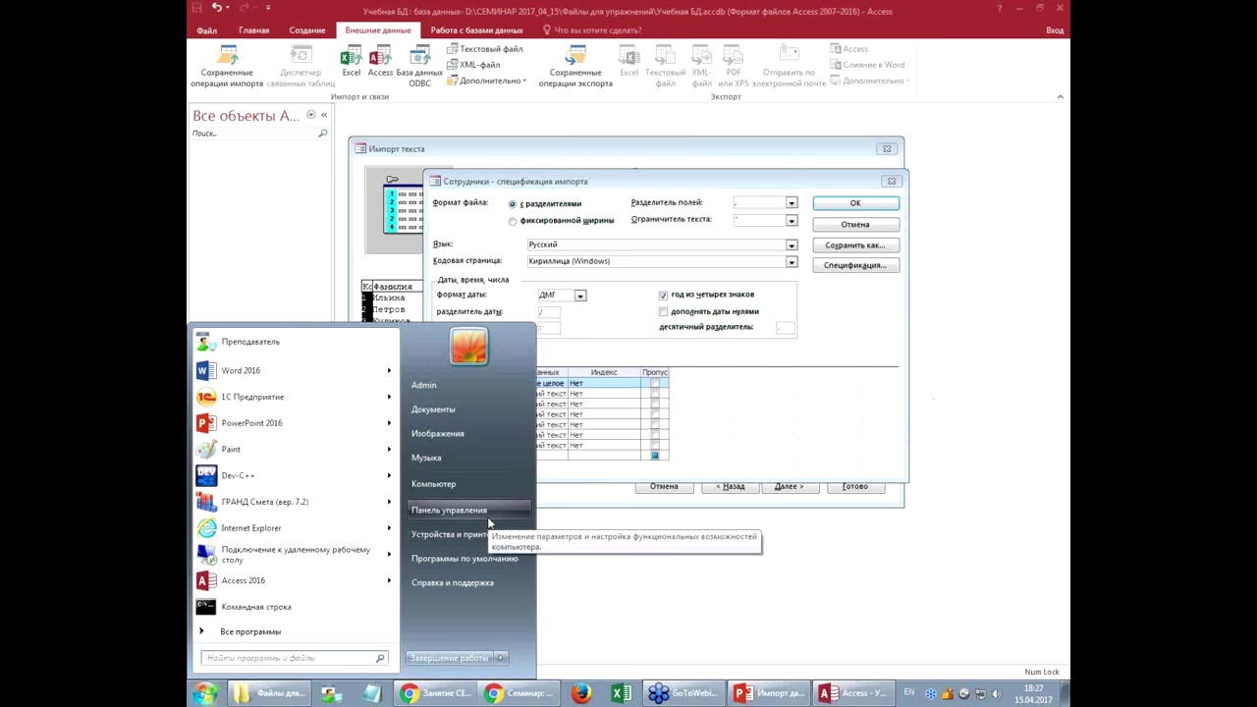
pyautogui.click(444, 510)
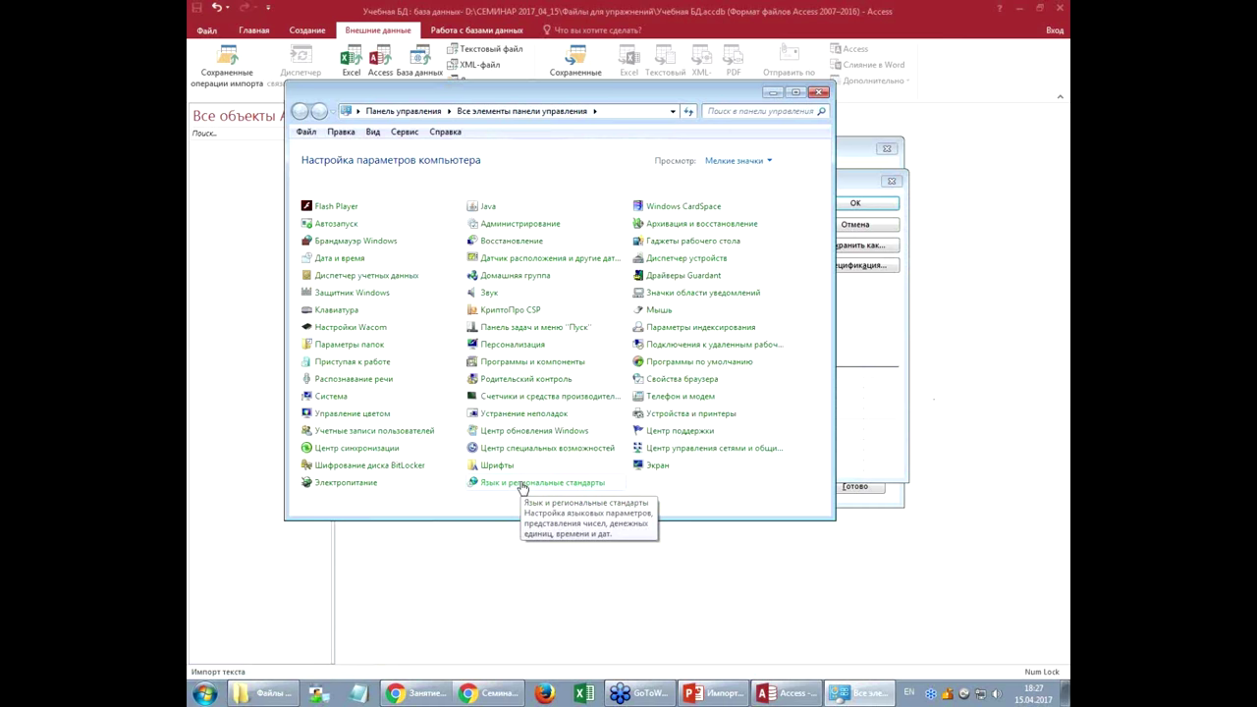
pyautogui.click(820, 95)
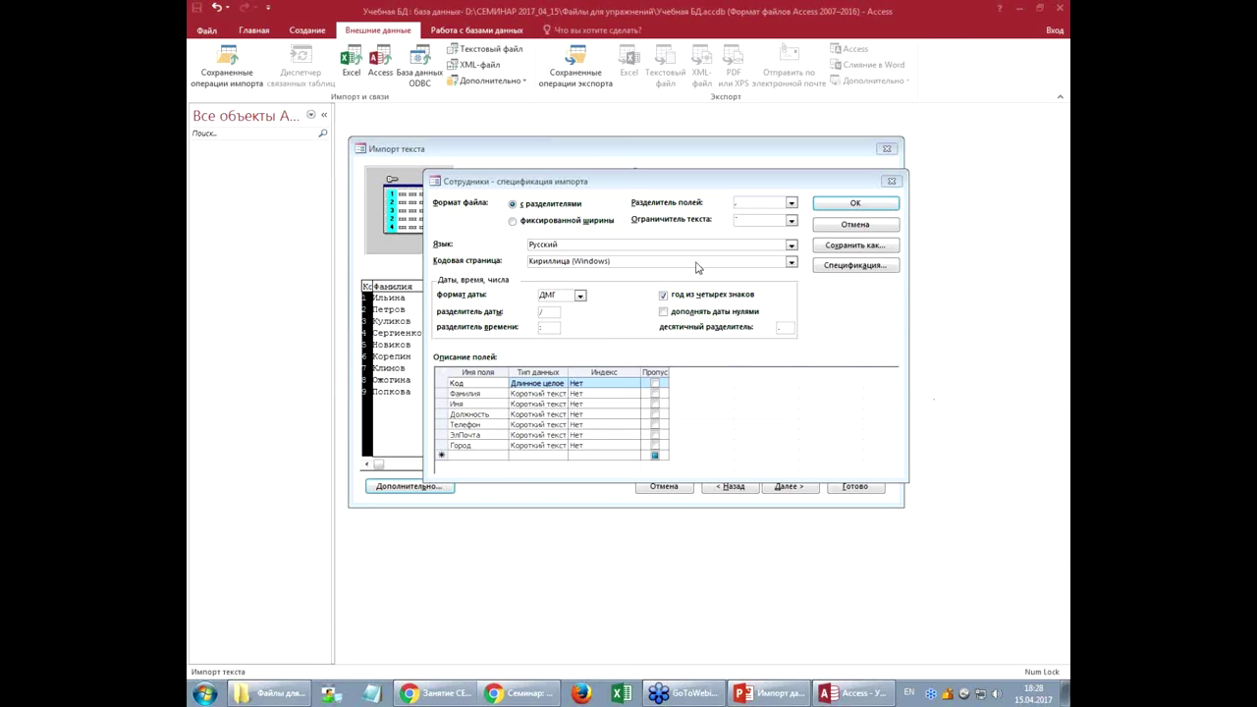
# Step: Check the date delimiter and decimal separator and accept the import specification
pyautogui.moveTo(651, 183); pyautogui.dragTo(651, 314)
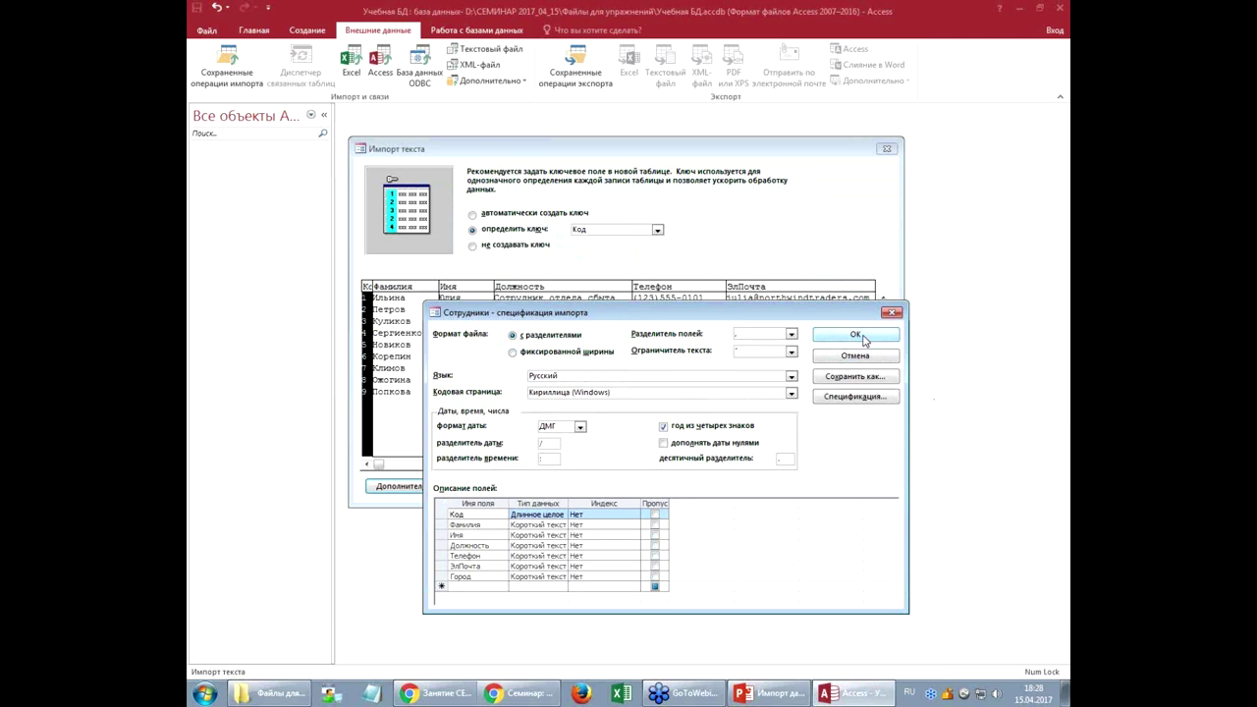
pyautogui.doubleClick(541, 444)
pyautogui.doubleClick(790, 458)
pyautogui.click(854, 334)
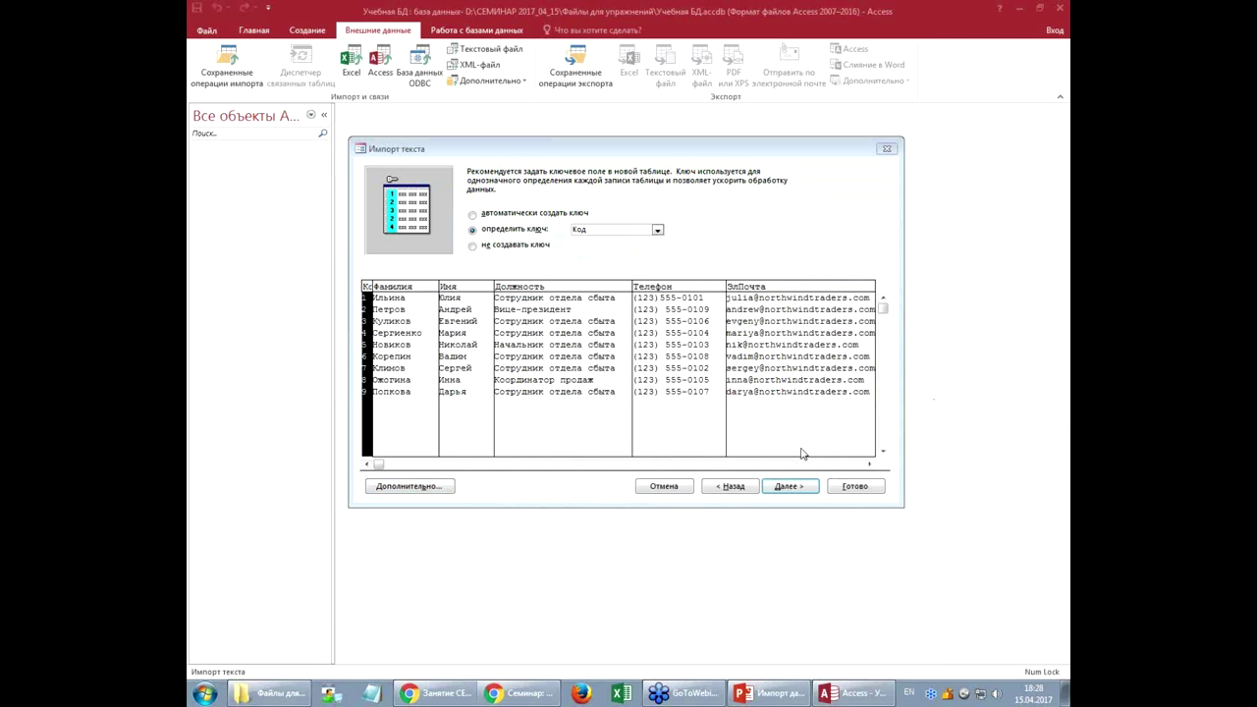
# Step: Complete the import into the Сотрудники table and save the import steps as Импорт-Сотрудники
pyautogui.click(795, 487)
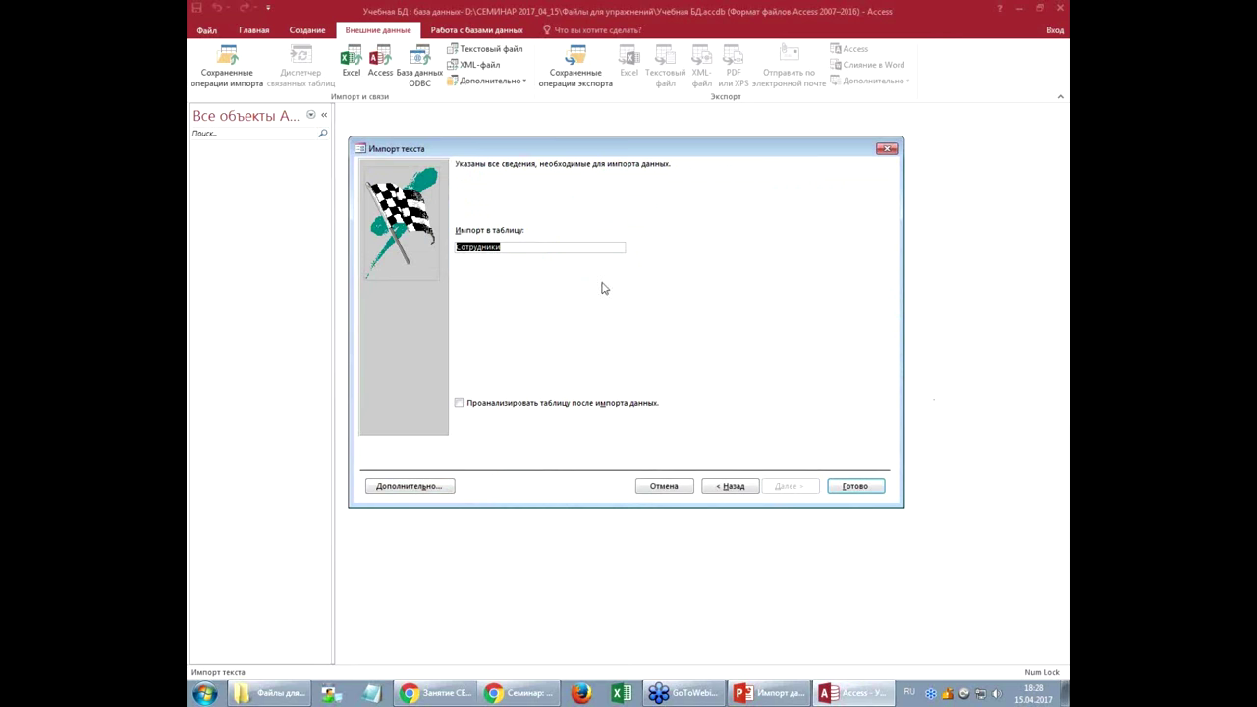
pyautogui.click(853, 487)
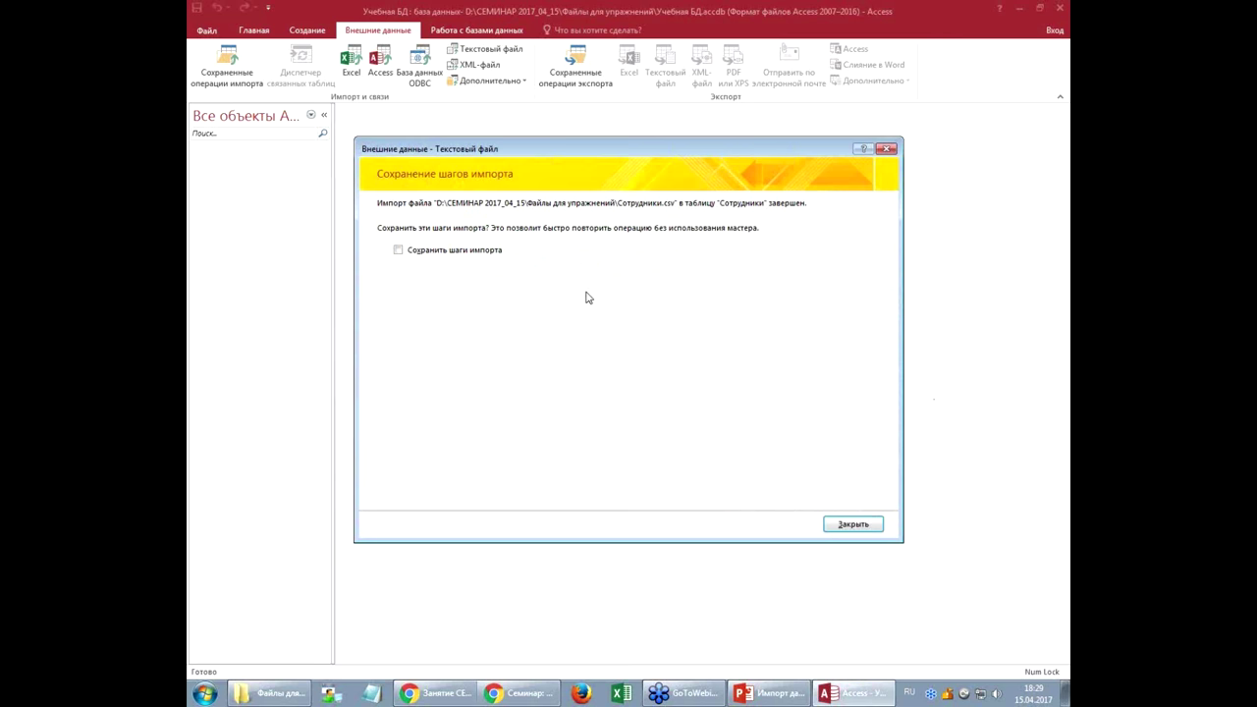
pyautogui.click(493, 254)
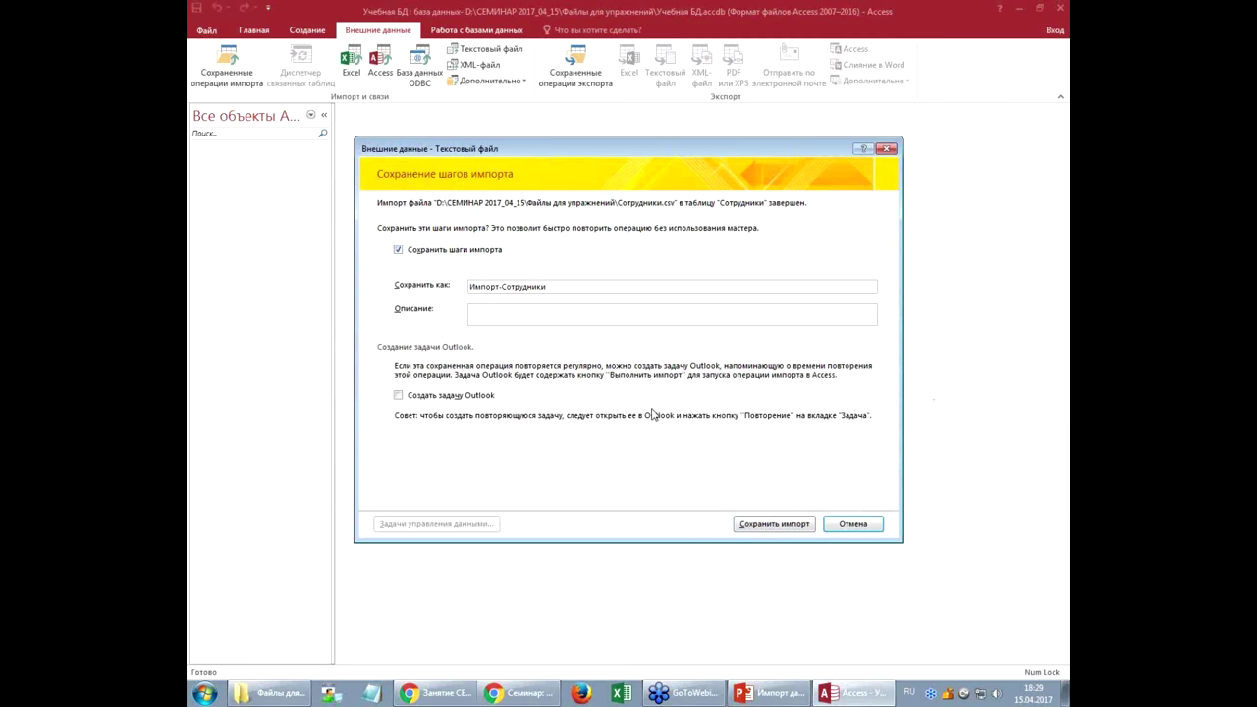
pyautogui.click(561, 288)
pyautogui.click(763, 525)
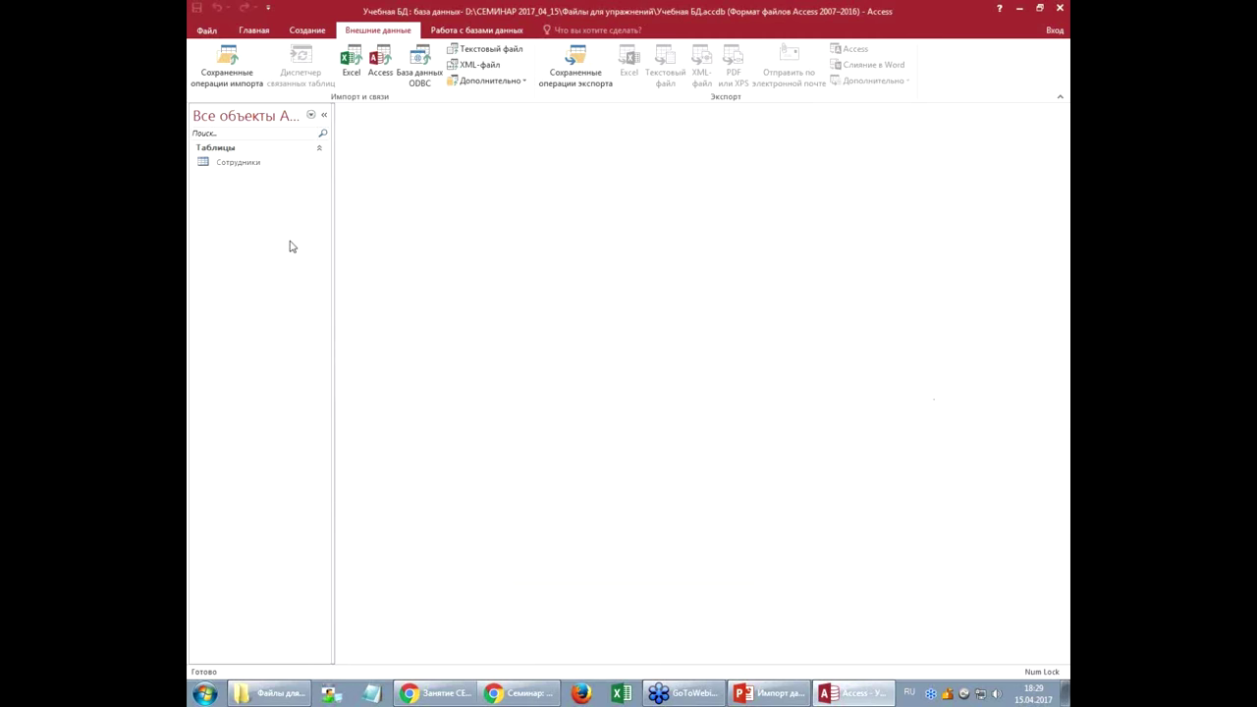
# Step: Open the Сотрудники table, fit the Должность, Телефон and ЭлПочта columns to their contents and widen the Город column
pyautogui.click(247, 167)
pyautogui.doubleClick(247, 167)
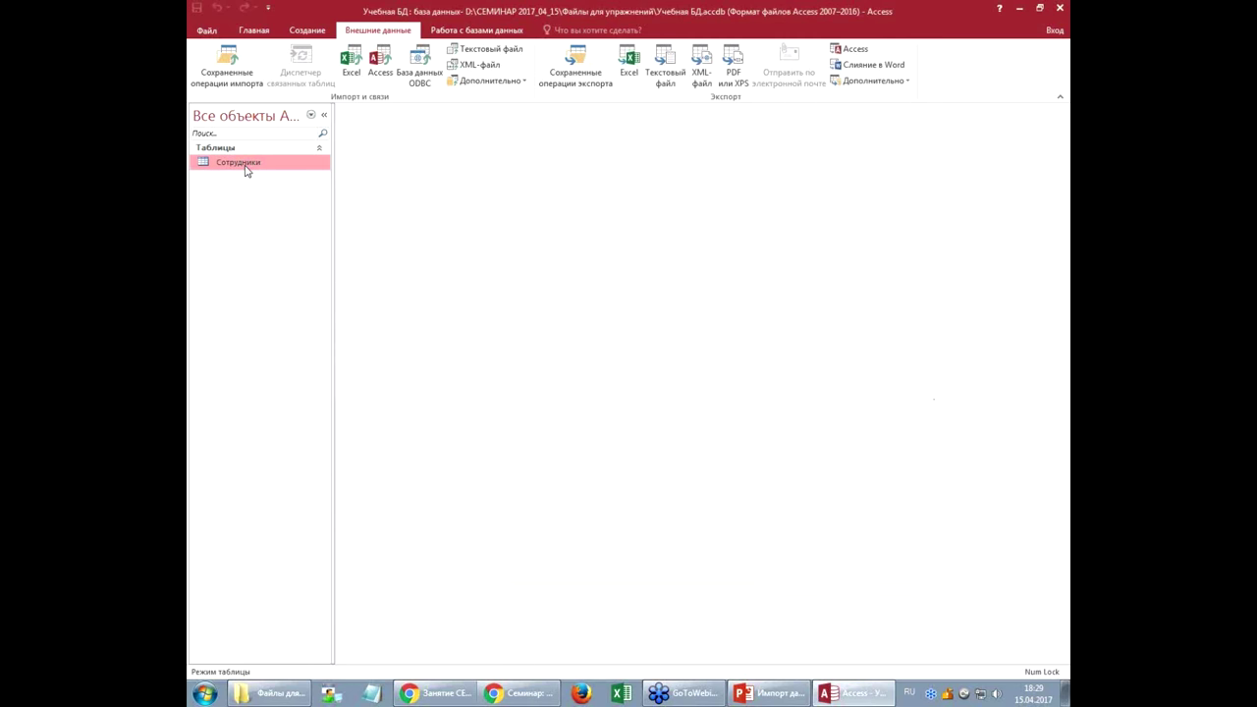
pyautogui.doubleClick(610, 129)
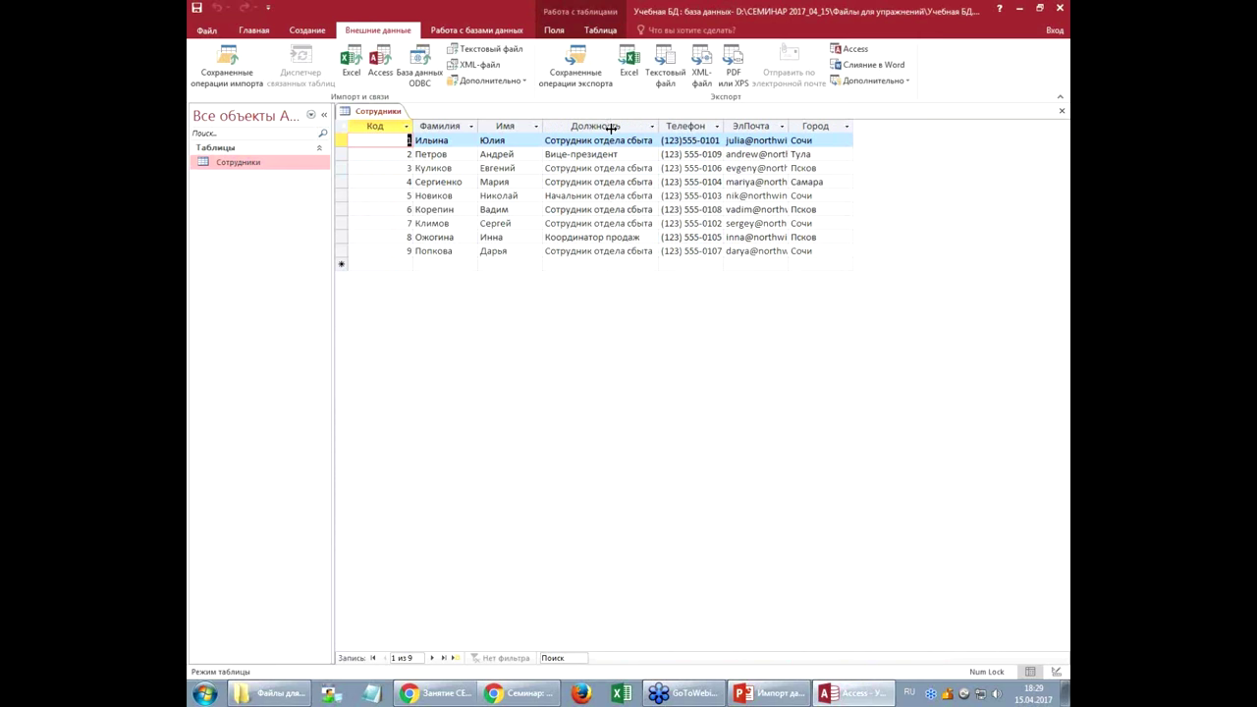
pyautogui.doubleClick(726, 129)
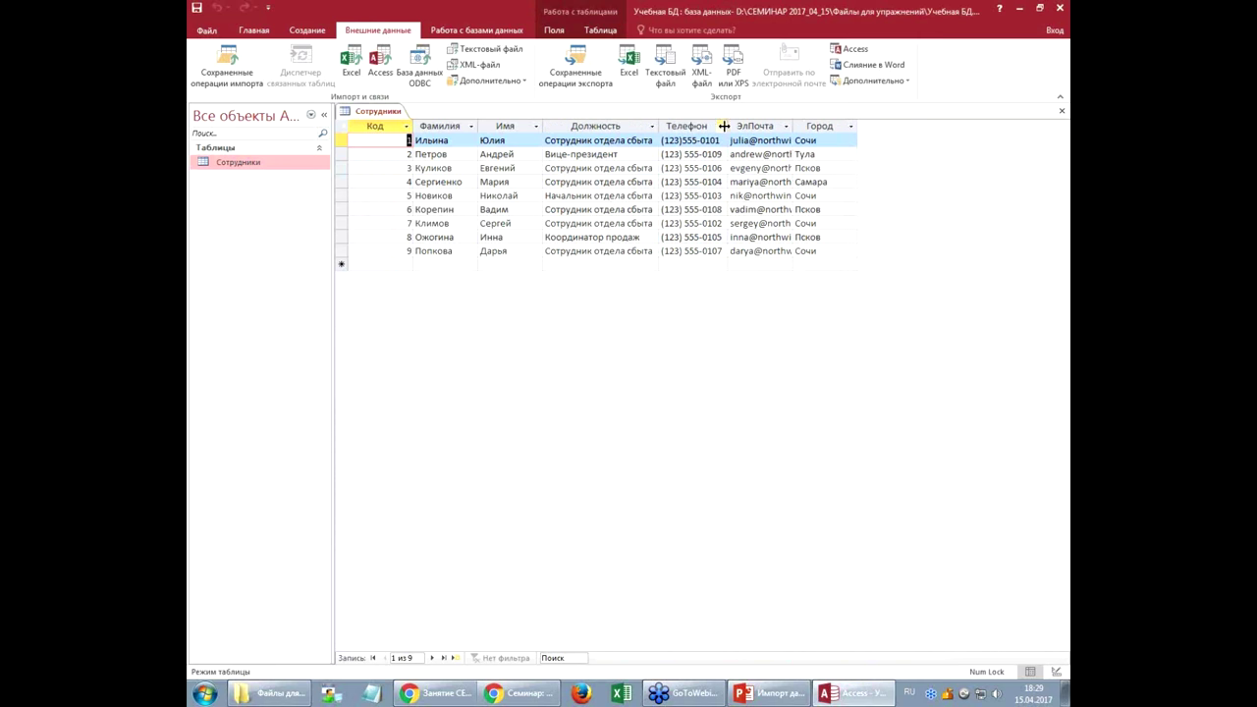
pyautogui.doubleClick(792, 129)
pyautogui.moveTo(939, 127); pyautogui.dragTo(951, 127)
pyautogui.click(597, 197)
pyautogui.click(597, 209)
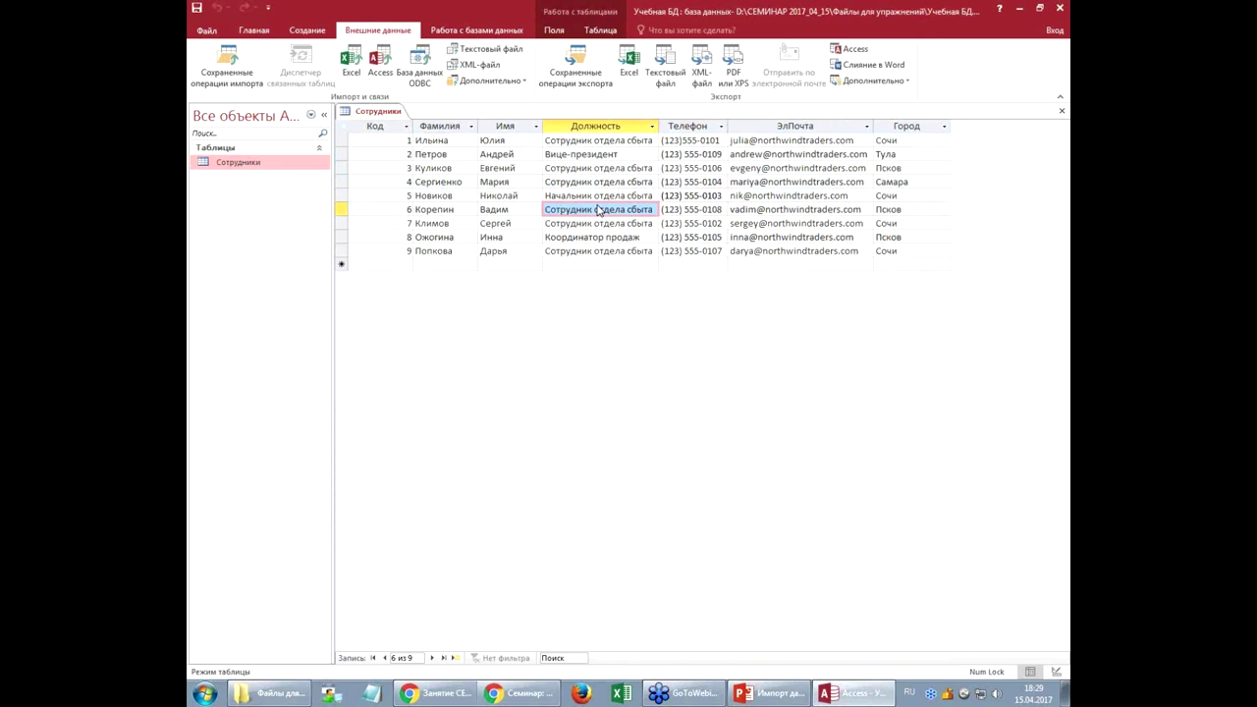
# Step: Show the Сотрудники table in design view and examine the properties of the Код key field
pyautogui.click(259, 32)
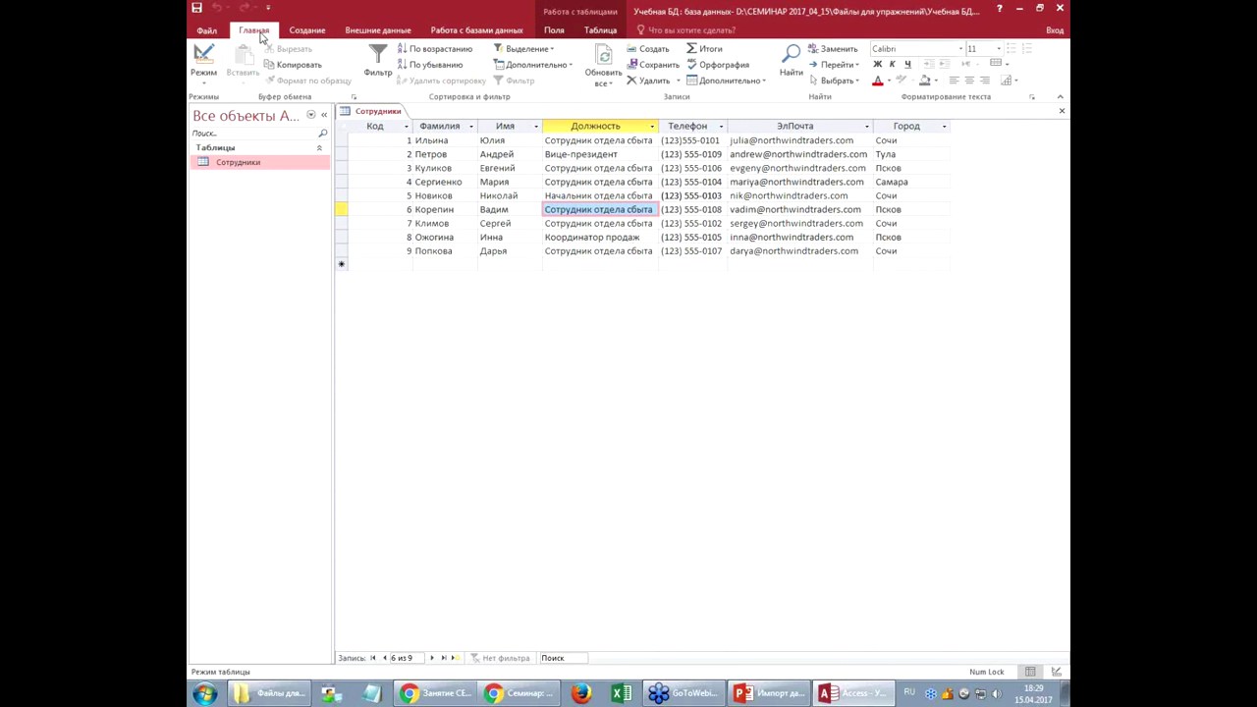
pyautogui.click(206, 85)
pyautogui.click(229, 132)
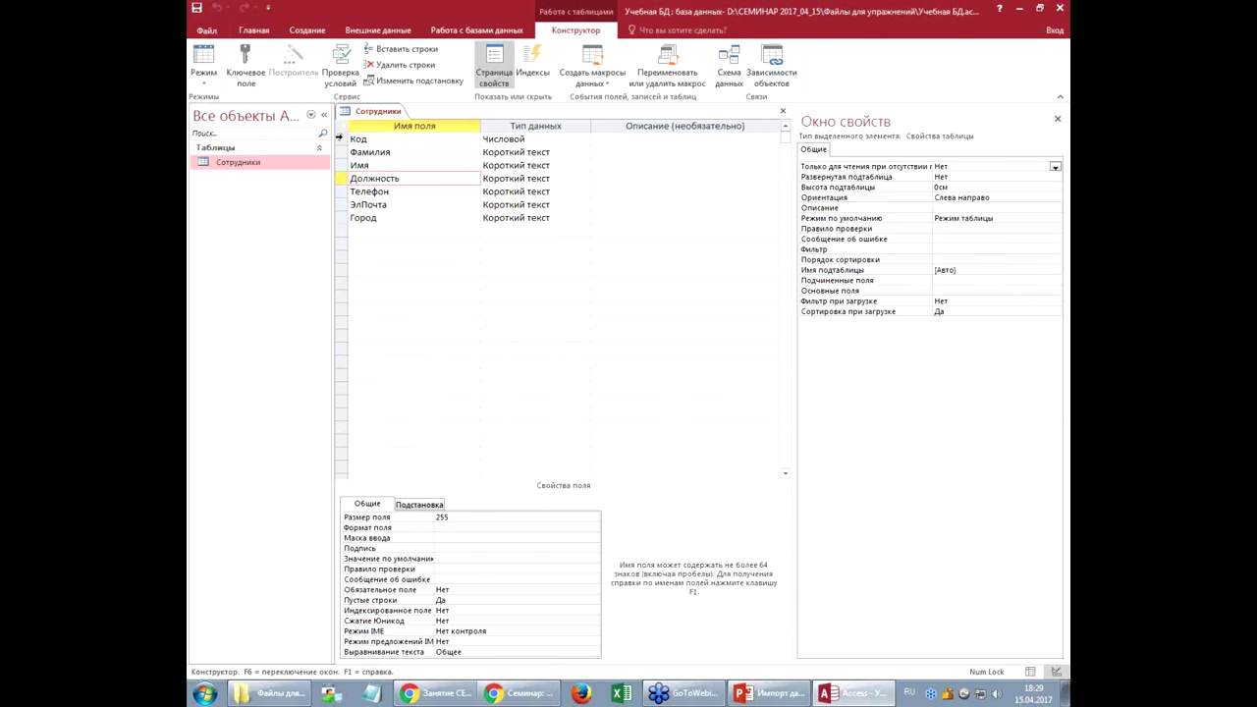
pyautogui.click(473, 140)
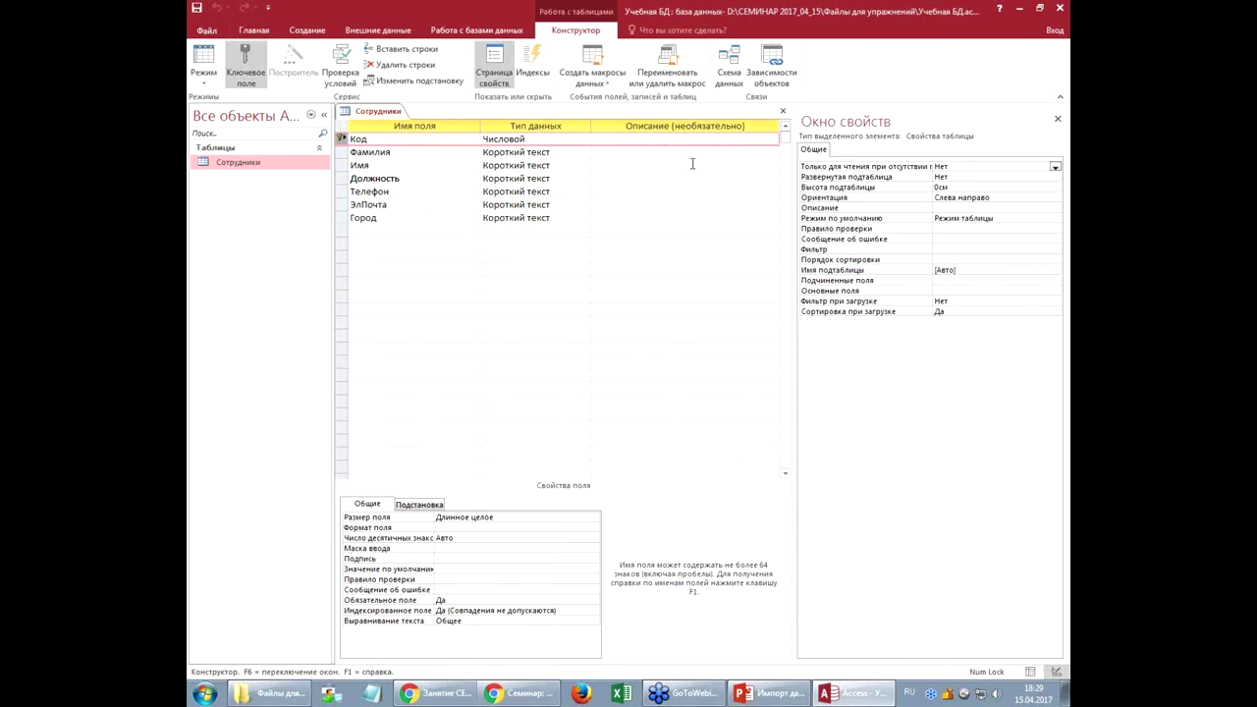
# Step: Close the Сотрудники table, saving its layout changes, and reopen it as a datasheet
pyautogui.click(782, 111)
pyautogui.click(556, 385)
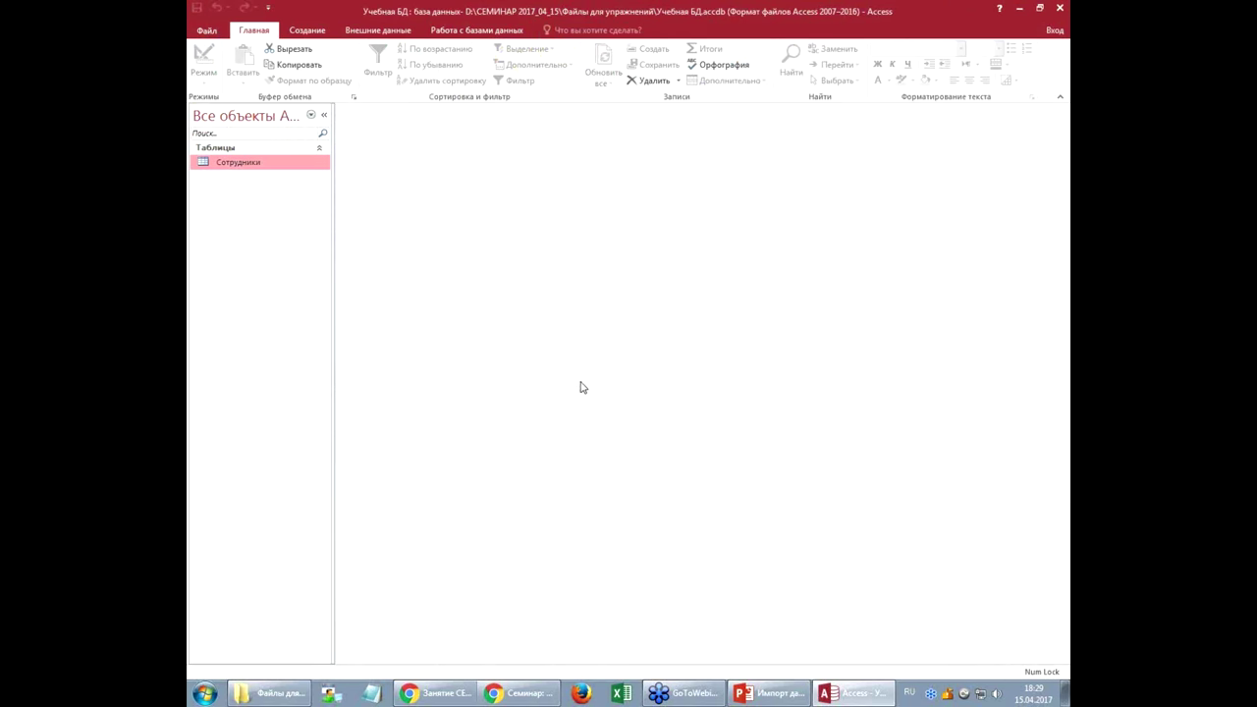
pyautogui.doubleClick(265, 164)
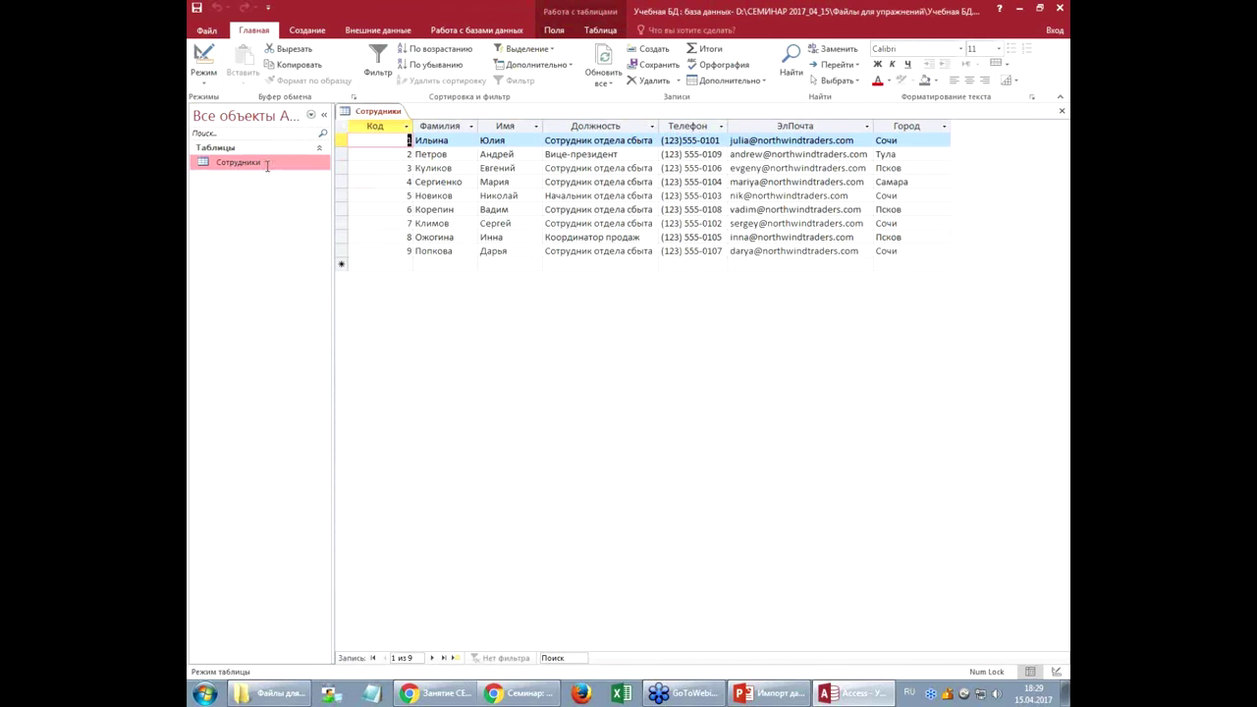
# Step: Close the Сотрудники table and delete it from the database, confirming the deletion
pyautogui.click(375, 126)
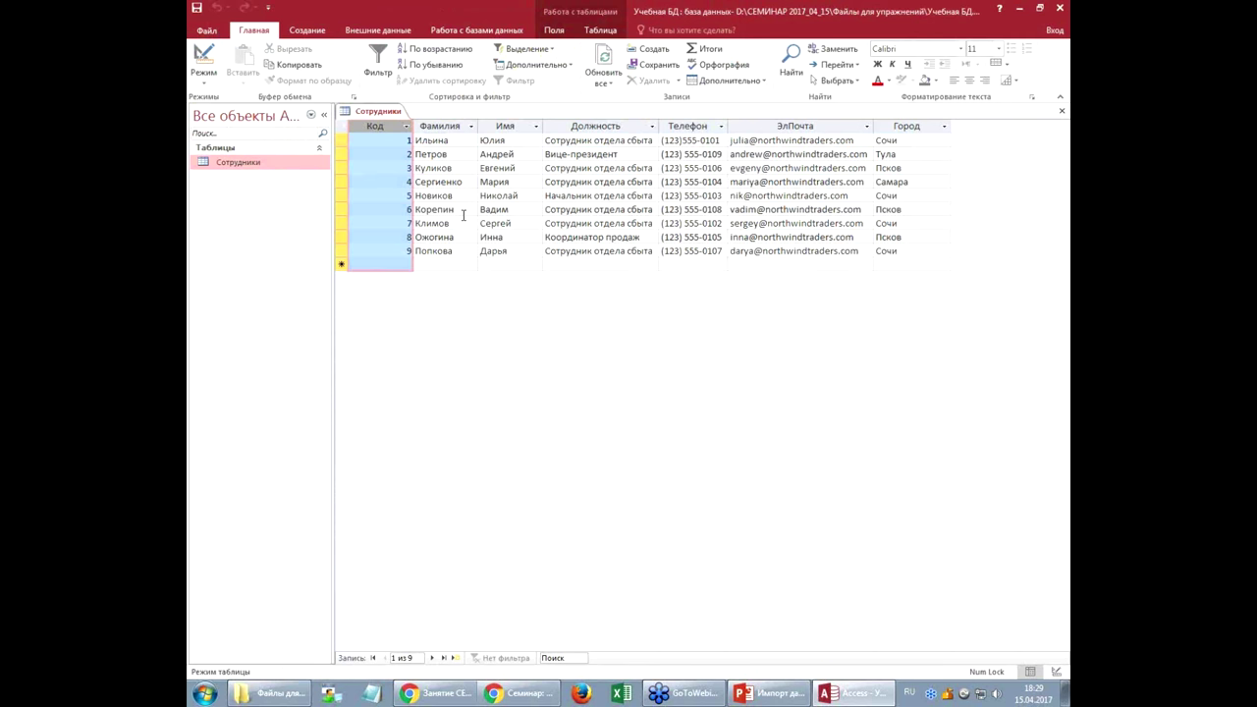
pyautogui.click(507, 209)
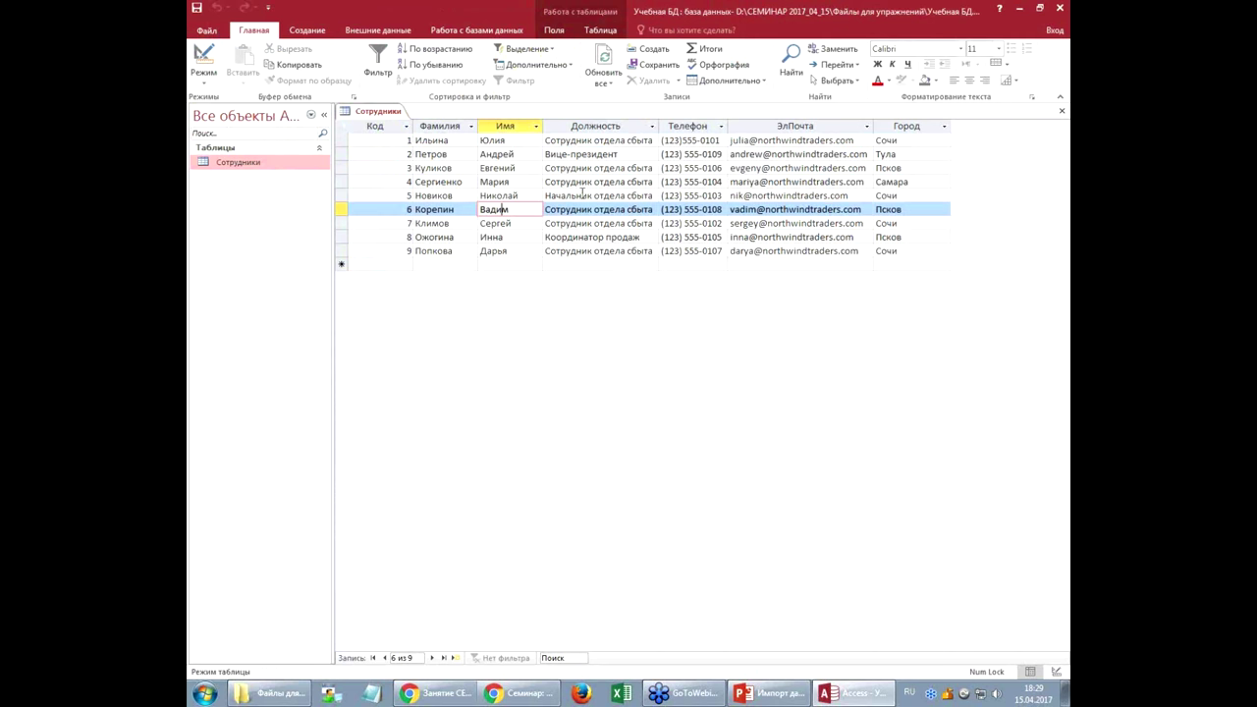
pyautogui.click(1062, 111)
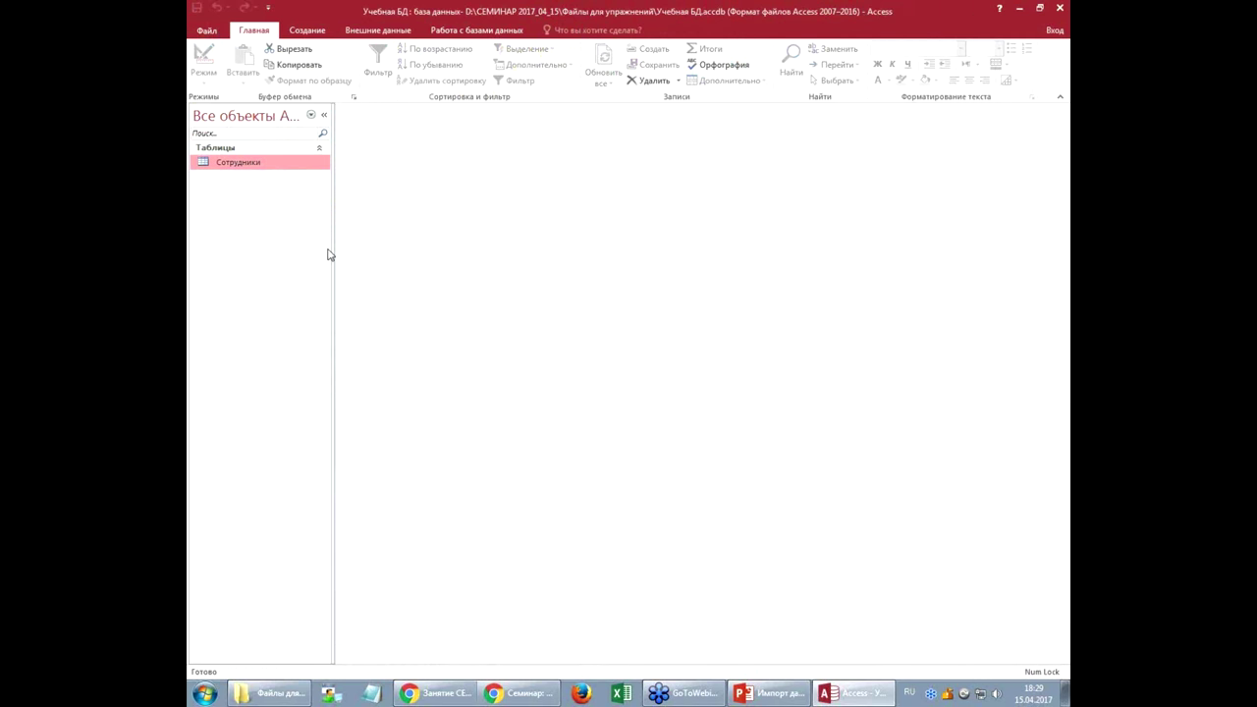
pyautogui.rightClick(261, 167)
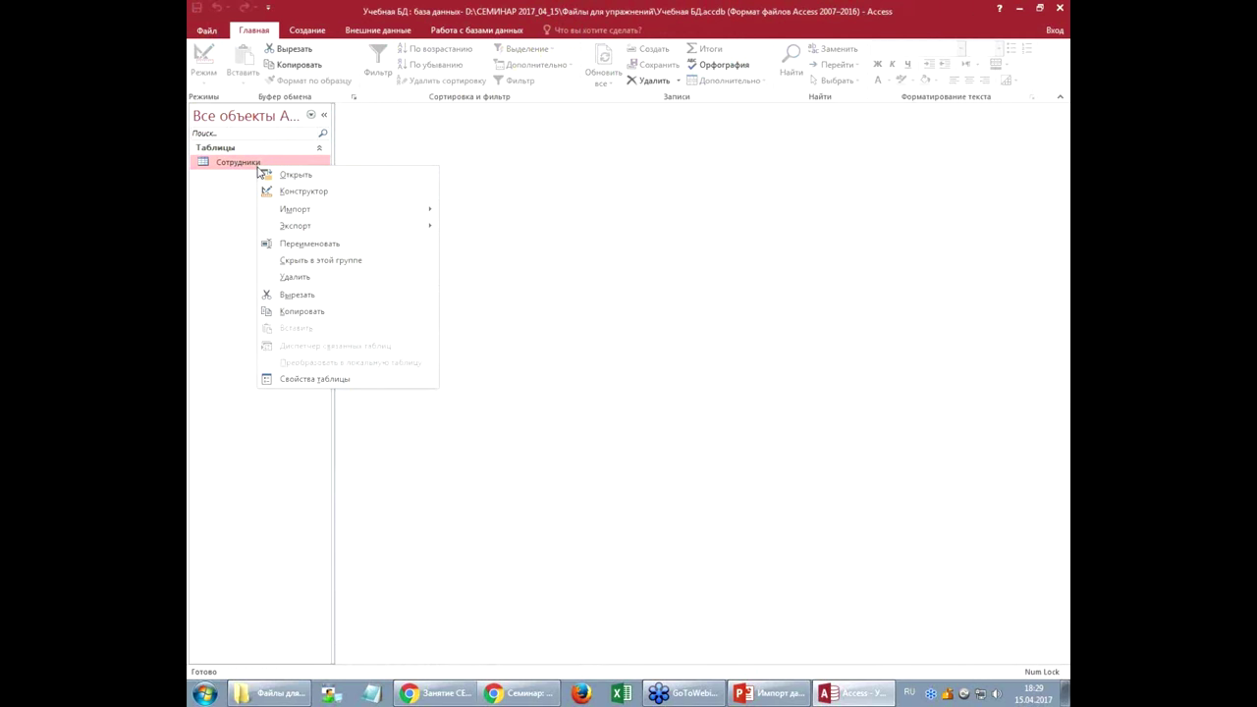
pyautogui.click(317, 279)
pyautogui.click(559, 388)
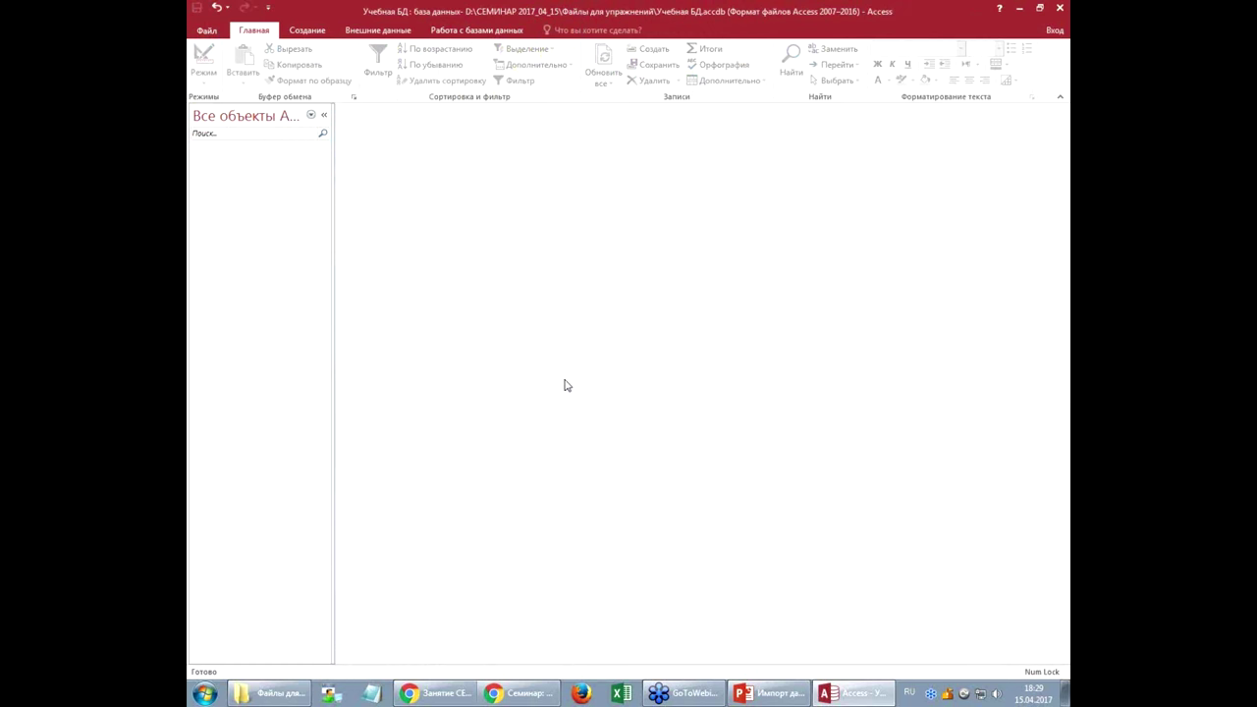
# Step: Run the saved import Импорт-Сотрудники to recreate the Сотрудники table and close the saved imports dialog
pyautogui.click(380, 30)
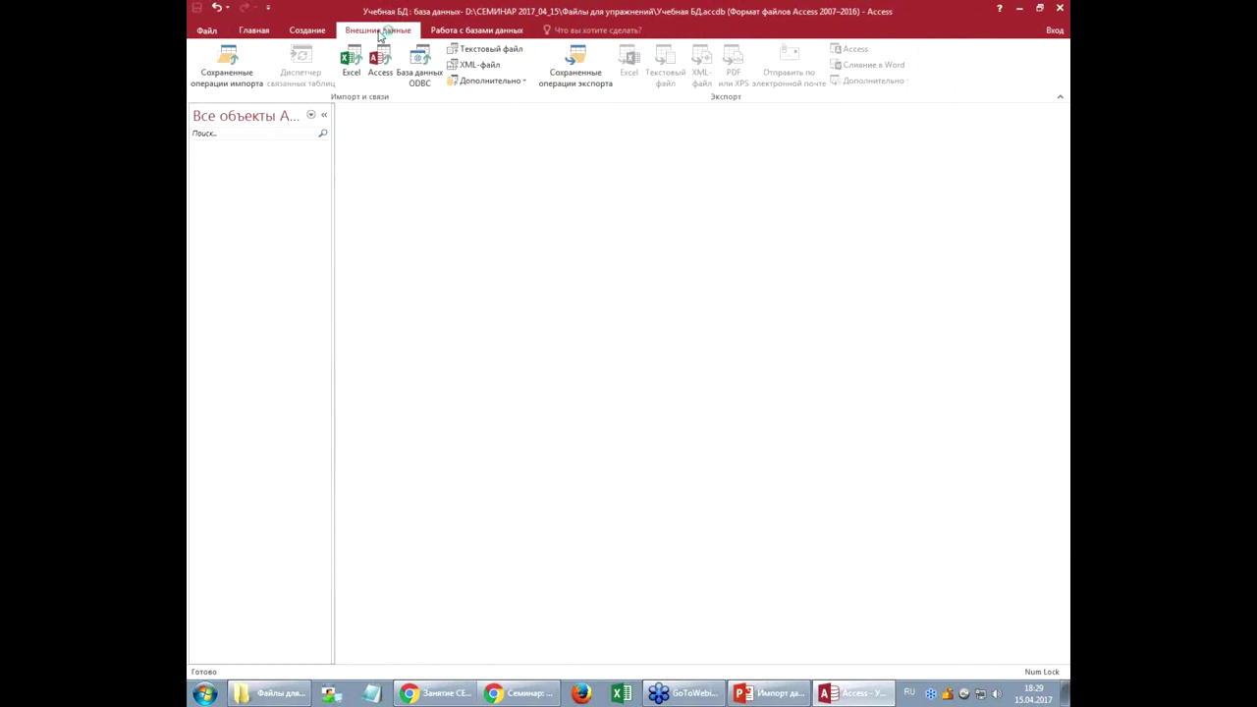
pyautogui.click(228, 79)
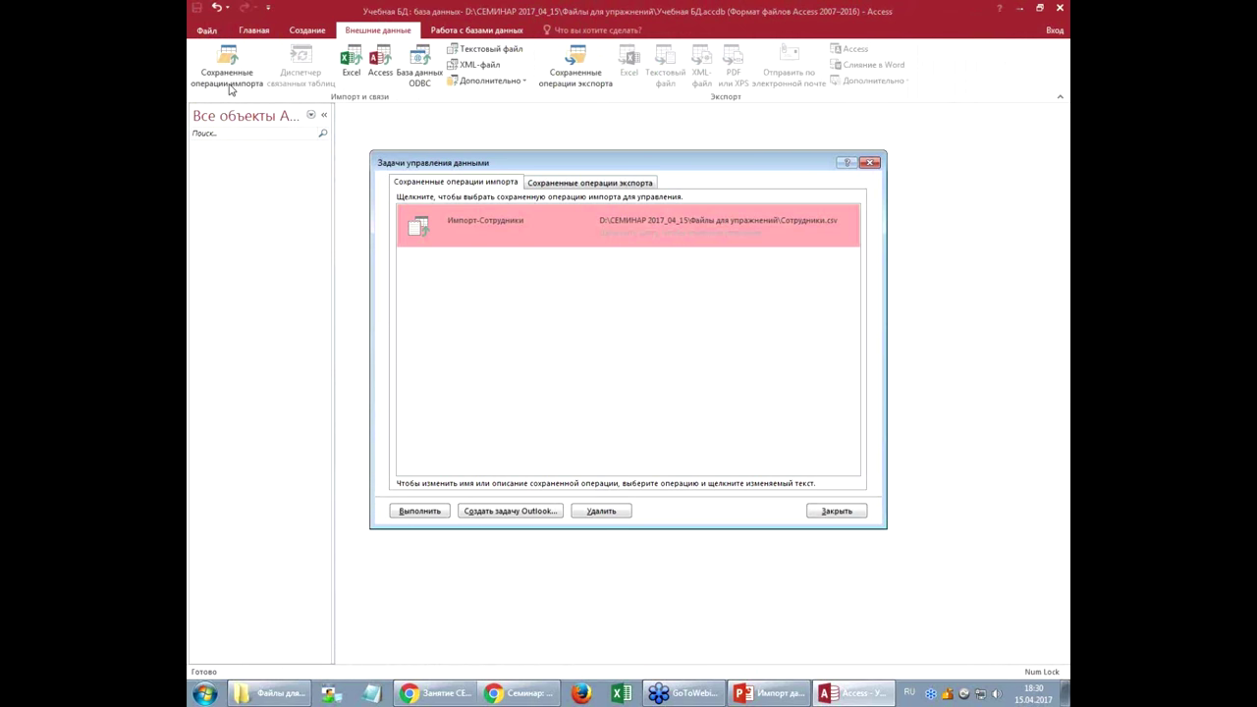
pyautogui.click(463, 237)
pyautogui.click(420, 512)
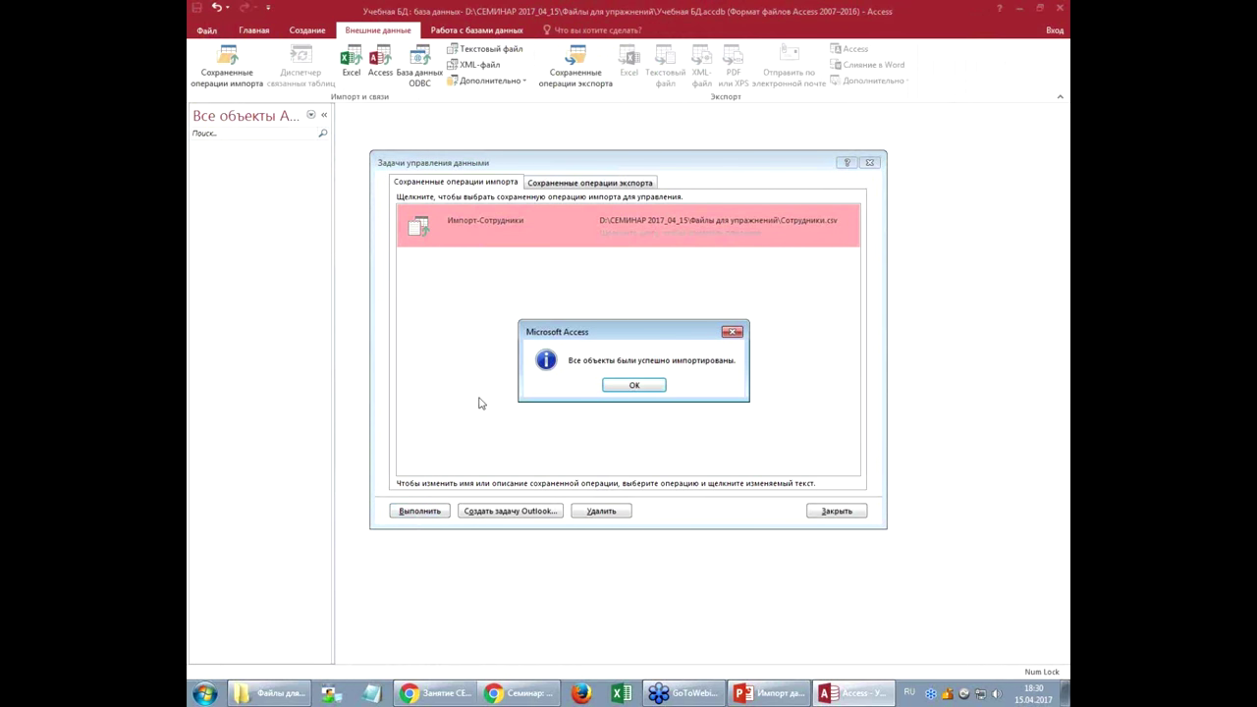
pyautogui.click(633, 387)
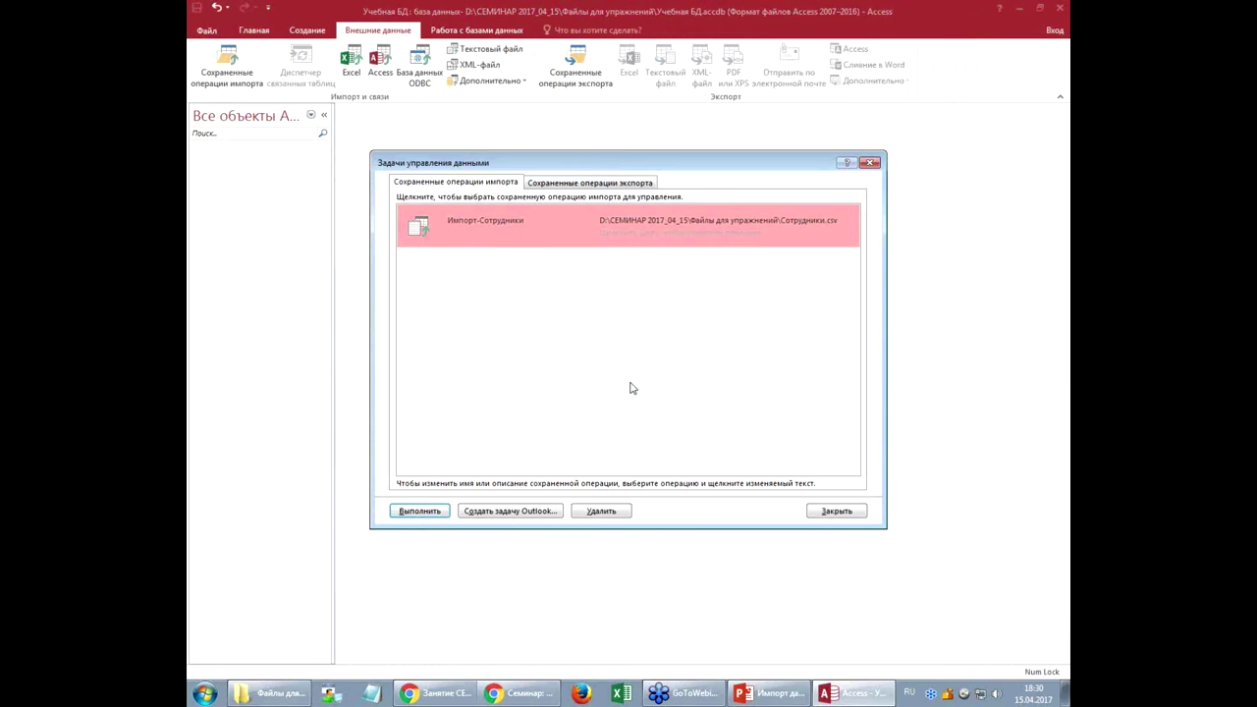
pyautogui.click(832, 512)
# Step: Open the reimported Сотрудники table, fit the ЭлПочта and Должность columns to their contents, and close it saving the layout
pyautogui.doubleClick(246, 165)
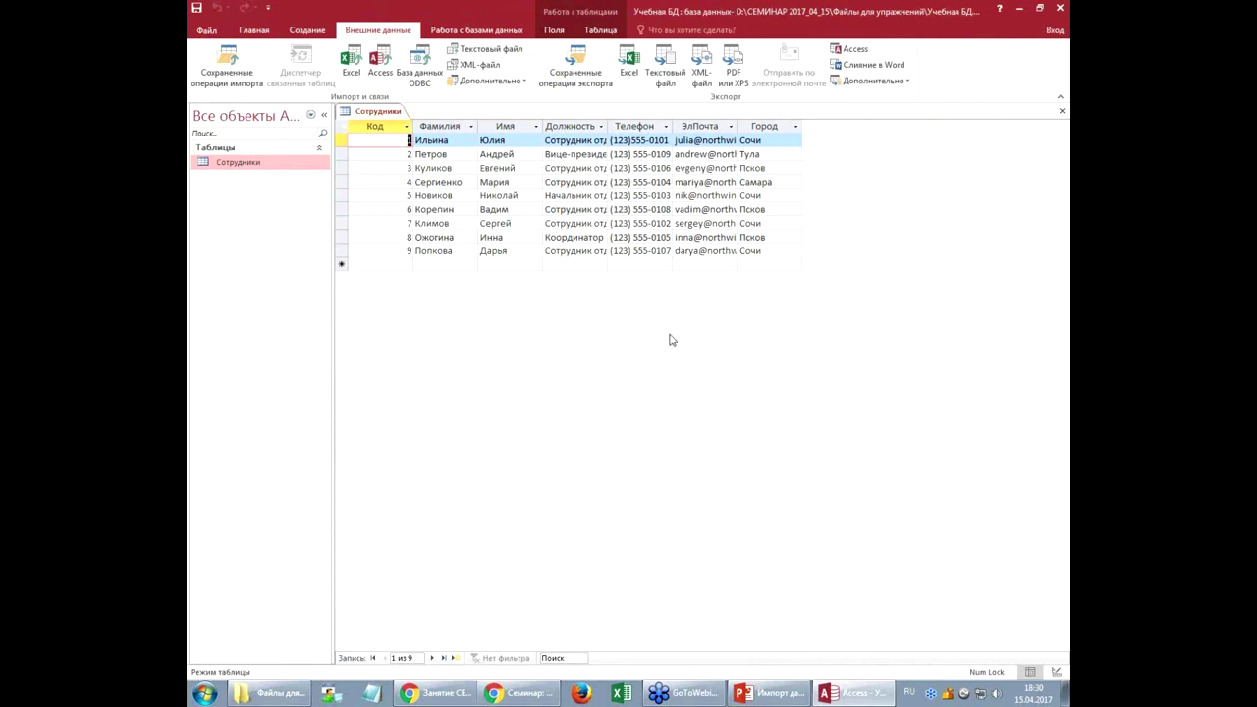
pyautogui.doubleClick(737, 125)
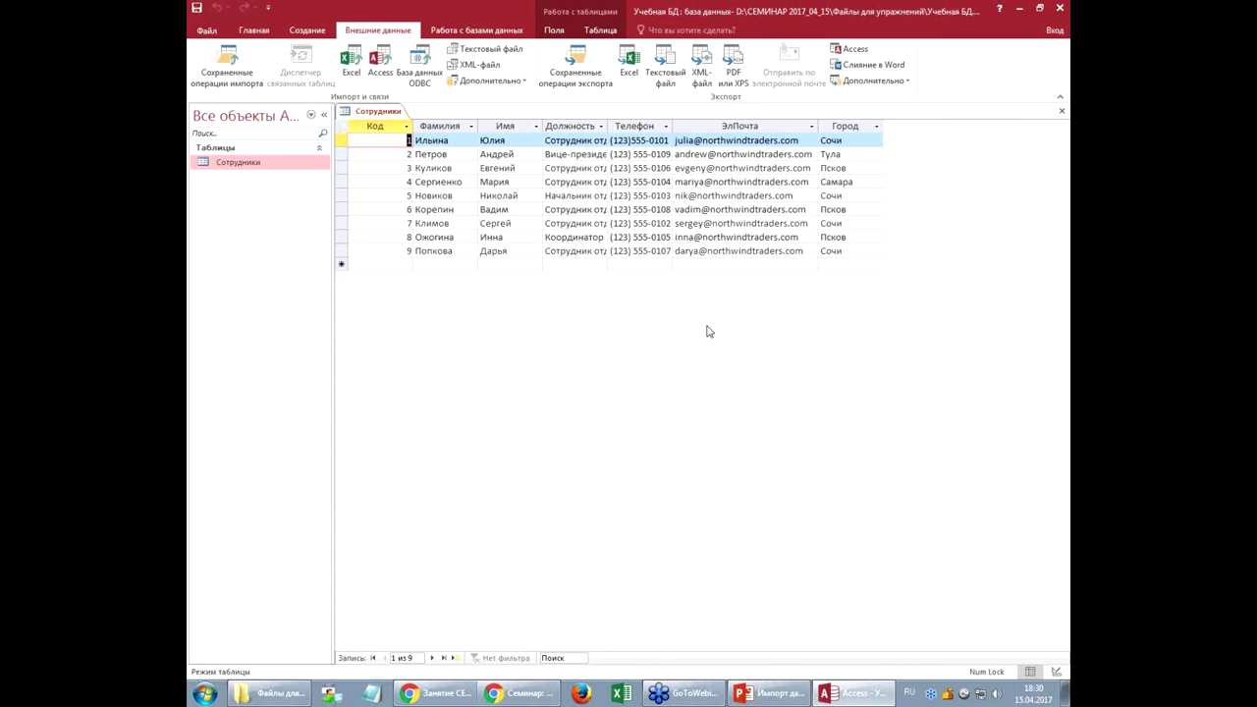
pyautogui.doubleClick(607, 126)
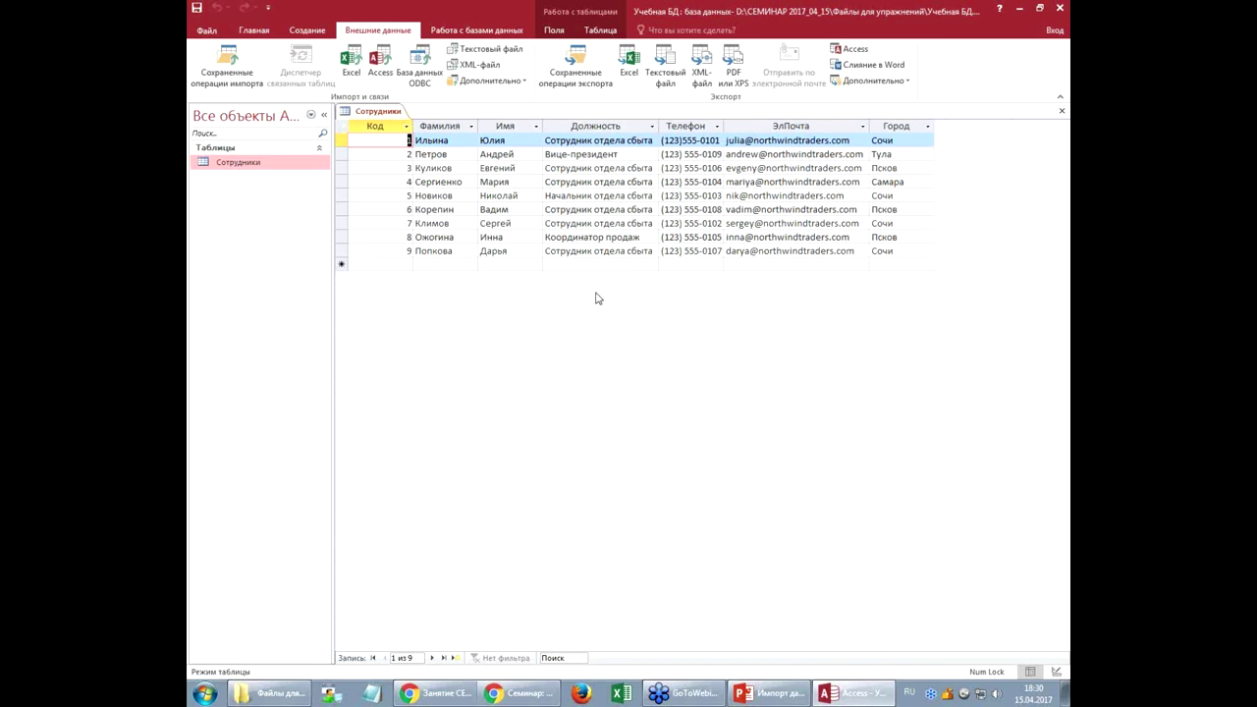
pyautogui.click(1063, 114)
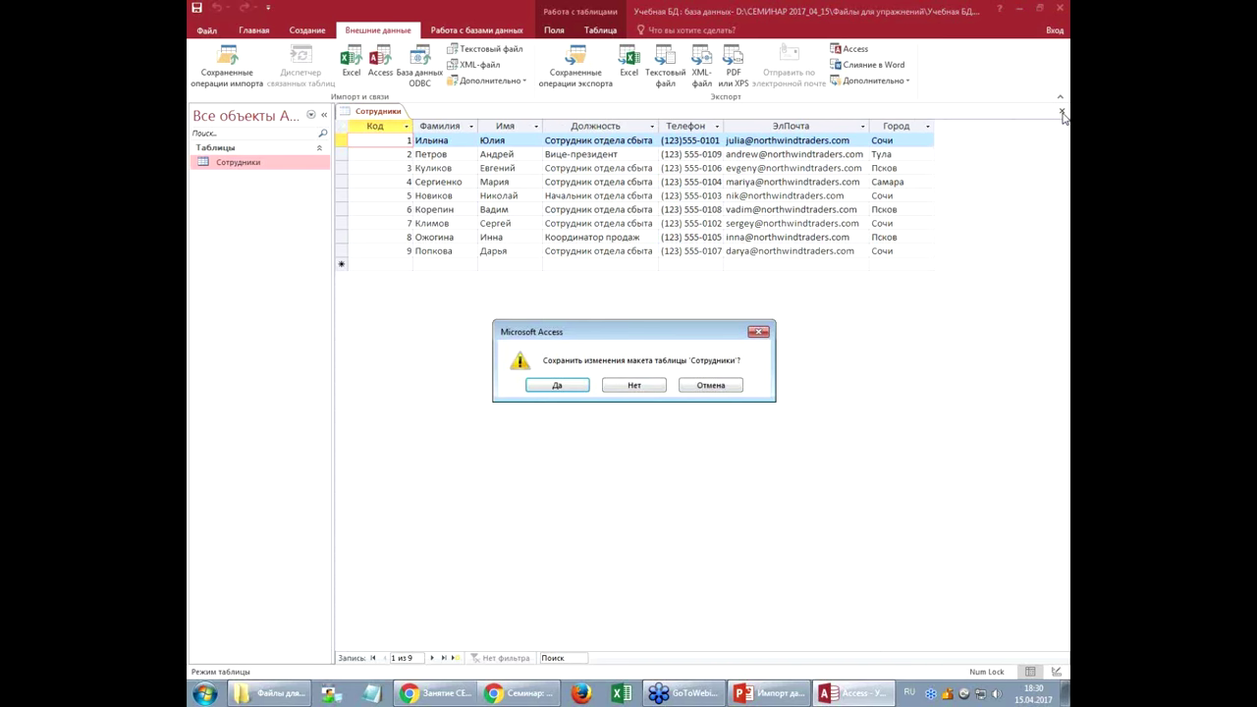
pyautogui.click(557, 386)
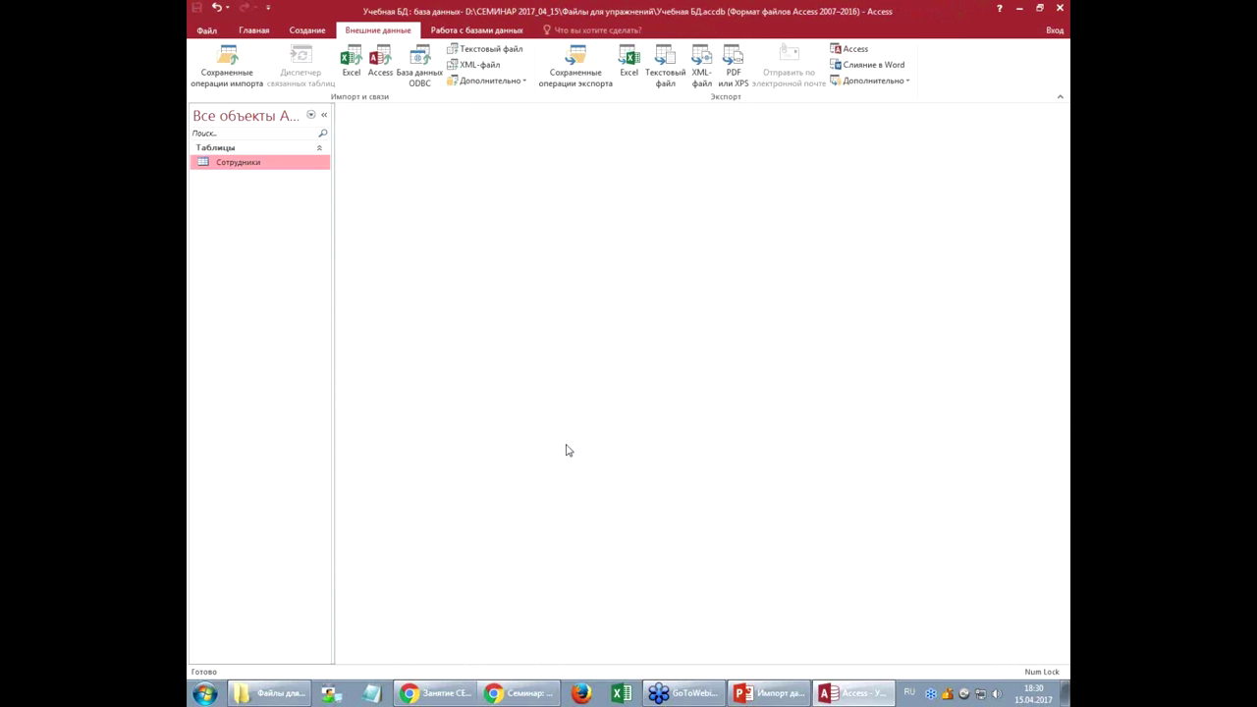
# Step: Switch to the Файлы для упражнений folder and open Неделя 1.csv in Notepad (Блокнот)
pyautogui.click(272, 696)
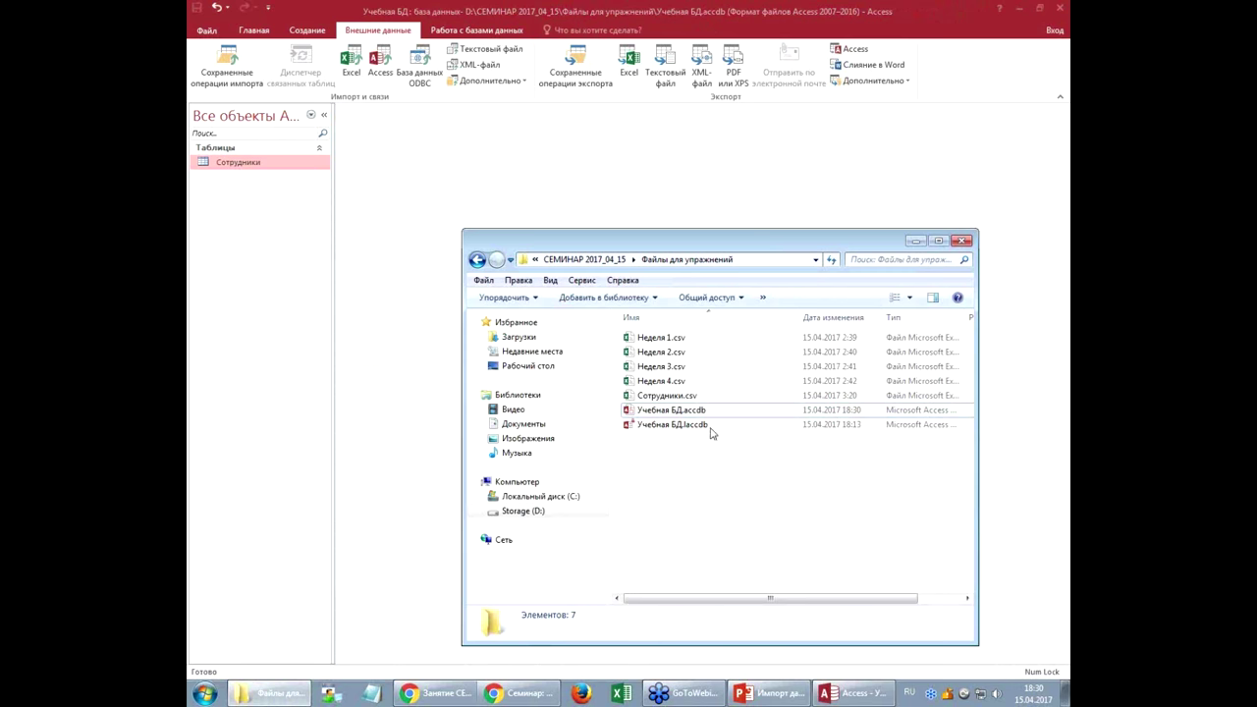
pyautogui.click(685, 340)
pyautogui.click(681, 354)
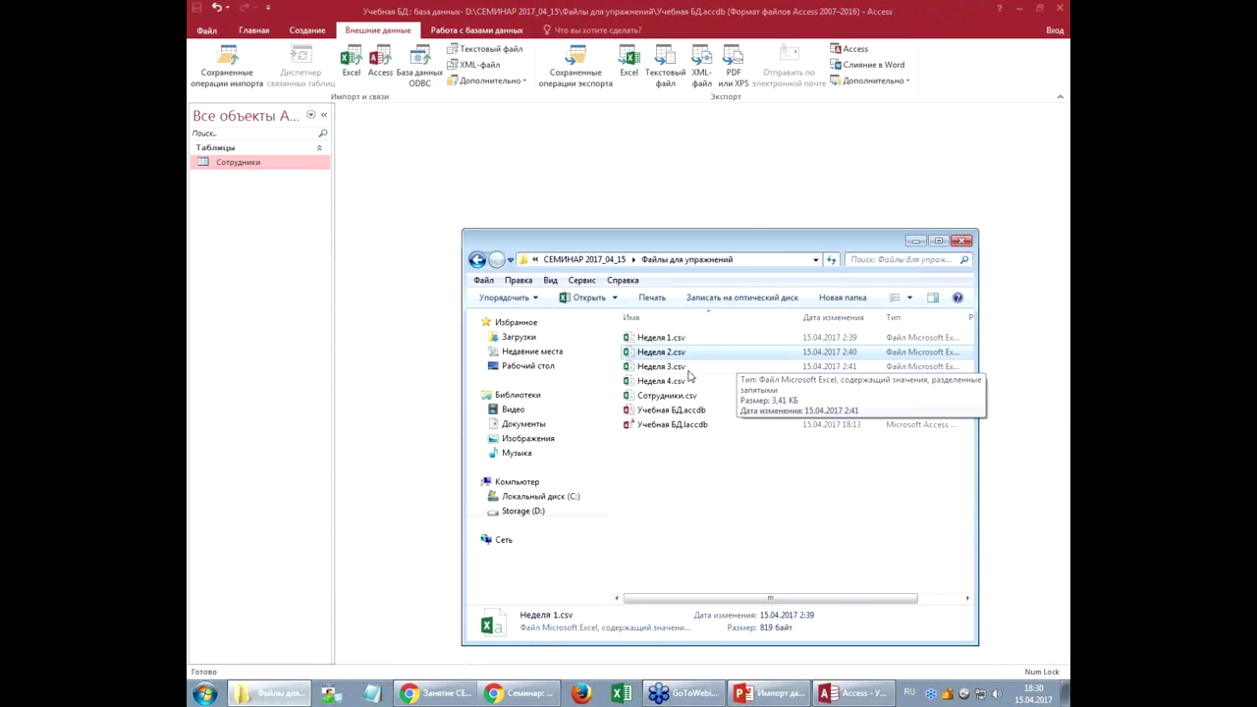
pyautogui.rightClick(666, 339)
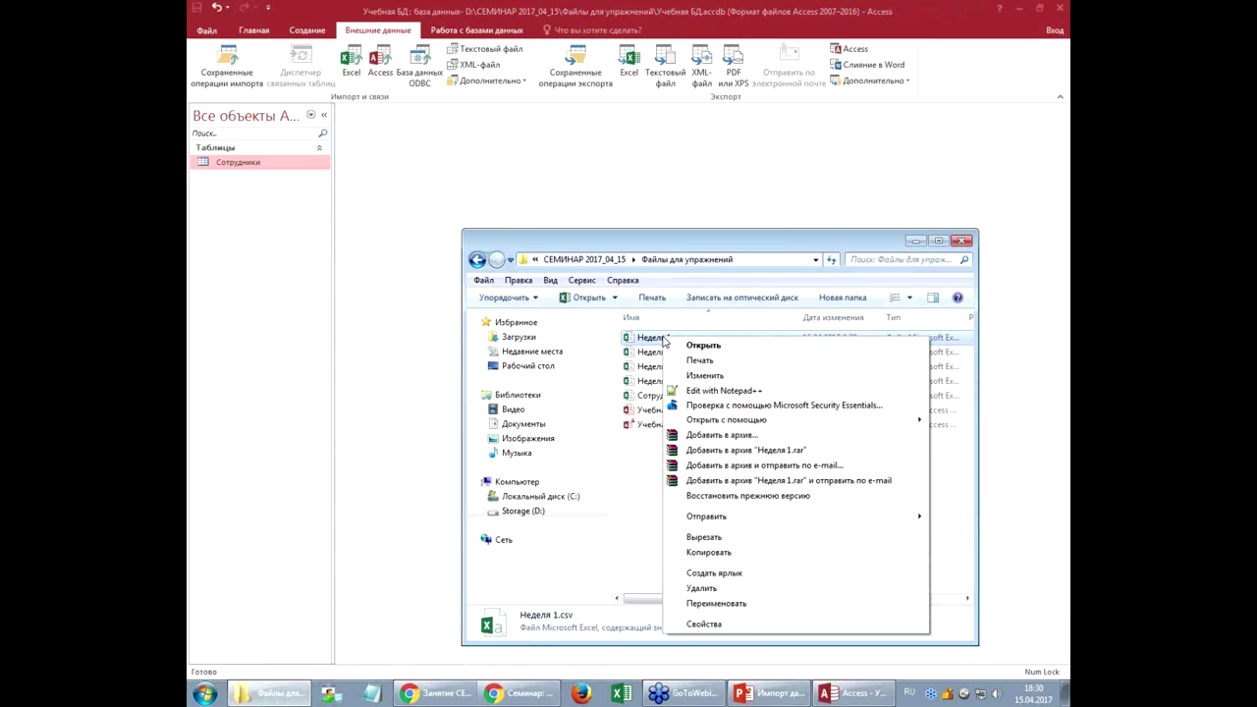
pyautogui.moveTo(748, 424)
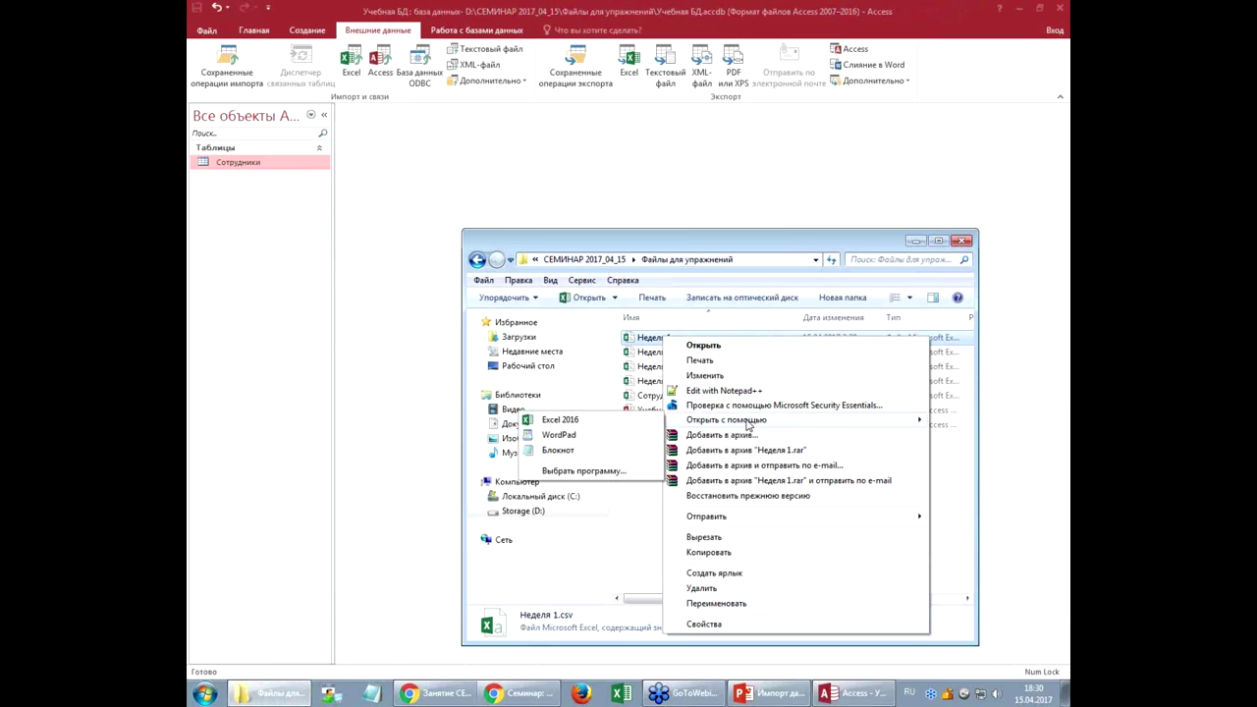
pyautogui.click(600, 452)
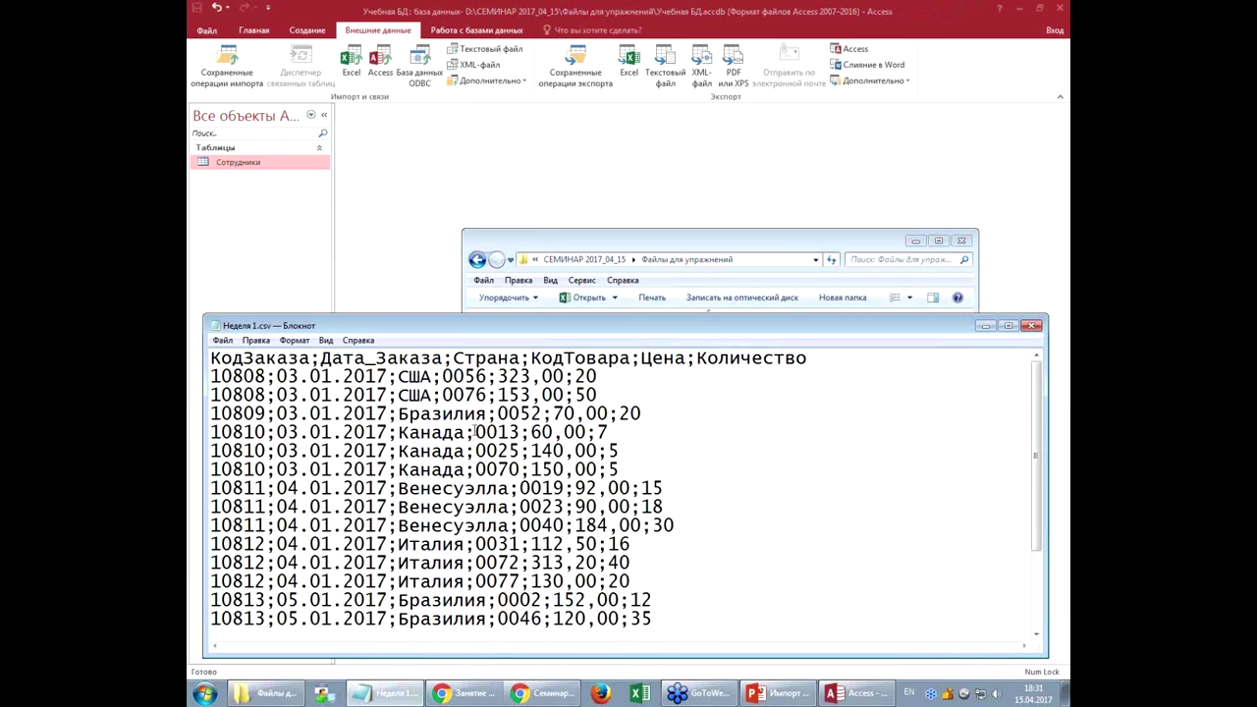
# Step: Examine the dates, prices and header row of Неделя 1.csv, close the file and switch back to Access
pyautogui.moveTo(277, 395); pyautogui.dragTo(386, 395)
pyautogui.moveTo(498, 395); pyautogui.dragTo(565, 397)
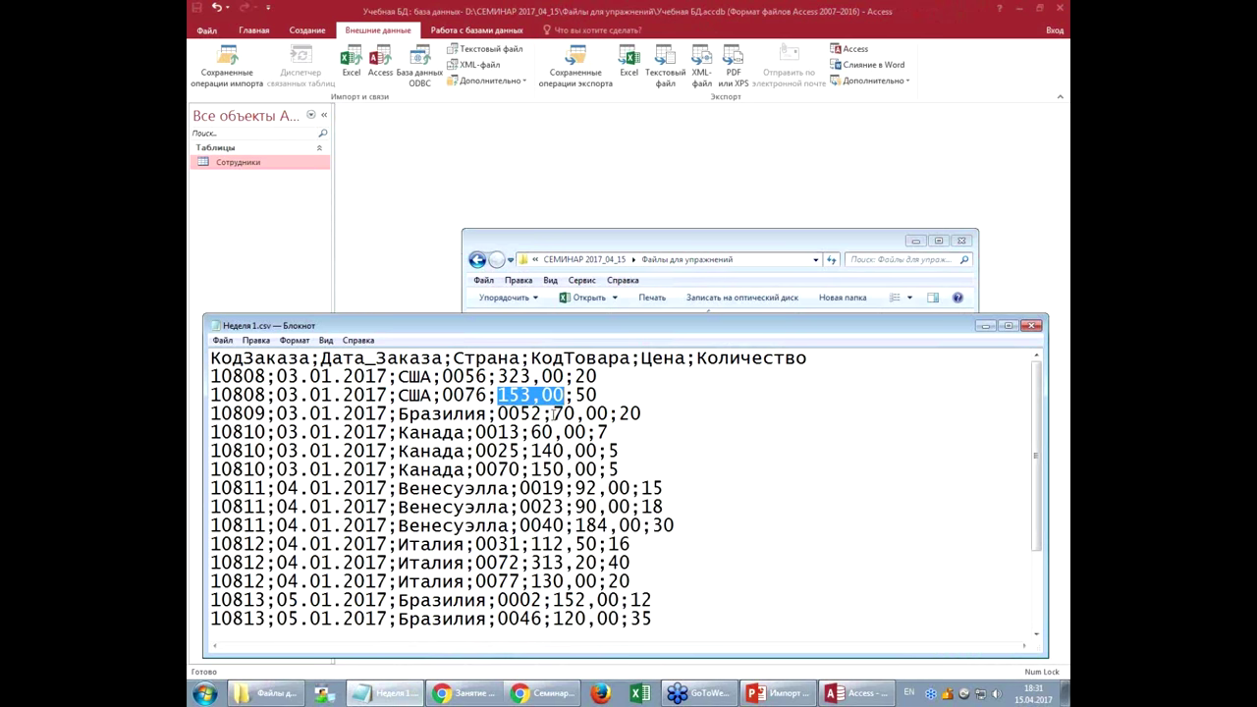
pyautogui.click(537, 395)
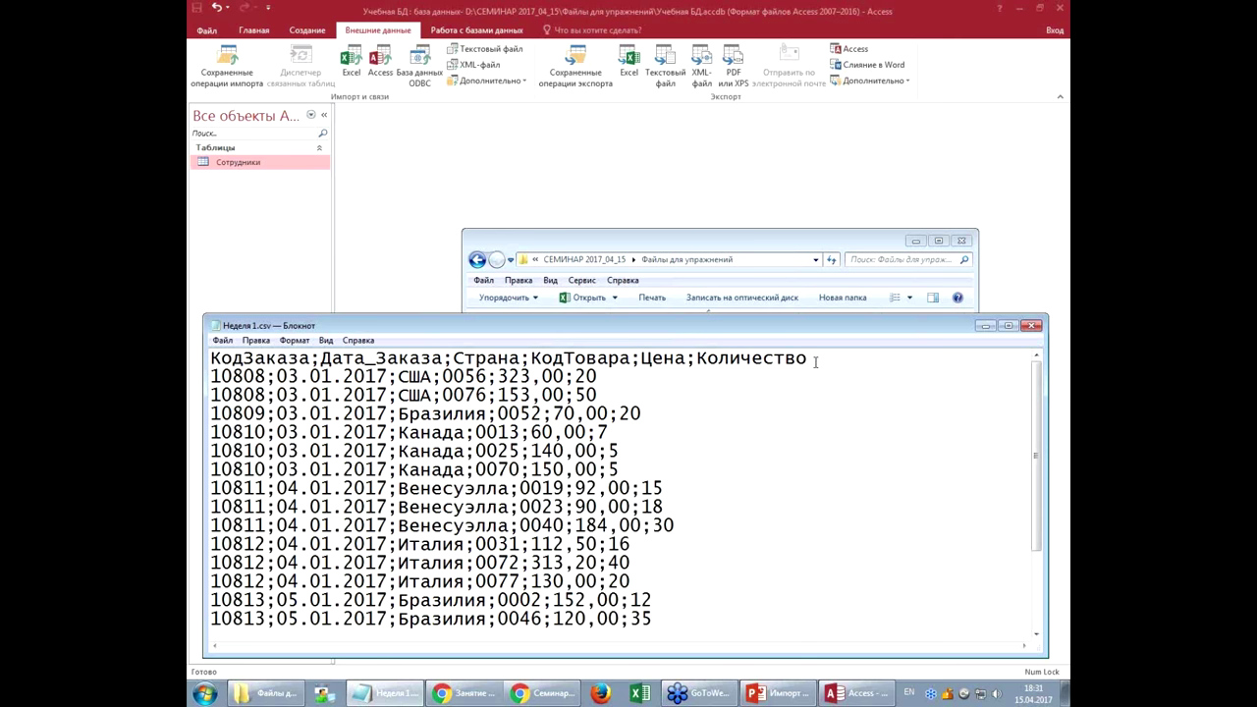
pyautogui.moveTo(811, 360); pyautogui.dragTo(204, 365)
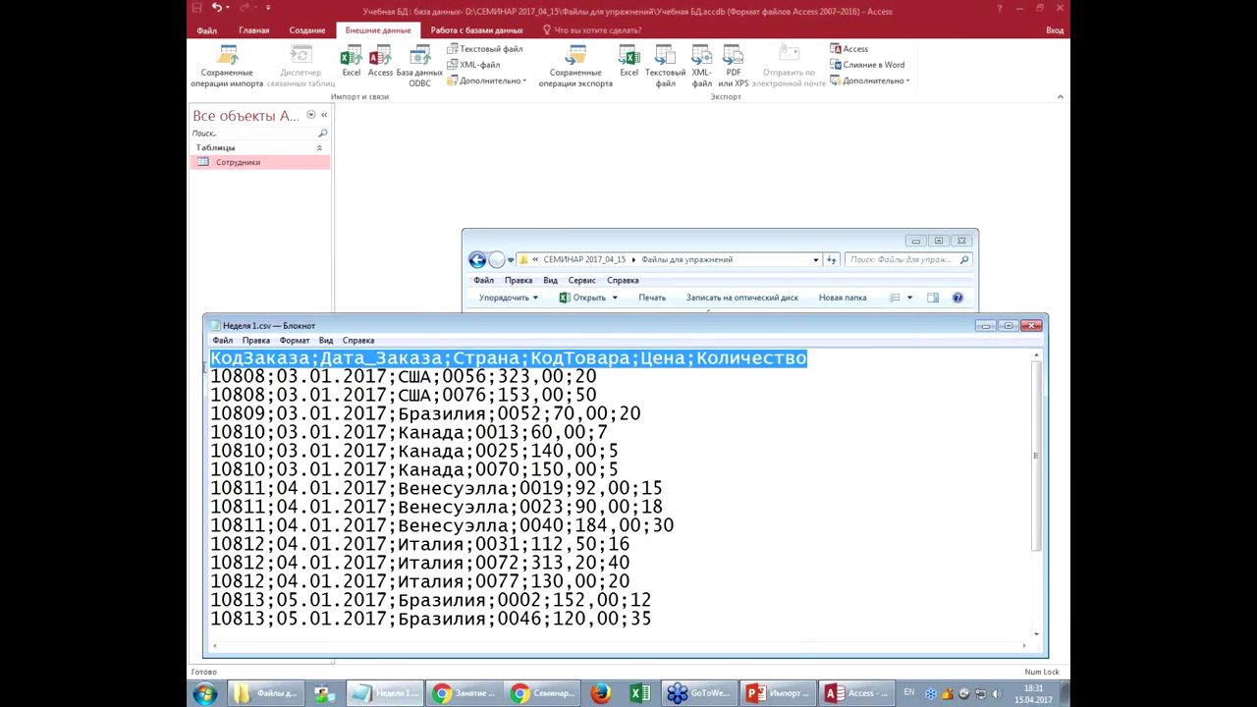
pyautogui.click(257, 398)
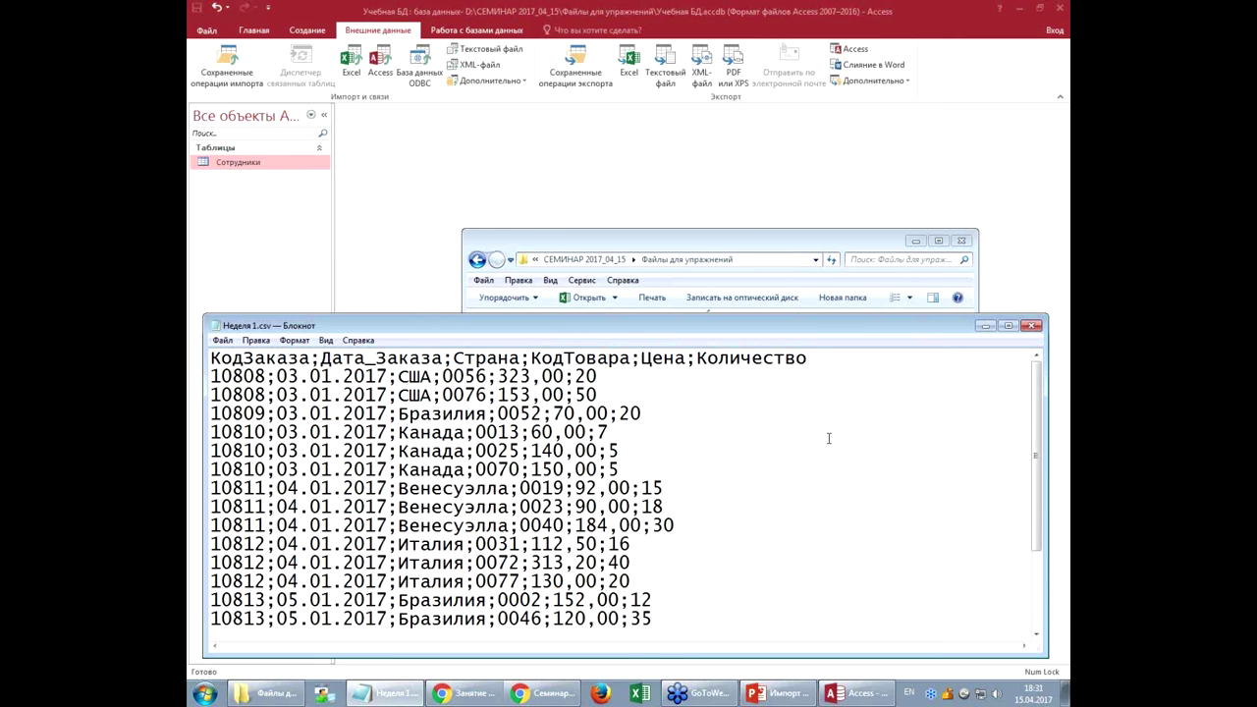
pyautogui.click(1031, 327)
pyautogui.click(622, 191)
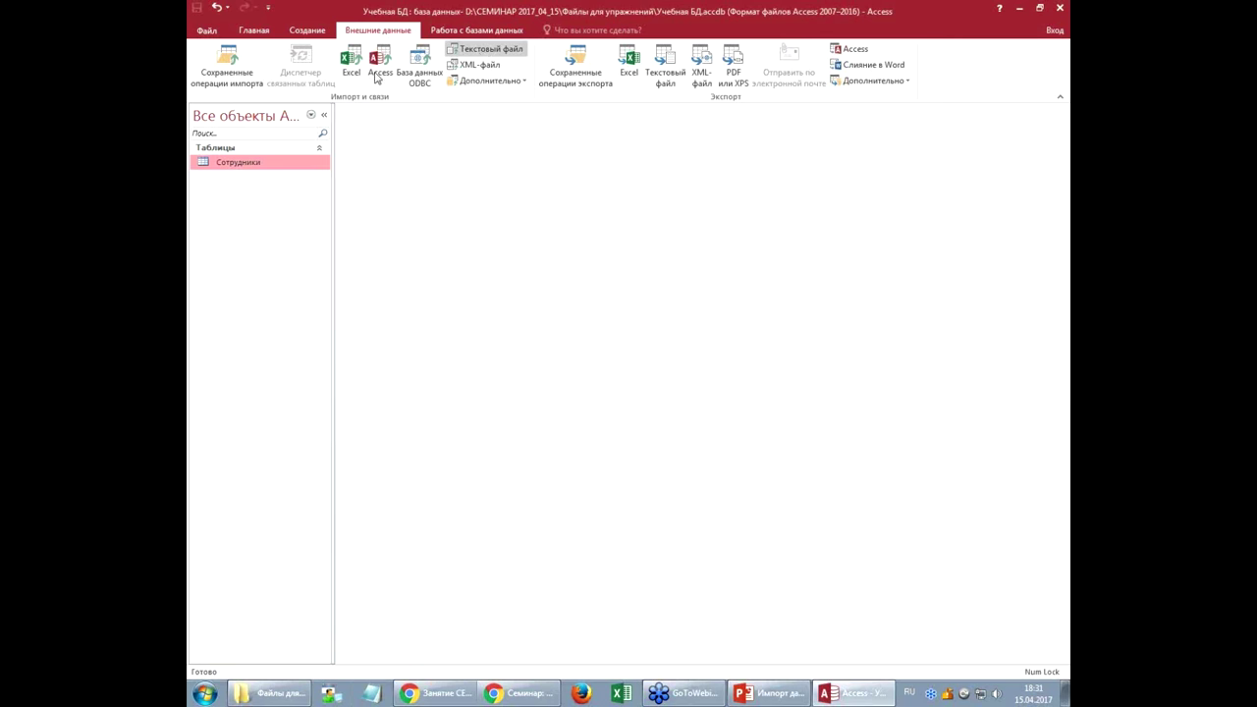
# Step: Start a text file import of Неделя 1.csv into a new table in the current database
pyautogui.click(486, 48)
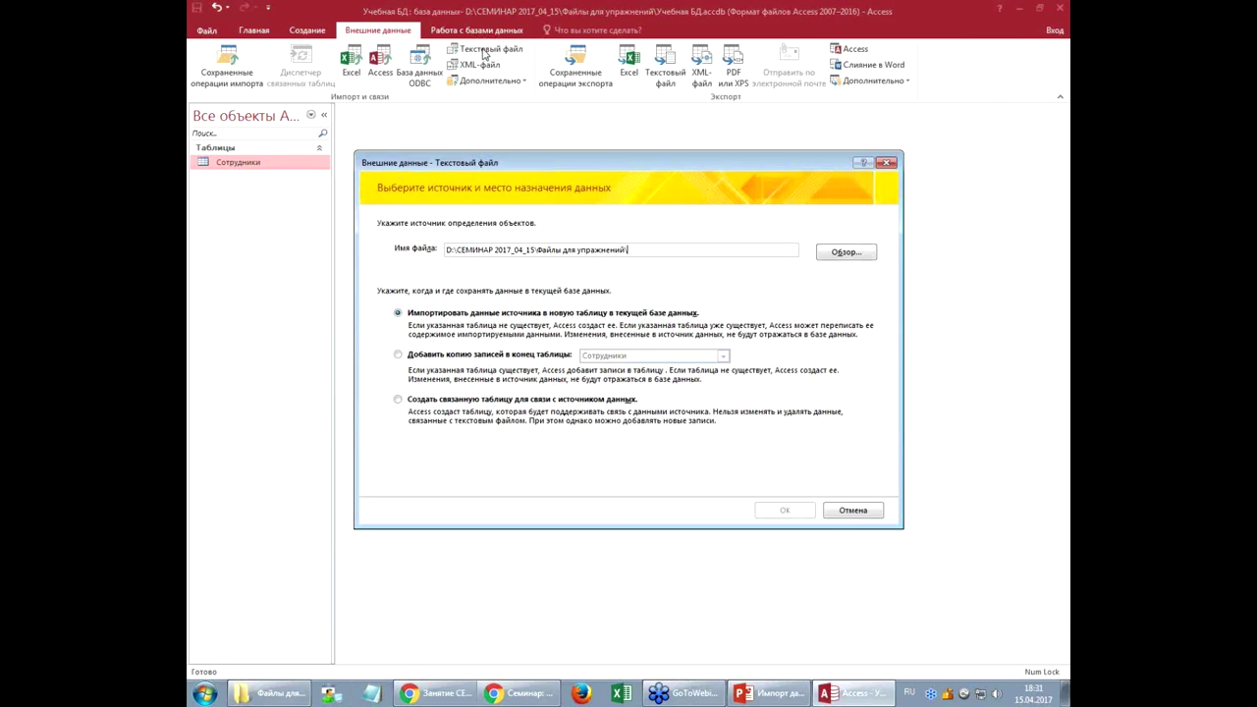
pyautogui.click(841, 252)
pyautogui.click(540, 267)
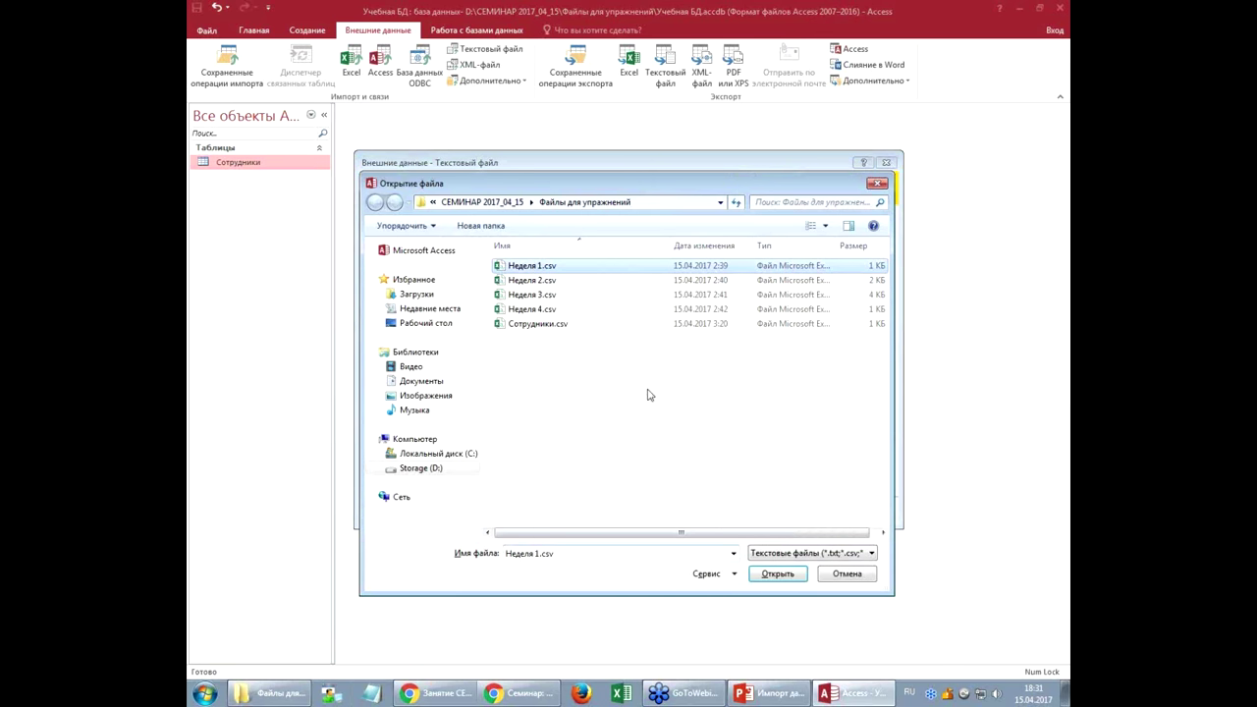
pyautogui.click(776, 574)
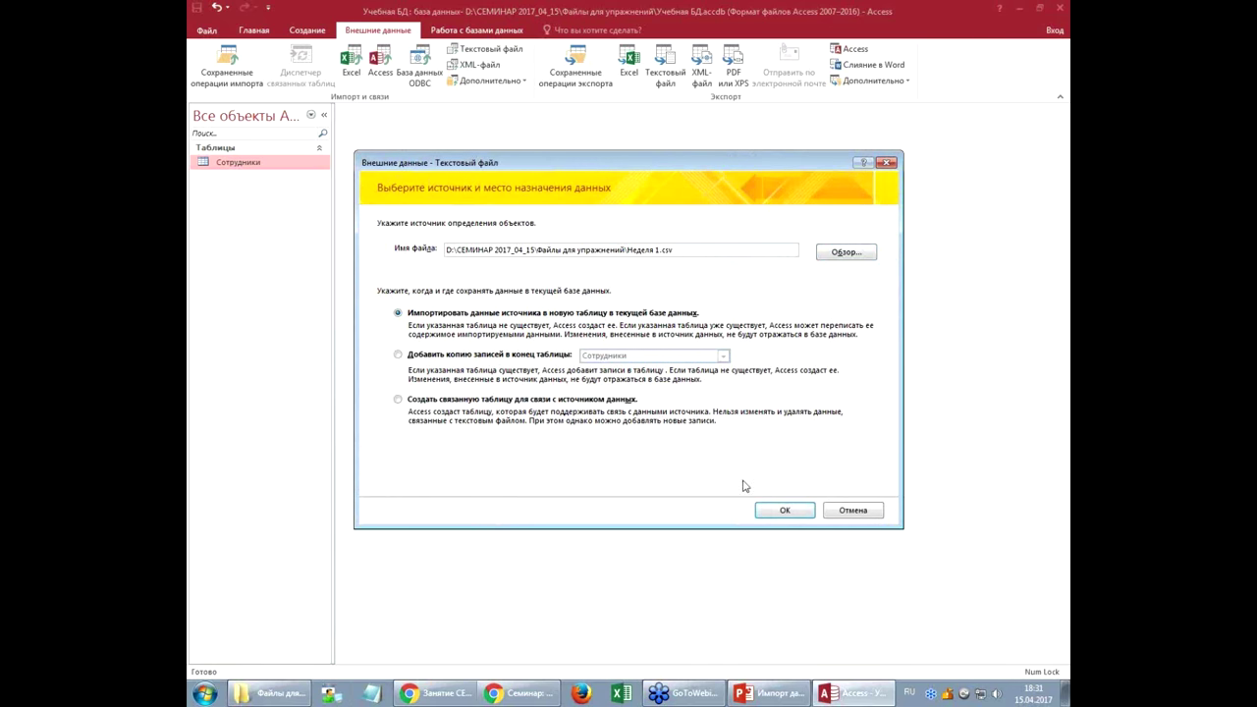
pyautogui.click(786, 511)
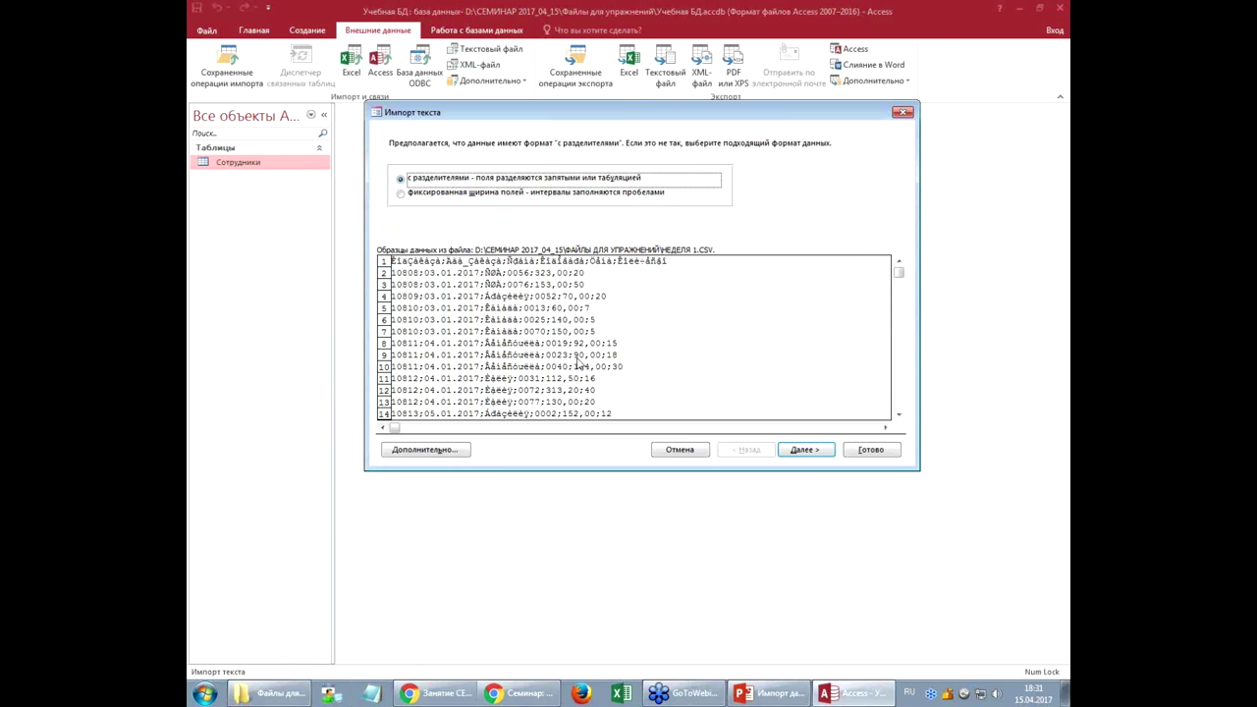
# Step: Set the code page to Кириллица (Windows) in the import specification and move its window aside to uncover the data sample
pyautogui.click(427, 450)
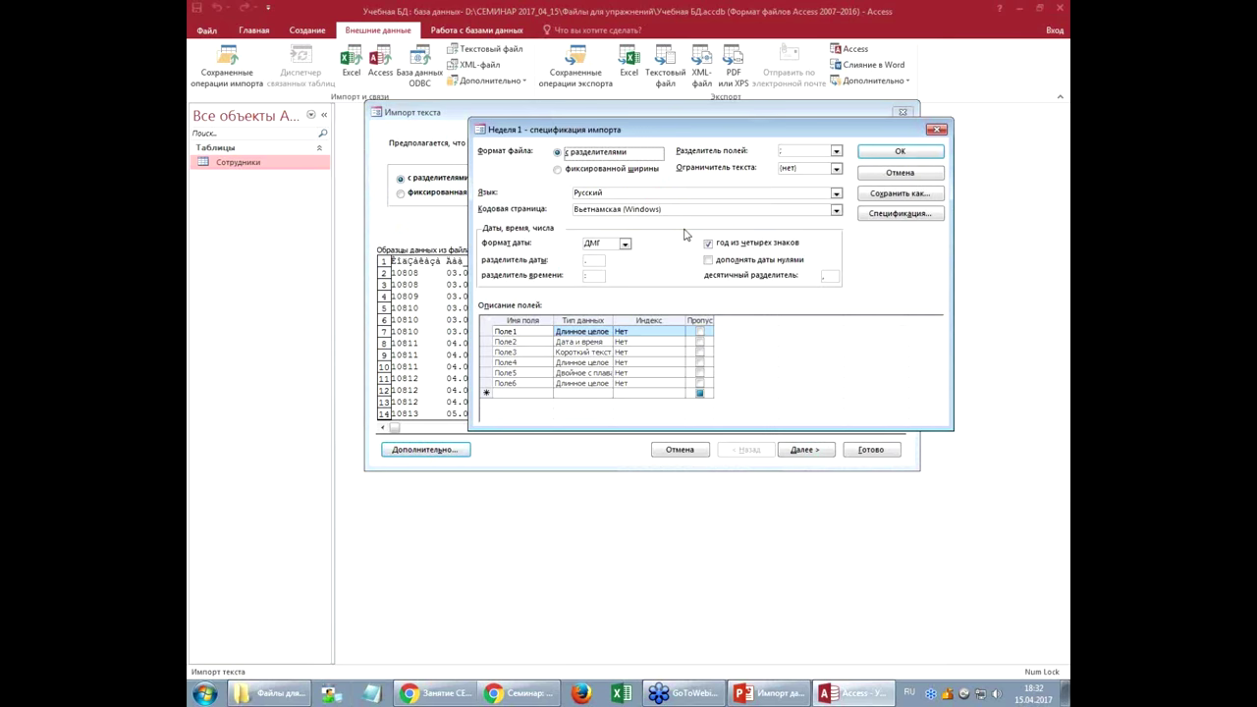
pyautogui.click(698, 211)
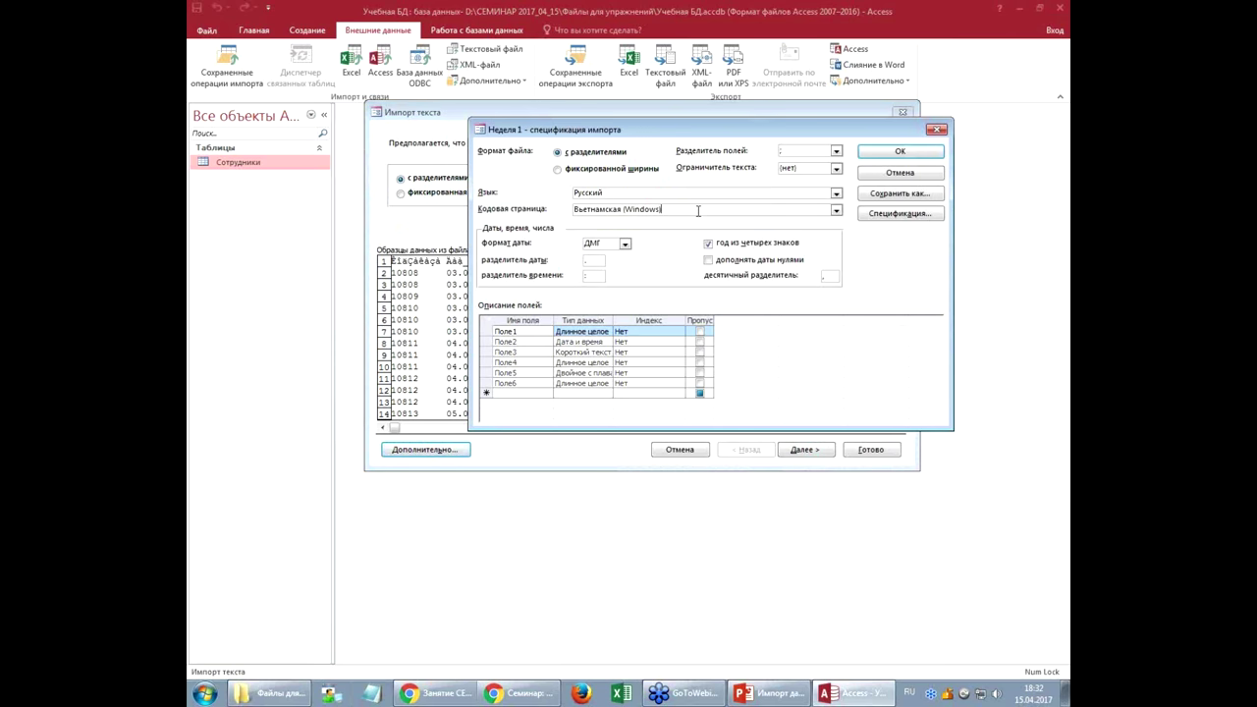
pyautogui.click(836, 210)
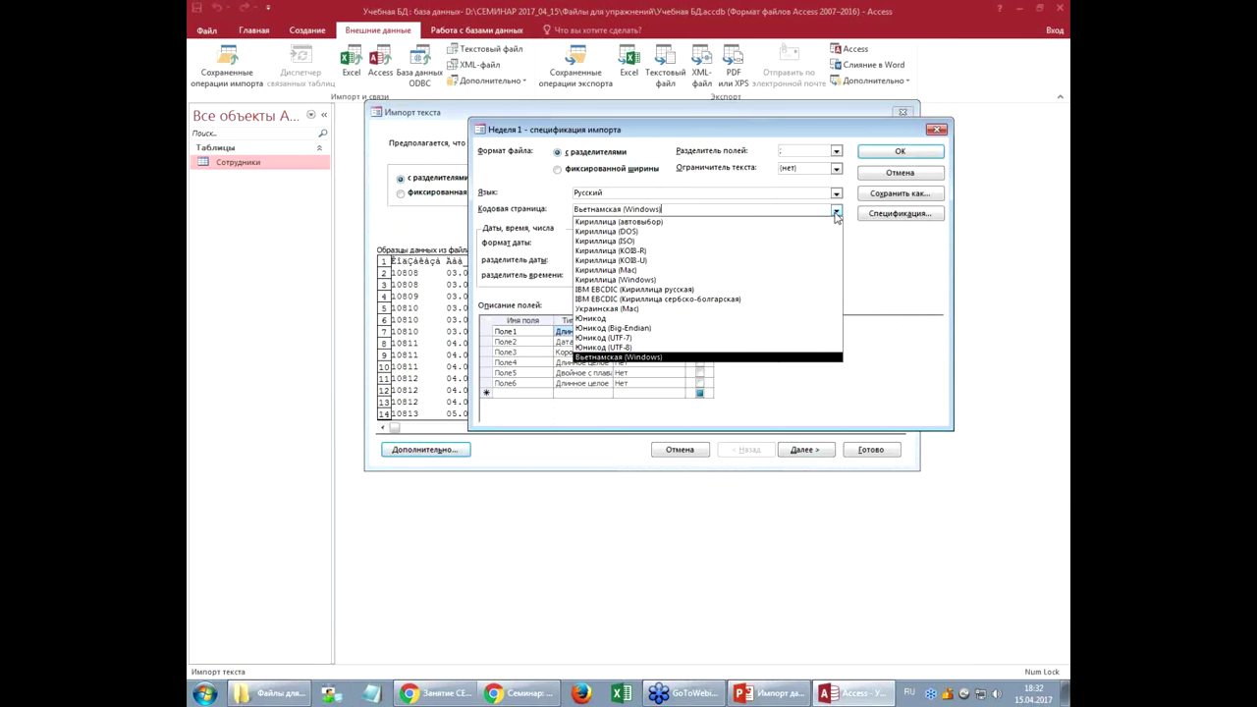
pyautogui.click(663, 282)
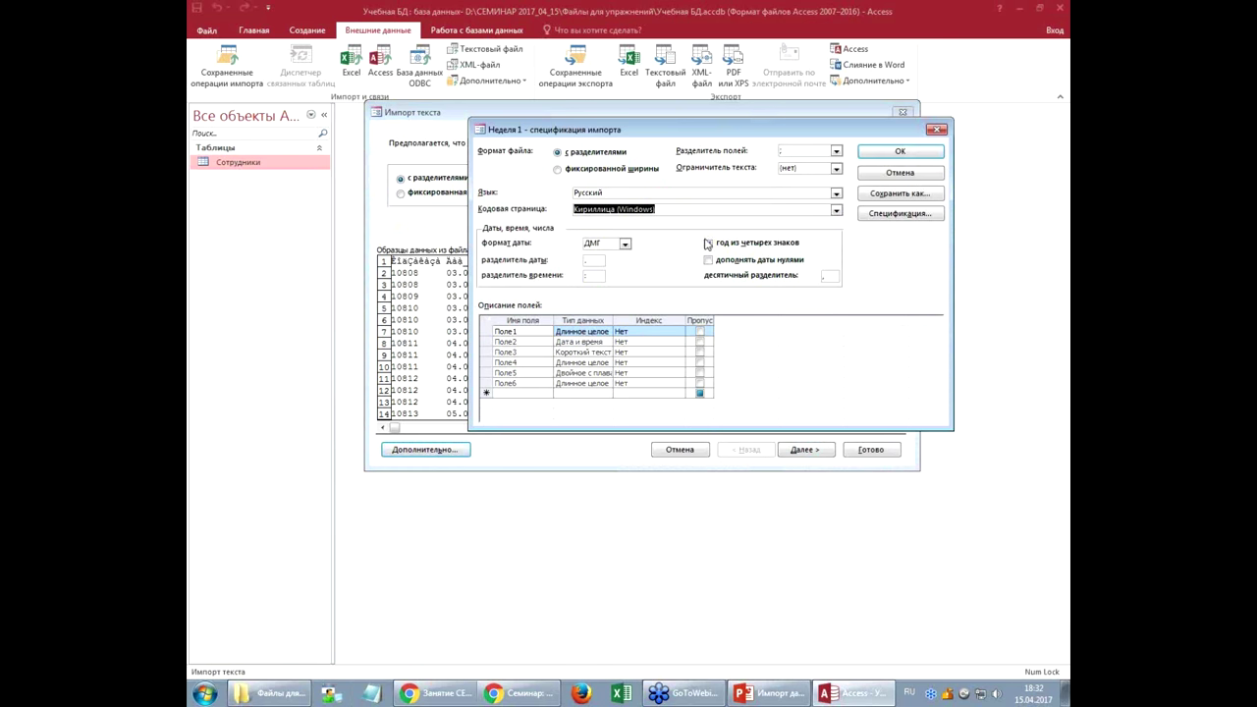
pyautogui.click(836, 210)
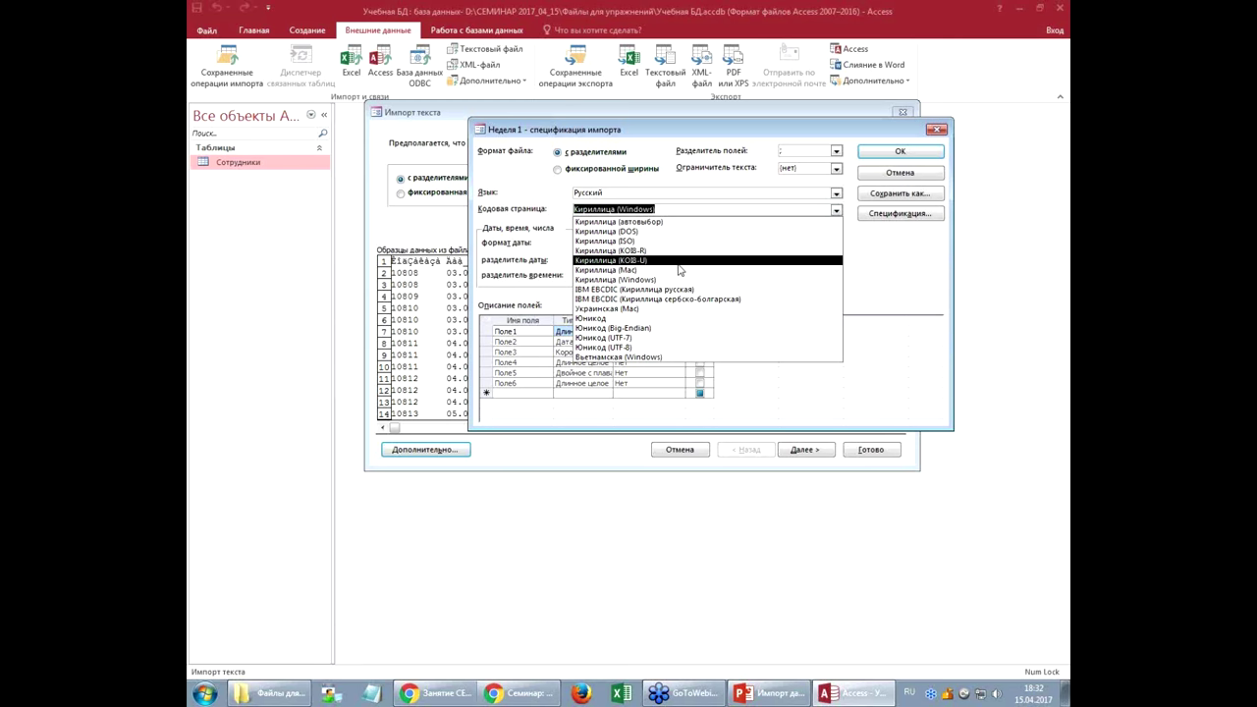
pyautogui.click(675, 280)
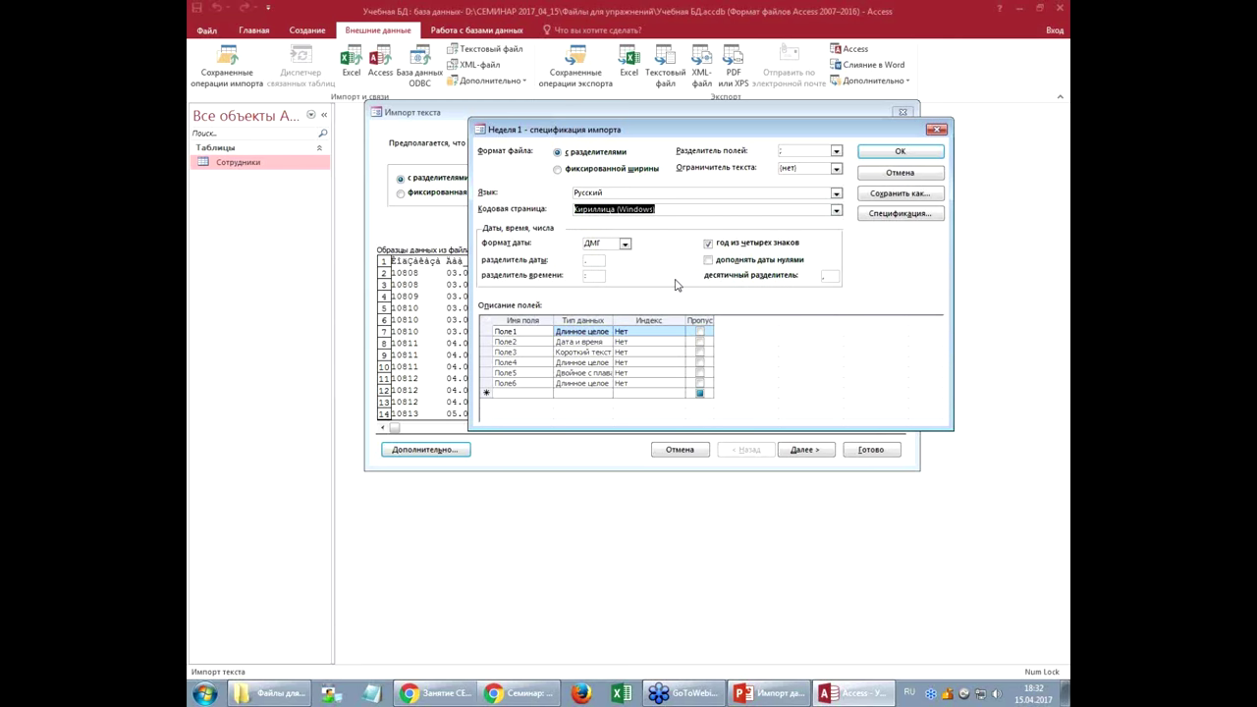
pyautogui.moveTo(668, 137); pyautogui.dragTo(757, 150)
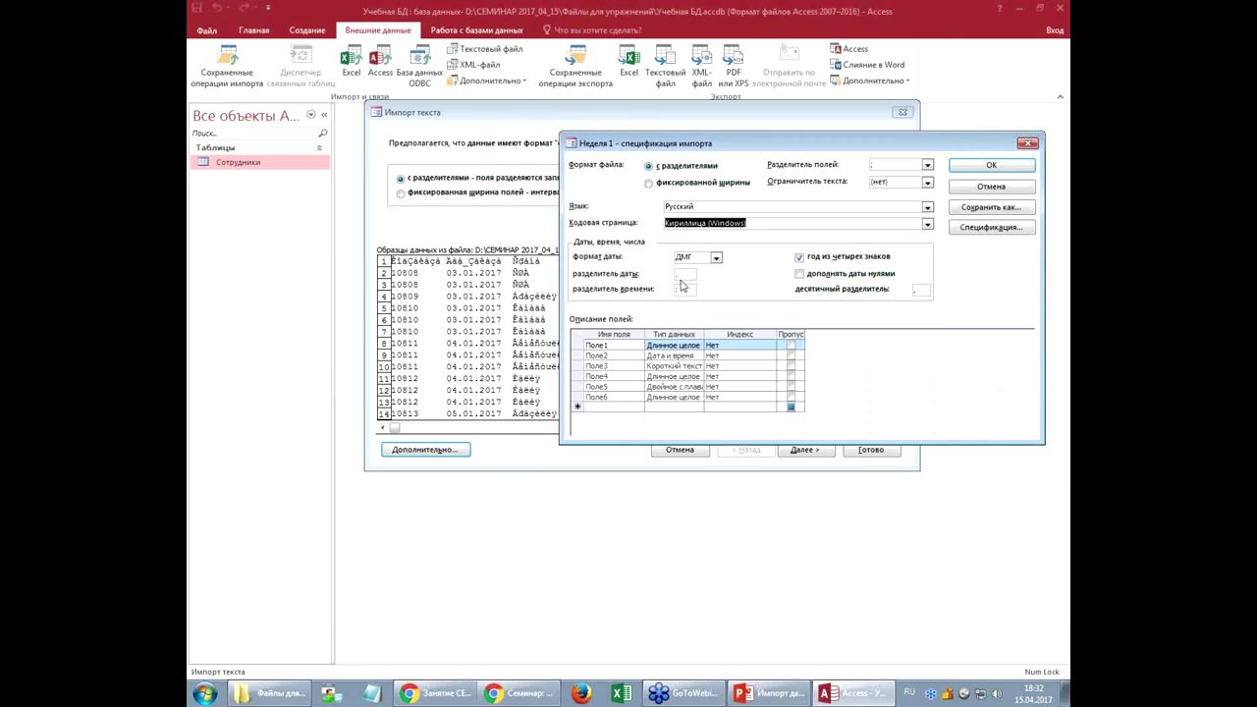
# Step: Review the time and decimal separators in the import specification, uncover the data sample, and accept the specification
pyautogui.click(686, 290)
pyautogui.moveTo(772, 145); pyautogui.dragTo(643, 347)
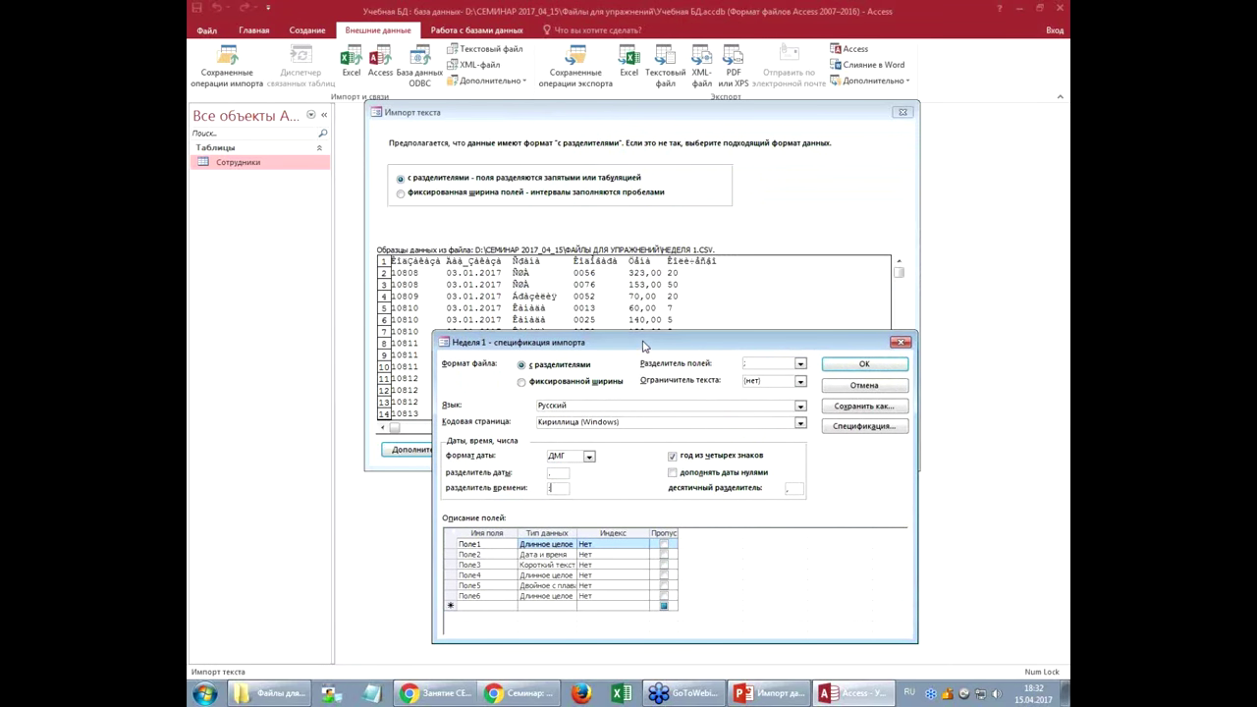
pyautogui.click(796, 492)
pyautogui.click(860, 364)
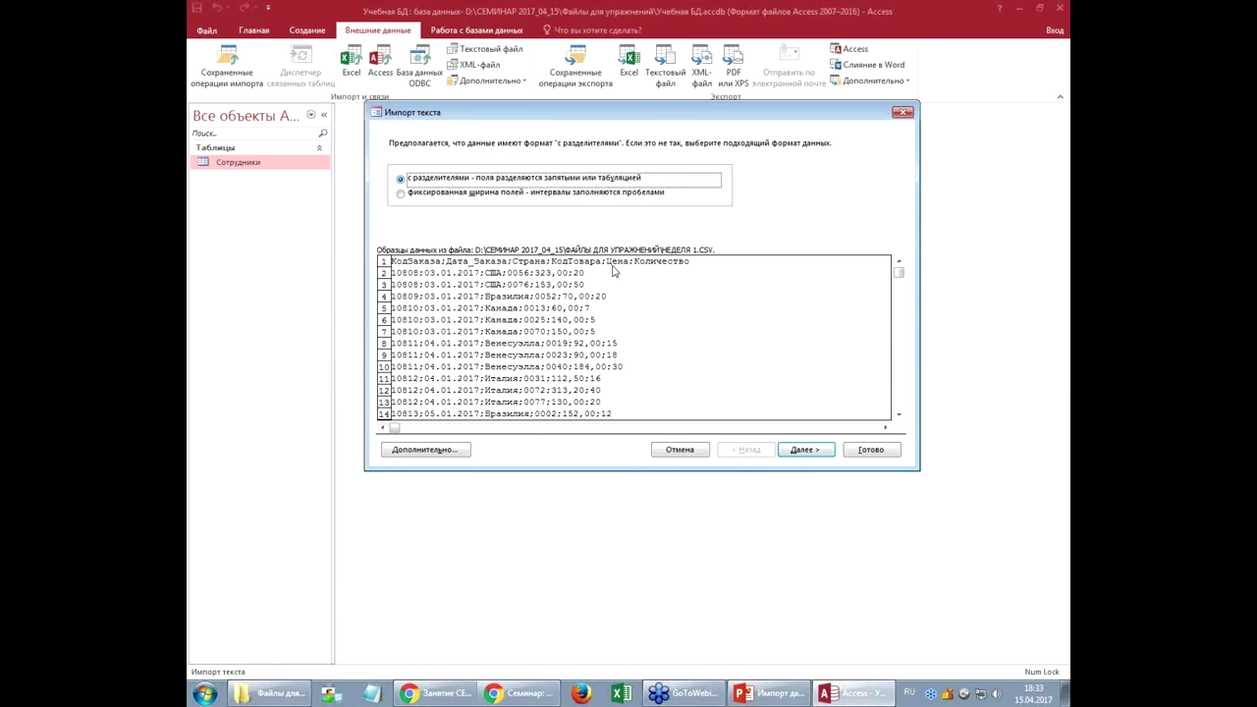
# Step: Keep the semicolon delimiter without a text qualifier, mark the first row as containing field names, and proceed to the field options
pyautogui.click(805, 451)
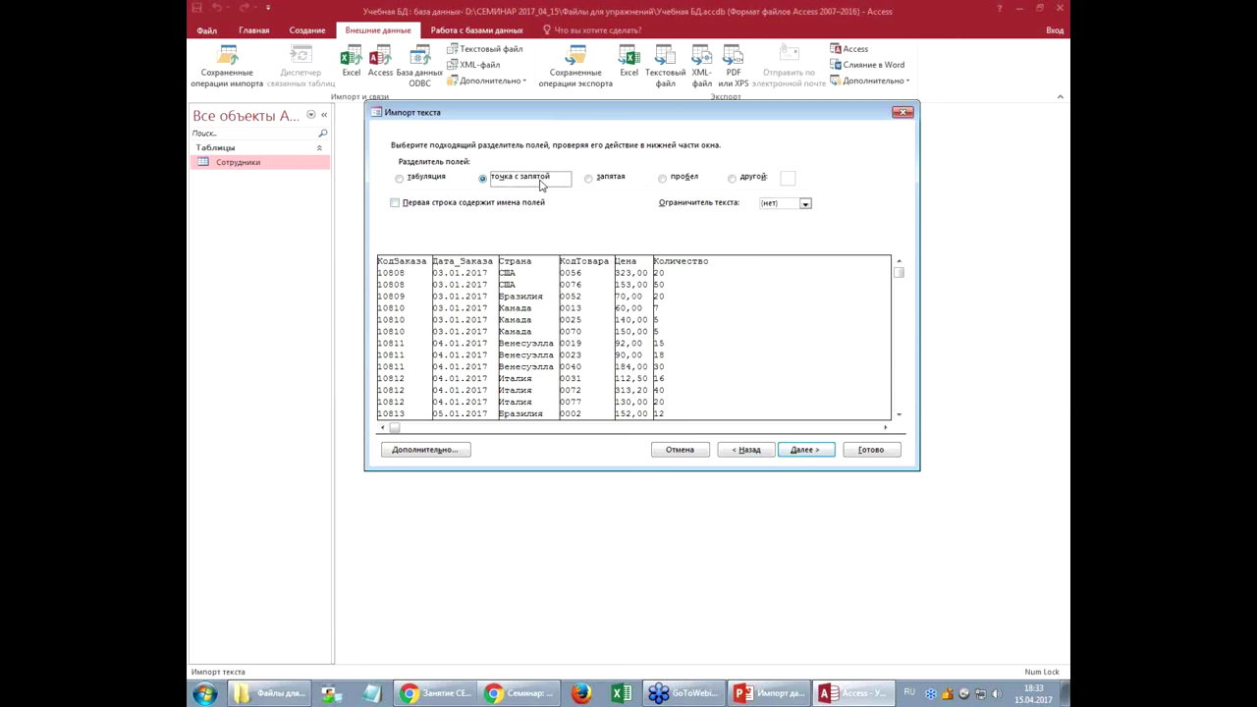
pyautogui.click(805, 204)
pyautogui.click(805, 205)
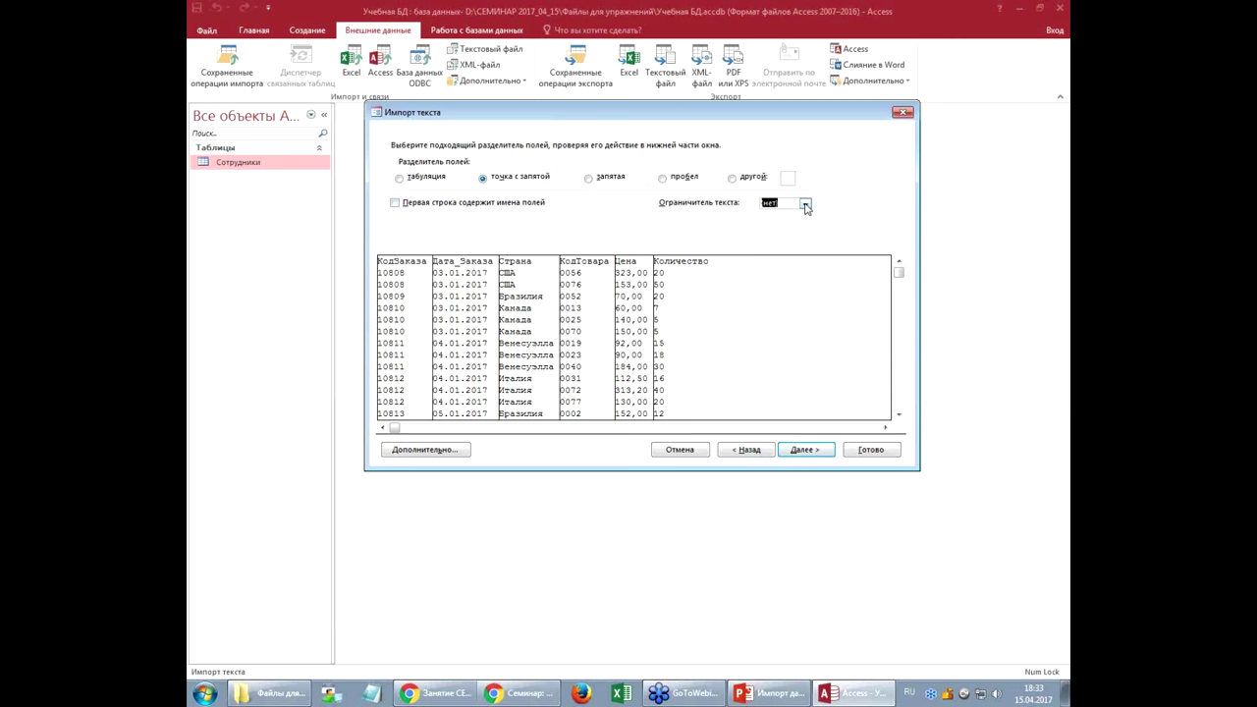
pyautogui.click(396, 203)
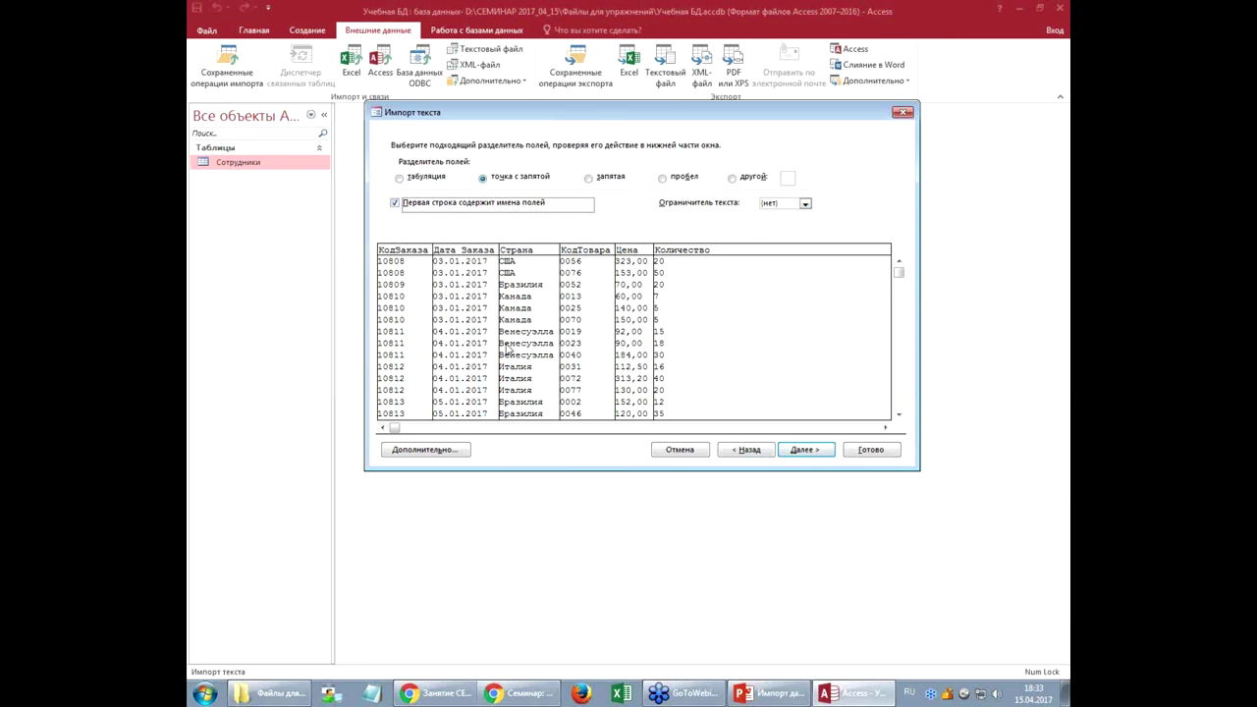
pyautogui.click(805, 450)
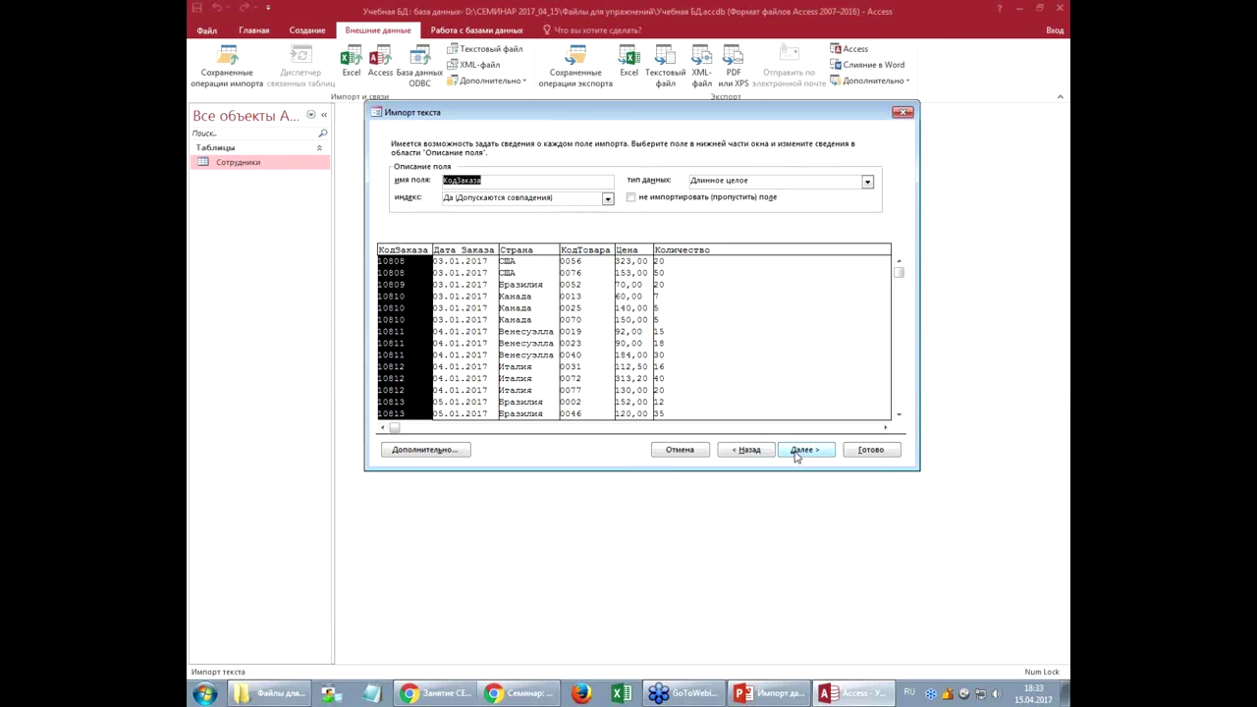
# Step: Review the КодЗаказа, Дата_Заказа and Страна fields and set the data type of КодТовара to Короткий текст
pyautogui.click(413, 272)
pyautogui.click(593, 263)
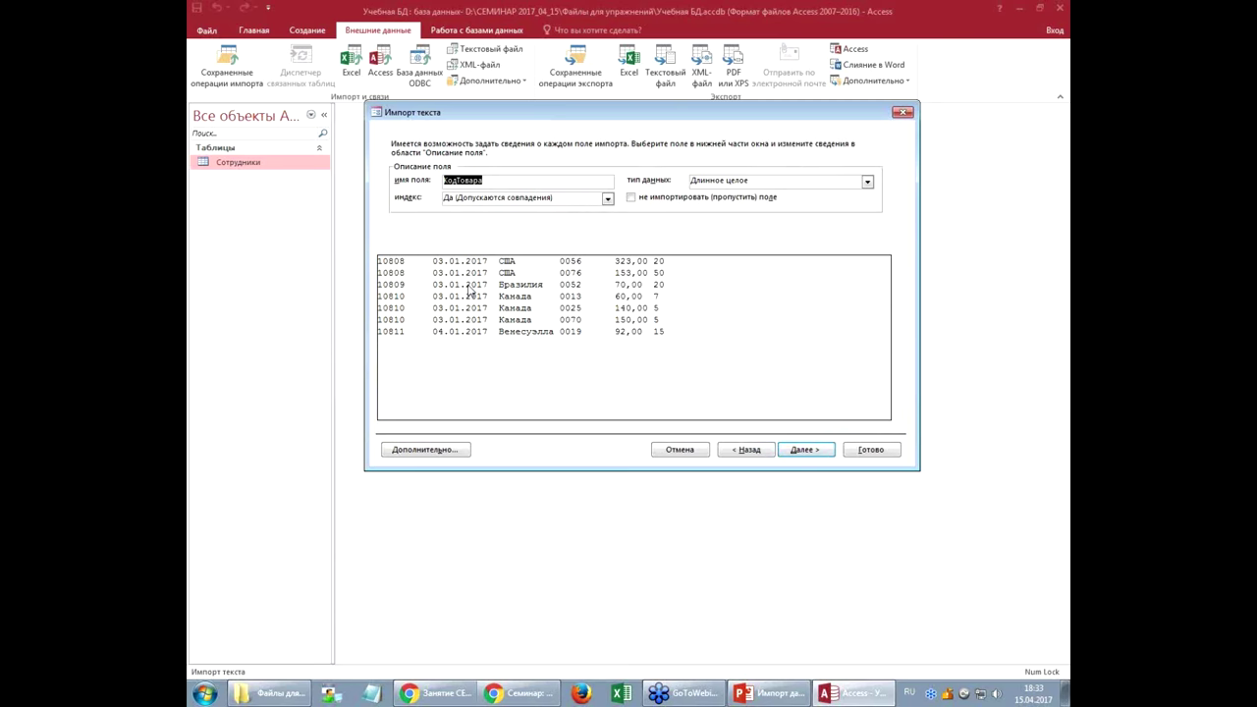
pyautogui.click(496, 285)
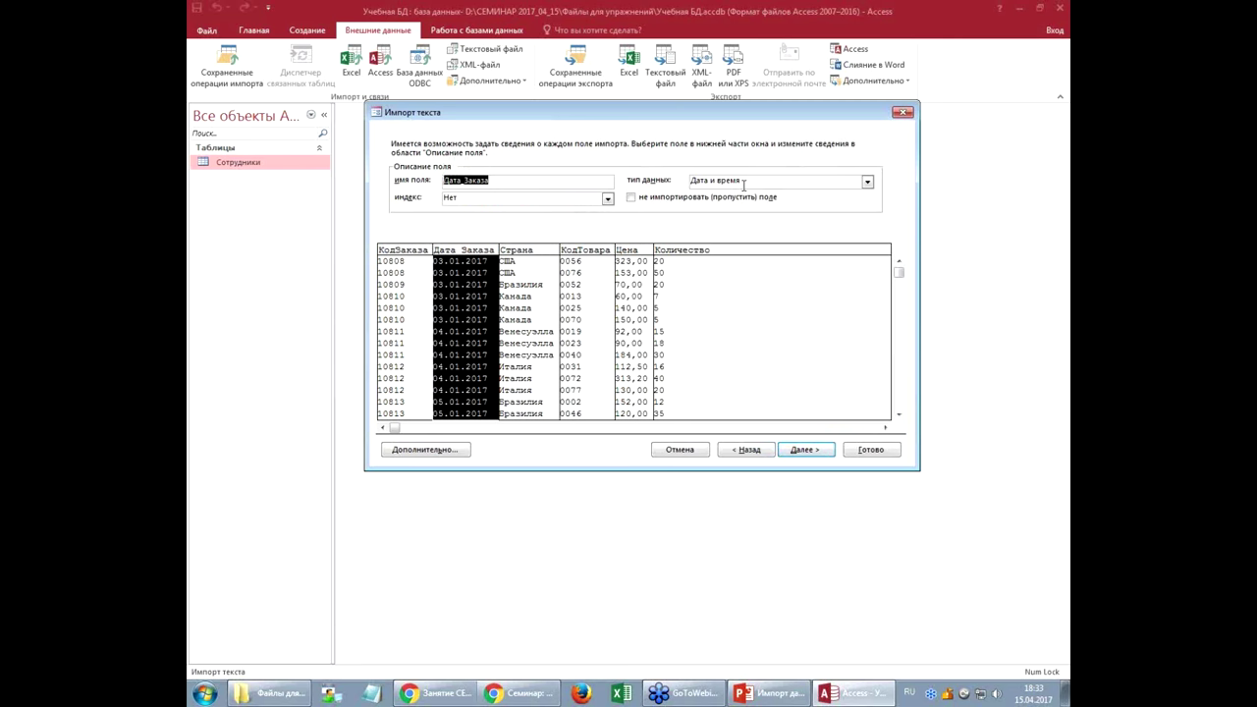
pyautogui.click(540, 256)
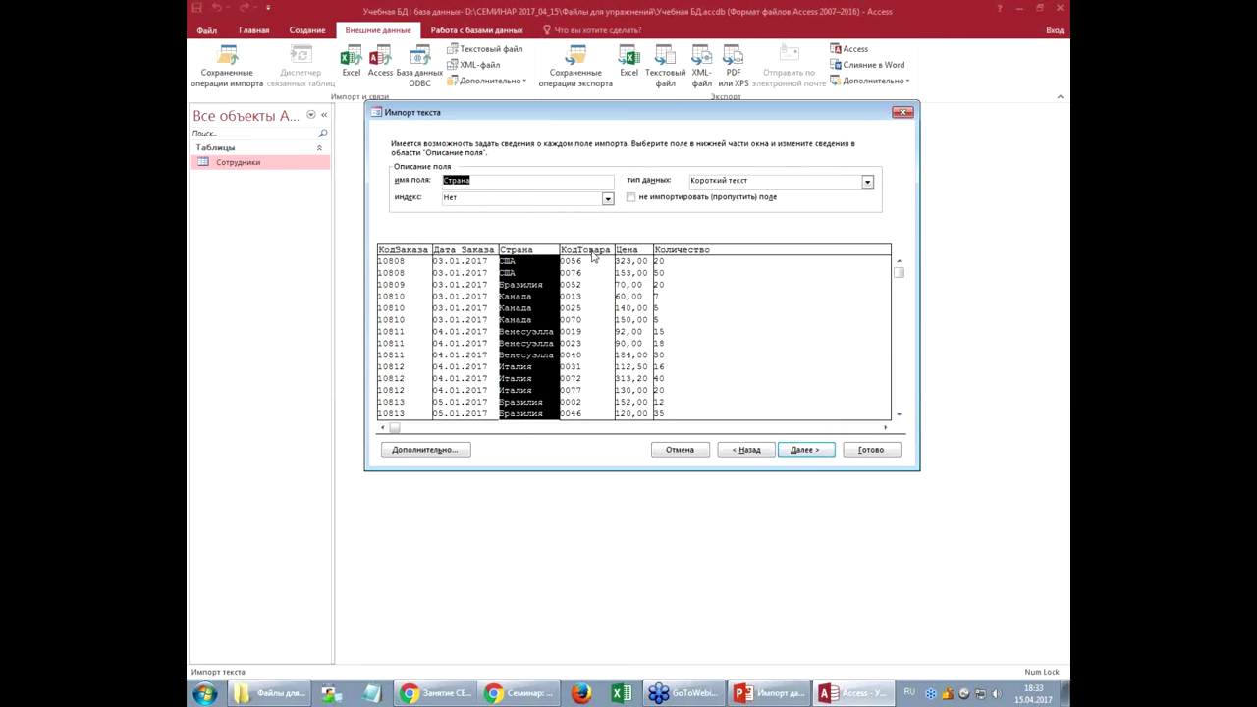
pyautogui.click(593, 257)
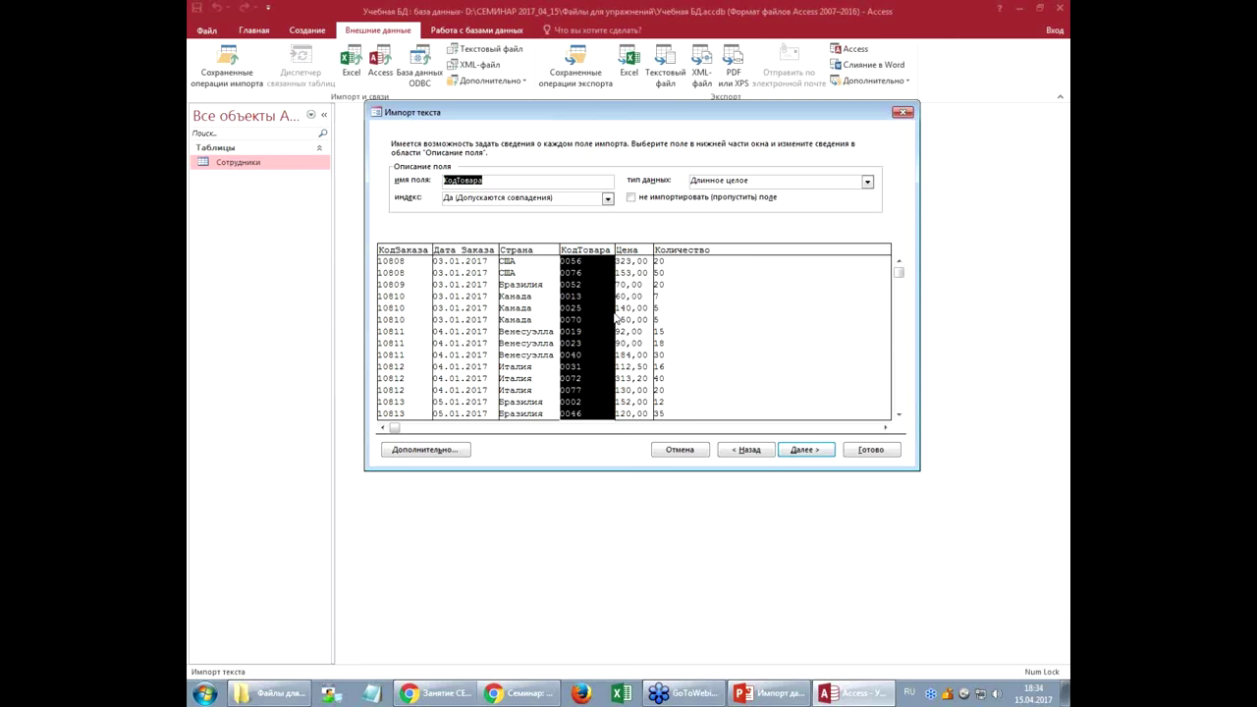
pyautogui.click(867, 183)
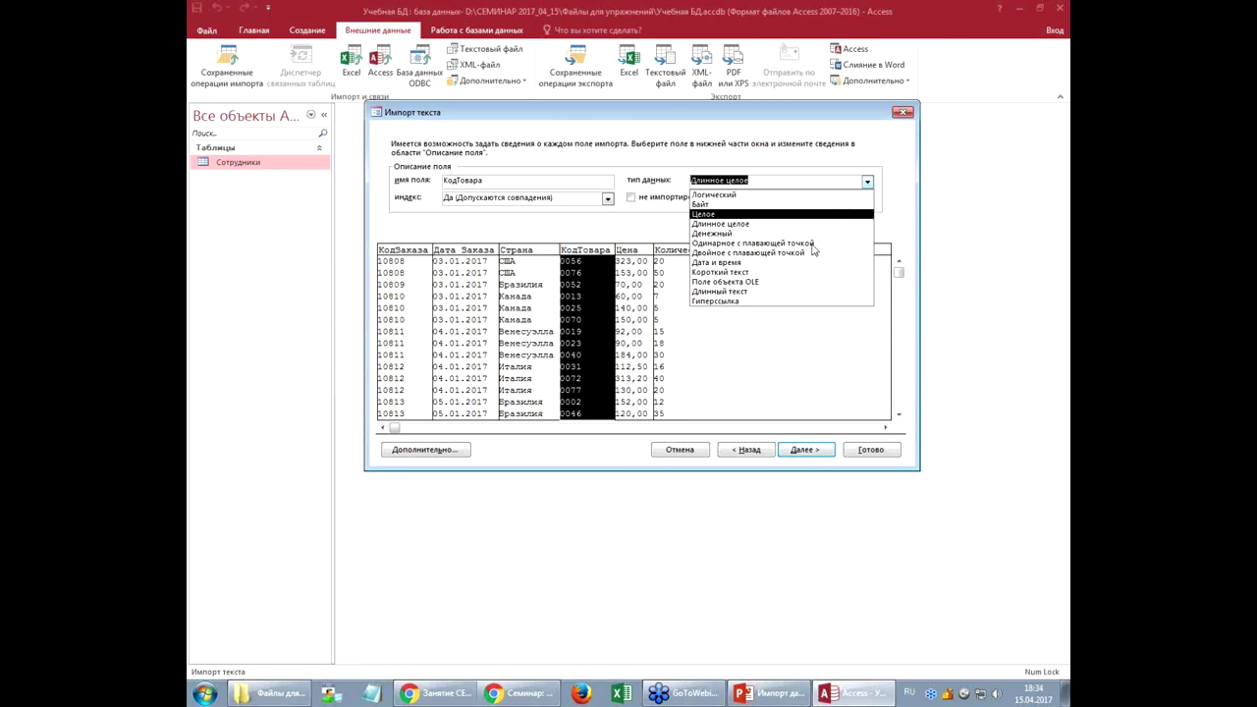
pyautogui.click(769, 274)
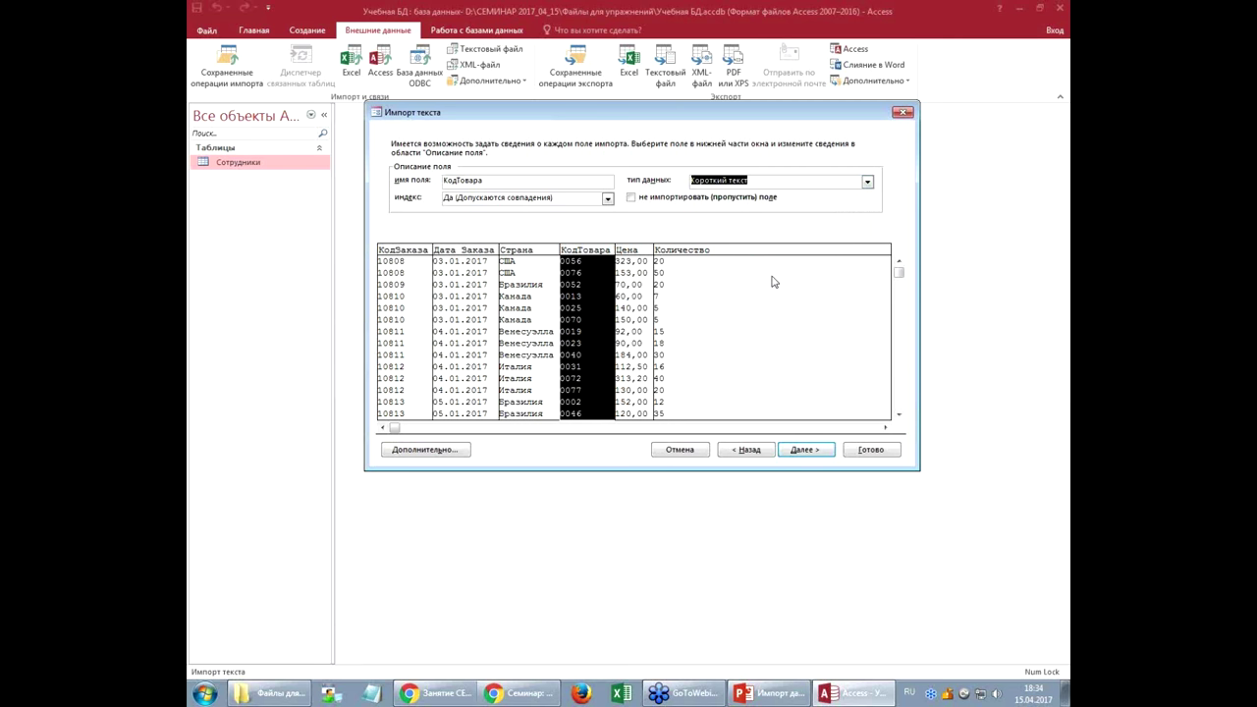
# Step: Set the data type of the Цена field to Денежный and check the options of the Количество field
pyautogui.click(637, 255)
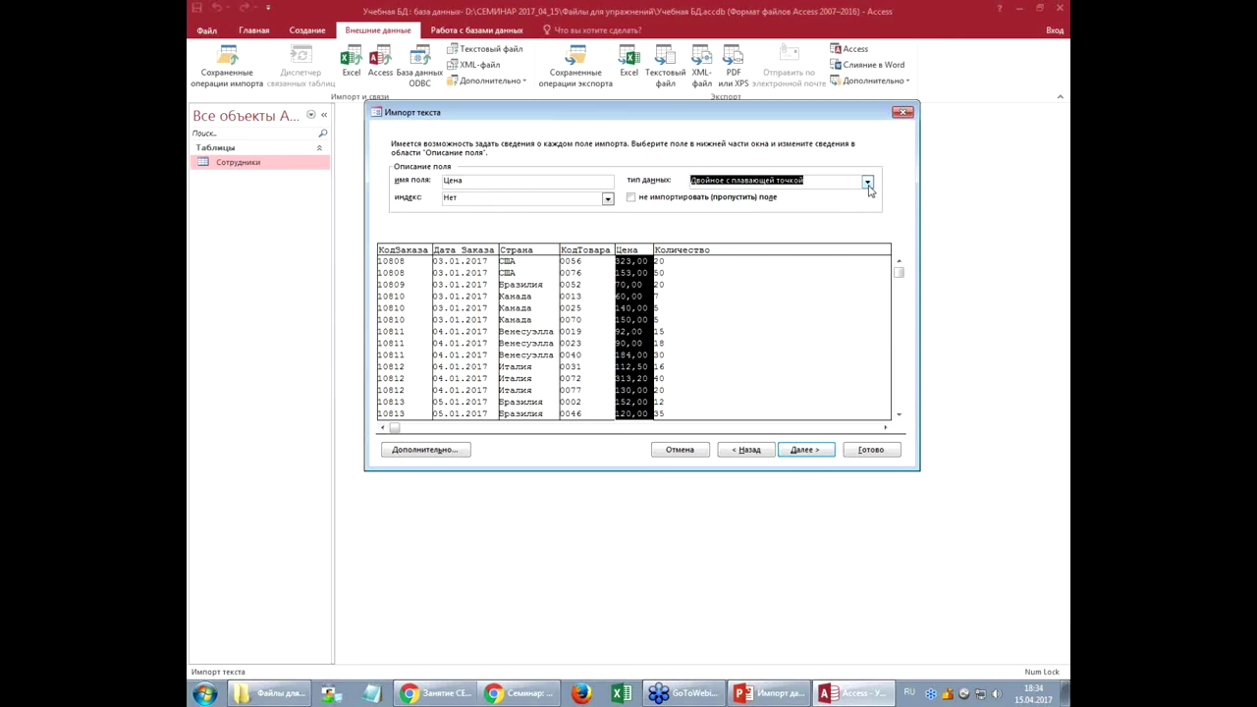
pyautogui.click(867, 184)
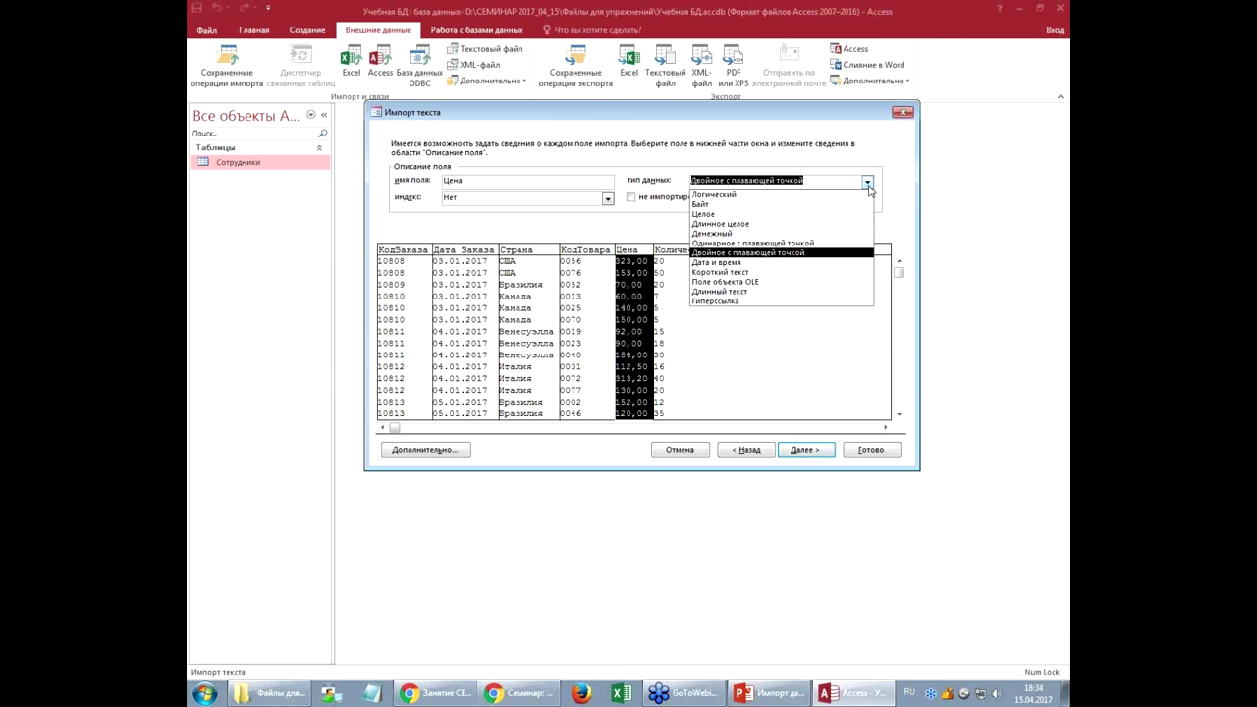
pyautogui.click(796, 234)
pyautogui.click(705, 254)
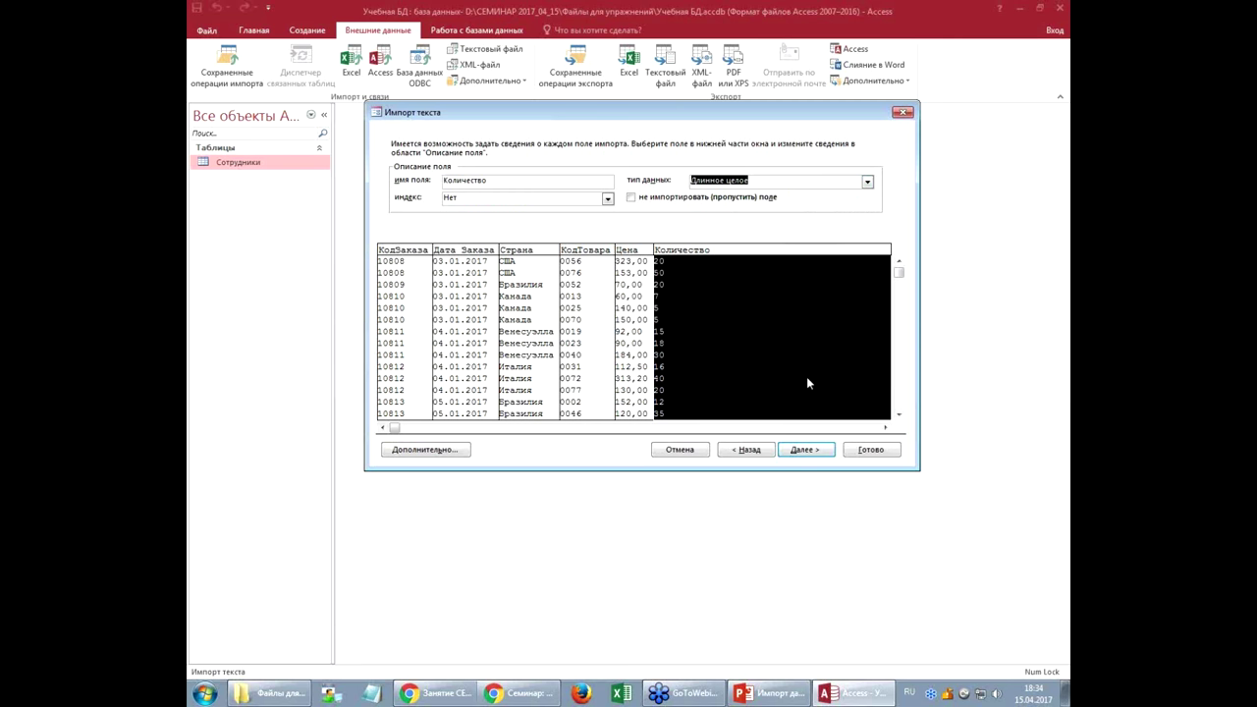
# Step: Keep the automatically created primary key and name the destination table Данные_за_все_недели
pyautogui.click(805, 450)
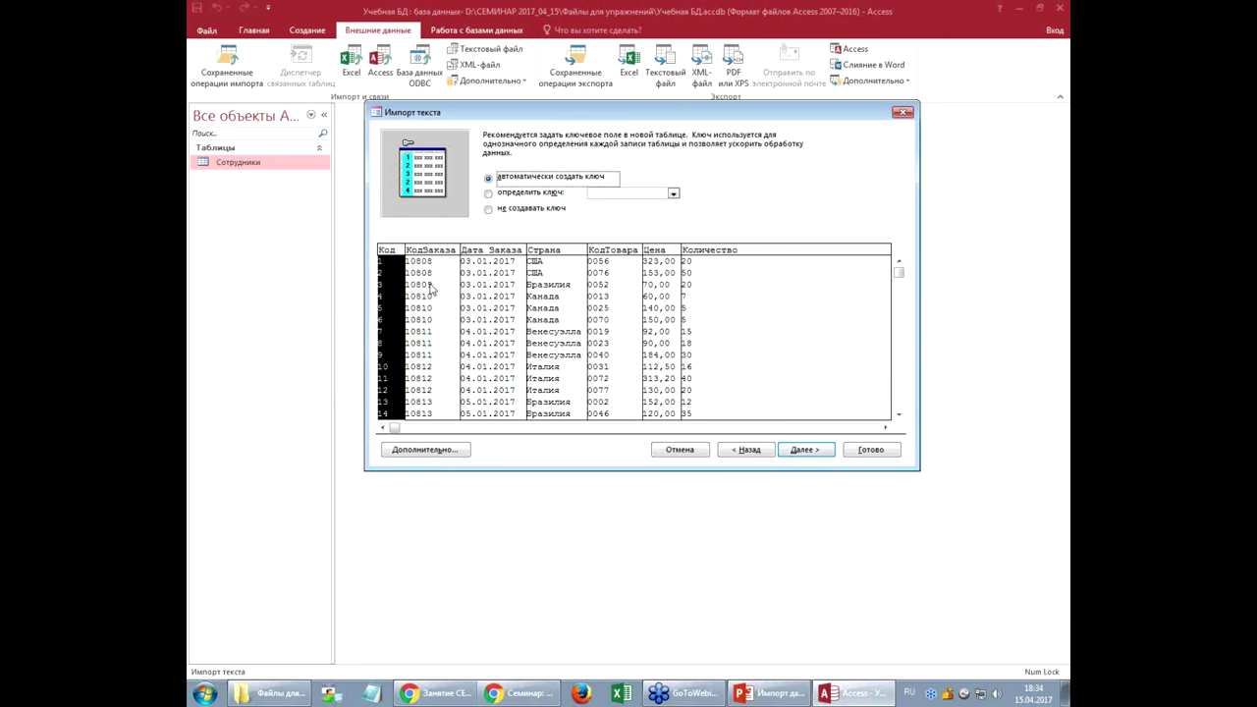
pyautogui.click(821, 451)
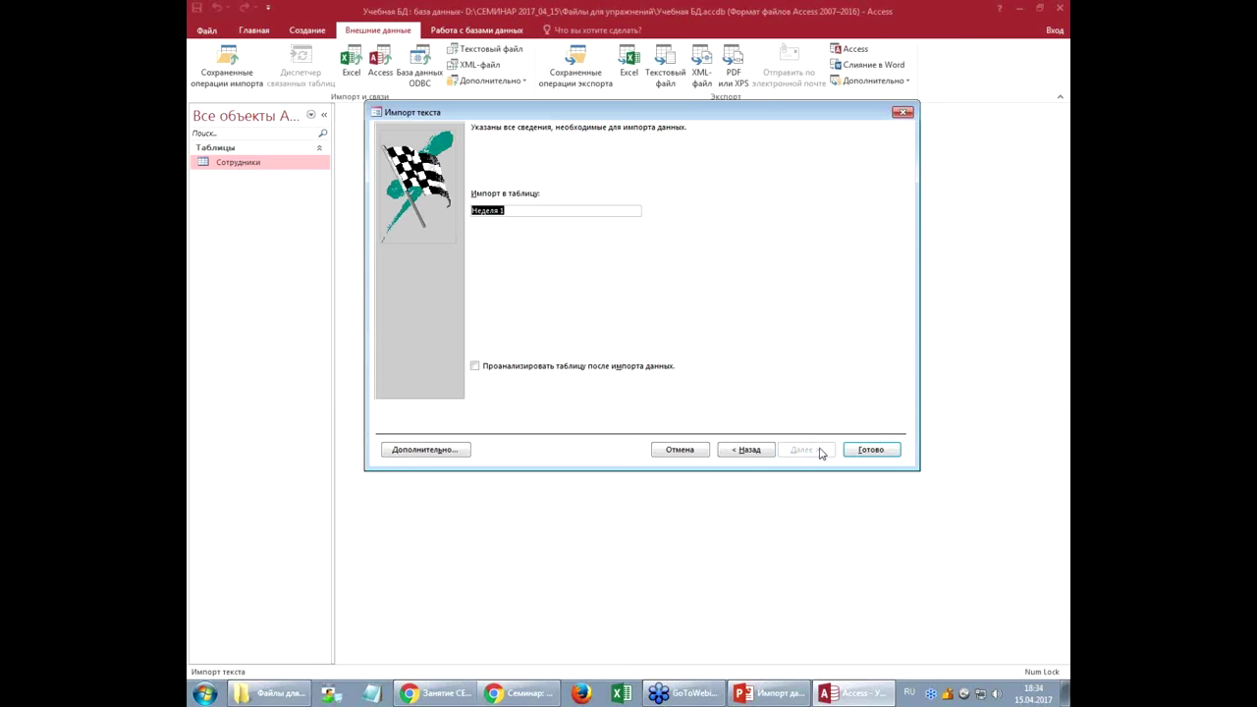
pyautogui.click(513, 210)
pyautogui.click(472, 210)
pyautogui.write('Данные')
pyautogui.press('Home')
pyautogui.write('Все')
pyautogui.click(521, 210)
pyautogui.press('BackSpace')
pyautogui.press('Home')
pyautogui.press('Delete')
pyautogui.press('Delete')
pyautogui.press('Delete')
pyautogui.press('Delete')
pyautogui.press('BackSpace')
pyautogui.press('BackSpace')
pyautogui.press('BackSpace')
pyautogui.press('BackSpace')
pyautogui.press('BackSpace')
pyautogui.press('BackSpace')
pyautogui.press('BackSpace')
pyautogui.press('BackSpace')
pyautogui.write('_за_в_недели')
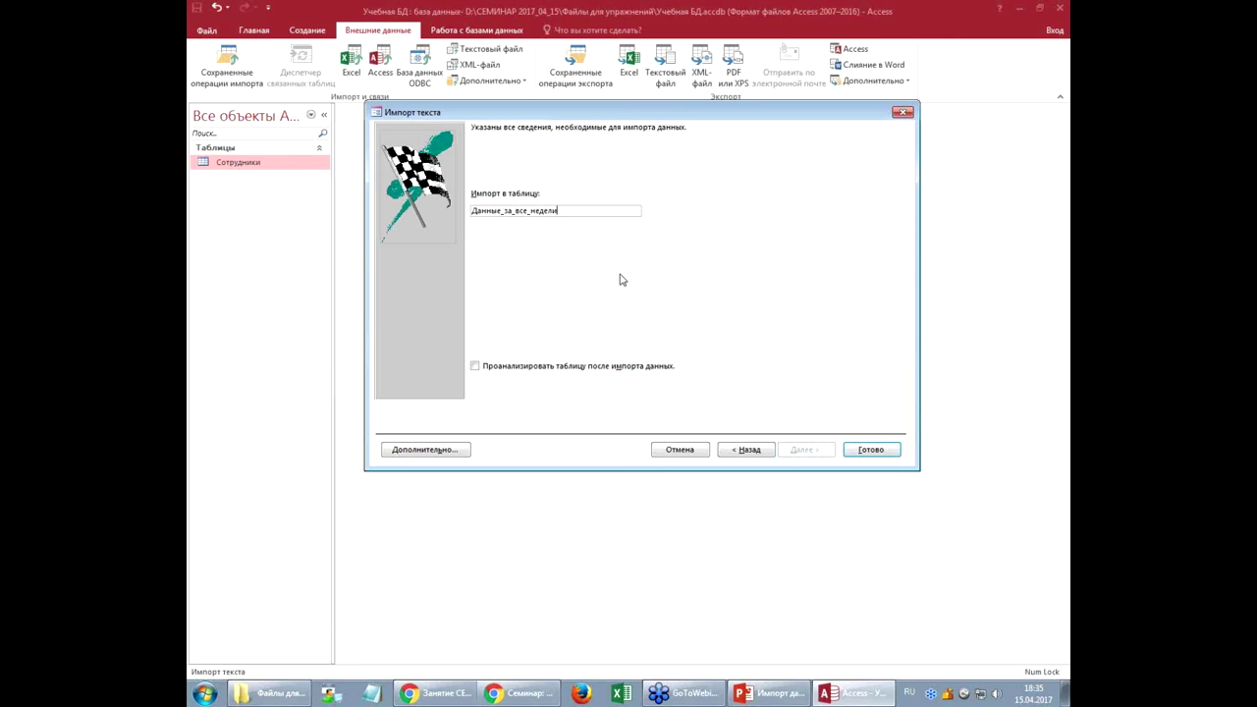
# Step: Finish the import without saving its steps and open the Данные_за_все_недели table
pyautogui.click(866, 449)
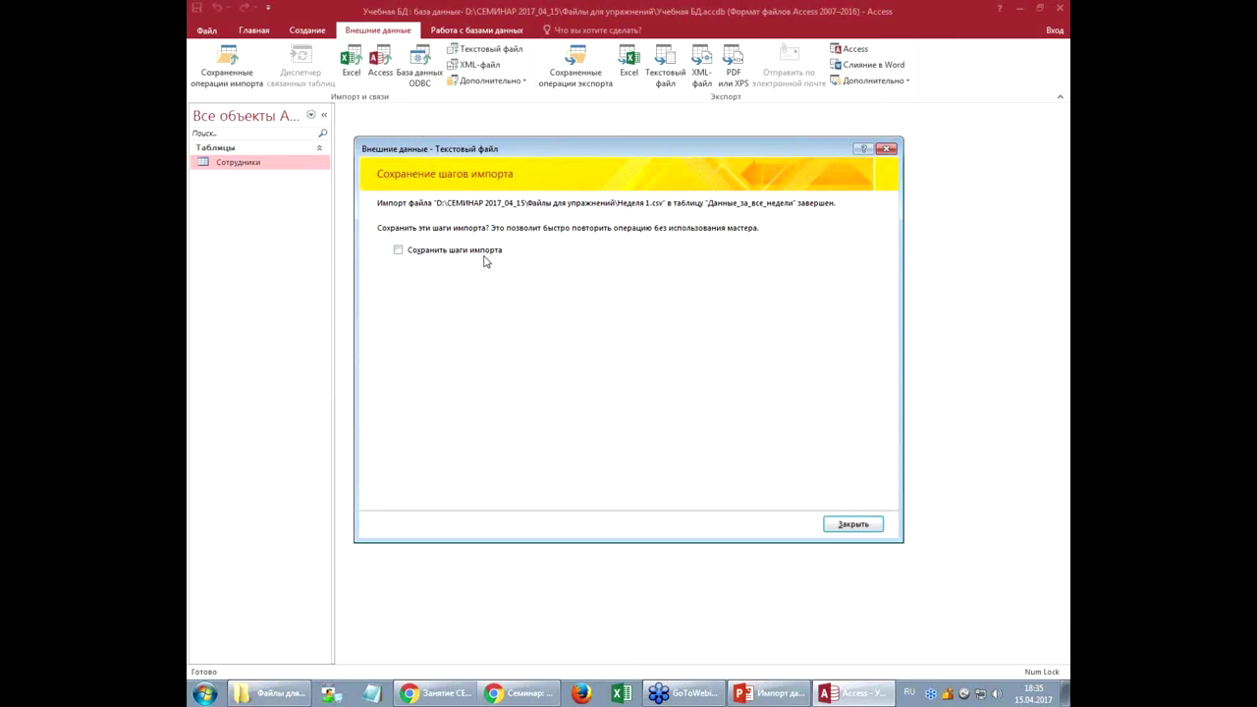
pyautogui.click(853, 525)
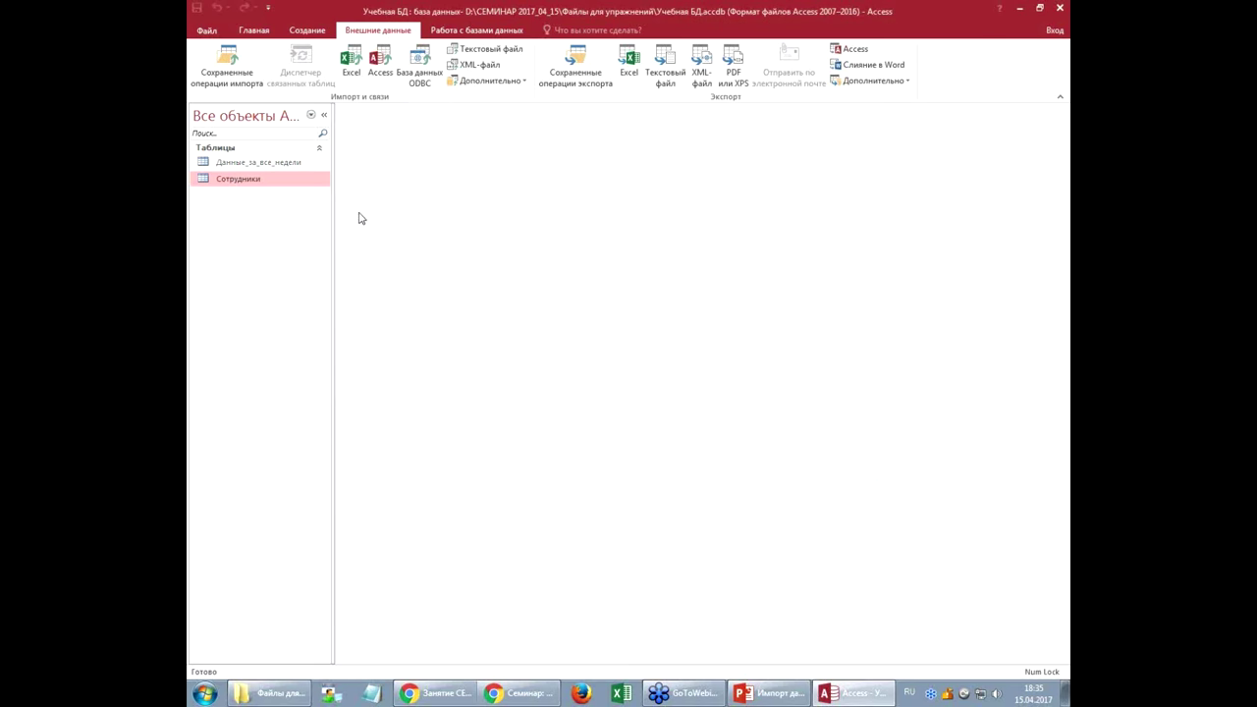
pyautogui.doubleClick(291, 164)
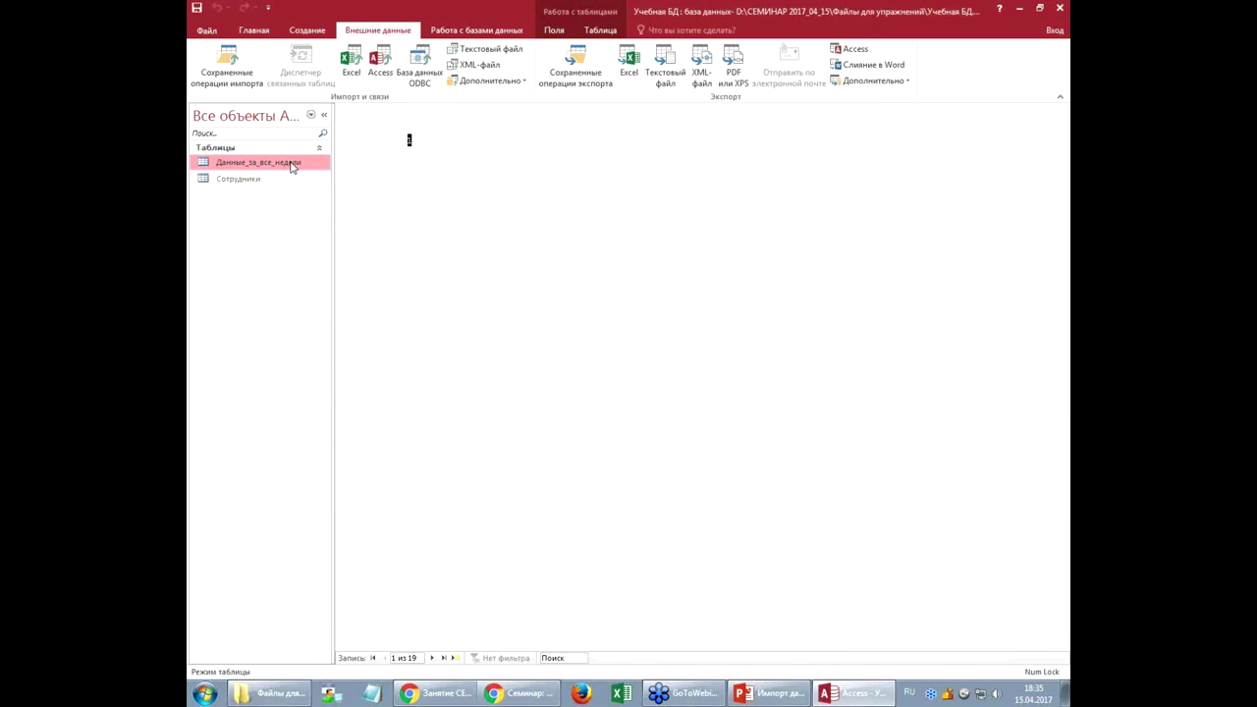
pyautogui.click(434, 207)
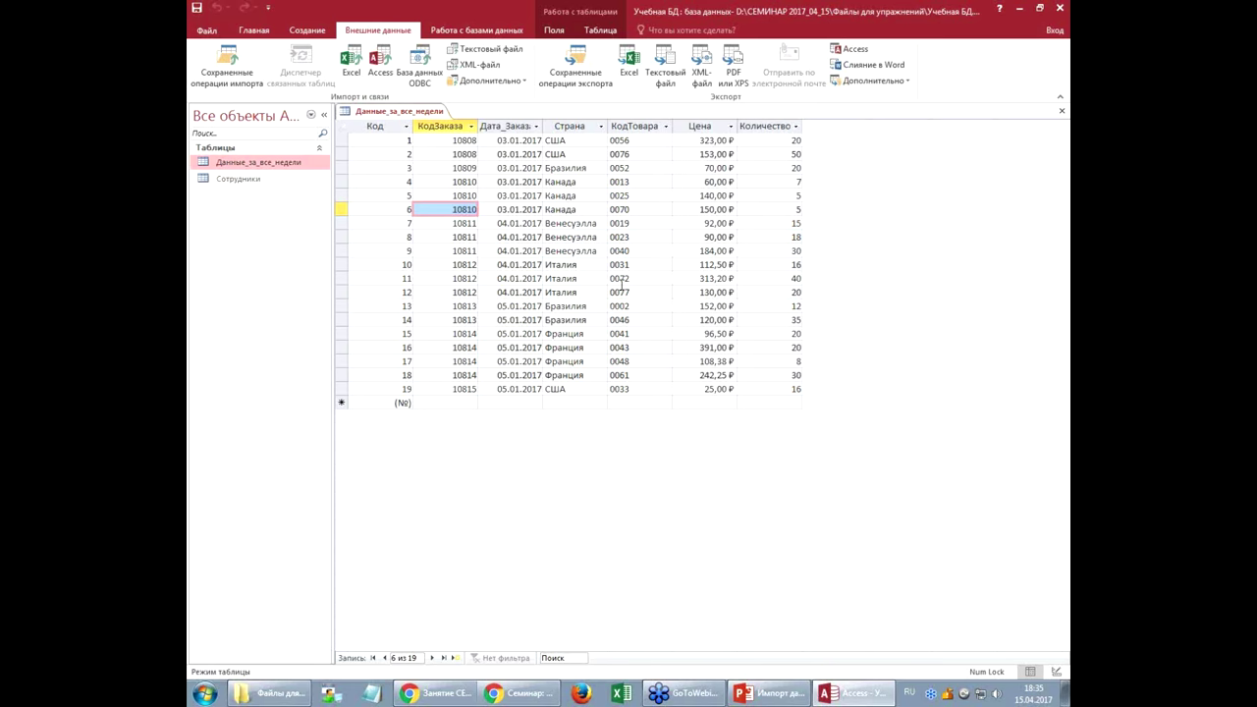
# Step: Switch to the Файлы для упражнений folder and open Неделя 2.csv in Notepad (Блокнот)
pyautogui.click(275, 693)
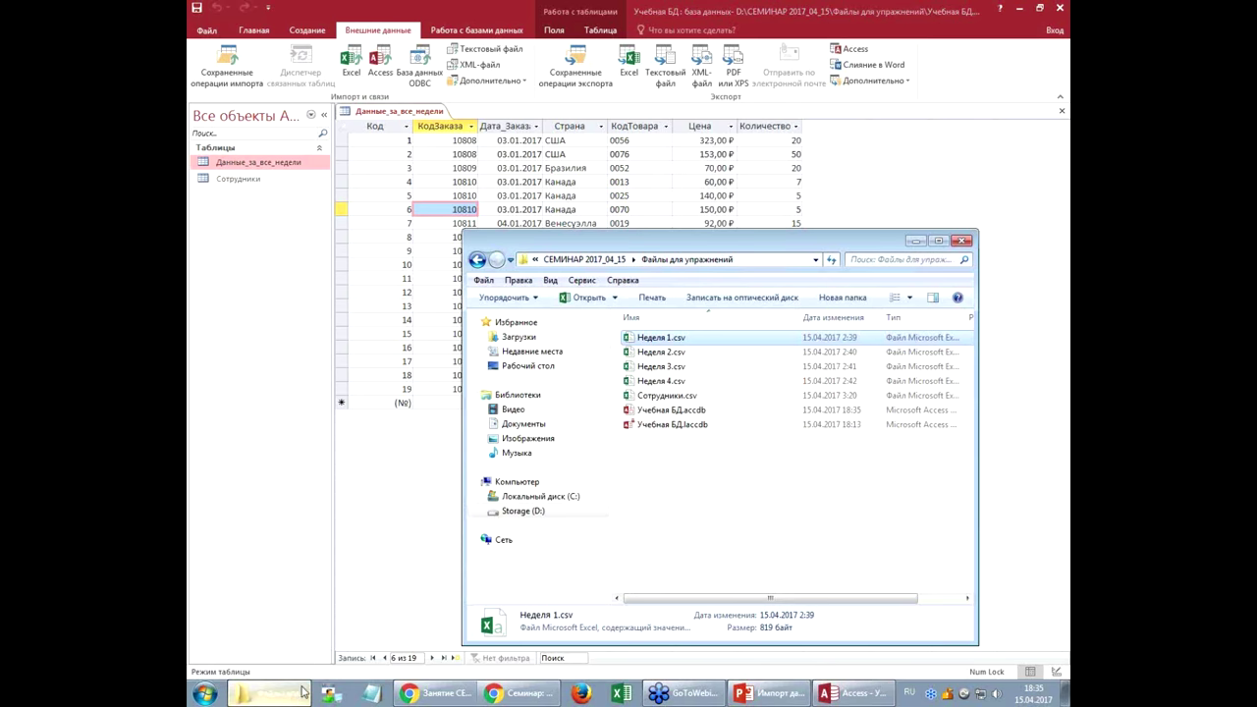
pyautogui.click(712, 447)
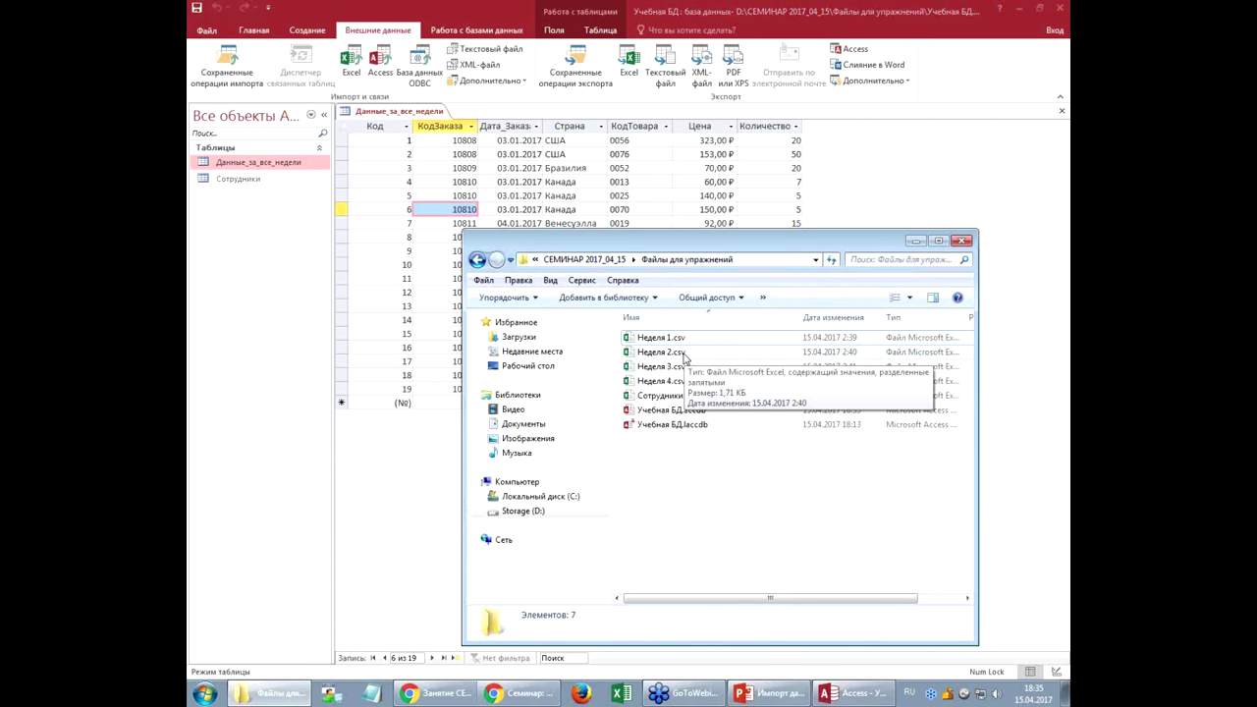
pyautogui.rightClick(684, 357)
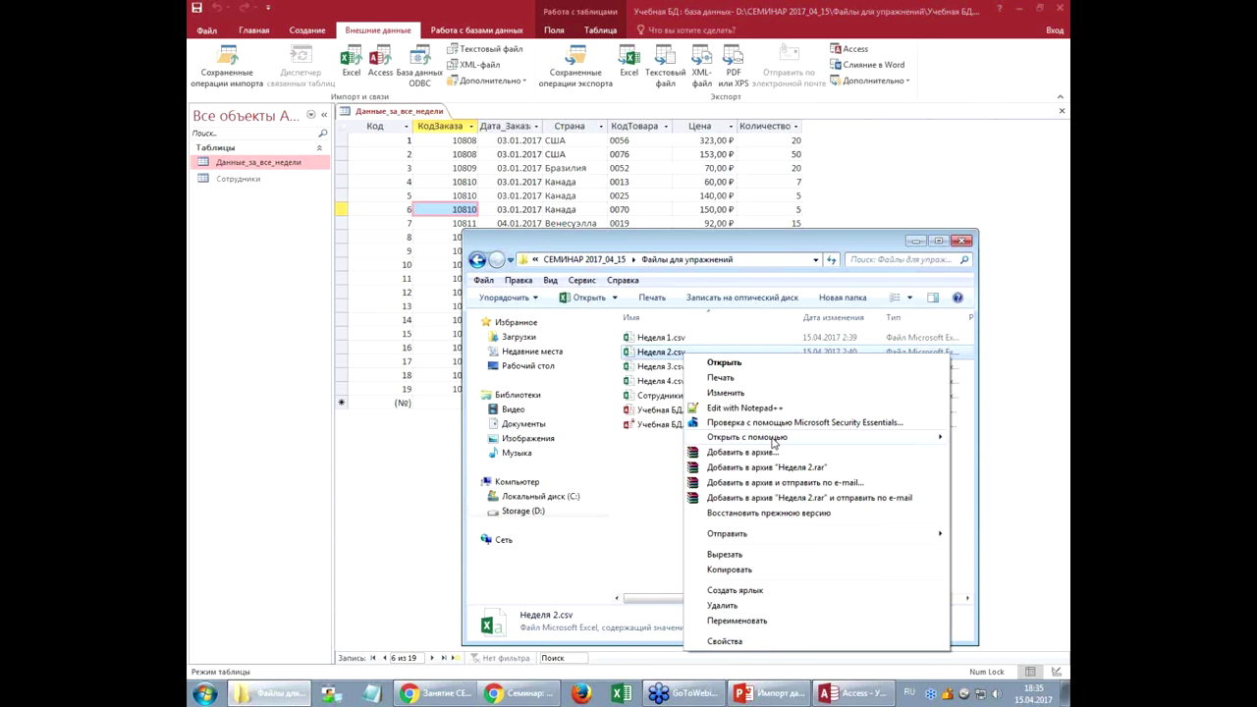
pyautogui.moveTo(771, 438)
pyautogui.click(622, 475)
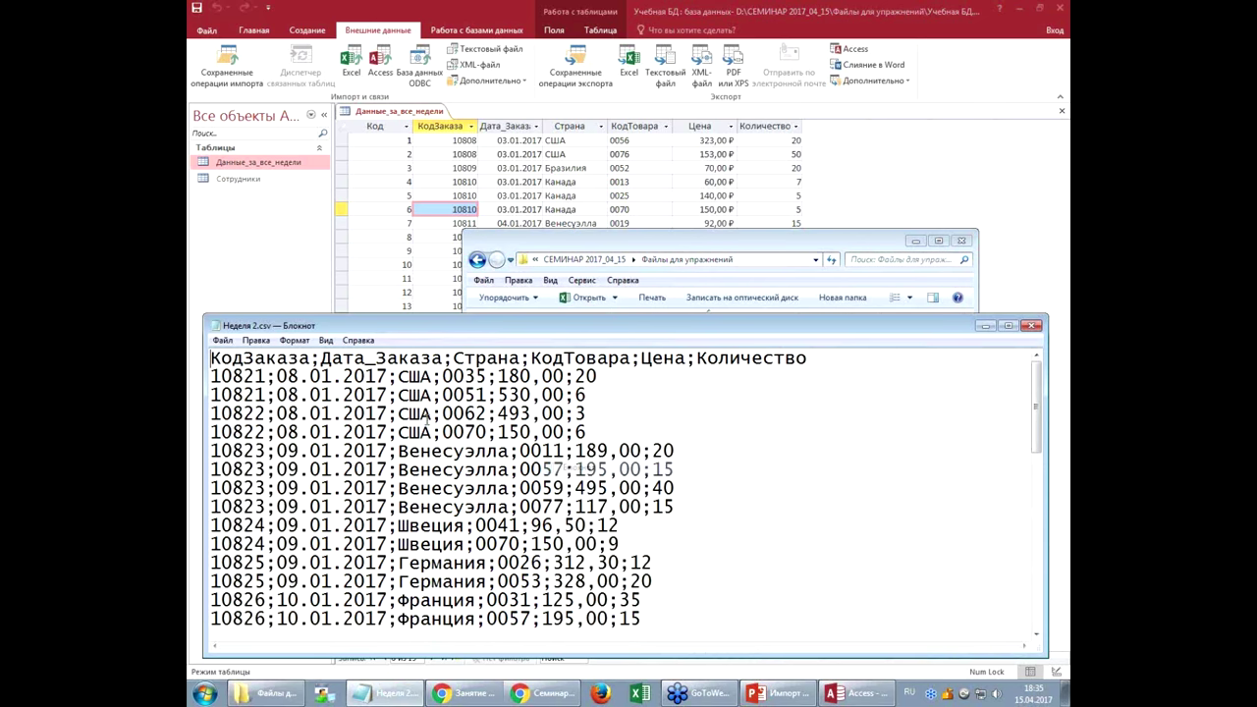
# Step: Examine the header row and order records of Неделя 2.csv through to its end, close the file and return to Access
pyautogui.hotkey('alt', 'shift')
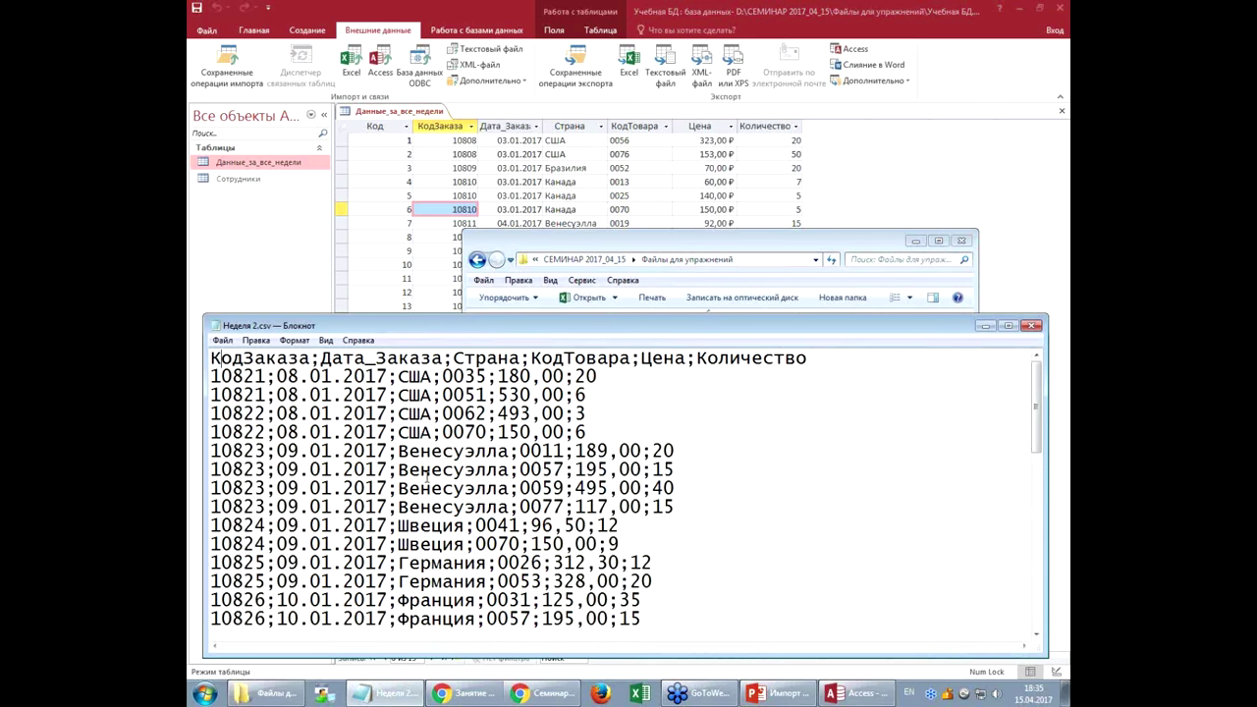
pyautogui.scroll(-9, 427, 478)
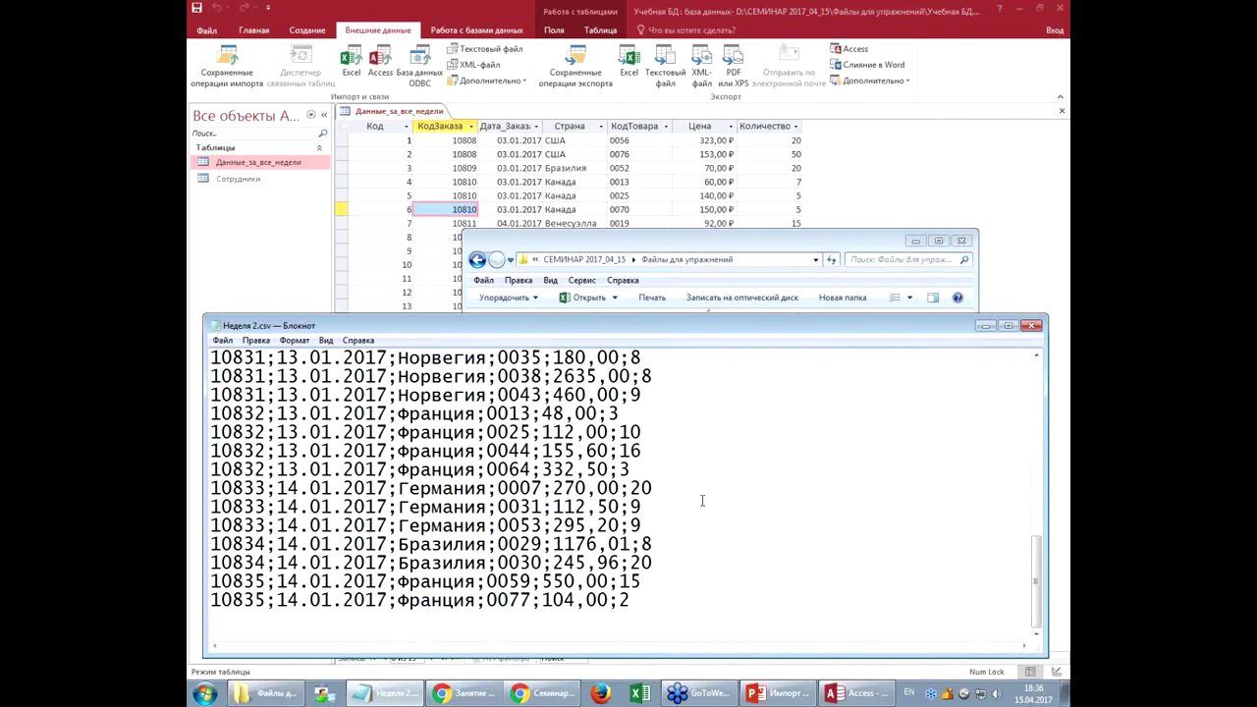
pyautogui.press('Home')
pyautogui.hotkey('shift', 'End')
pyautogui.click(512, 488)
pyautogui.click(1030, 325)
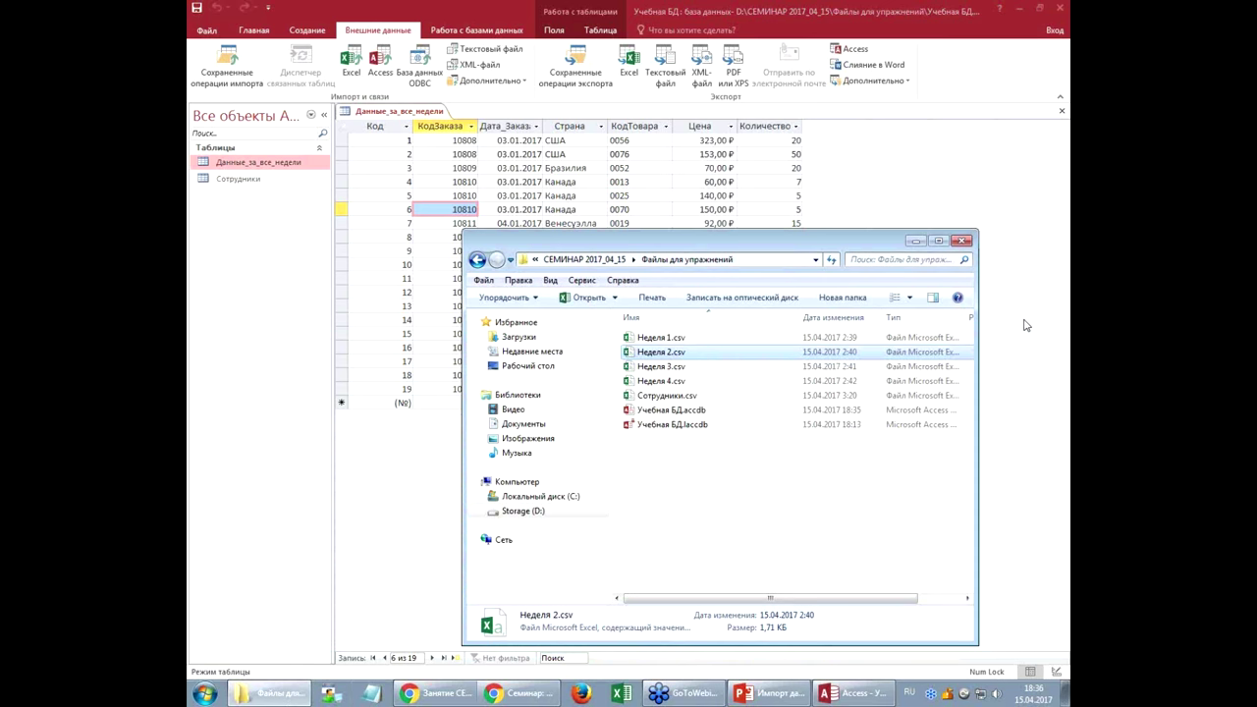
pyautogui.click(1024, 323)
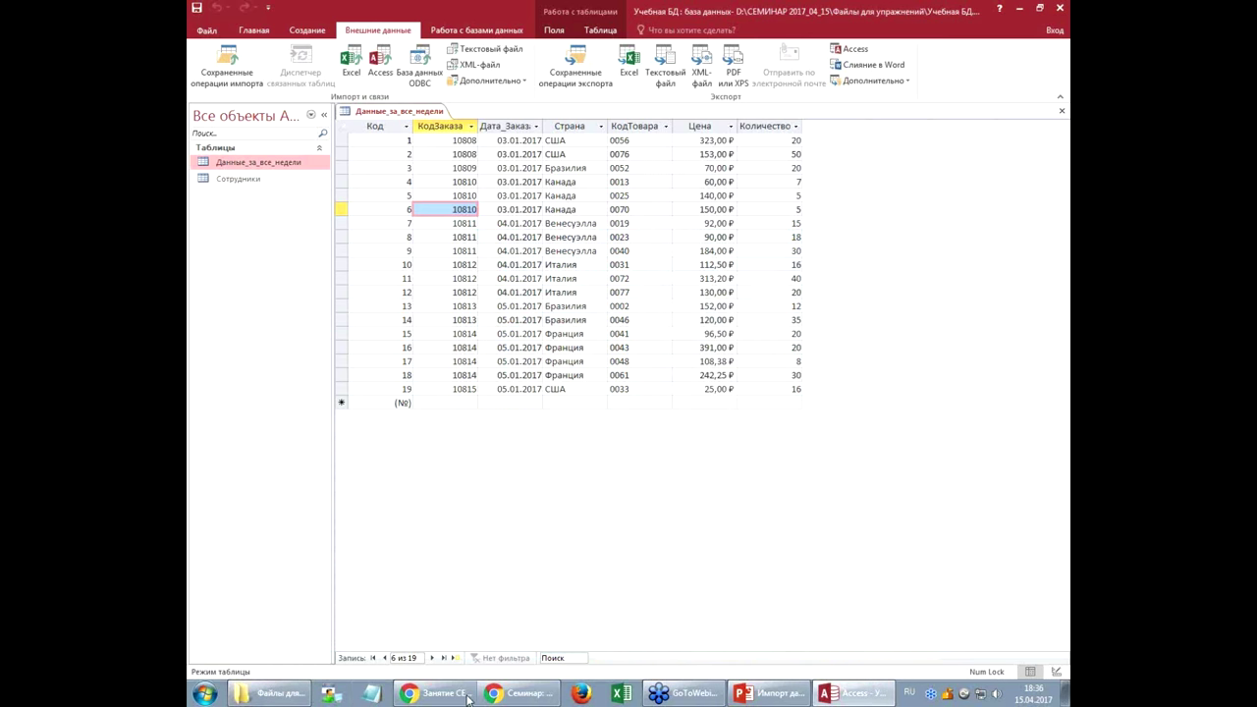
# Step: Switch to PowerPoint, review the slide Автоматизация импорта CSV about appending data and saving imports, and return to Access
pyautogui.click(841, 699)
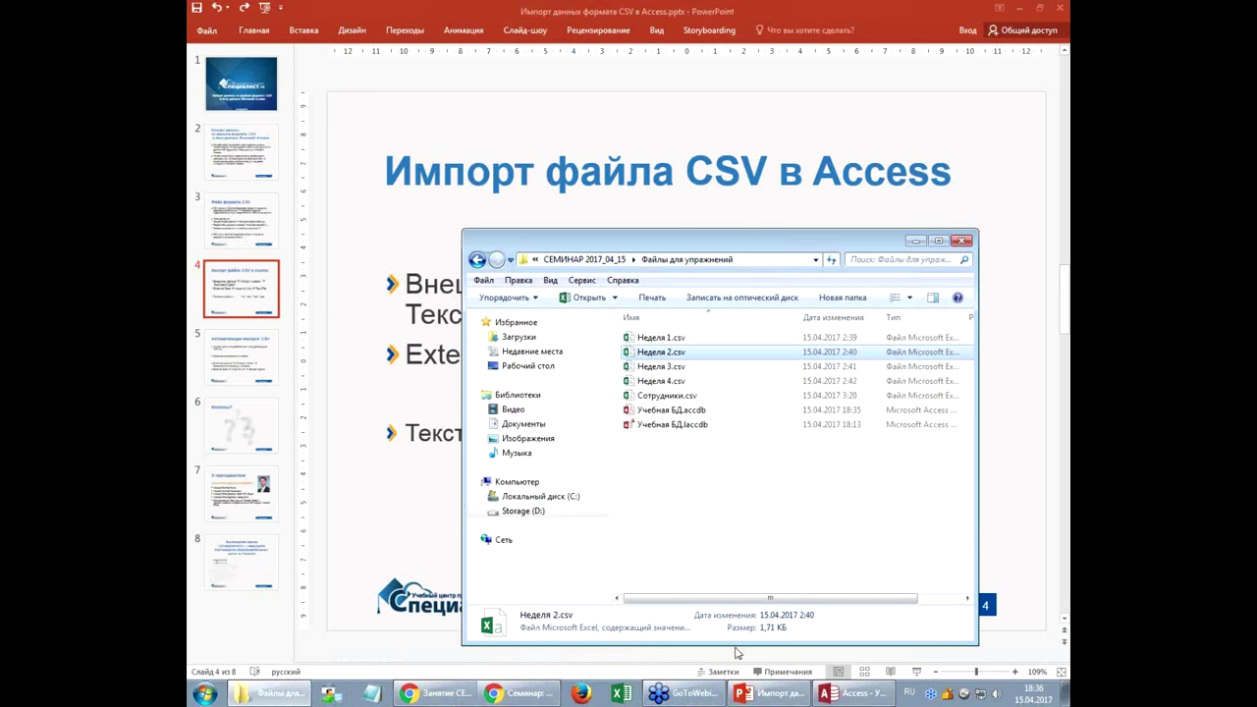
pyautogui.click(421, 344)
pyautogui.click(234, 355)
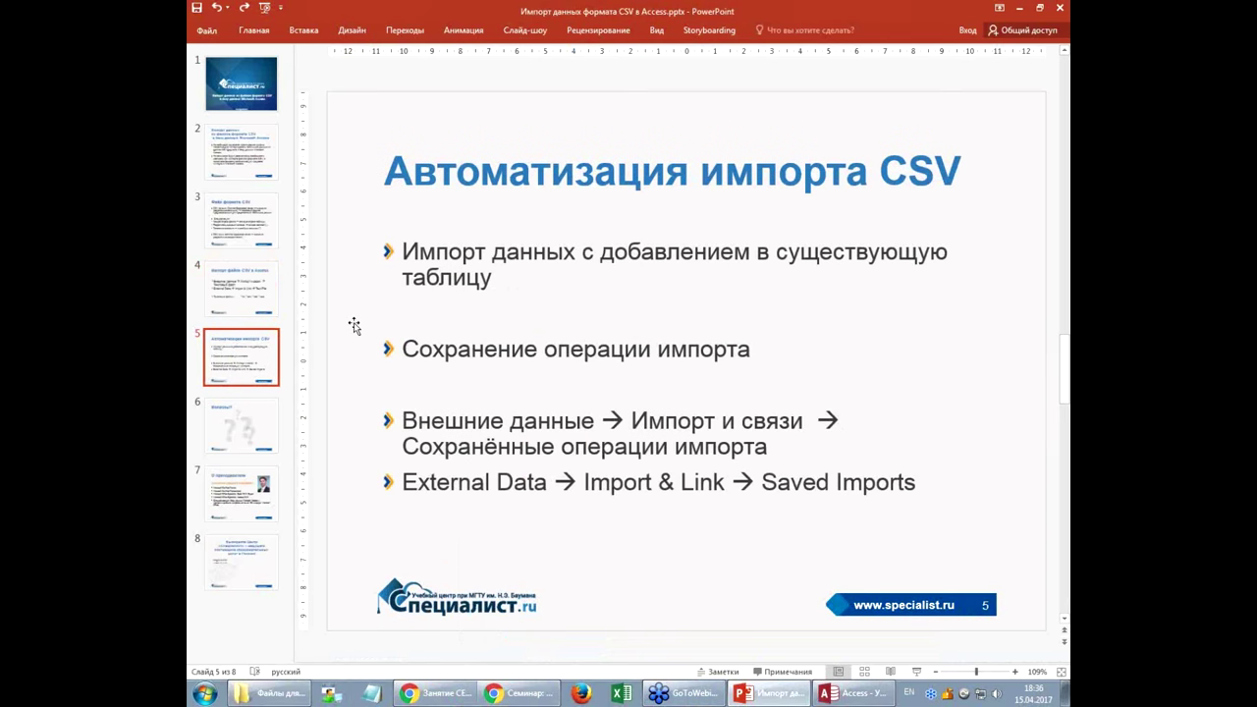
pyautogui.click(405, 252)
pyautogui.tripleClick(512, 257)
pyautogui.press('End')
pyautogui.press('Return')
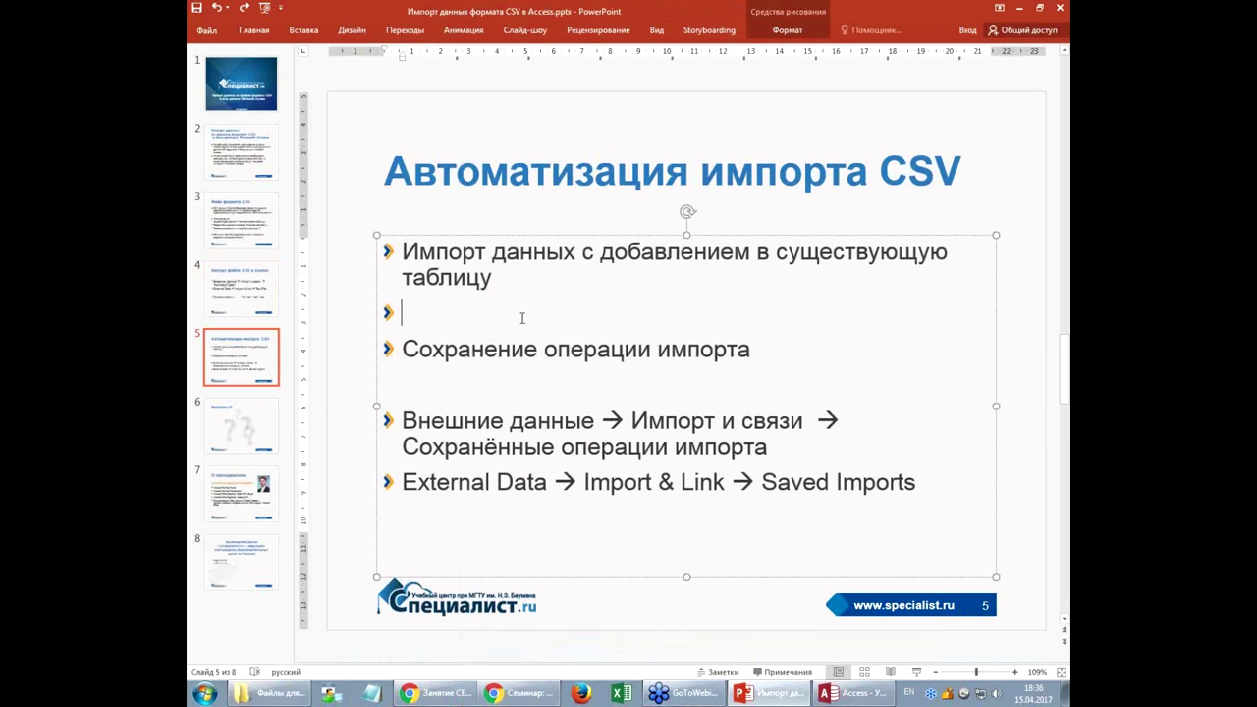
pyautogui.click(512, 192)
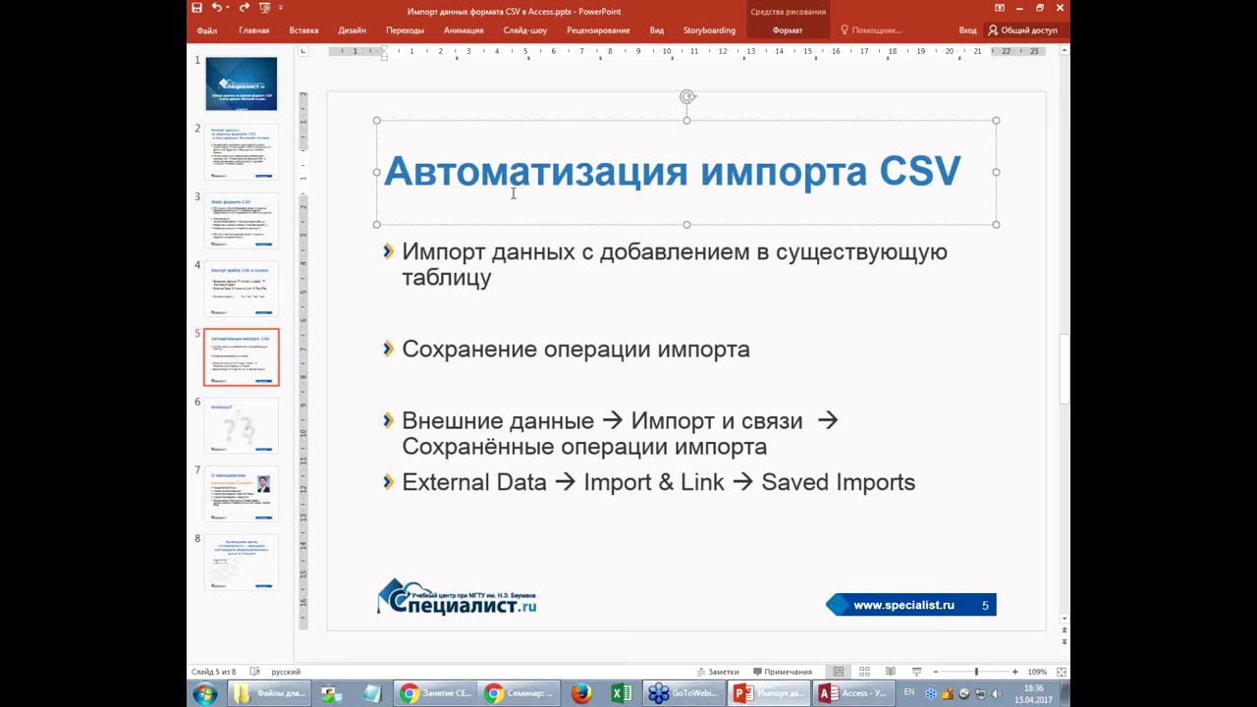
pyautogui.click(853, 693)
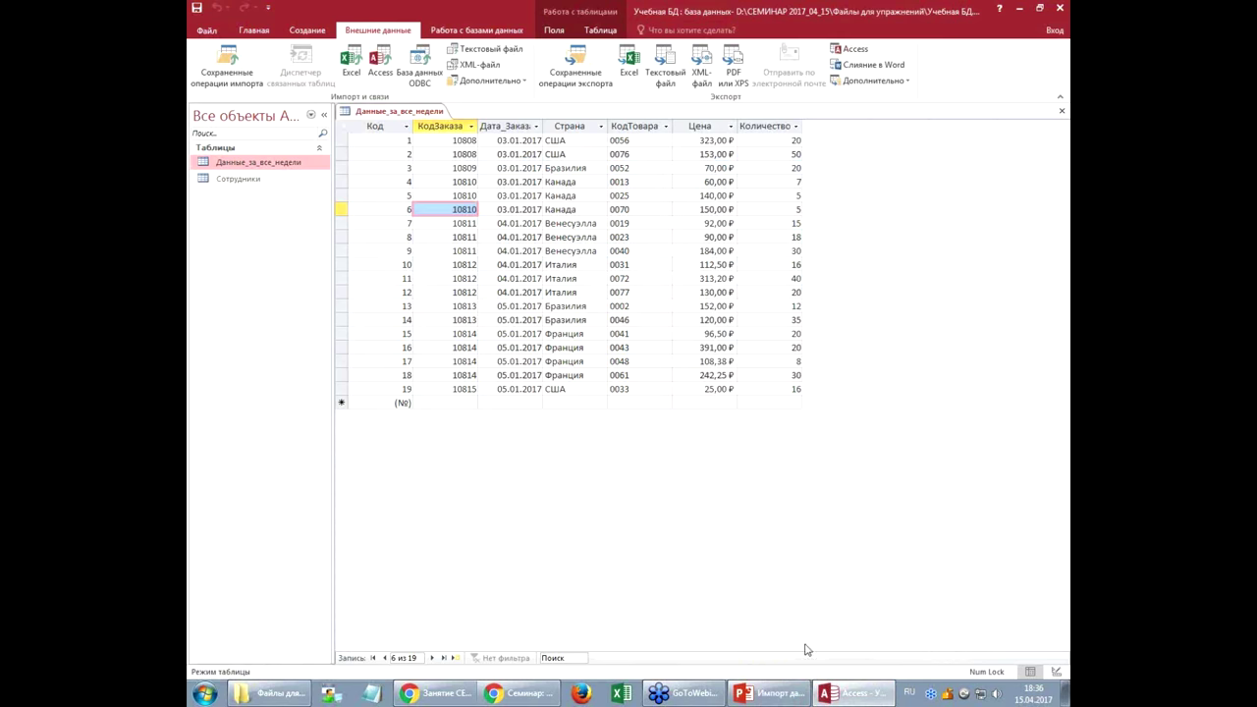
# Step: Examine the КодЗаказа, Дата_Заказа, Страна, КодТовара and Цена columns of the Данные_за_все_недели table in turn
pyautogui.click(444, 126)
pyautogui.click(503, 127)
pyautogui.click(566, 127)
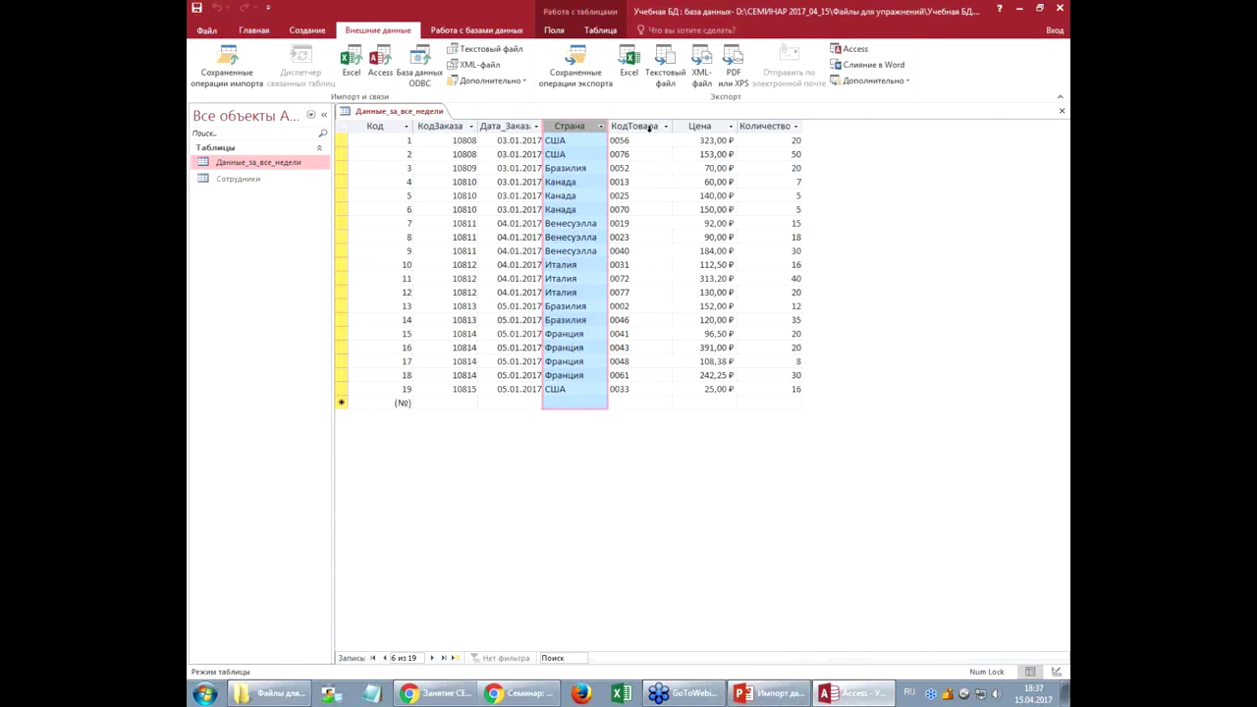
pyautogui.click(639, 127)
pyautogui.click(702, 126)
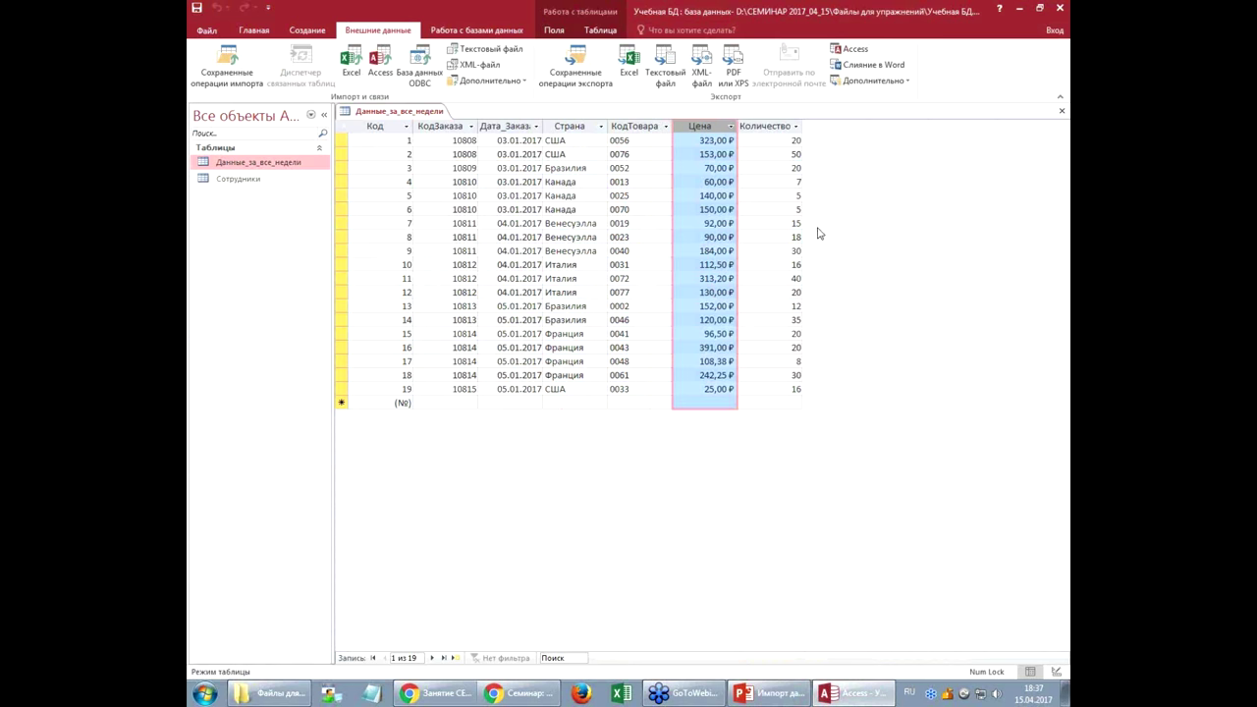
# Step: Widen the Количество column slightly and close the Данные_за_все_недели table, saving its layout
pyautogui.moveTo(801, 126); pyautogui.dragTo(807, 128)
pyautogui.click(752, 210)
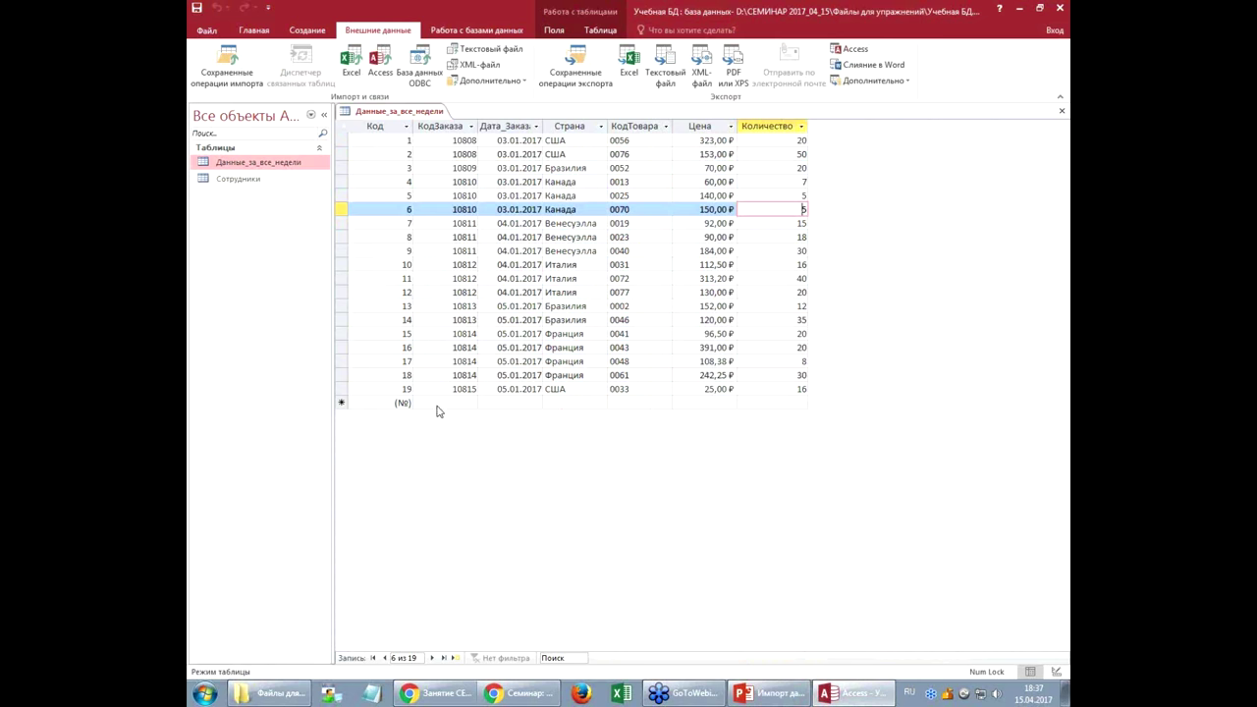
pyautogui.click(341, 403)
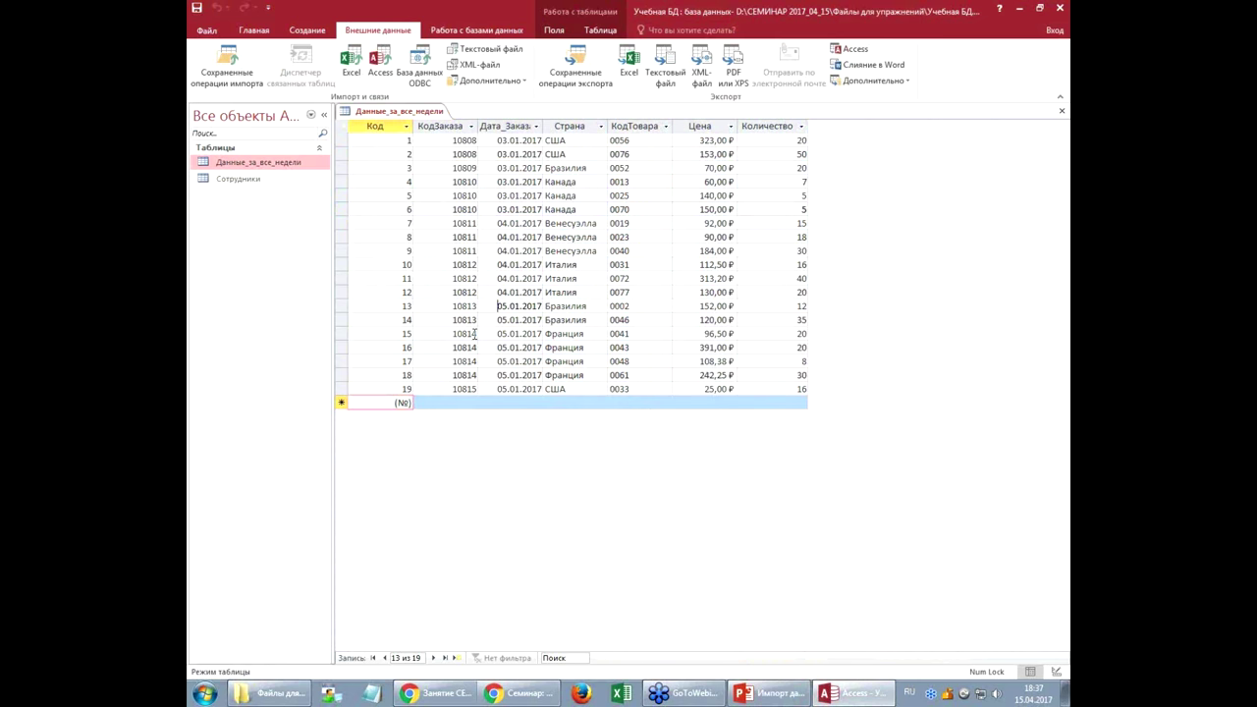
pyautogui.click(486, 305)
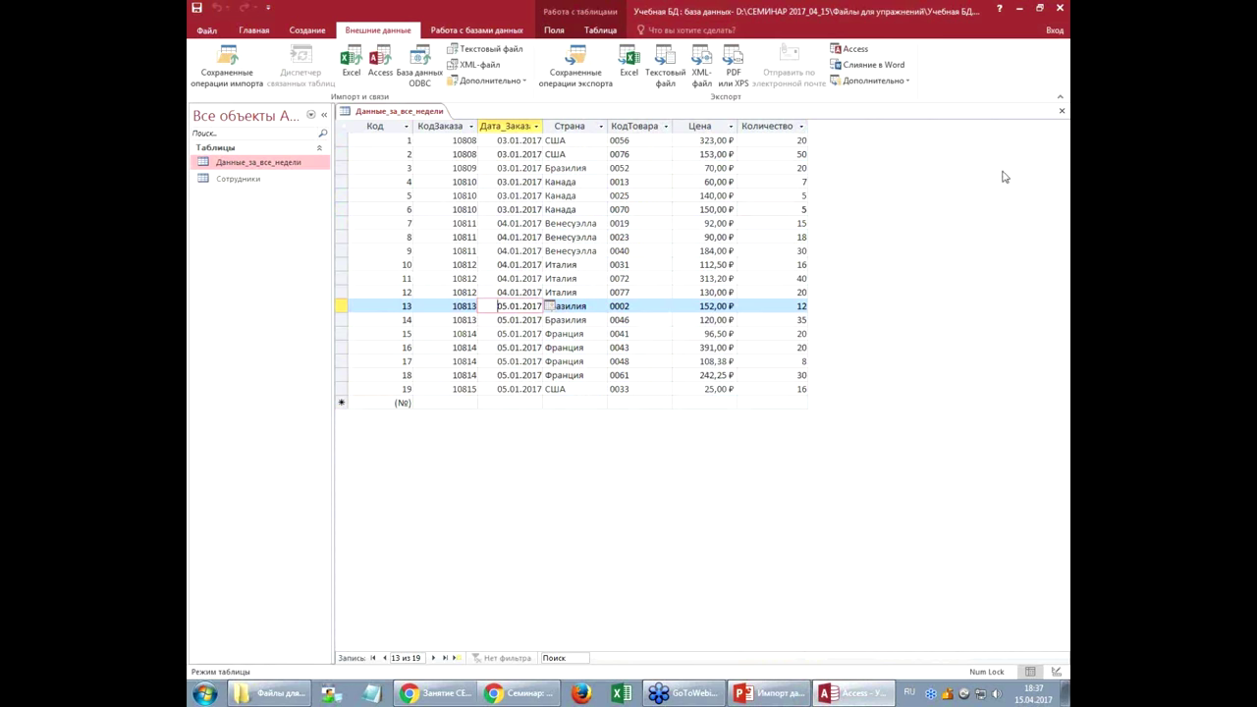
pyautogui.click(1063, 115)
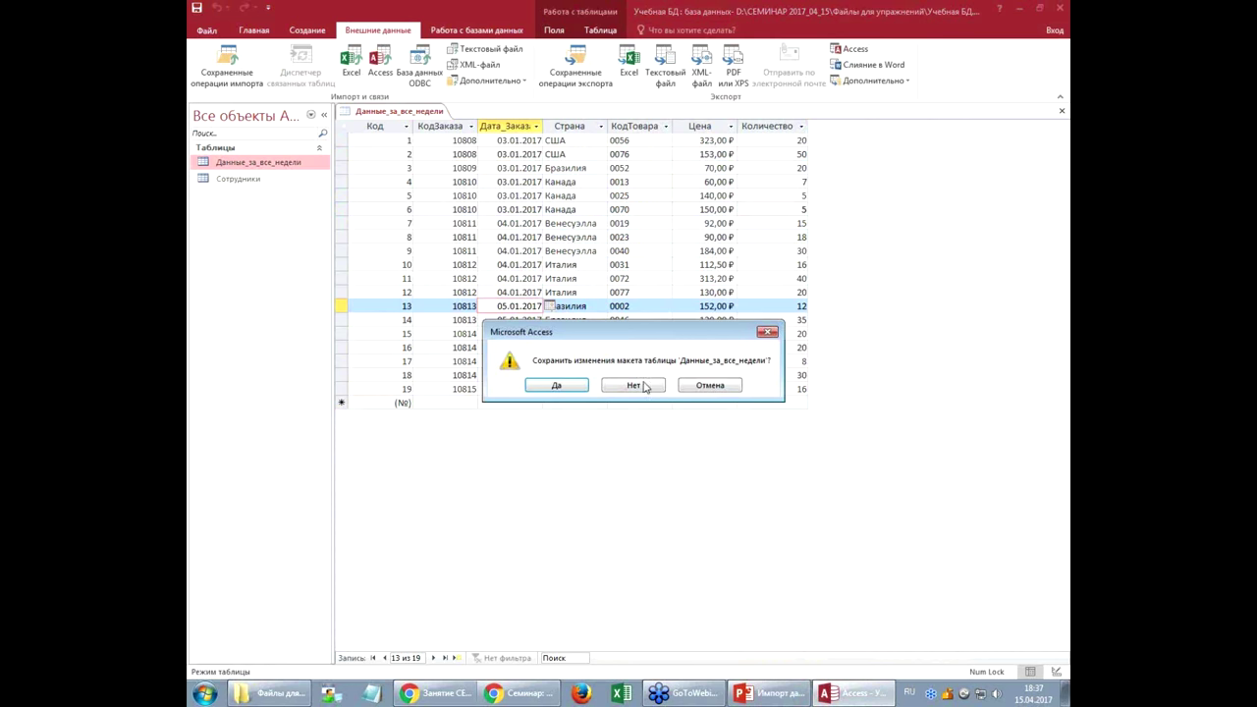
pyautogui.click(610, 385)
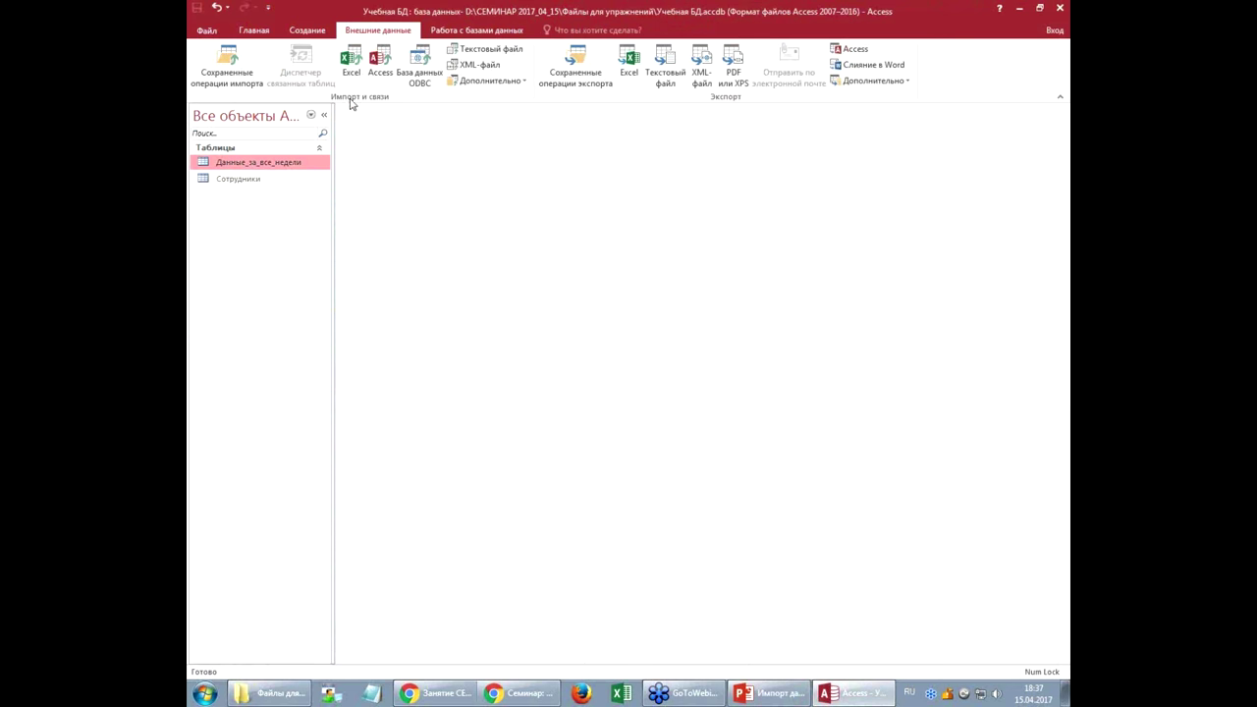
# Step: Start a text file import of Неделя 2.csv that appends a copy of its records to the Данные_за_все_недели table
pyautogui.click(493, 56)
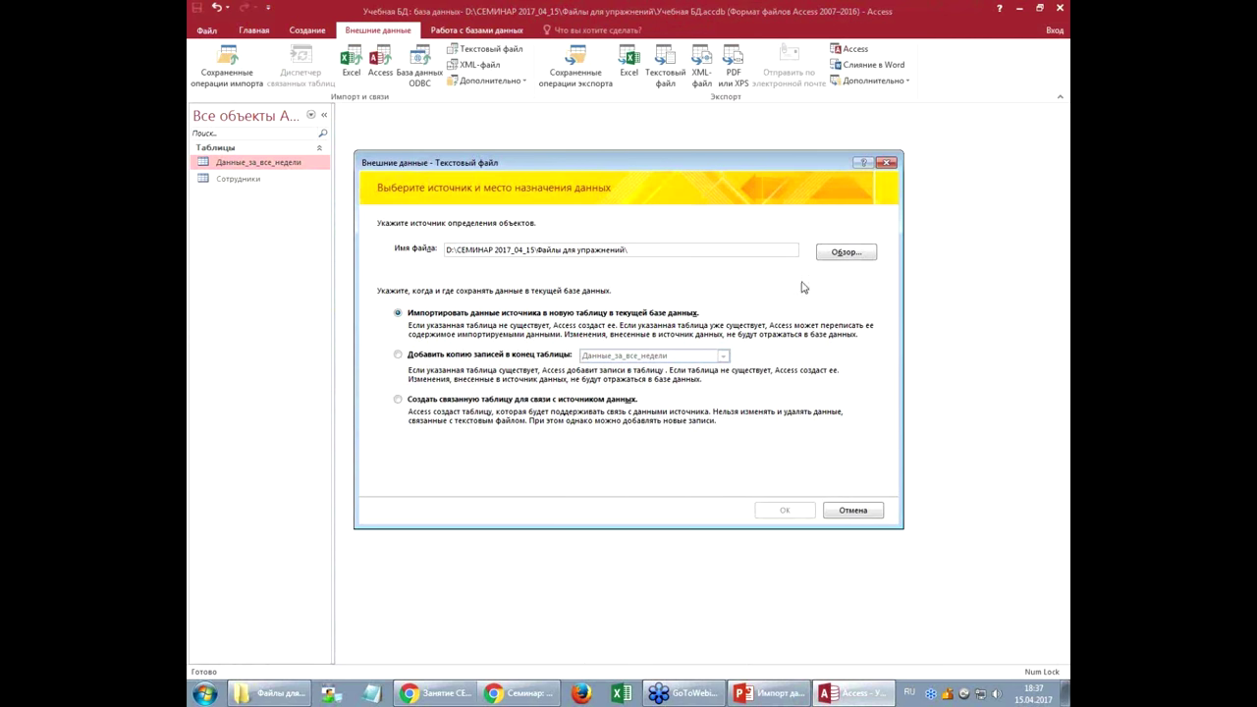
pyautogui.click(846, 252)
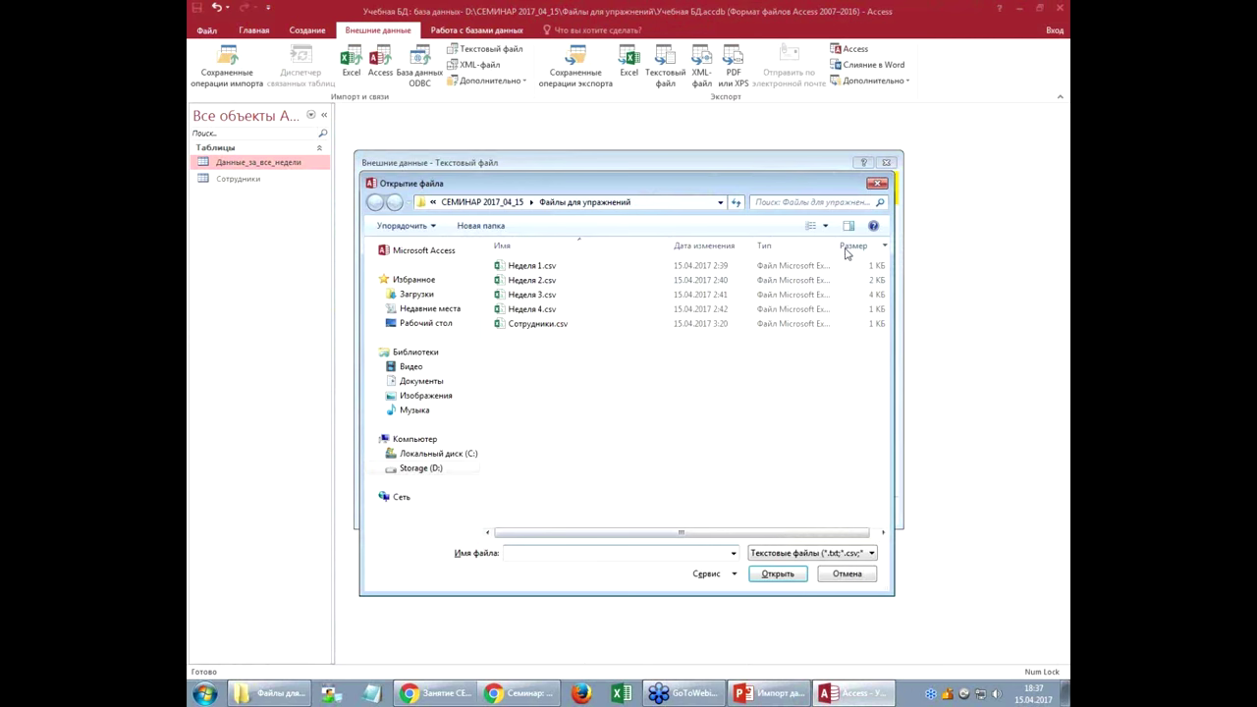
pyautogui.click(542, 282)
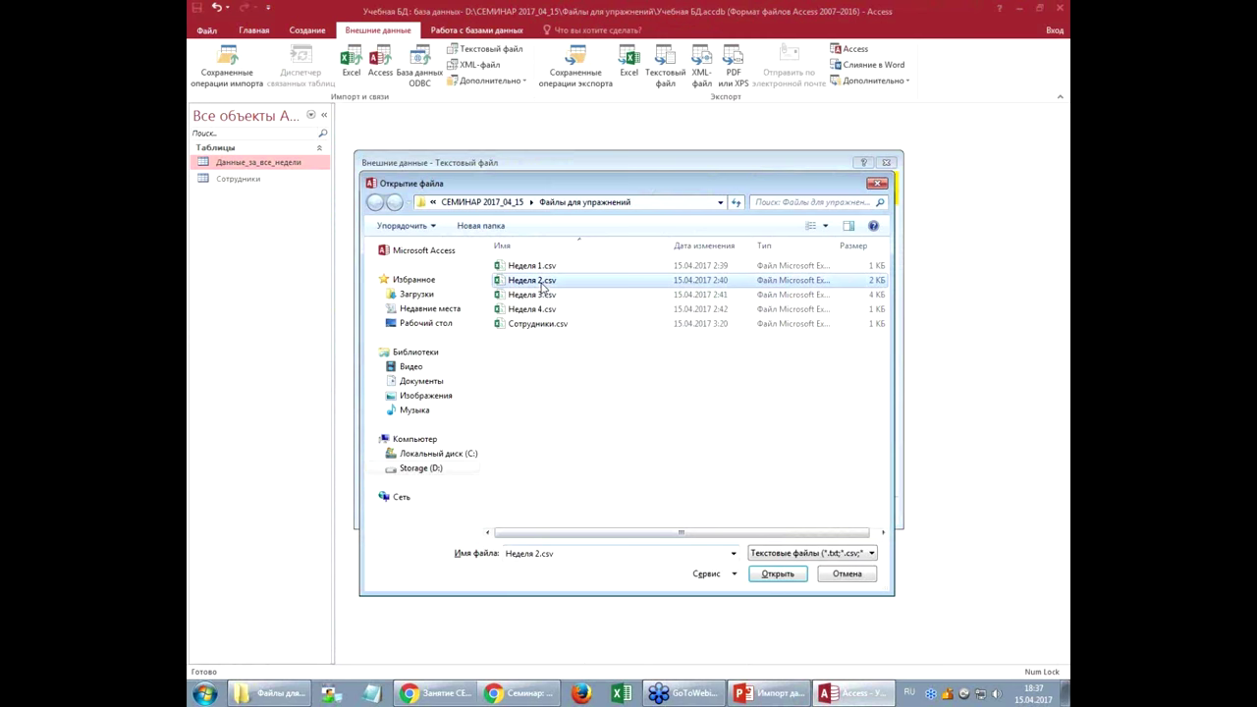
pyautogui.click(777, 574)
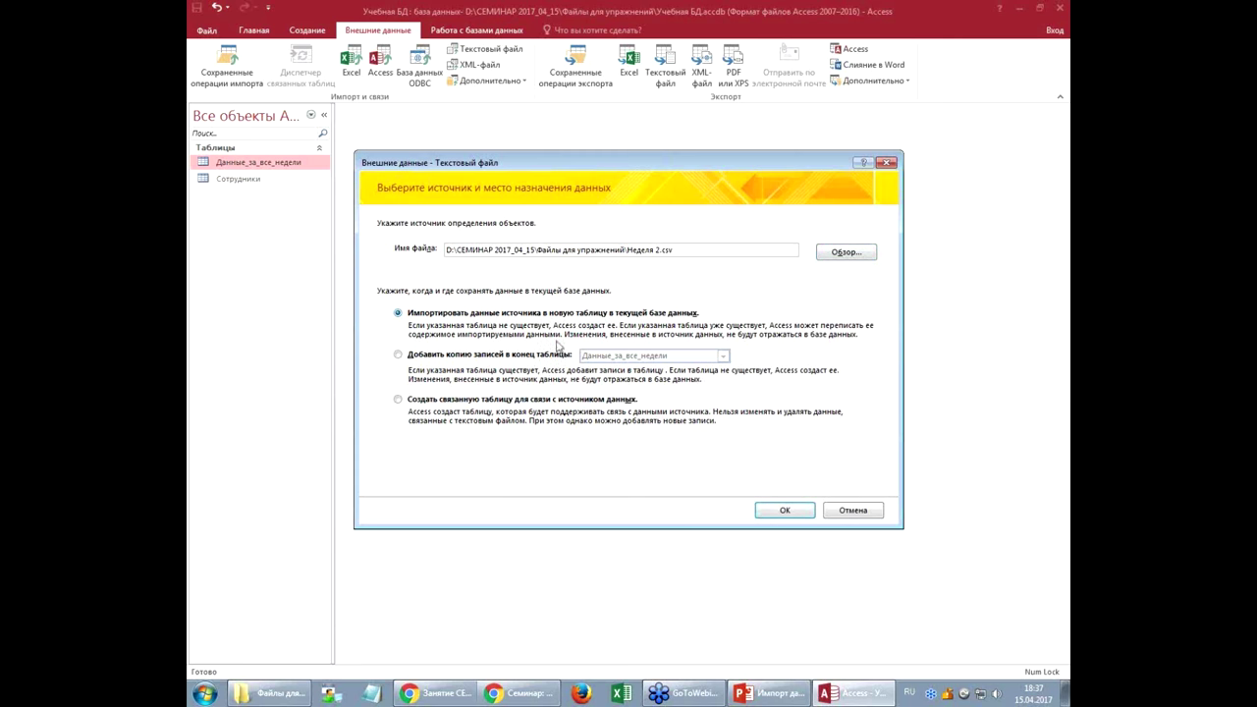
pyautogui.click(473, 357)
pyautogui.click(712, 358)
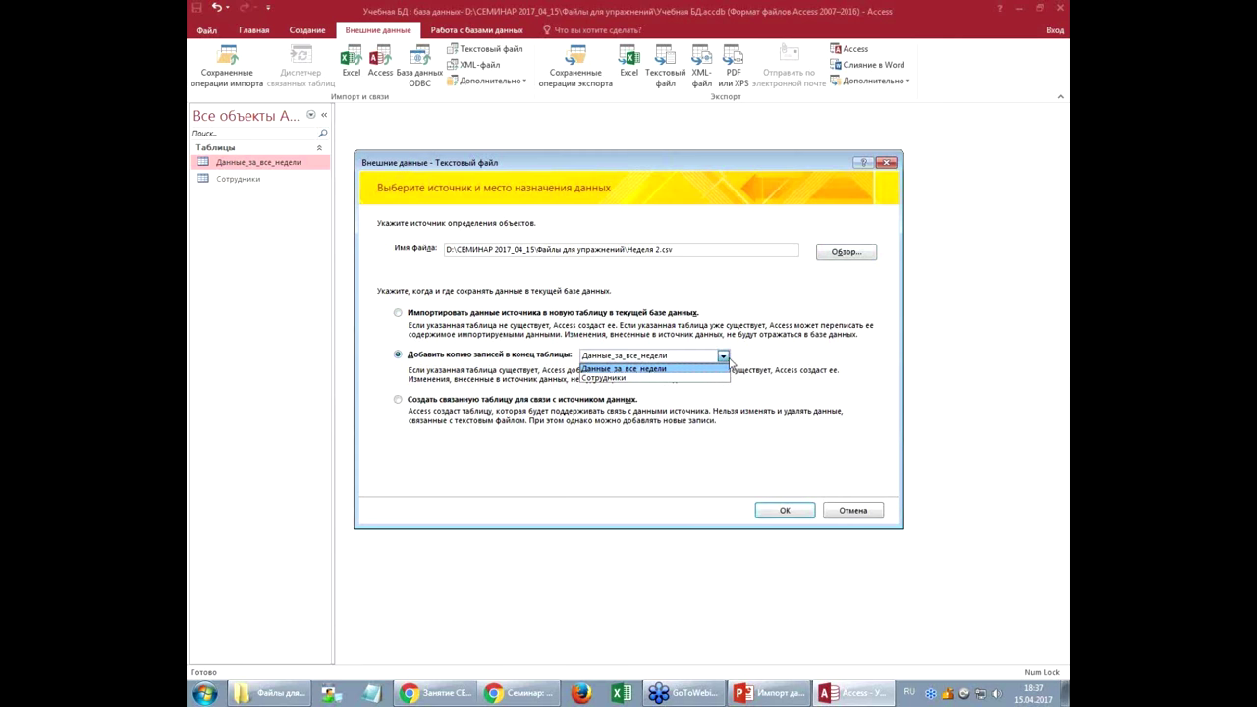
pyautogui.click(693, 371)
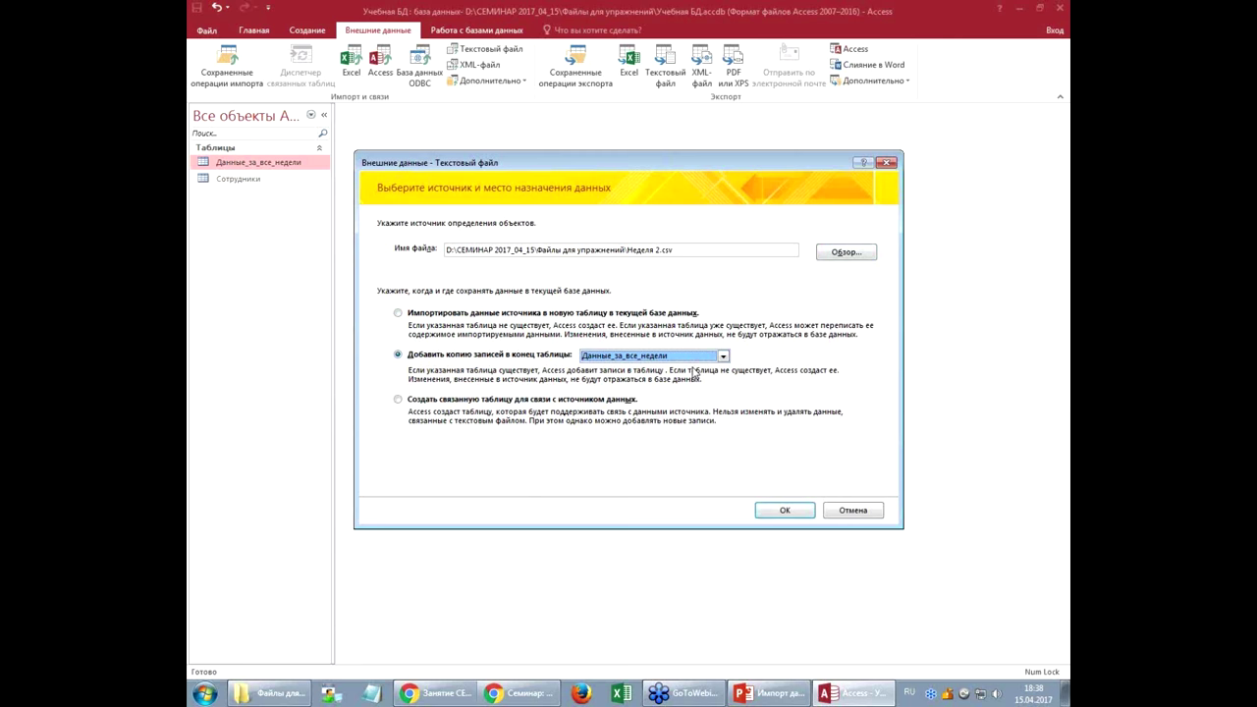
pyautogui.click(783, 510)
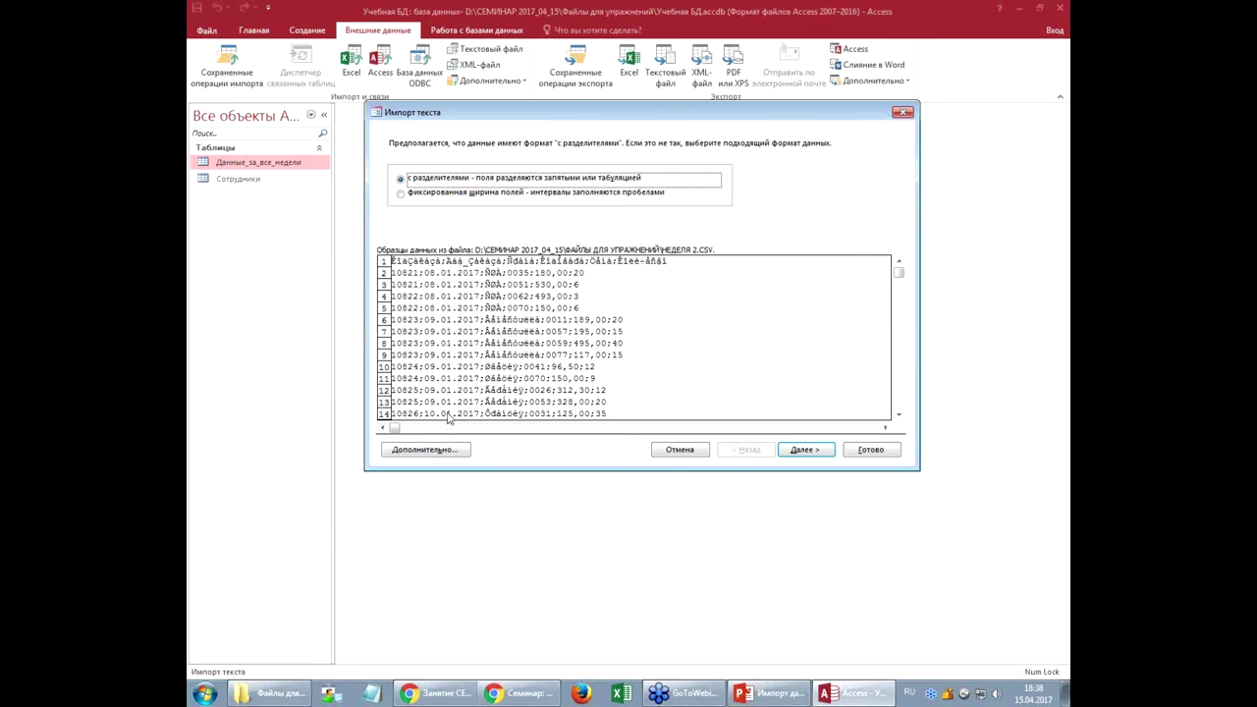
# Step: Set the code page to Кириллица (Windows) in the import specification for Неделя 2
pyautogui.click(439, 450)
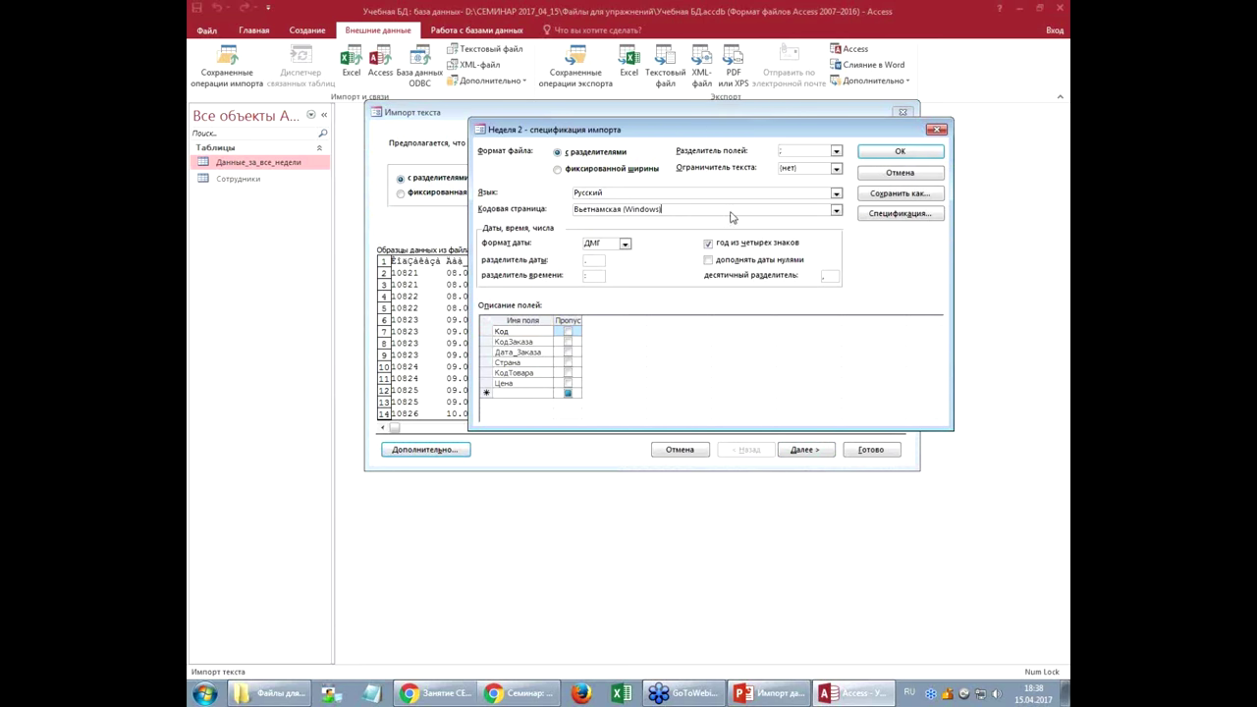
pyautogui.click(835, 210)
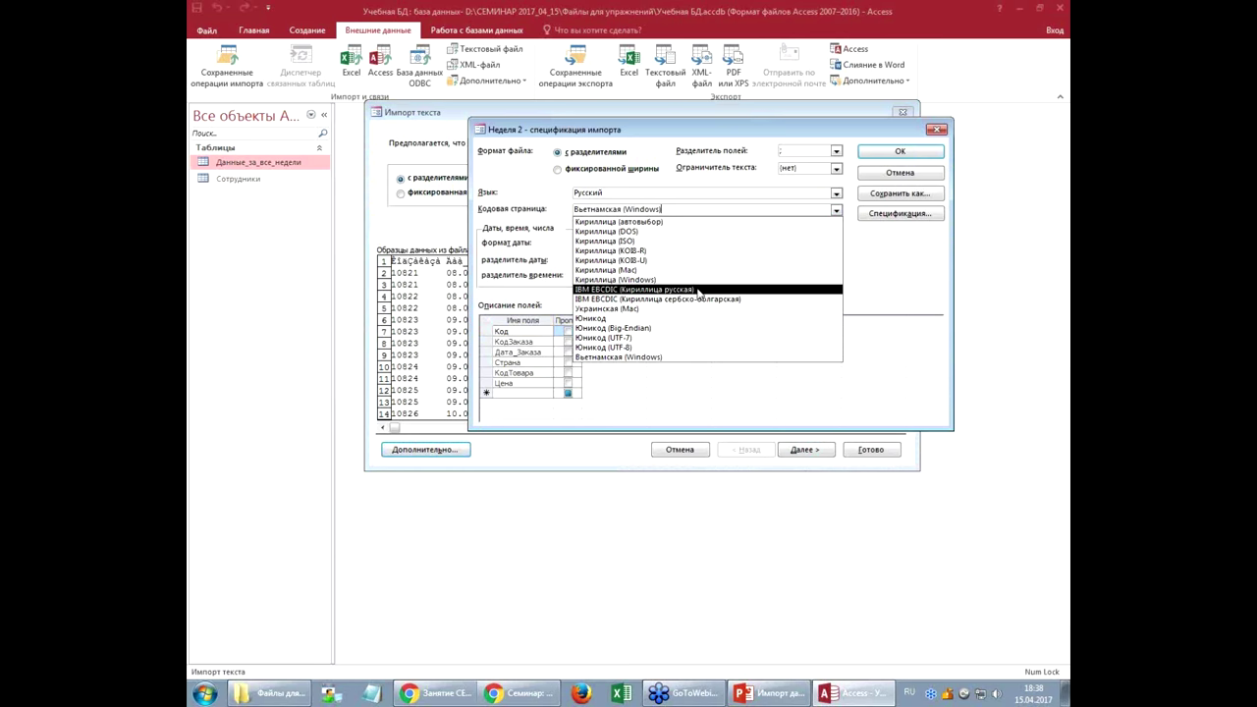
pyautogui.click(676, 280)
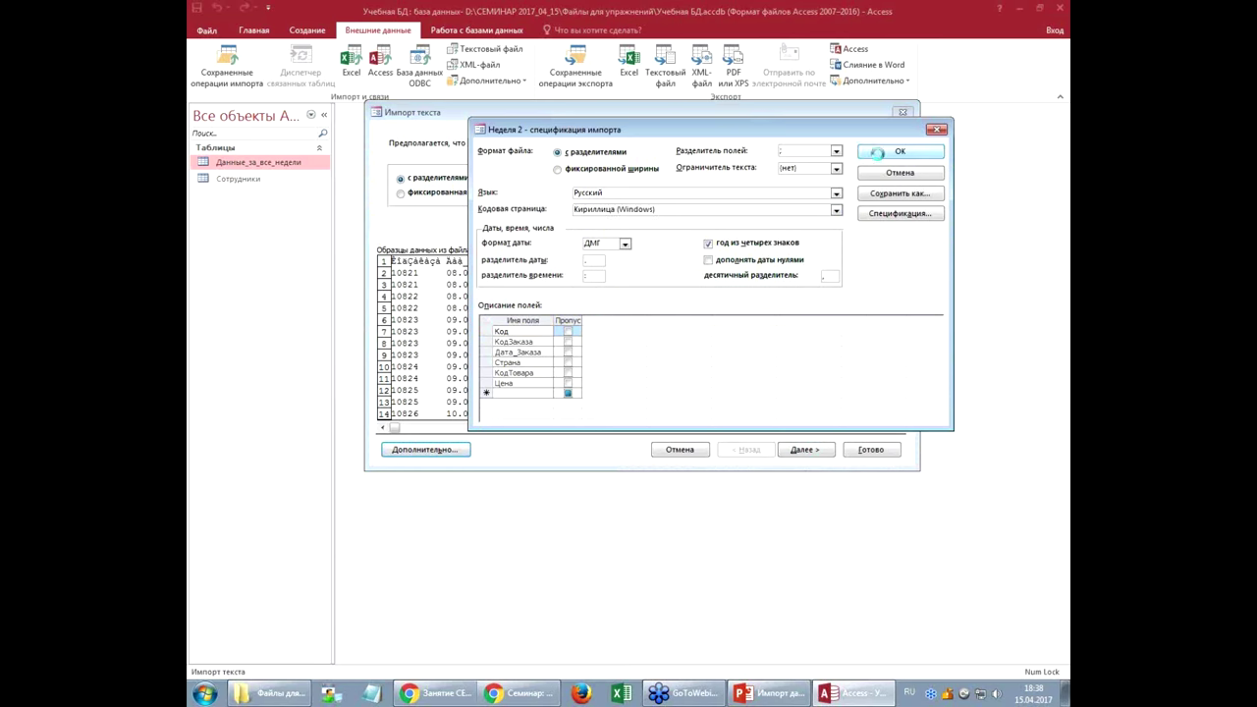
pyautogui.click(897, 152)
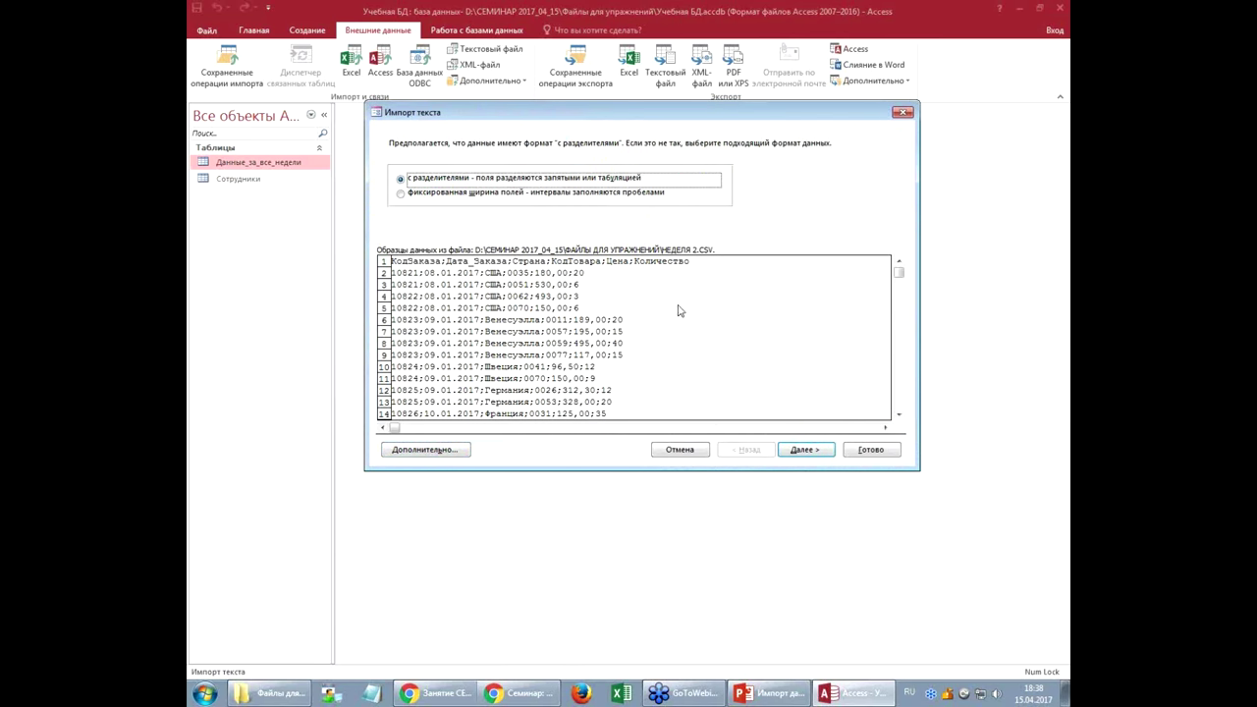
# Step: Mark the first row as containing field names, with semicolon as the delimiter, and complete the import into Данные_за_все_недели
pyautogui.click(801, 450)
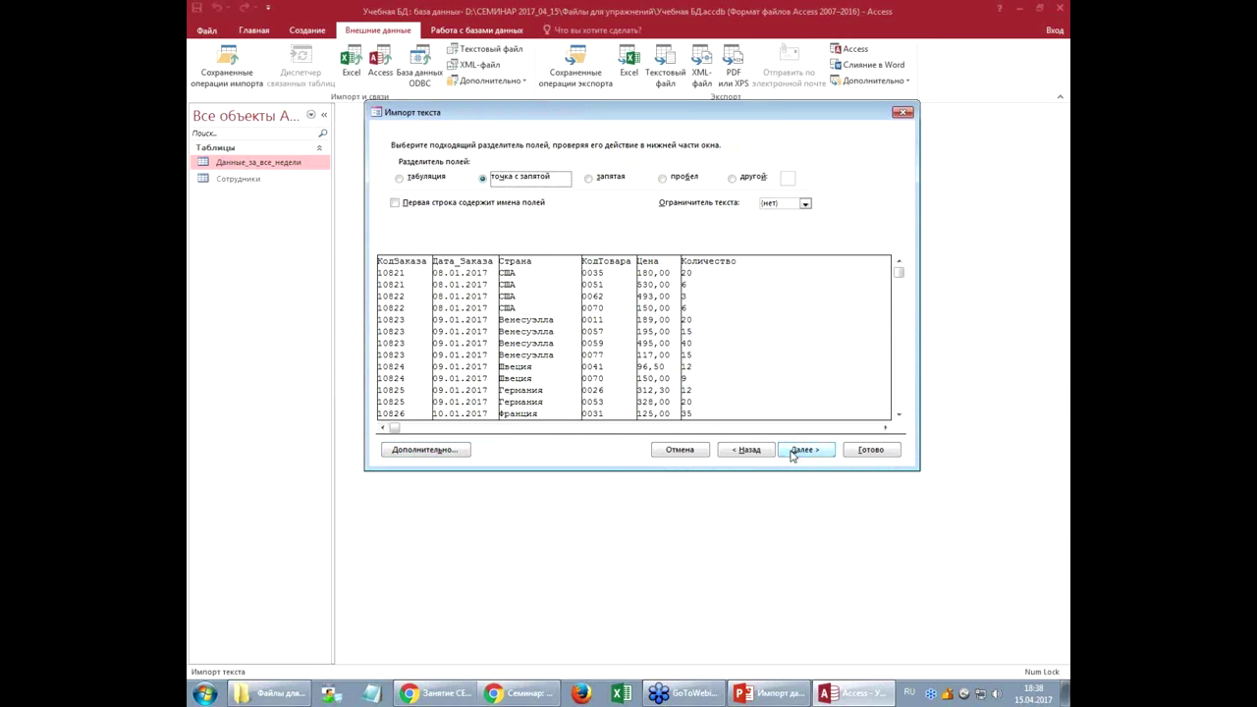
pyautogui.click(453, 207)
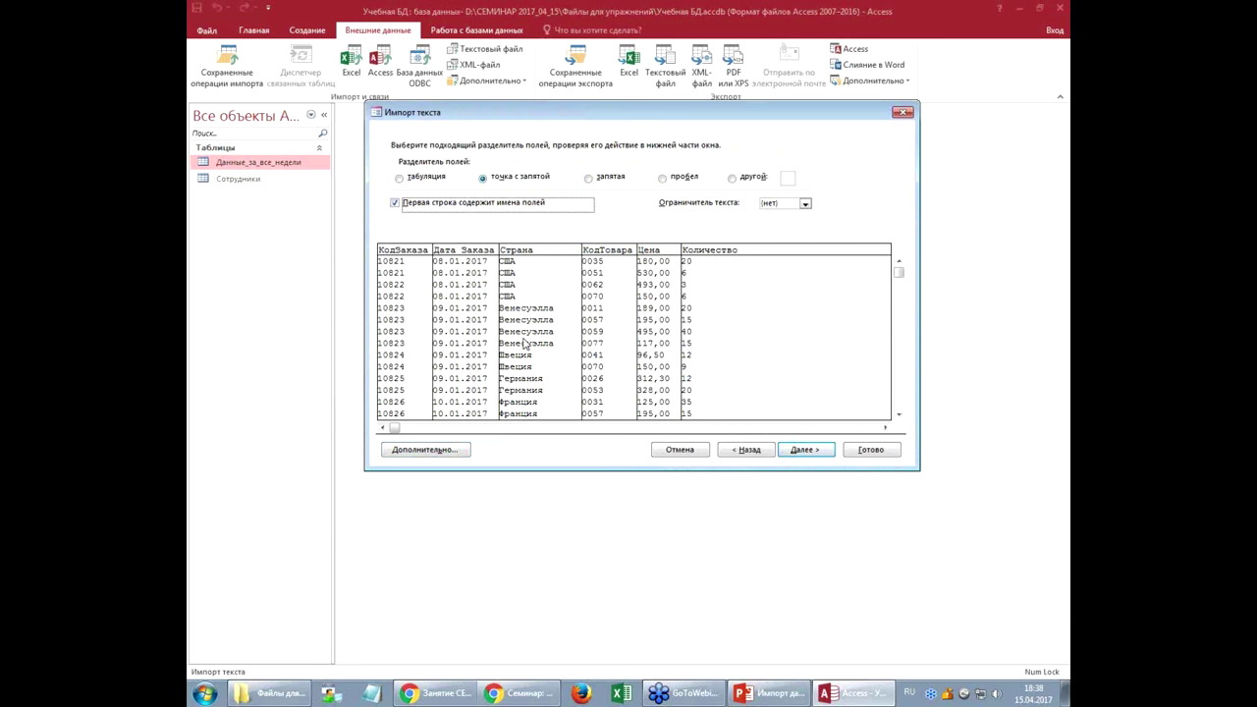
pyautogui.click(791, 450)
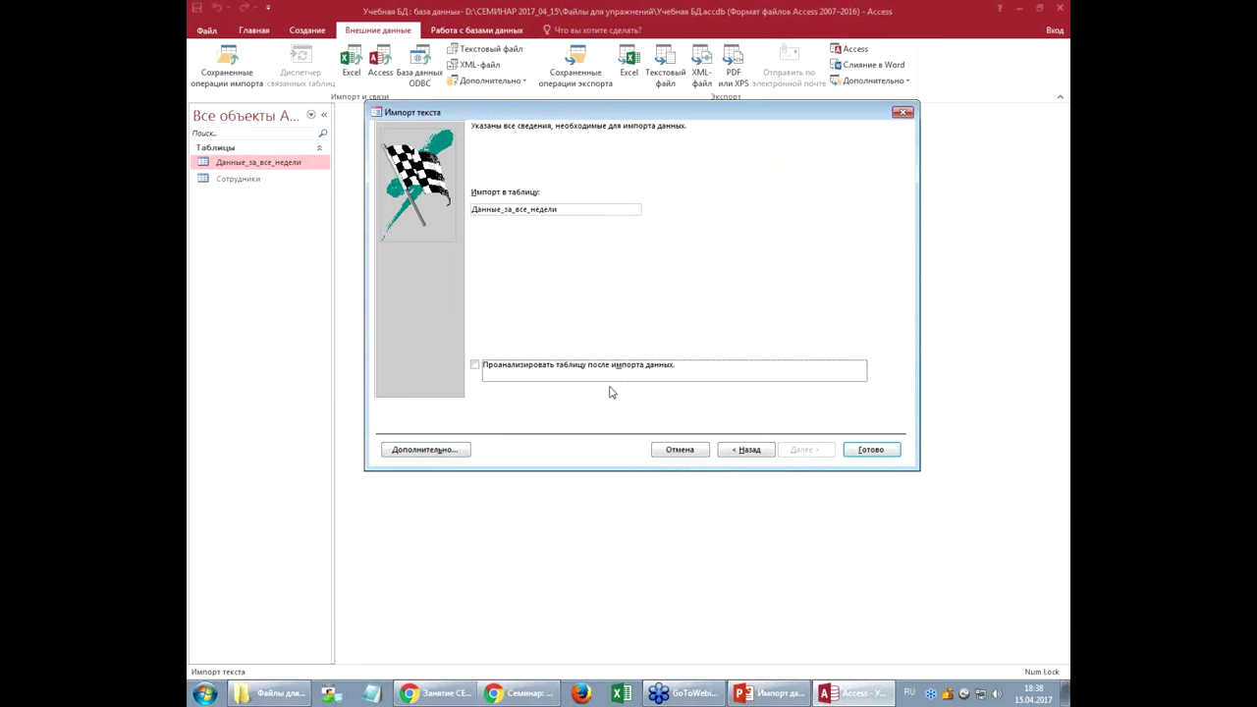
pyautogui.click(873, 451)
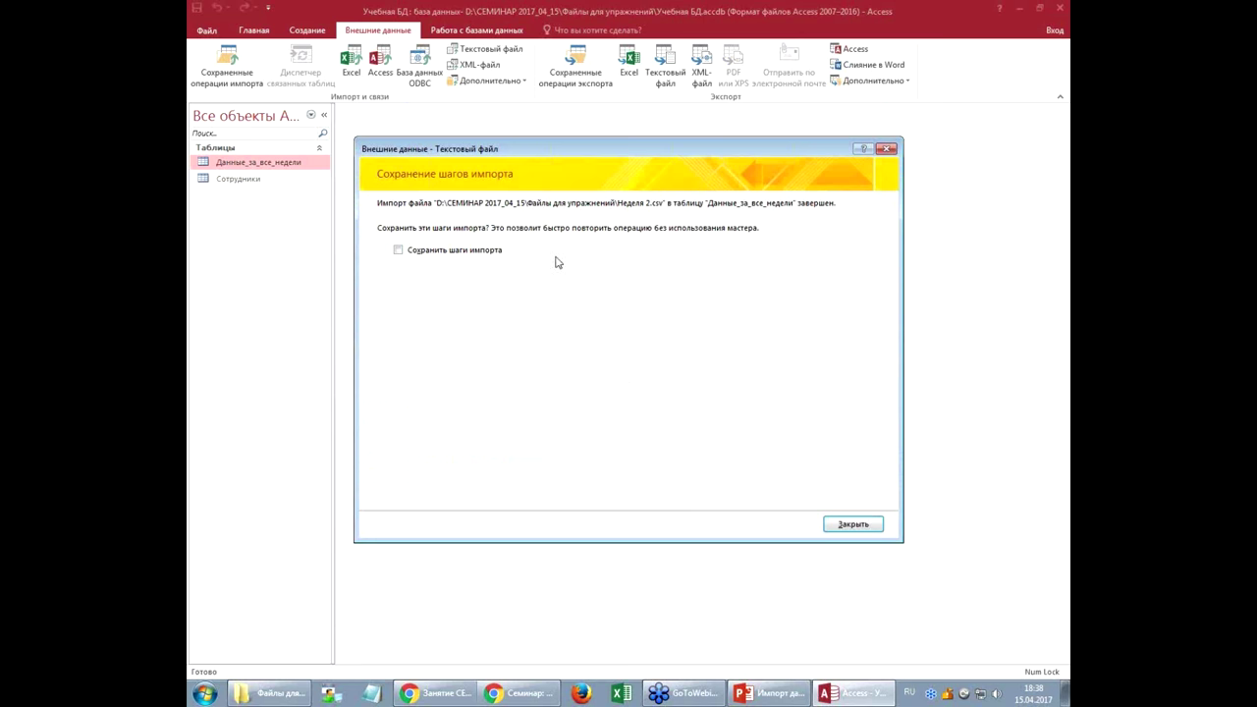
# Step: Save the import steps as Импорт-Неделя 2 and open the Данные_за_все_недели table
pyautogui.click(470, 257)
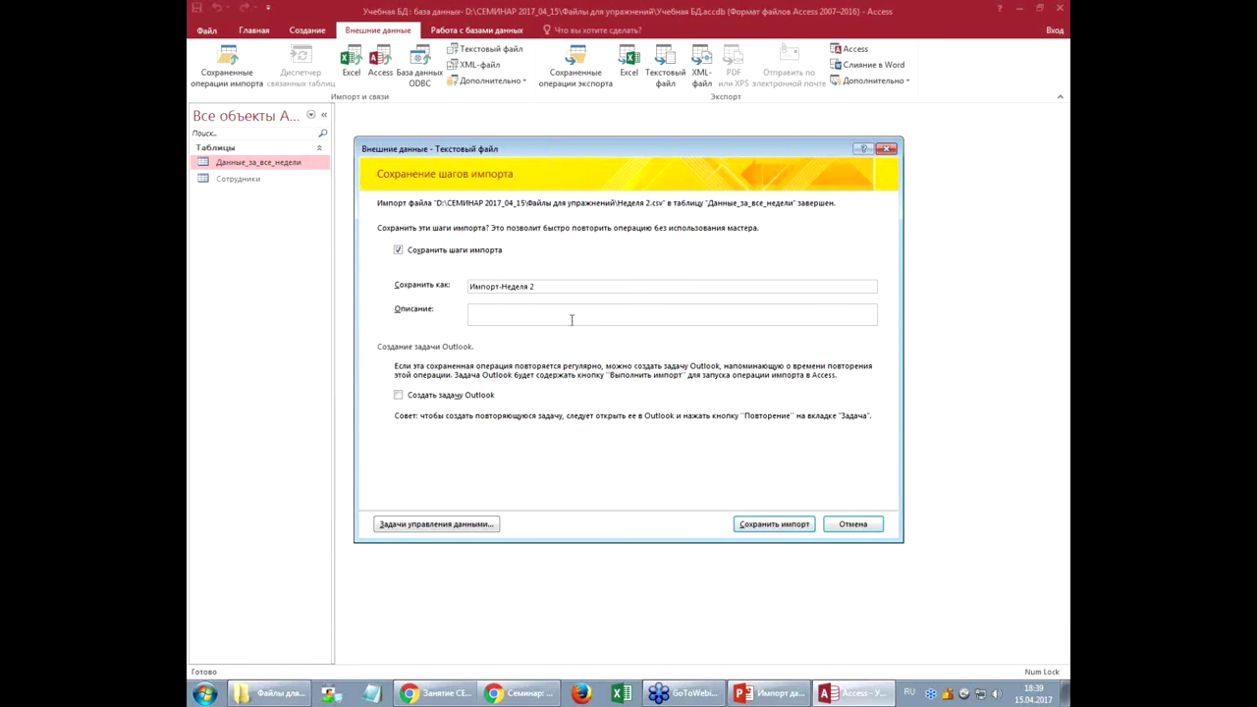
pyautogui.click(770, 525)
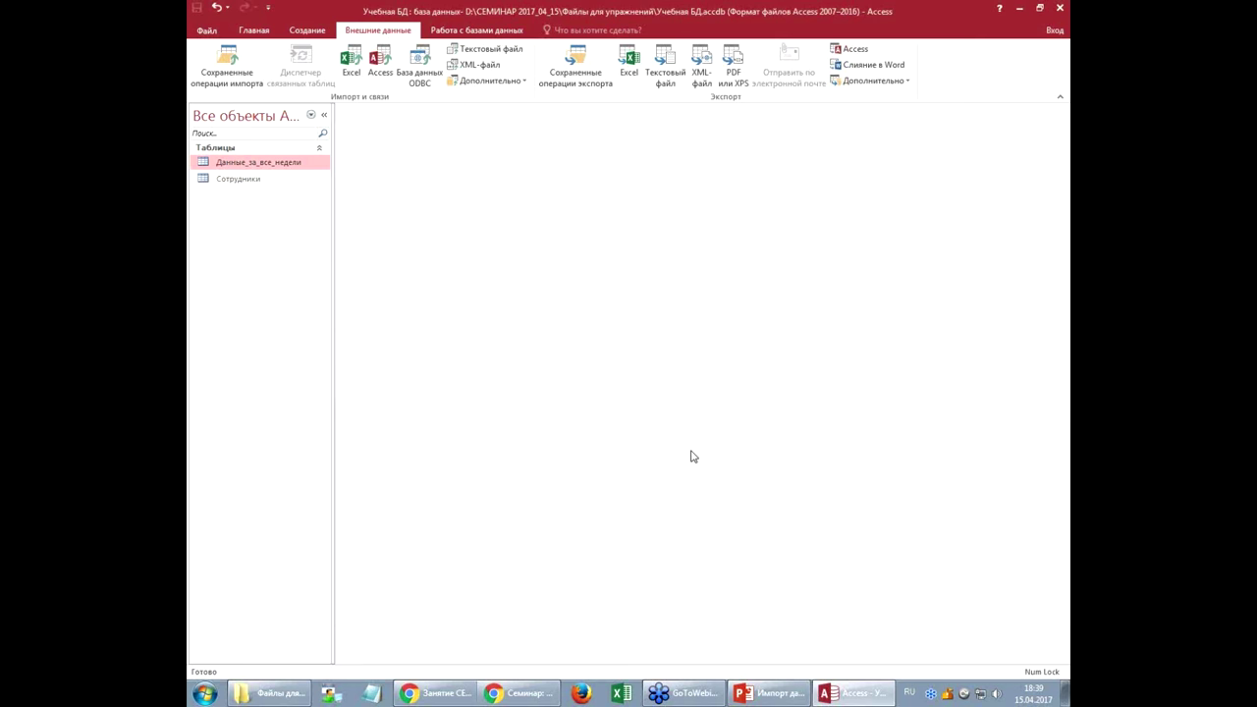
pyautogui.doubleClick(278, 167)
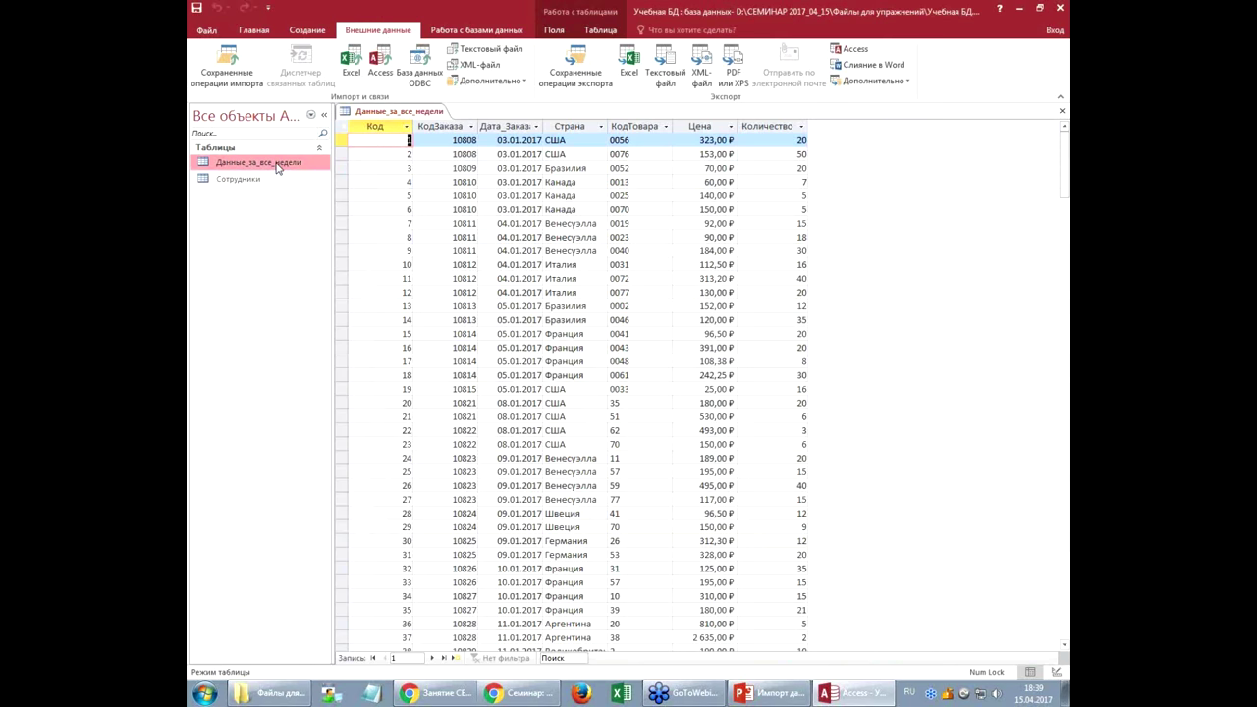
# Step: Examine the records appended from record 20 onward through the table's end and compare them with the first week's records
pyautogui.click(569, 375)
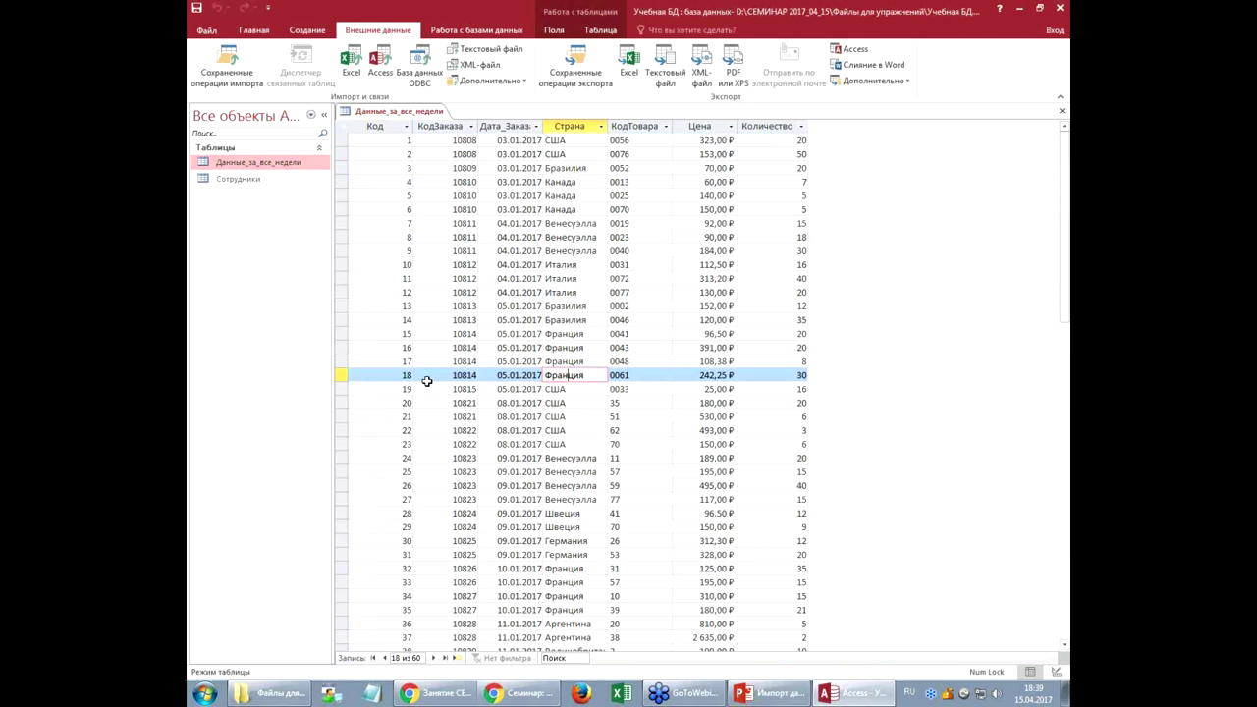
pyautogui.click(395, 402)
pyautogui.click(339, 402)
pyautogui.moveTo(338, 418); pyautogui.dragTo(328, 500)
pyautogui.scroll(-10, 359, 477)
pyautogui.scroll(-5, 359, 477)
pyautogui.scroll(15, 359, 477)
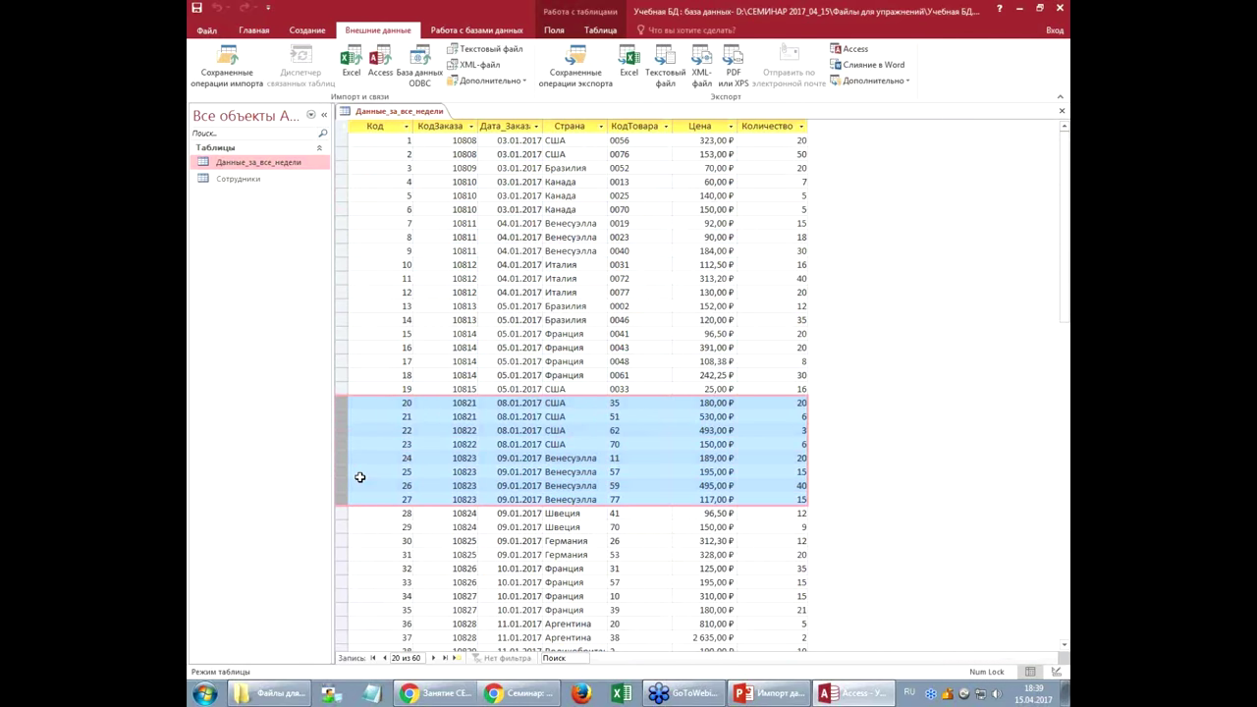
pyautogui.click(385, 405)
pyautogui.click(456, 361)
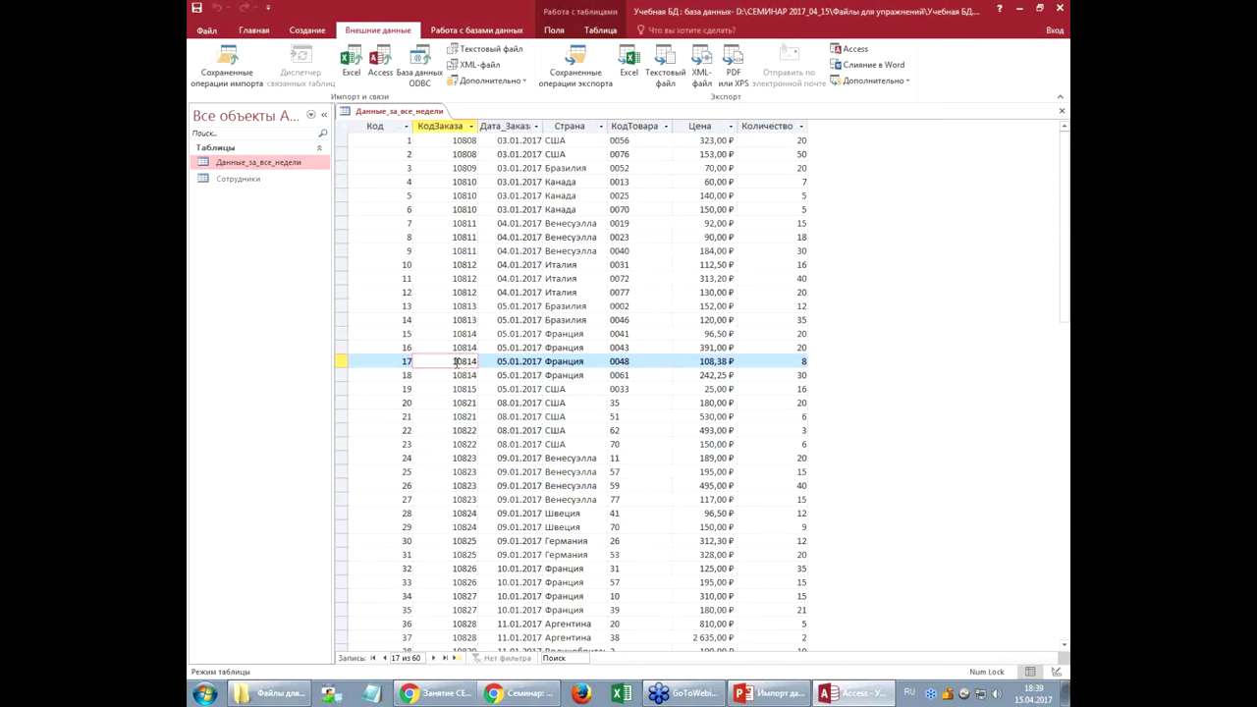
pyautogui.click(378, 251)
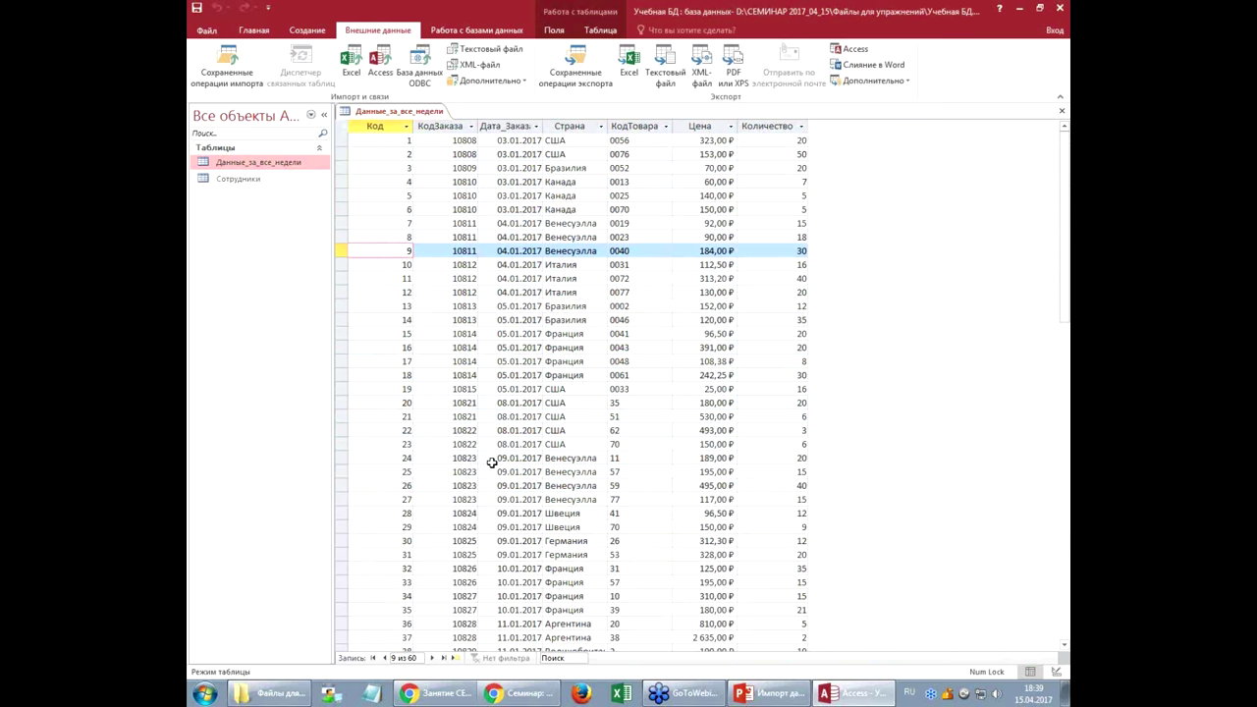
pyautogui.click(449, 334)
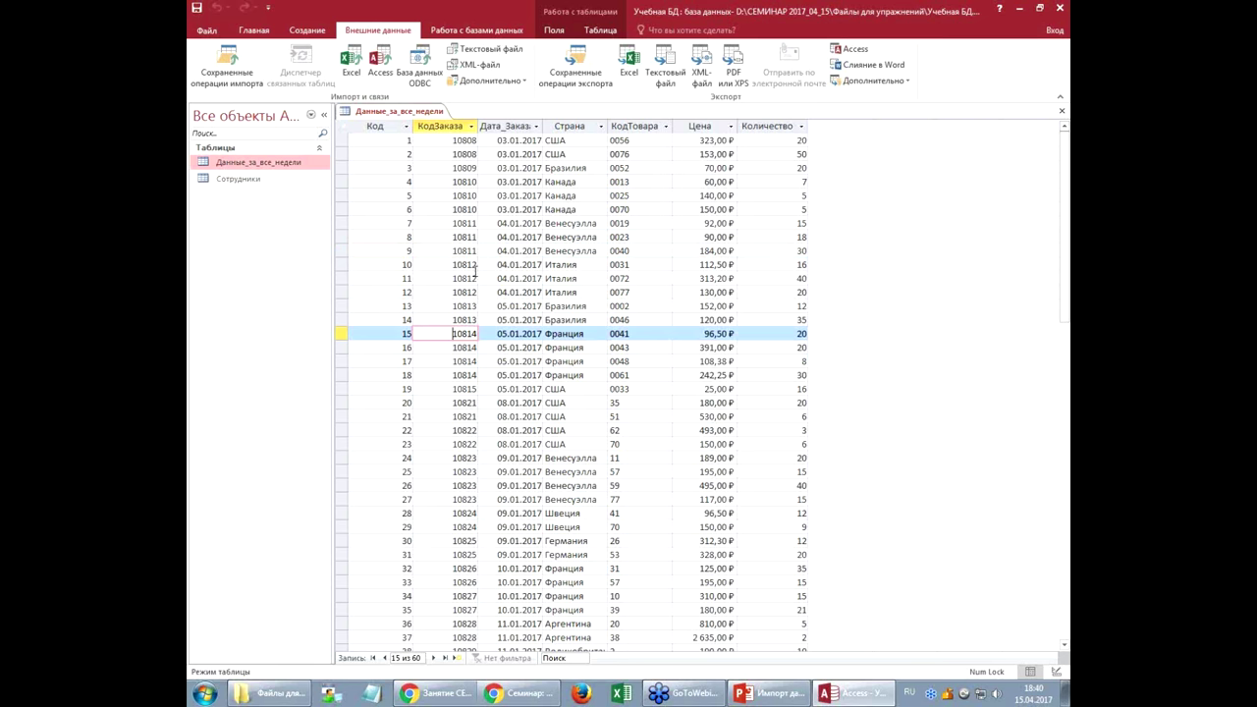
pyautogui.click(577, 362)
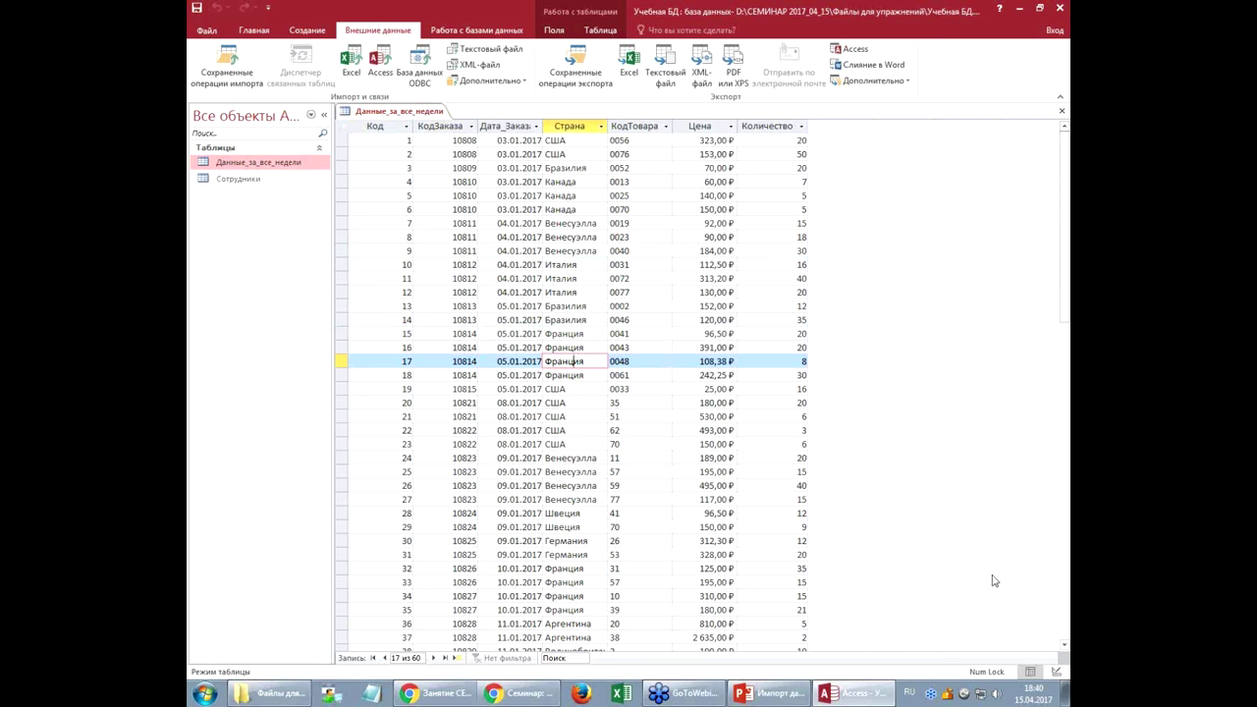
# Step: Switch Данные_за_все_недели to Design view and insert a new field named Дата_загрузки above КодЗаказа
pyautogui.click(1058, 674)
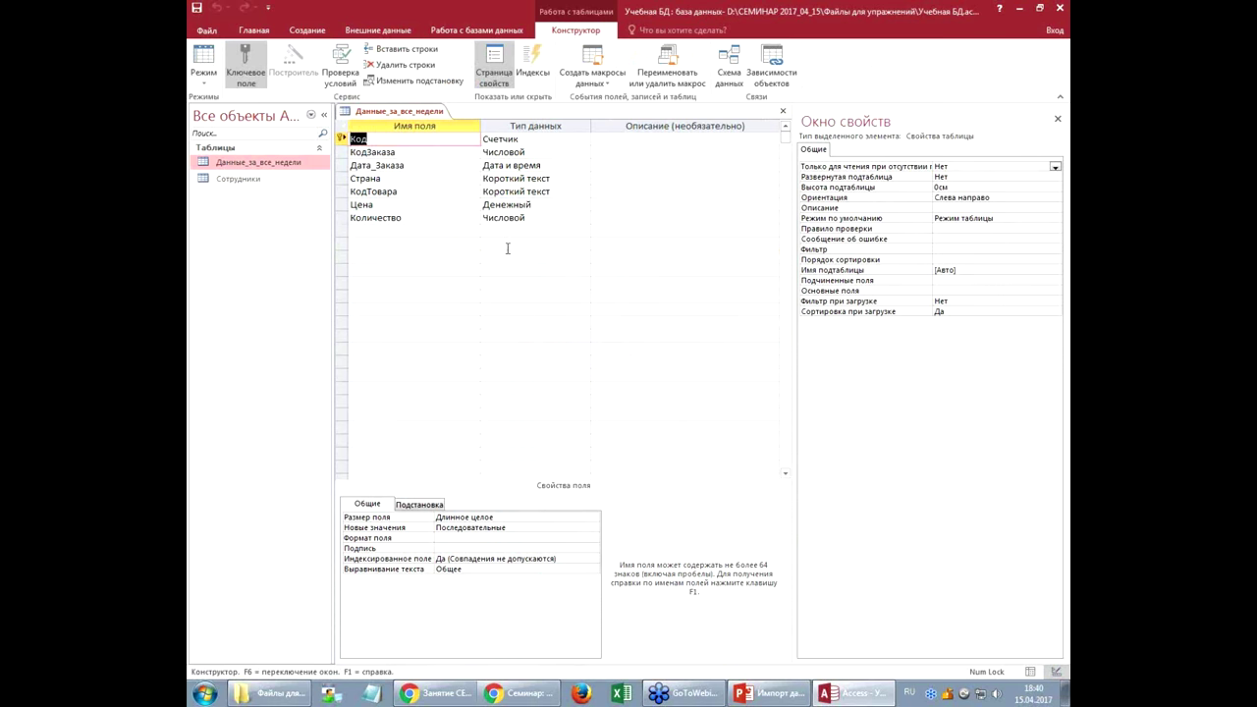
pyautogui.click(414, 152)
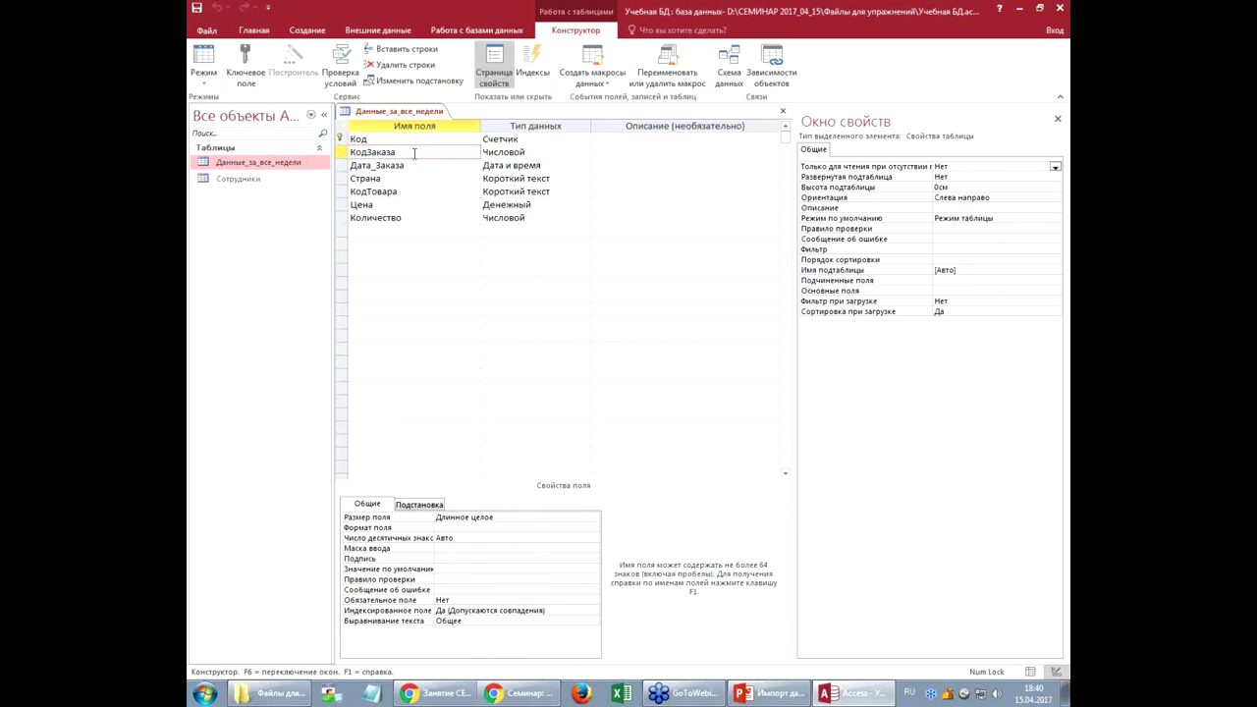
pyautogui.click(410, 50)
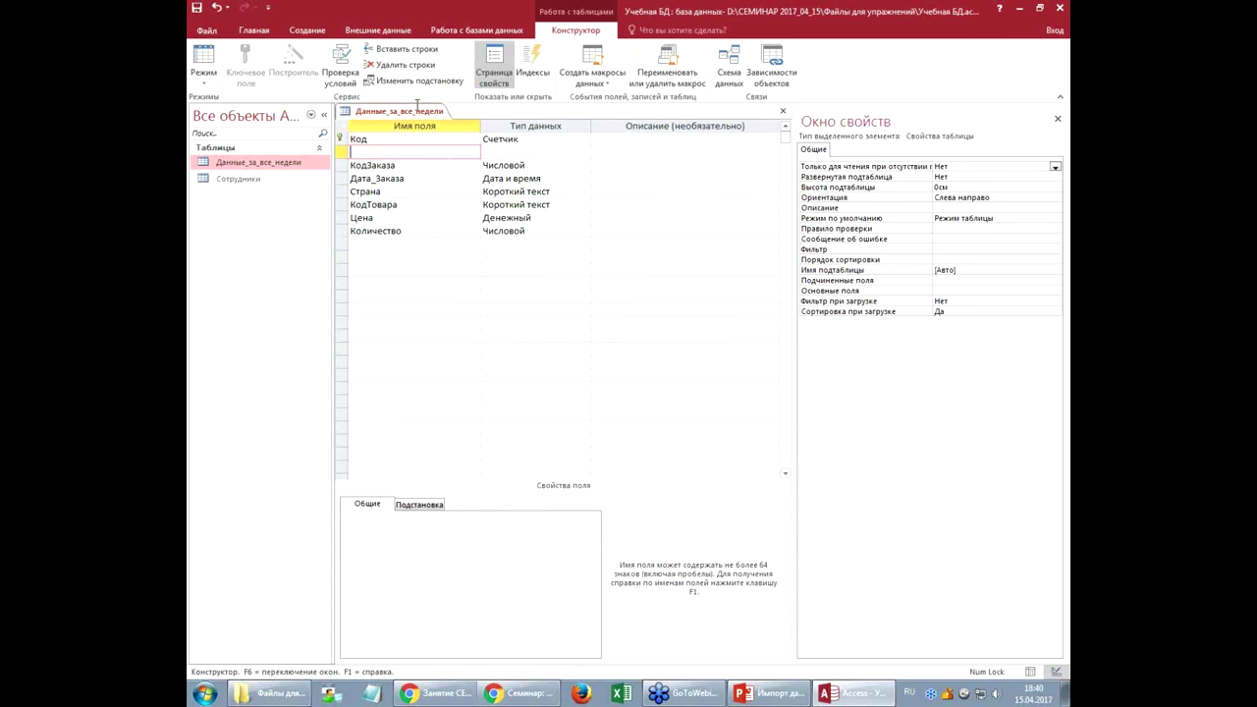
pyautogui.write('Дата_загрузки')
pyautogui.press('Tab')
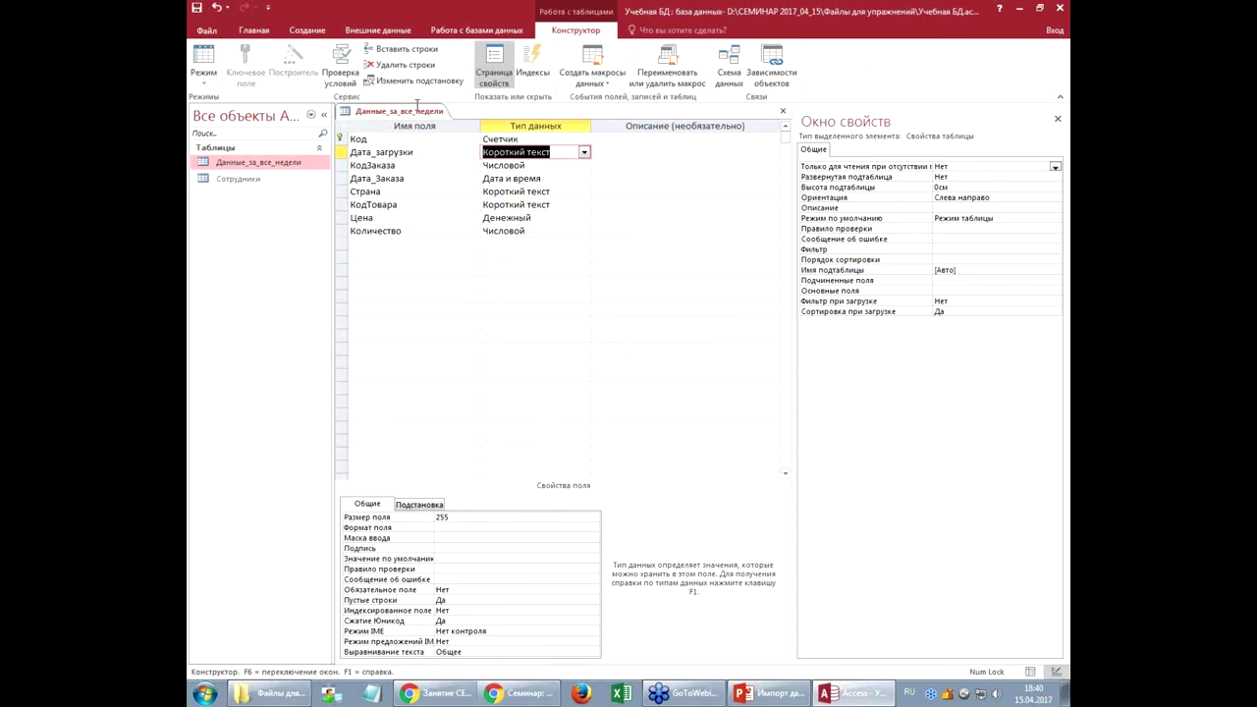
# Step: Set the data type of the Дата_загрузки field to Дата и время and close the table's property sheet
pyautogui.write('дата и время')
pyautogui.press('Tab')
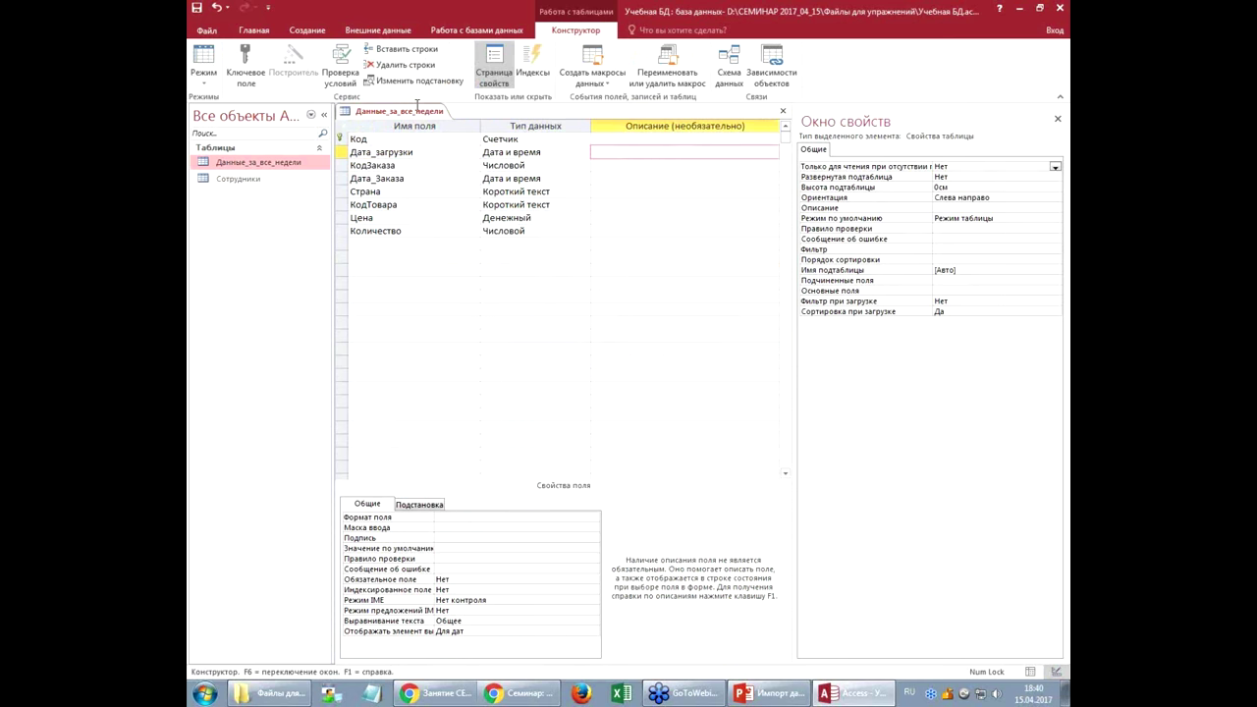
pyautogui.click(1058, 120)
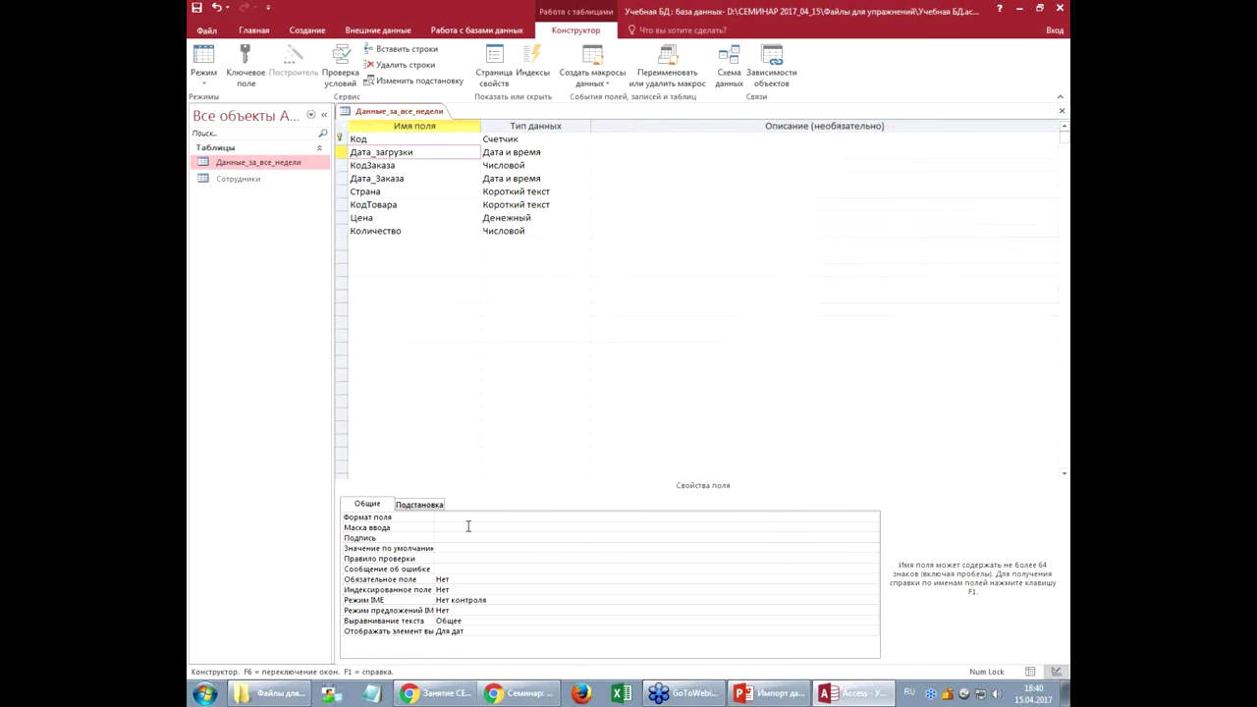
# Step: Give the Дата_загрузки field the default value Now() and save the table design
pyautogui.click(452, 548)
pyautogui.moveTo(453, 548); pyautogui.dragTo(453, 548)
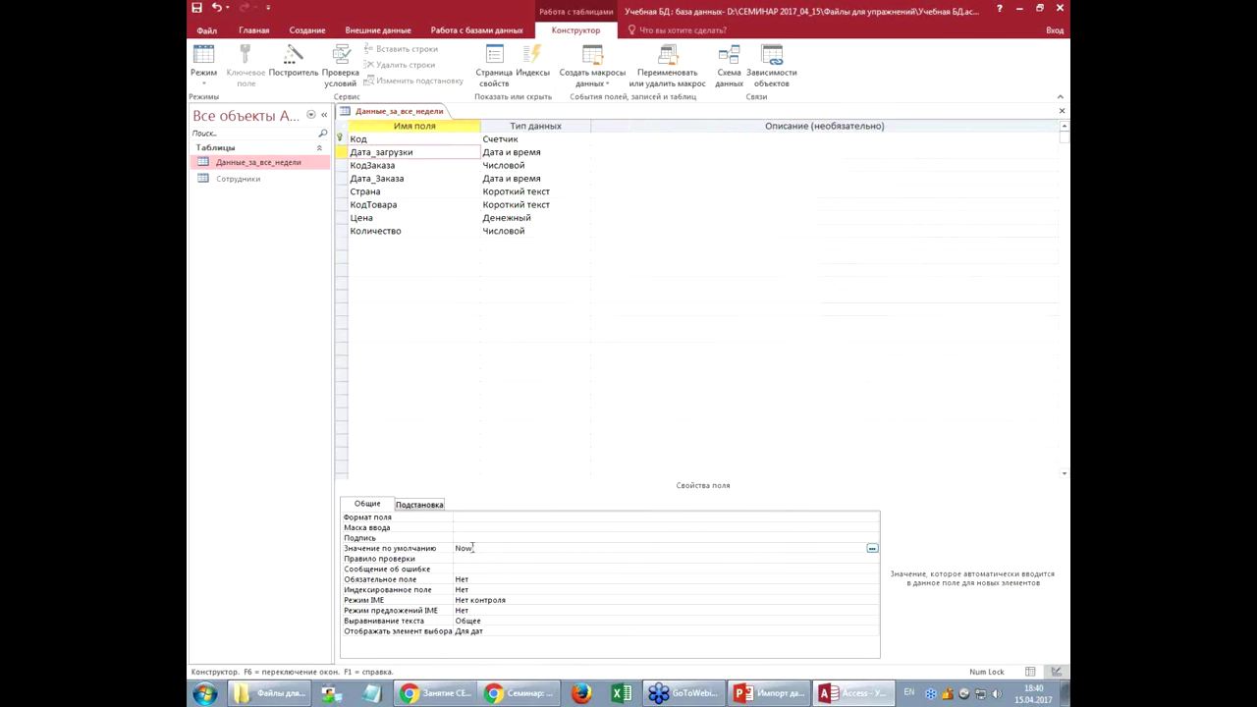
pyautogui.press('Return')
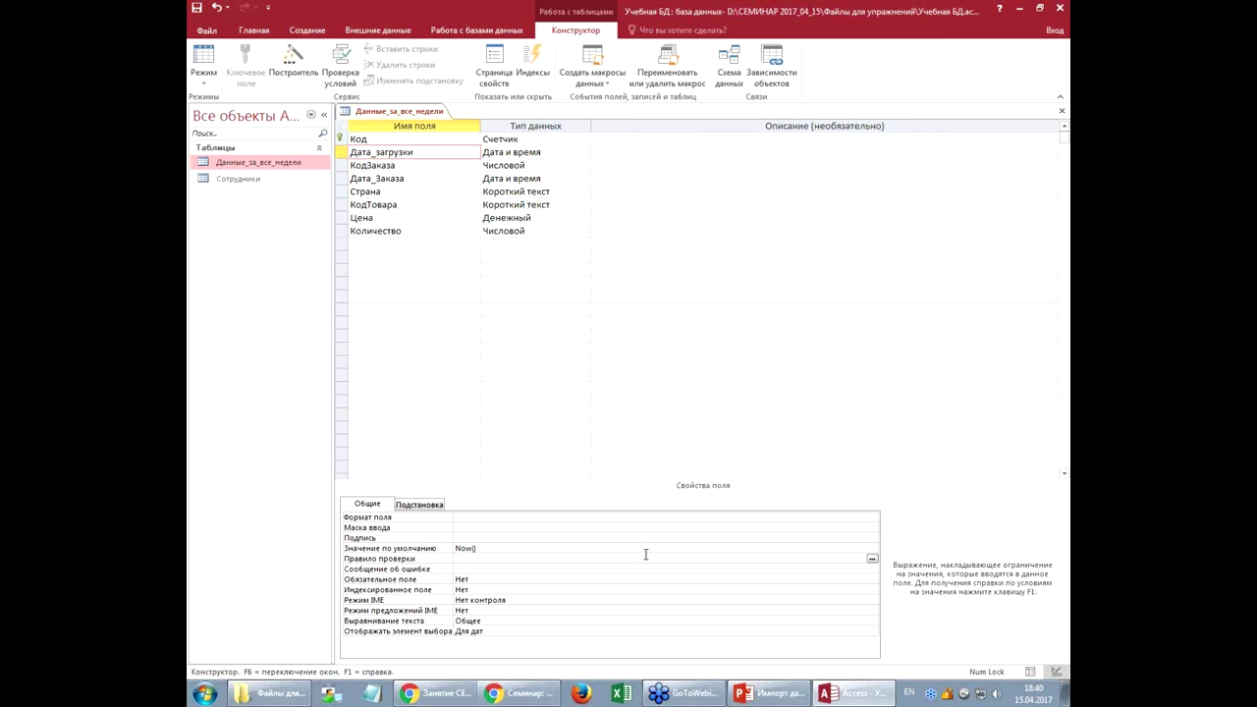
pyautogui.click(198, 9)
# Step: Switch Данные_за_все_недели to Datasheet view and widen the Дата_загрузки column enough to show the full date and time in the new-record row
pyautogui.click(205, 57)
pyautogui.click(443, 237)
pyautogui.moveTo(479, 126); pyautogui.dragTo(497, 126)
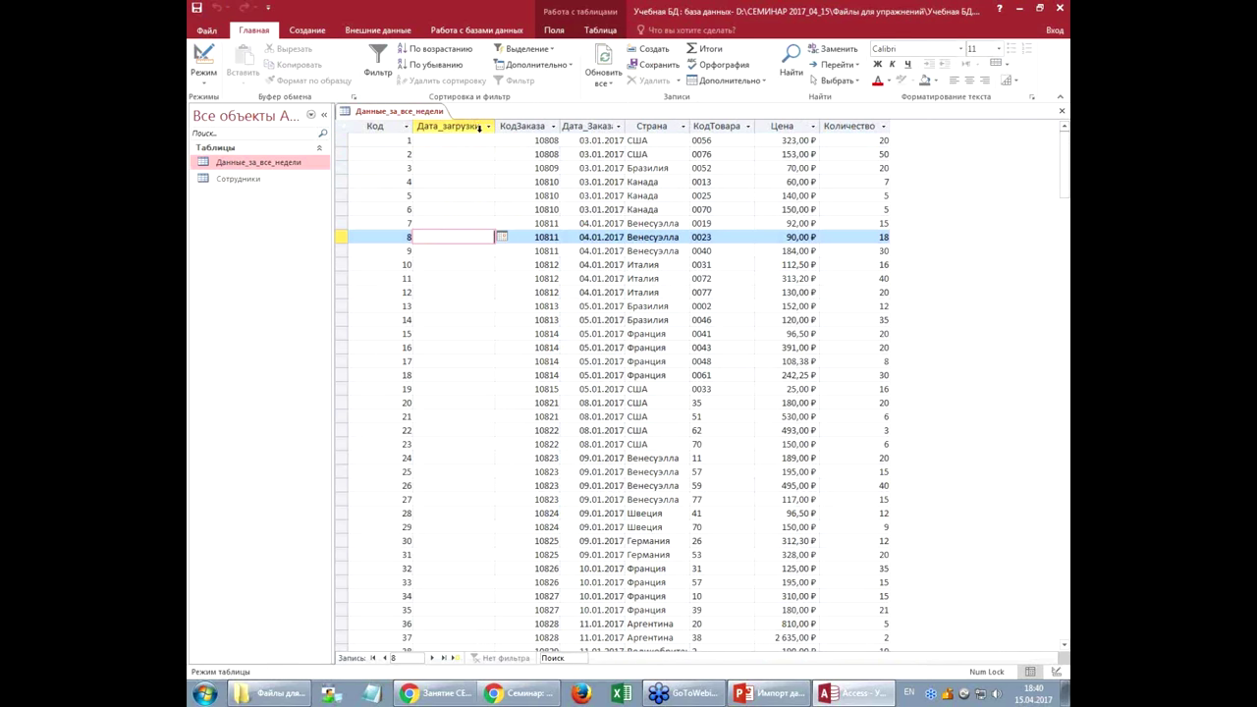
pyautogui.click(463, 254)
pyautogui.scroll(-12, 488, 257)
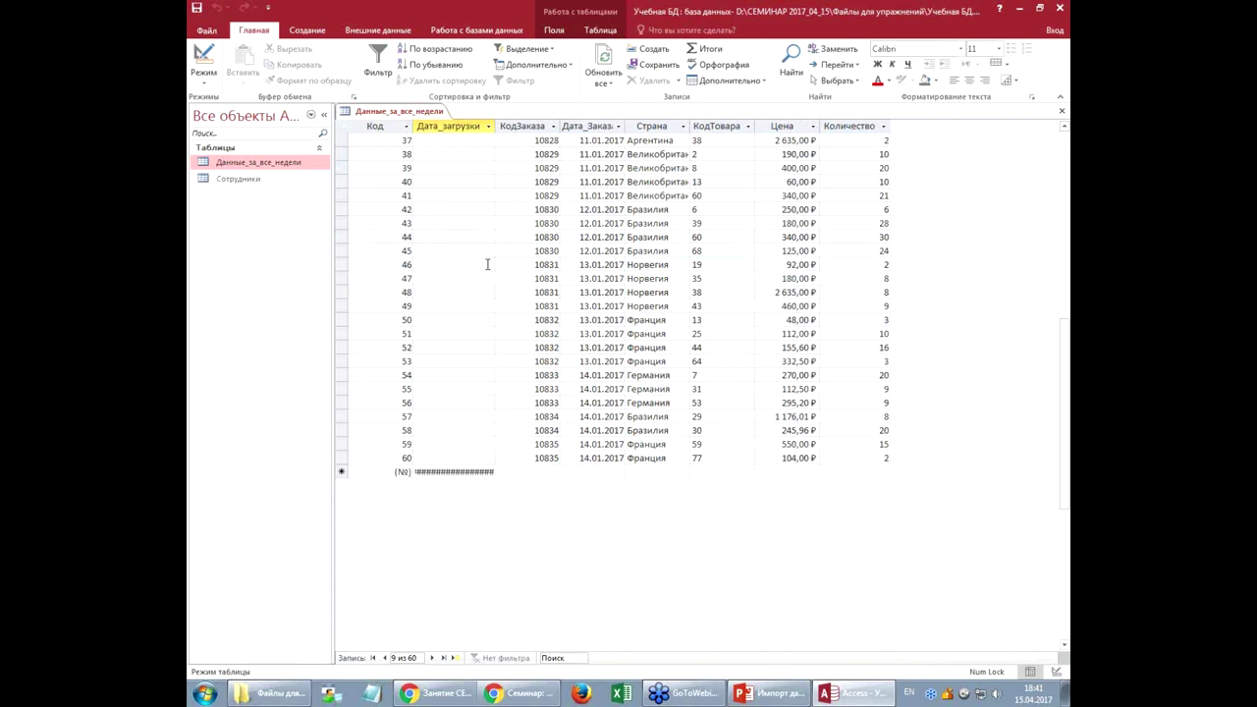
pyautogui.moveTo(493, 127); pyautogui.dragTo(553, 126)
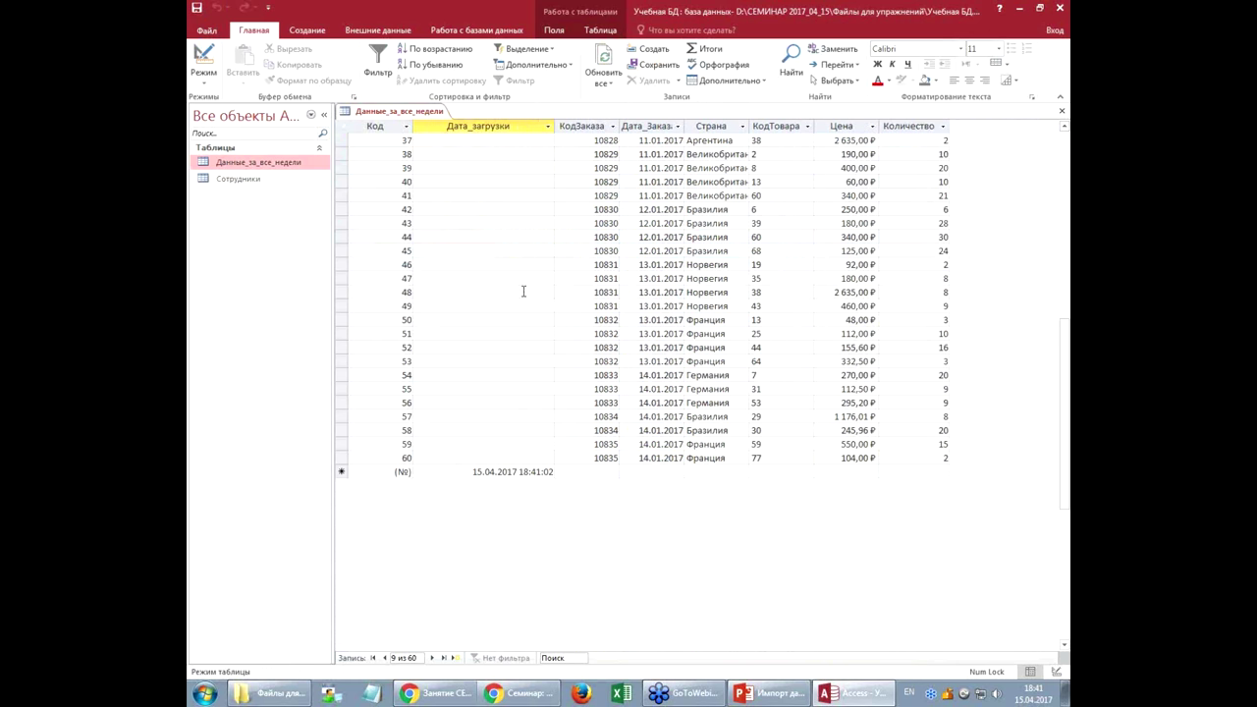
pyautogui.click(477, 471)
pyautogui.click(513, 416)
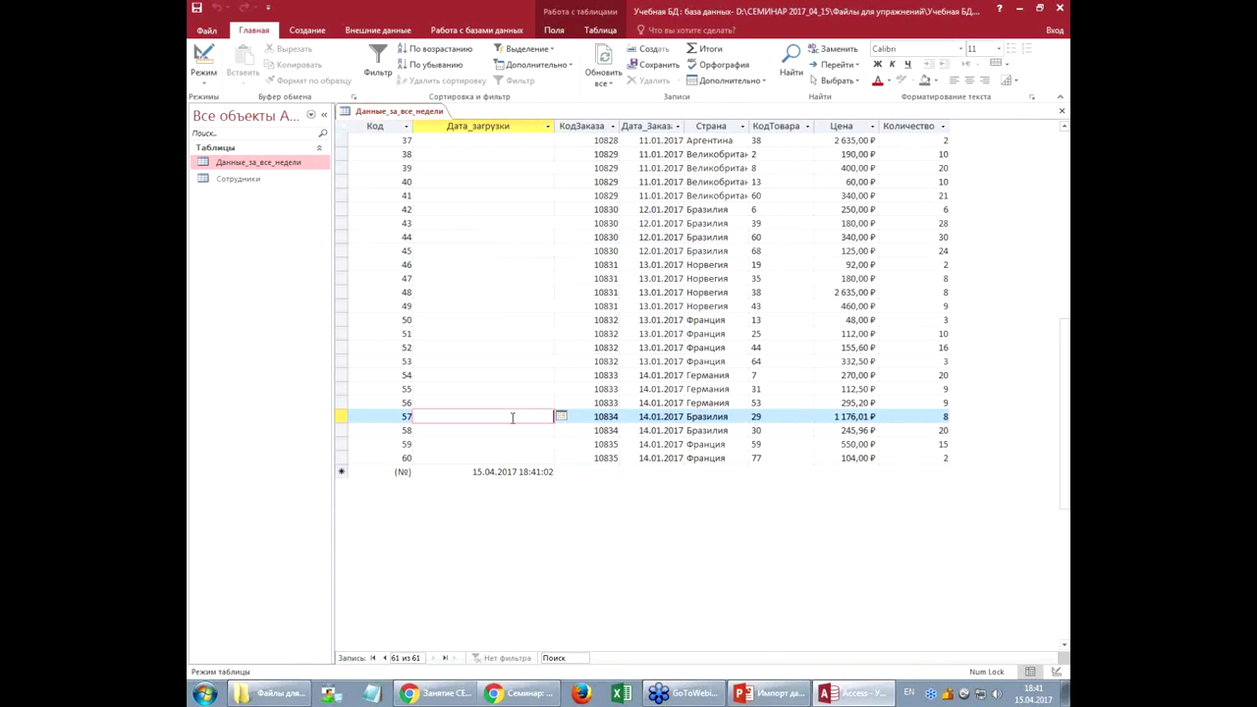
# Step: Delete the second week's records from Код 20 through the end of the table, confirming the deletion
pyautogui.scroll(7, 513, 417)
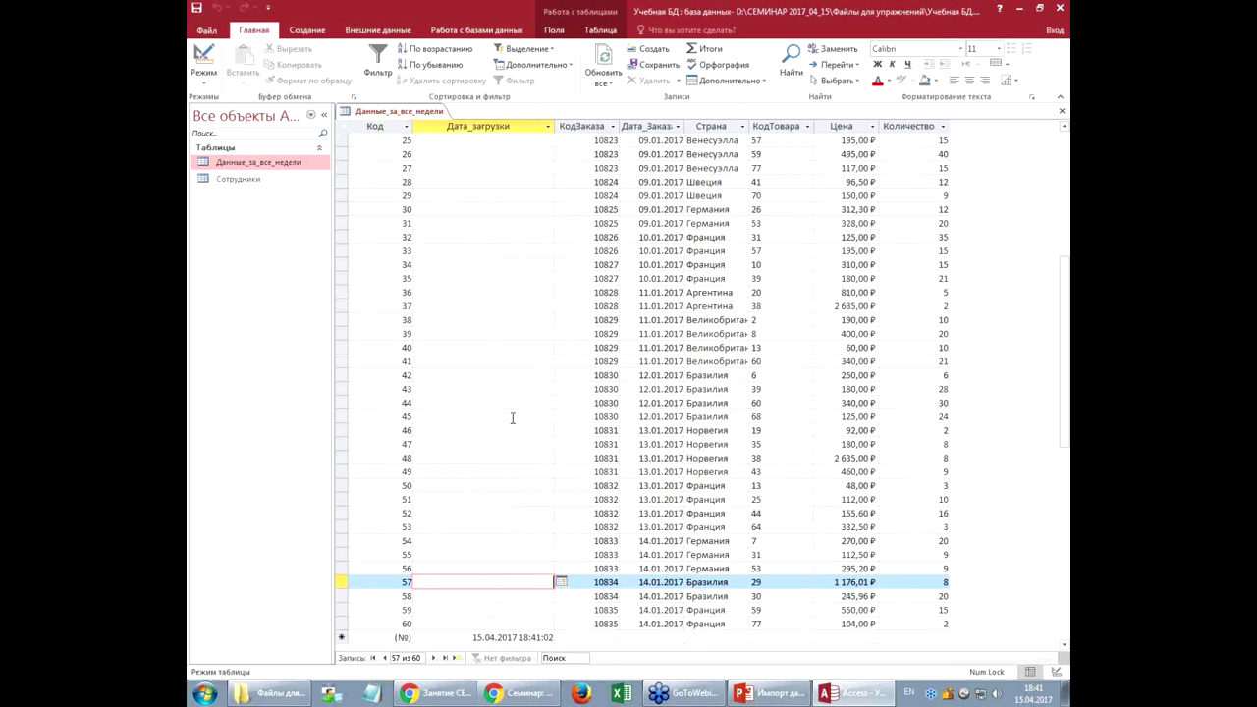
pyautogui.scroll(2, 512, 418)
pyautogui.click(422, 265)
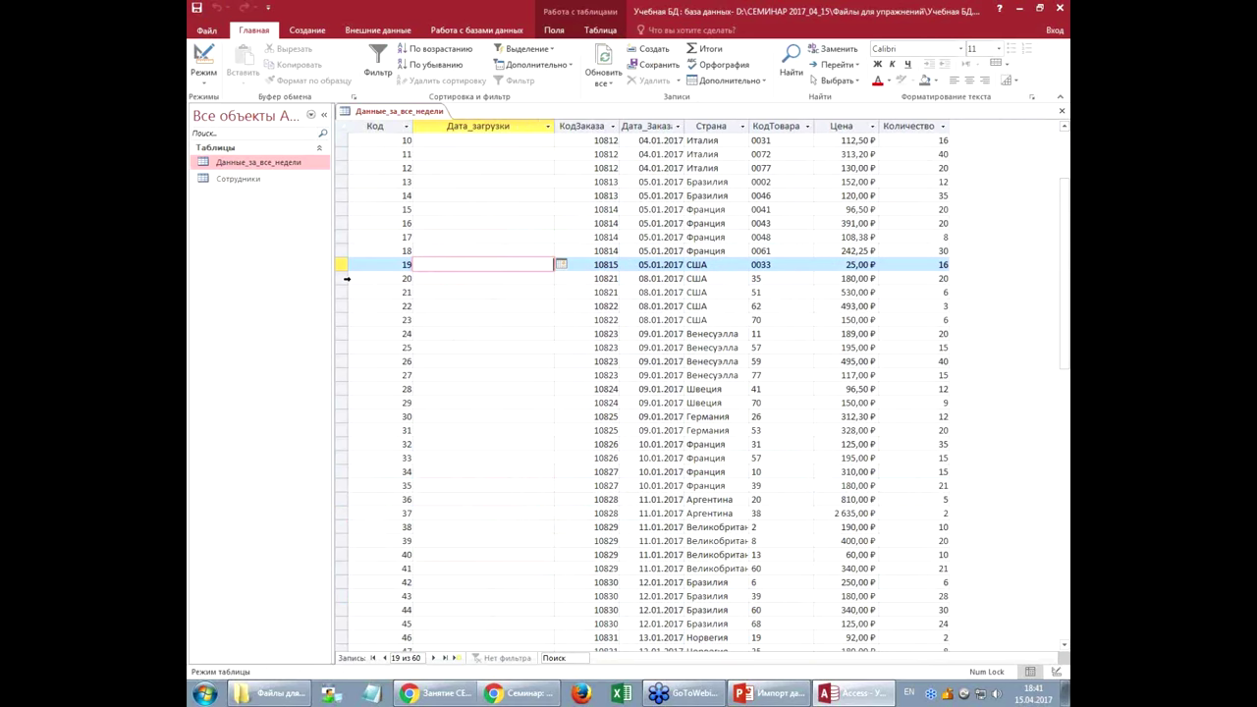
pyautogui.click(346, 279)
pyautogui.moveTo(345, 278); pyautogui.dragTo(391, 681)
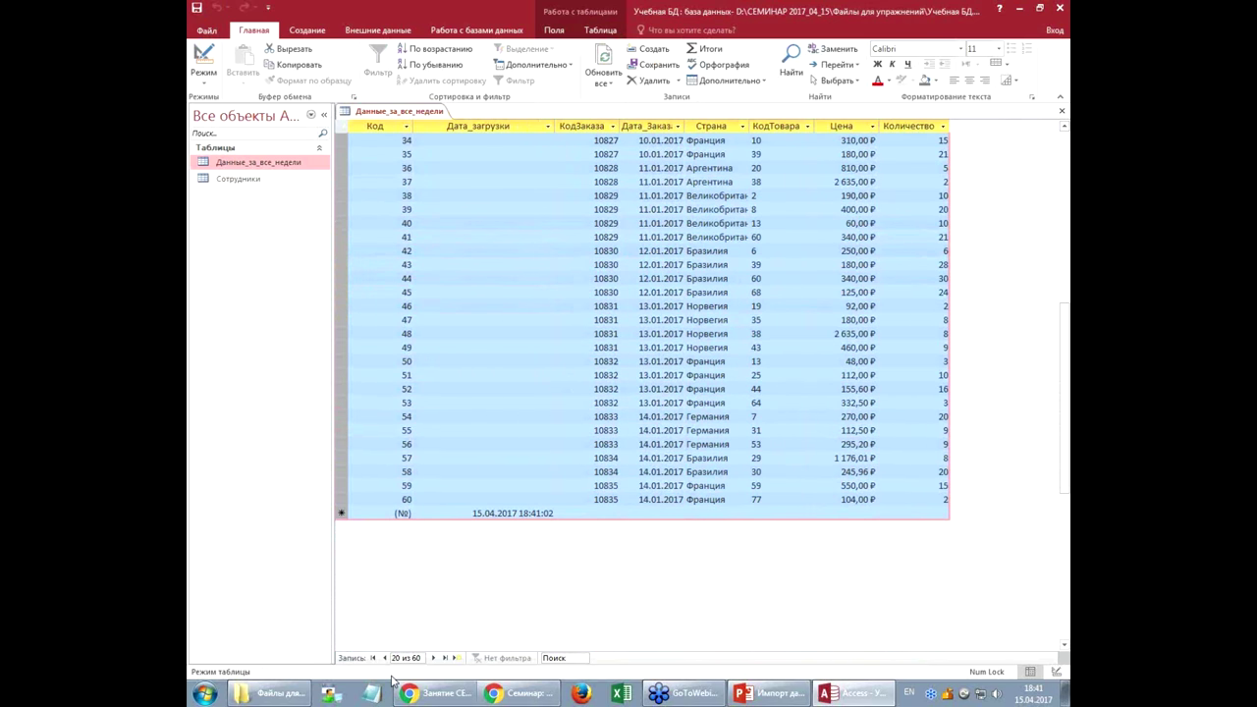
pyautogui.press('Delete')
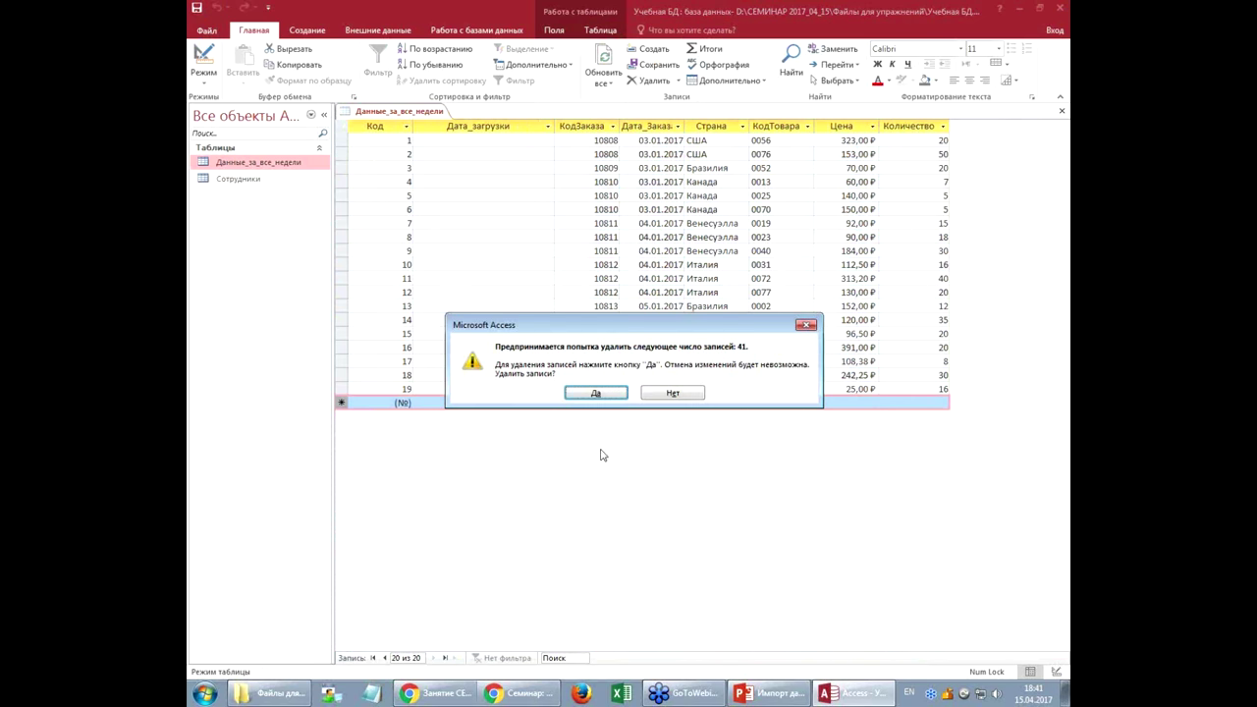
pyautogui.click(595, 393)
pyautogui.click(596, 334)
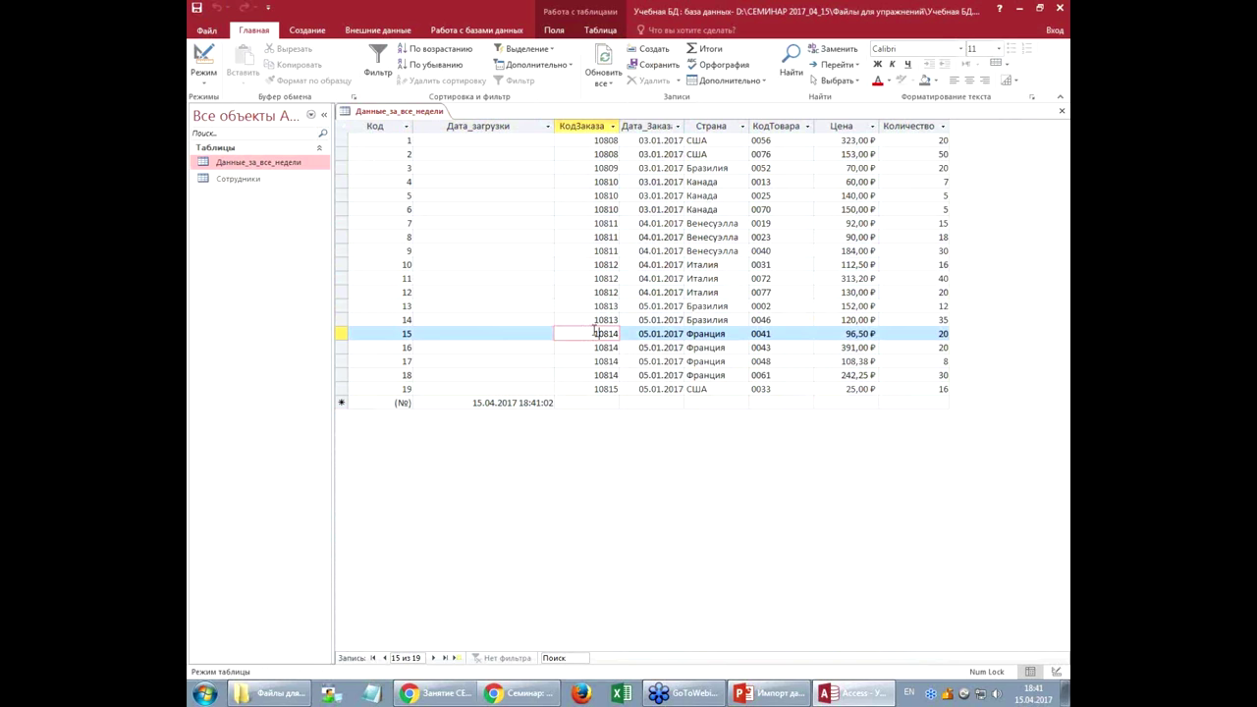
# Step: Check the Дата_загрузки column of the remaining records and close Данные_за_все_недели, saving its layout changes
pyautogui.click(485, 127)
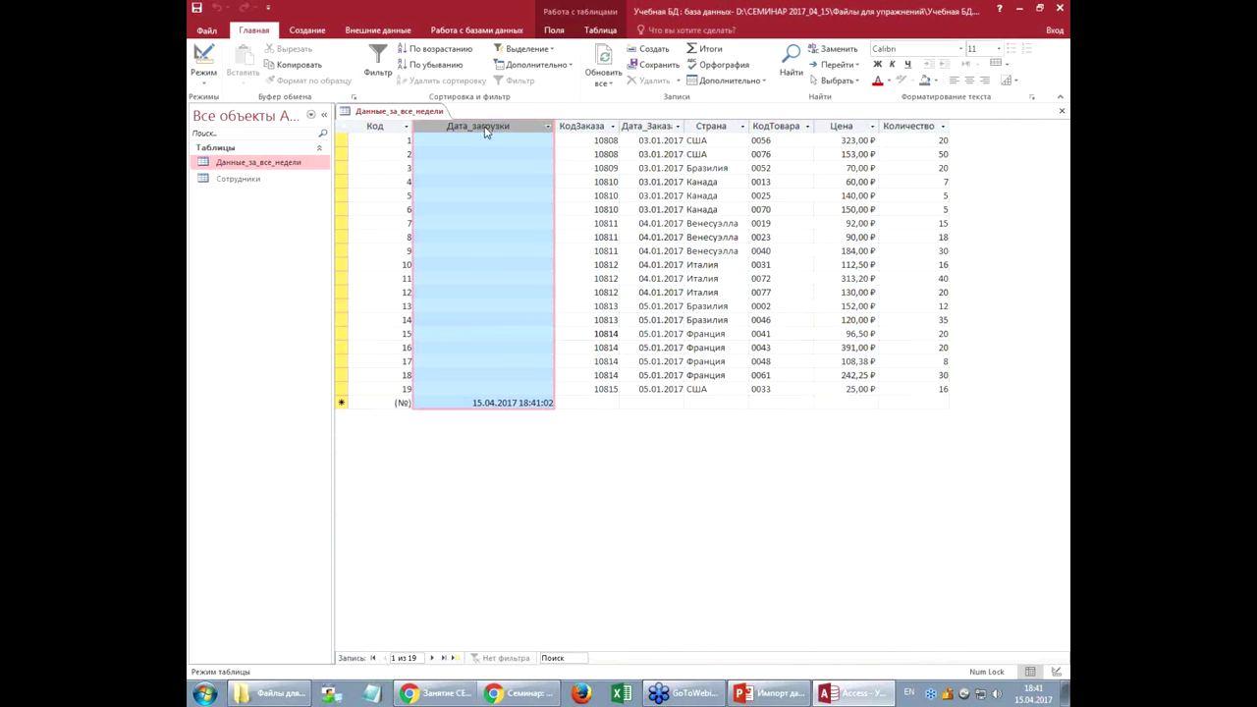
pyautogui.click(488, 168)
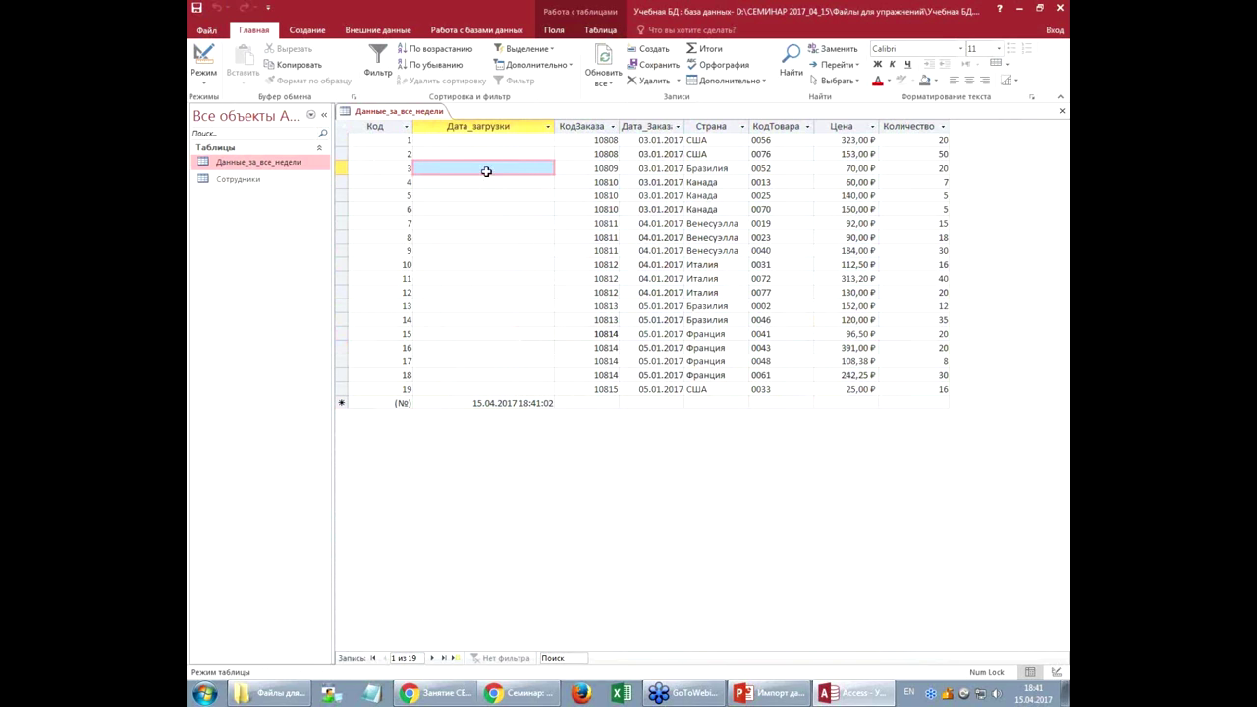
pyautogui.click(587, 375)
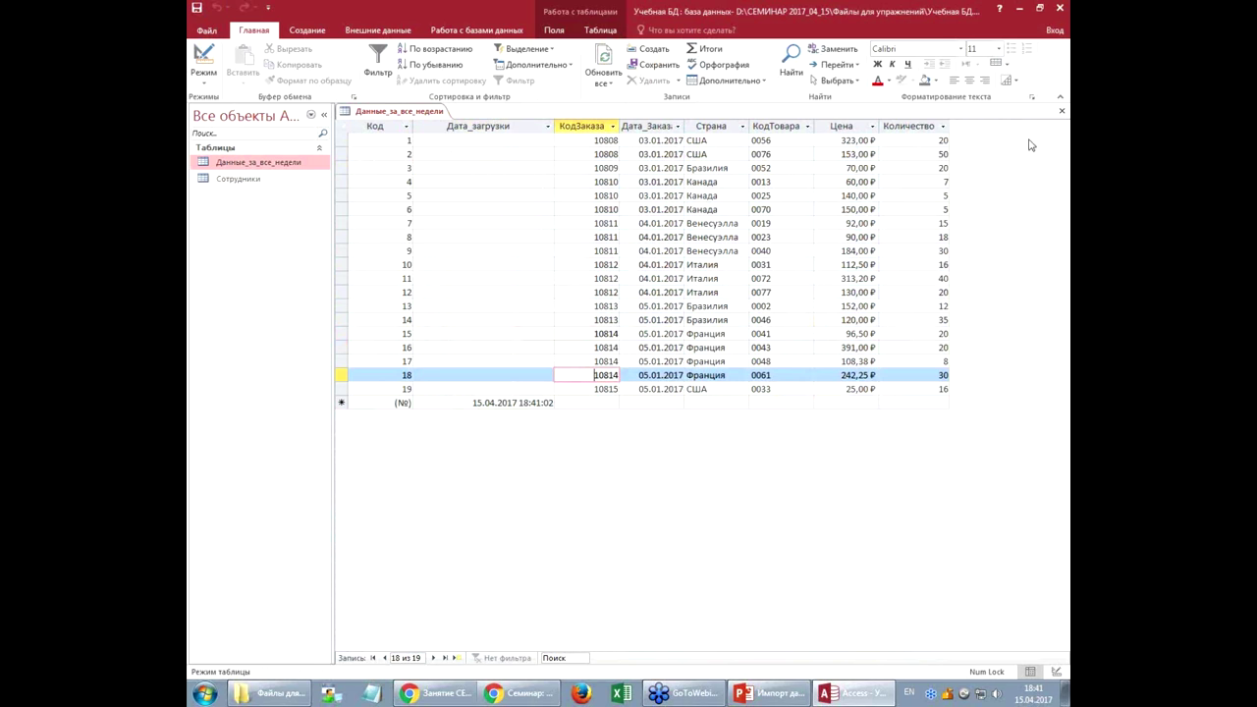
pyautogui.click(1062, 111)
pyautogui.click(572, 390)
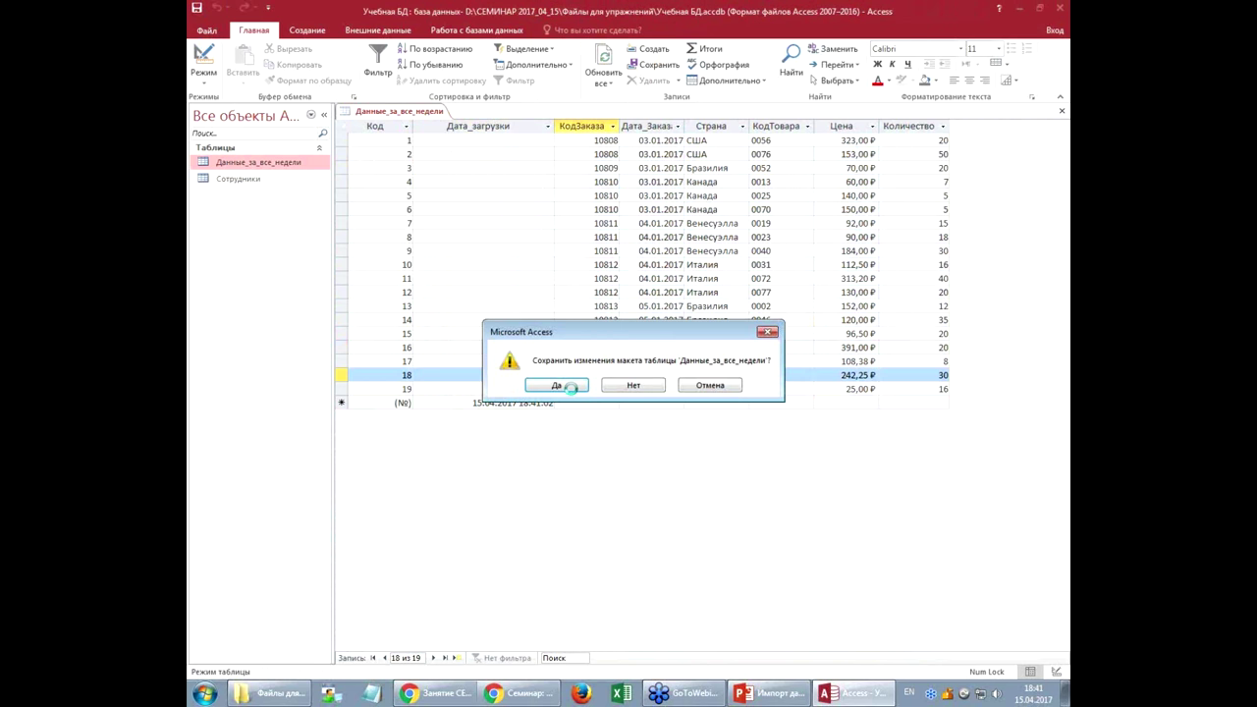
# Step: Run the saved import Импорт-Неделя 2 and close the saved imports list
pyautogui.click(378, 29)
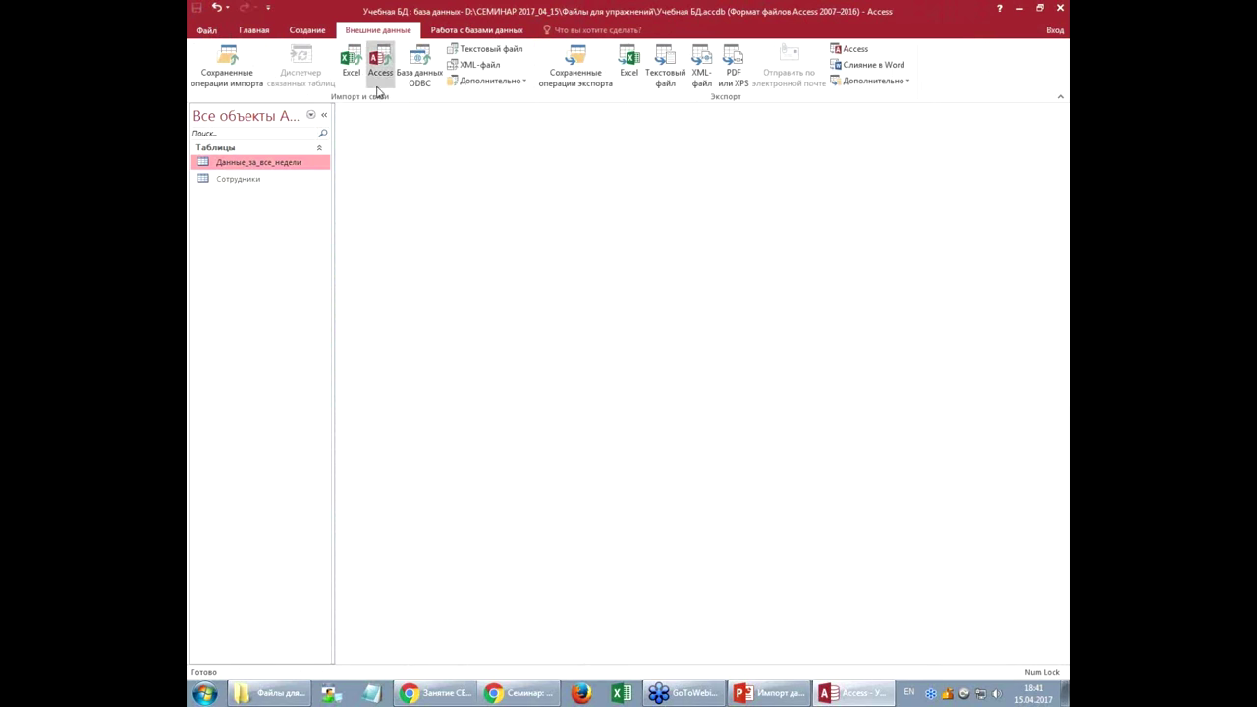
pyautogui.click(220, 75)
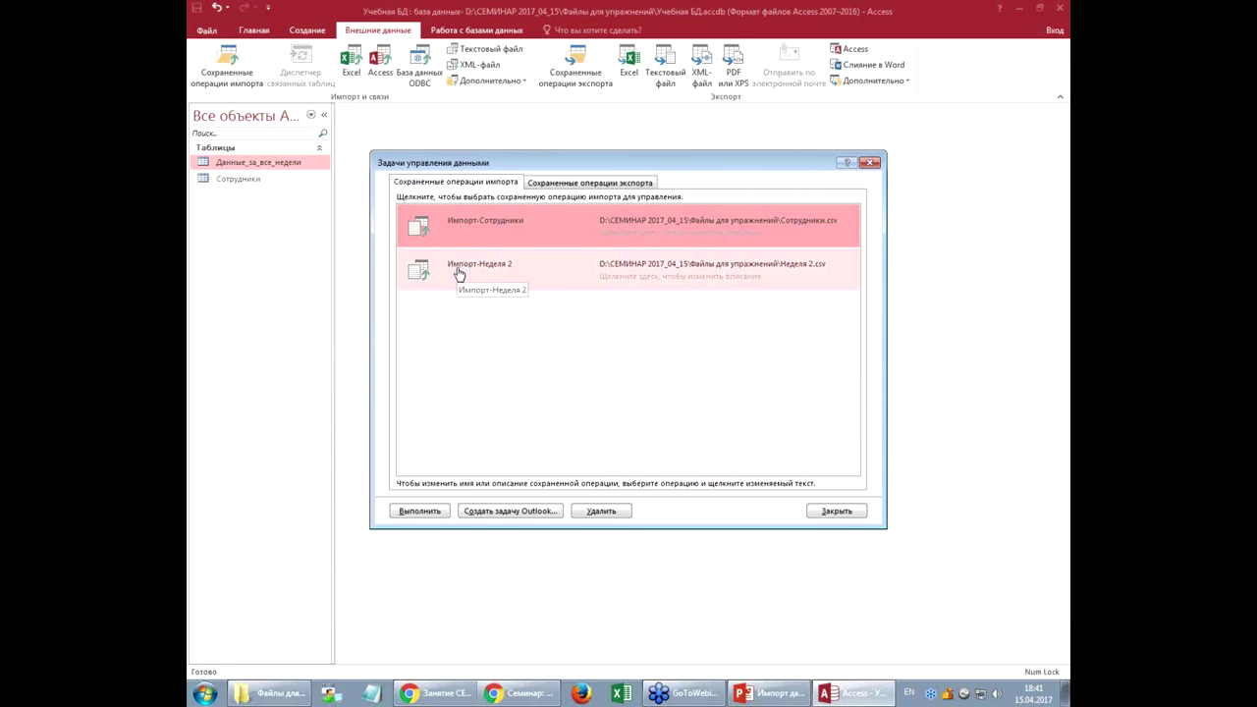
pyautogui.click(454, 275)
pyautogui.click(433, 509)
pyautogui.click(638, 393)
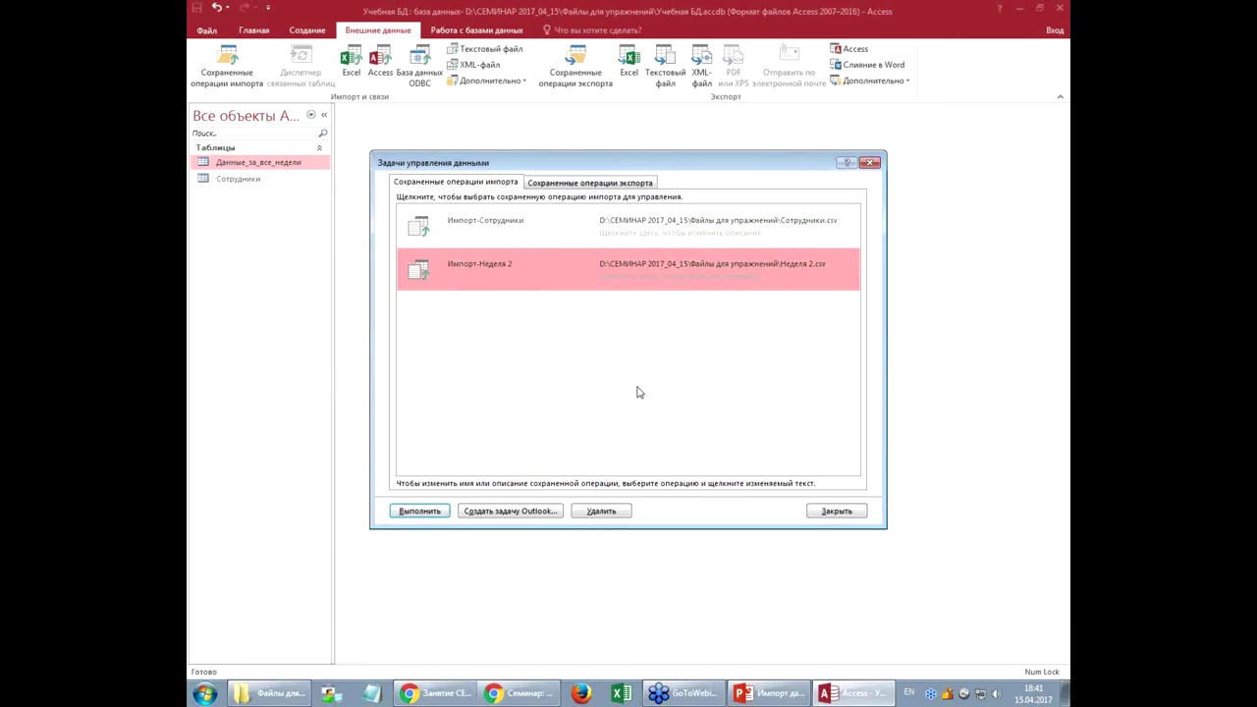
pyautogui.click(819, 512)
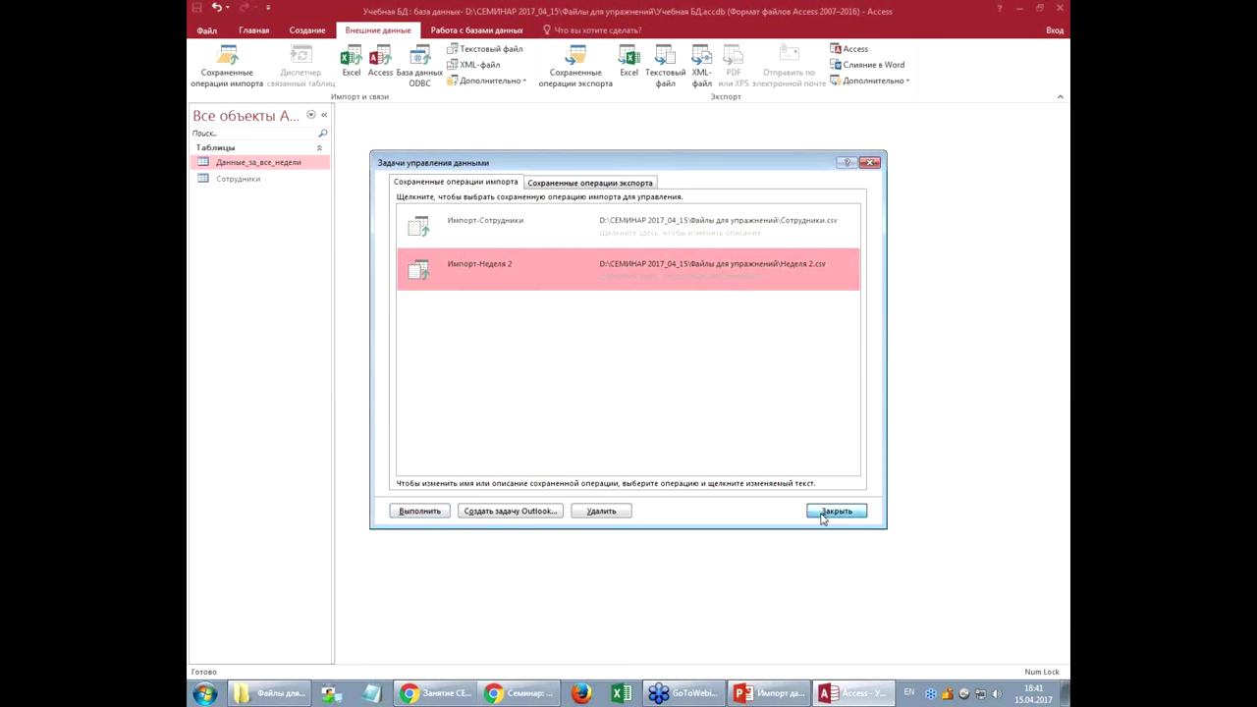
# Step: Open Данные_за_все_недели and check the Дата_загрузки values of the newly imported records
pyautogui.doubleClick(263, 167)
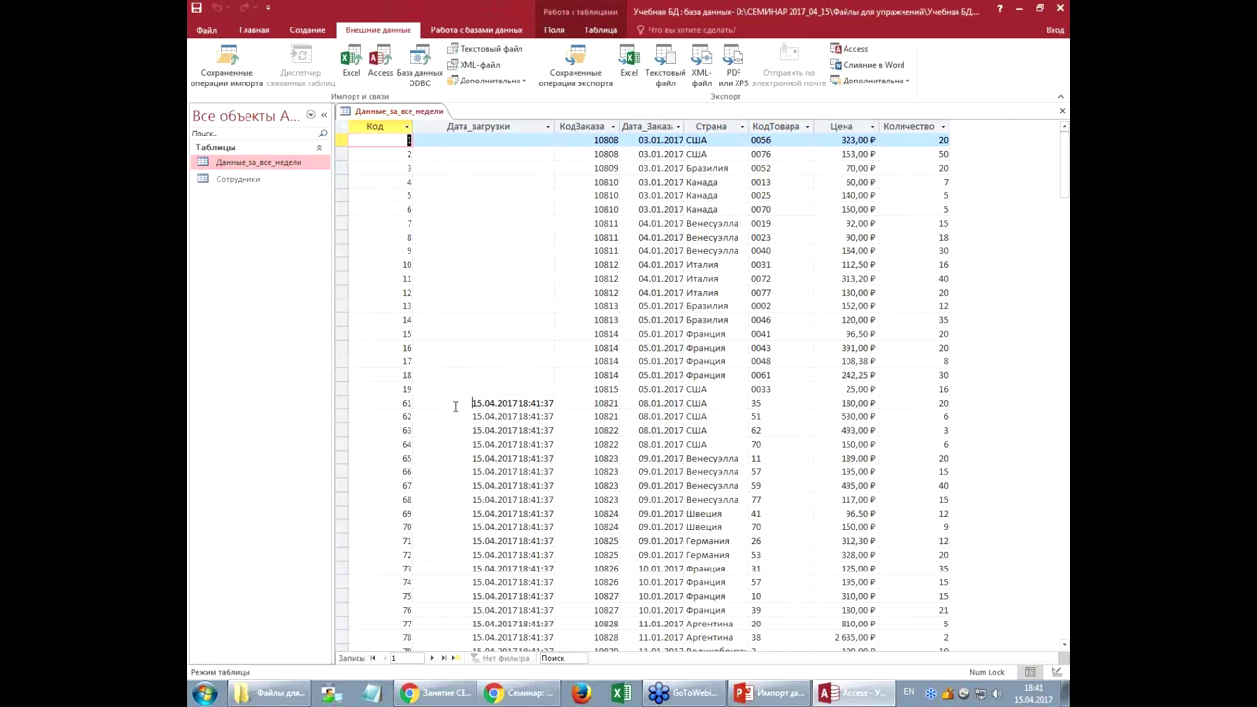
pyautogui.click(454, 406)
pyautogui.scroll(-6, 457, 393)
pyautogui.scroll(-2, 460, 343)
pyautogui.scroll(5, 461, 304)
# Step: Compare the Код numbering of the first week's records with the reimported ones through the table's end, and close the table
pyautogui.click(393, 273)
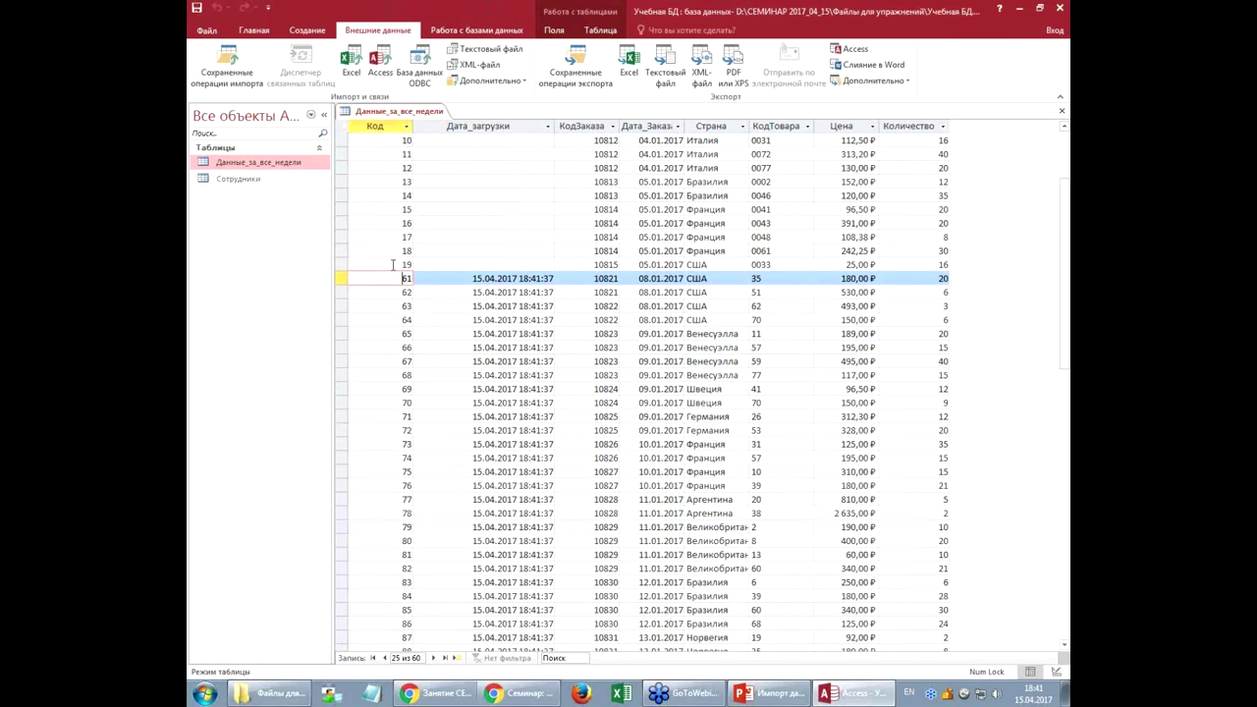
pyautogui.click(391, 126)
pyautogui.click(383, 238)
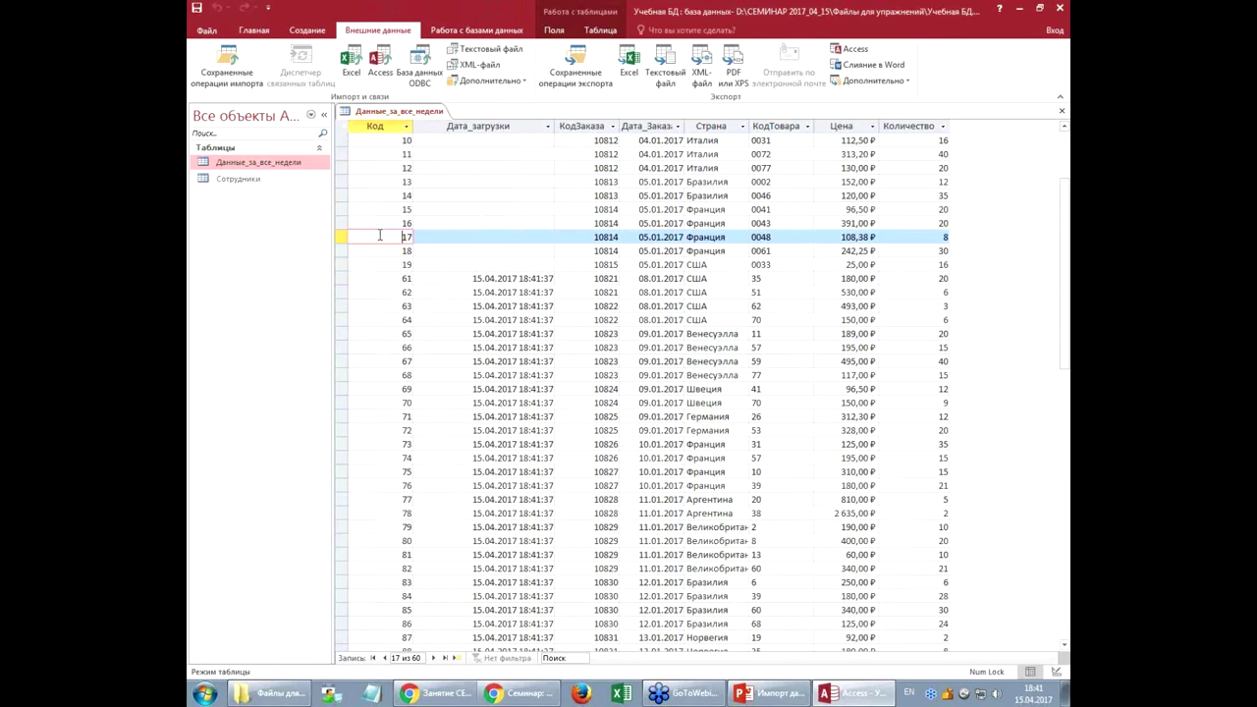
pyautogui.click(383, 321)
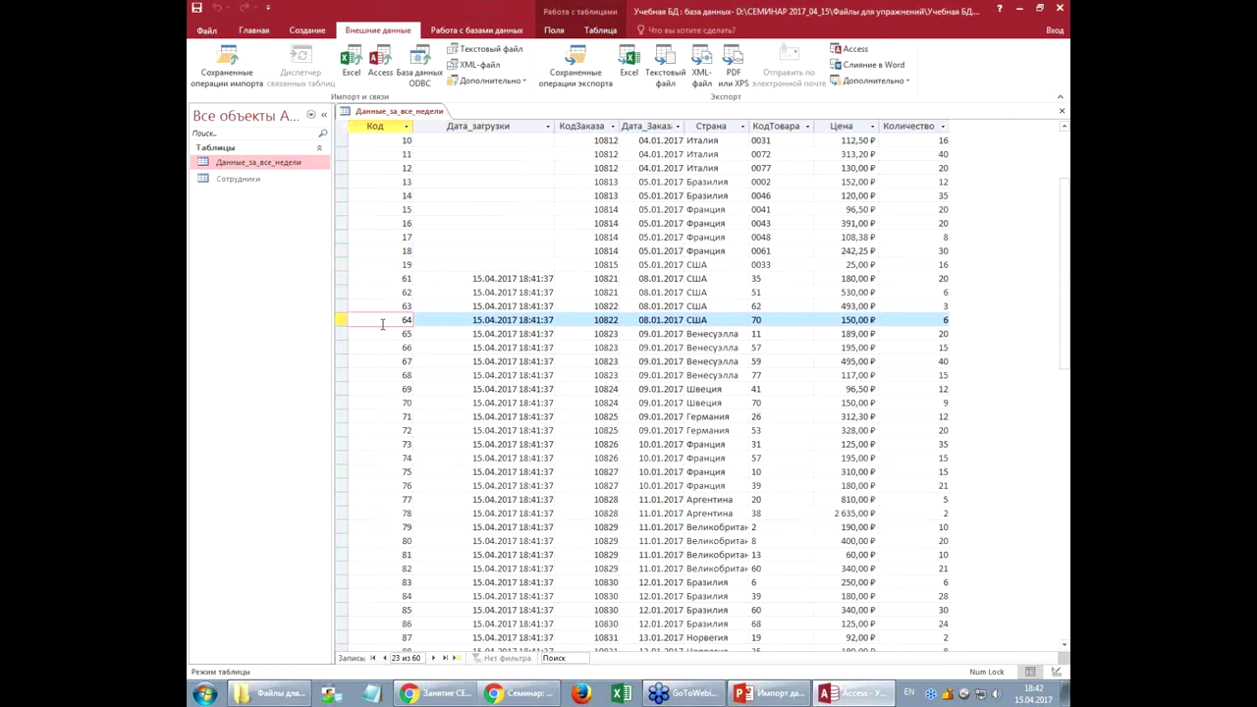
pyautogui.scroll(-5, 406, 324)
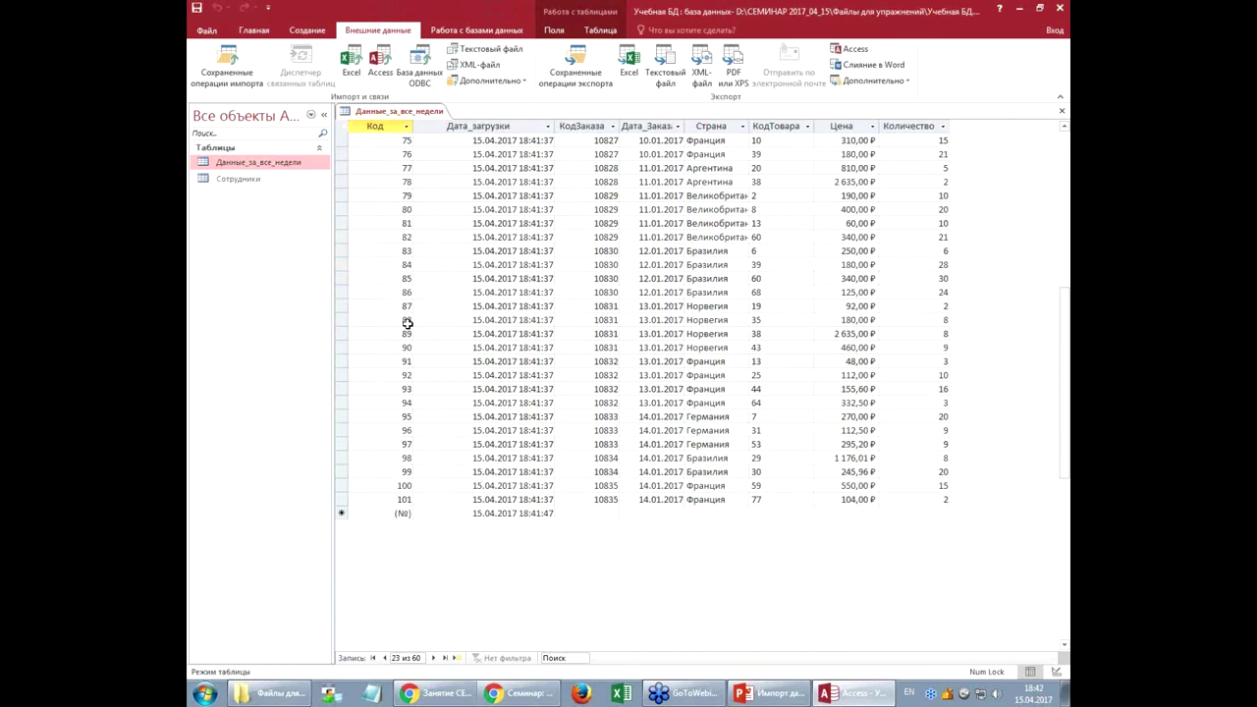
pyautogui.scroll(5, 407, 324)
pyautogui.scroll(3, 406, 322)
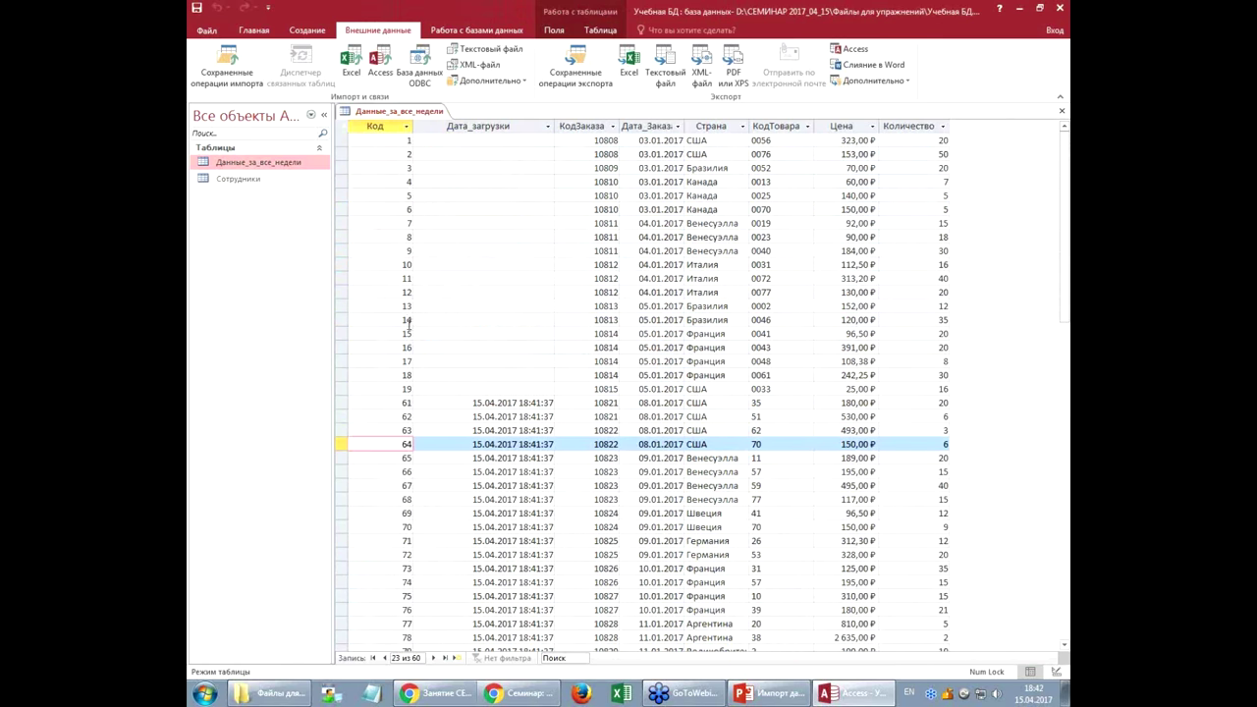
pyautogui.click(1060, 112)
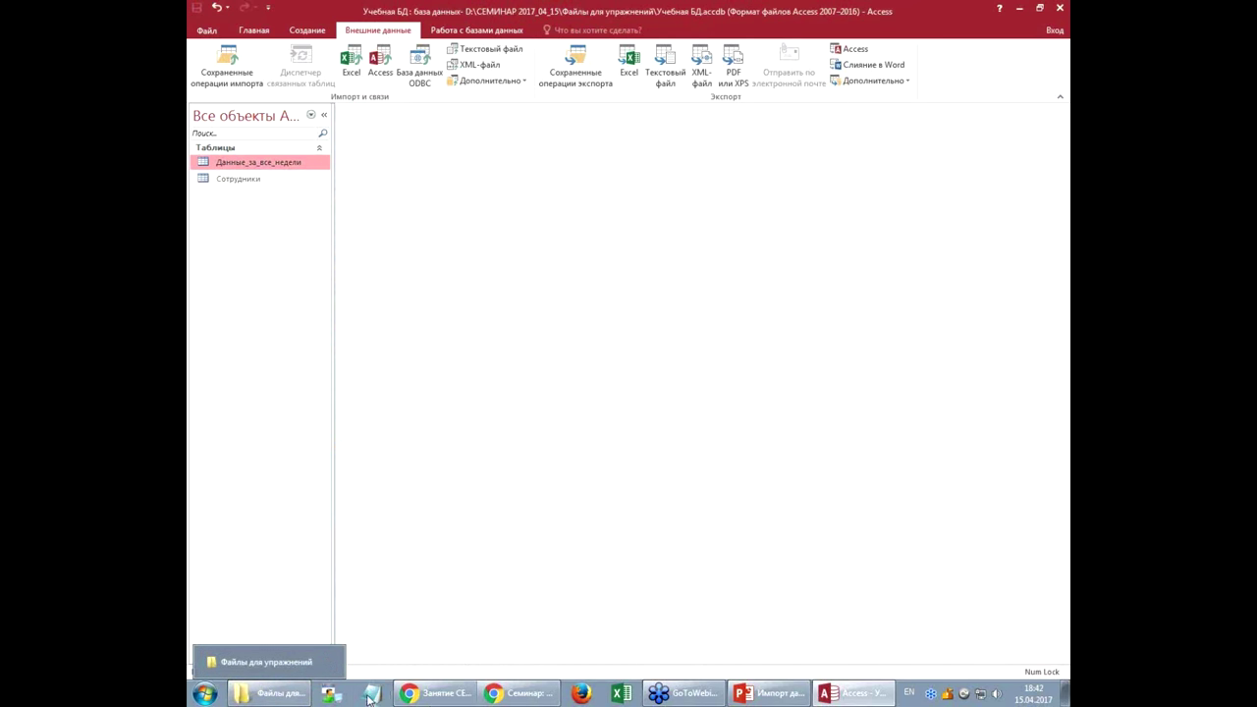
# Step: Switch to PowerPoint and review the points on saving and running imports on the slide Автоматизация импорта CSV
pyautogui.click(771, 698)
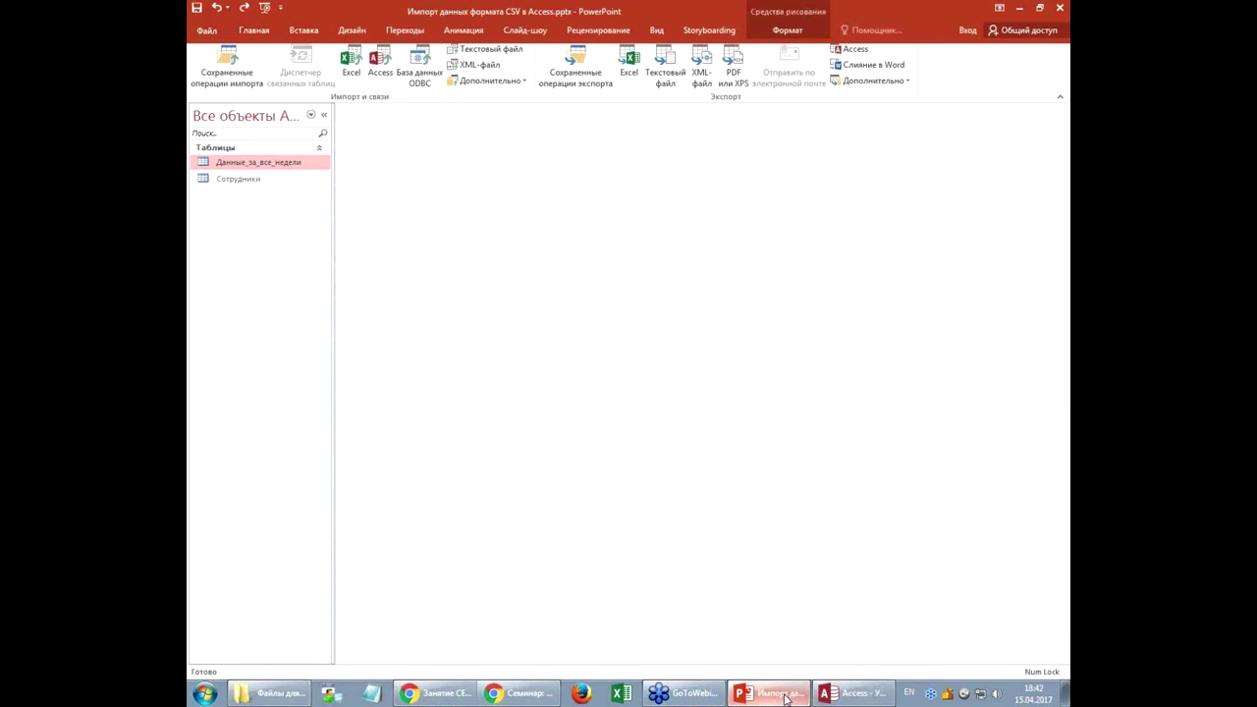
pyautogui.click(499, 344)
pyautogui.moveTo(403, 348); pyautogui.dragTo(766, 352)
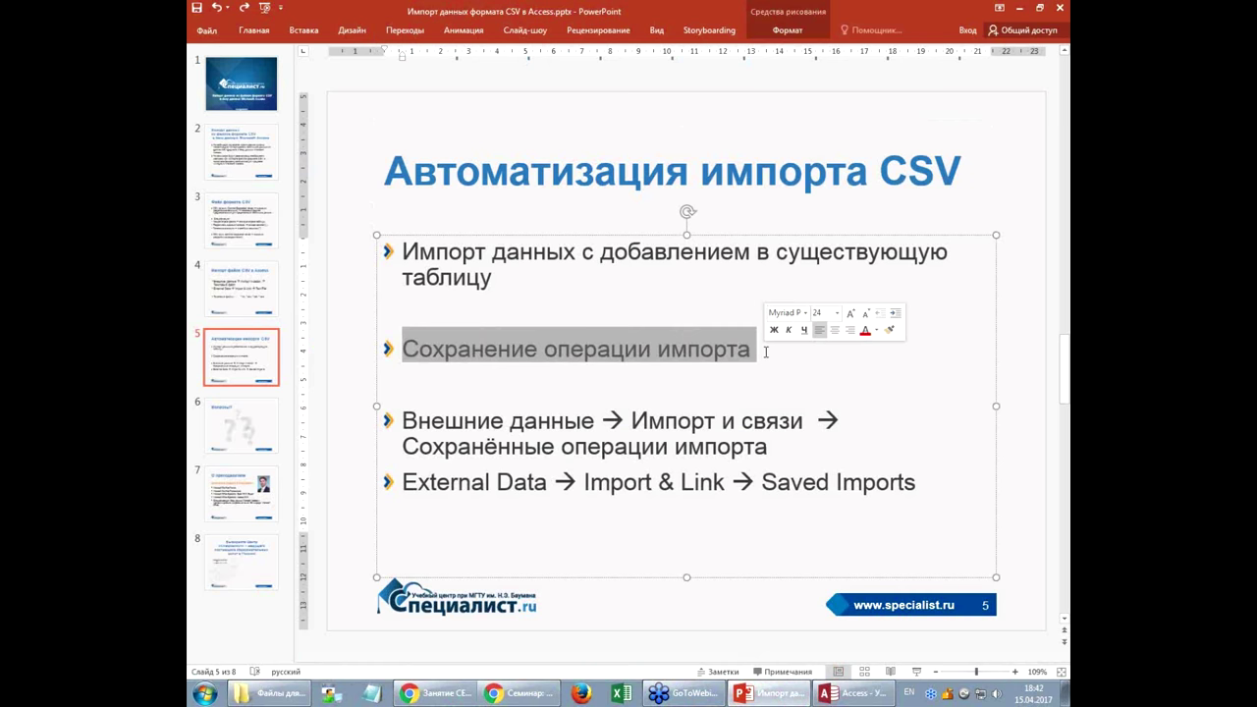
pyautogui.click(767, 421)
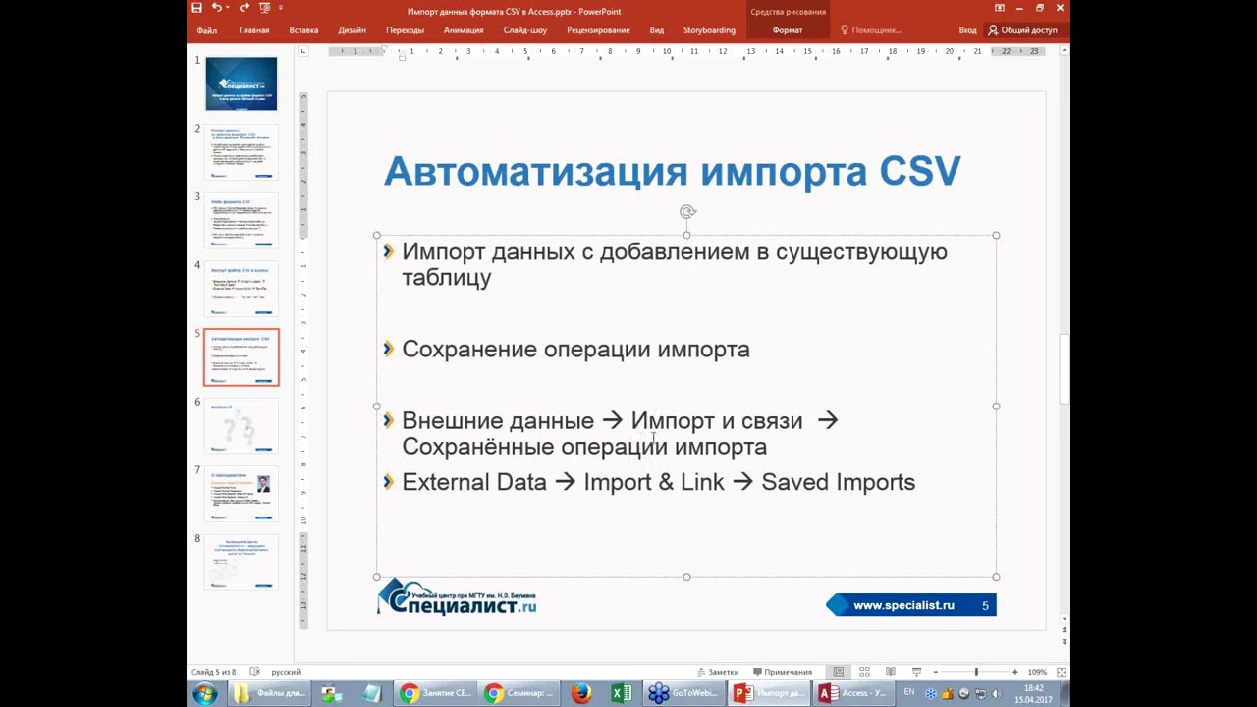
# Step: Return to the Учебная БД database in Access and open the list of saved import operations
pyautogui.moveTo(784, 698)
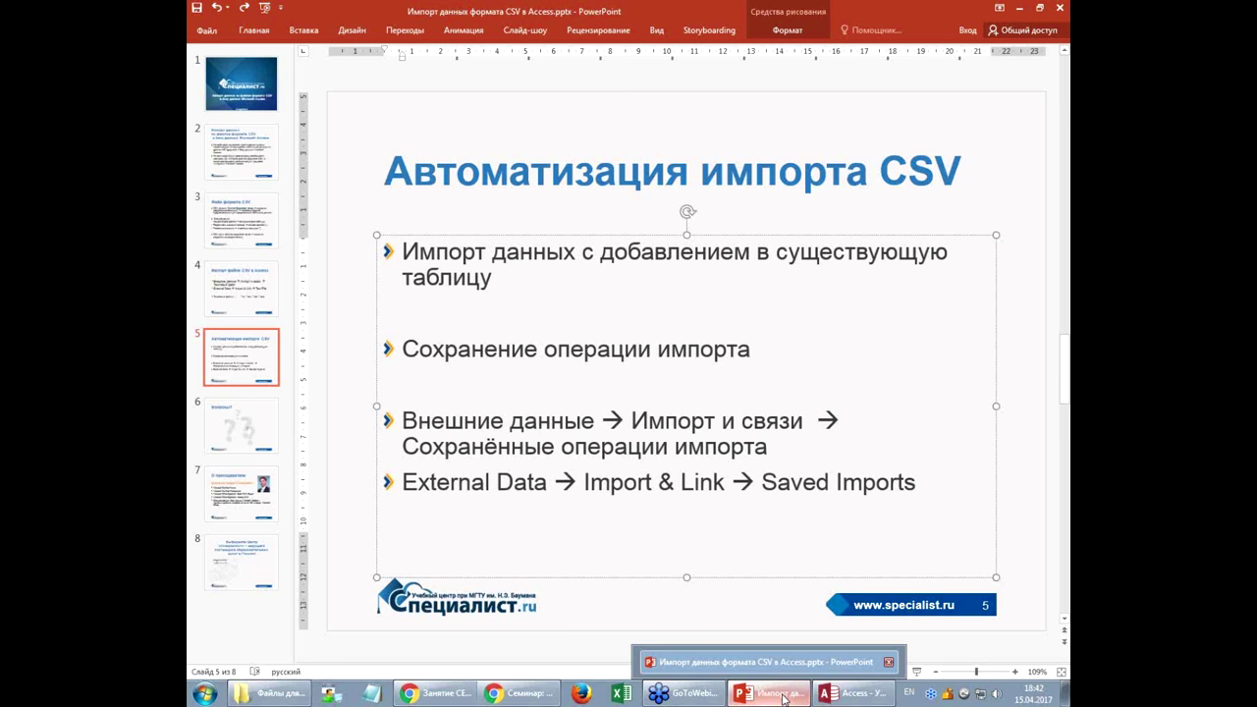
pyautogui.click(844, 697)
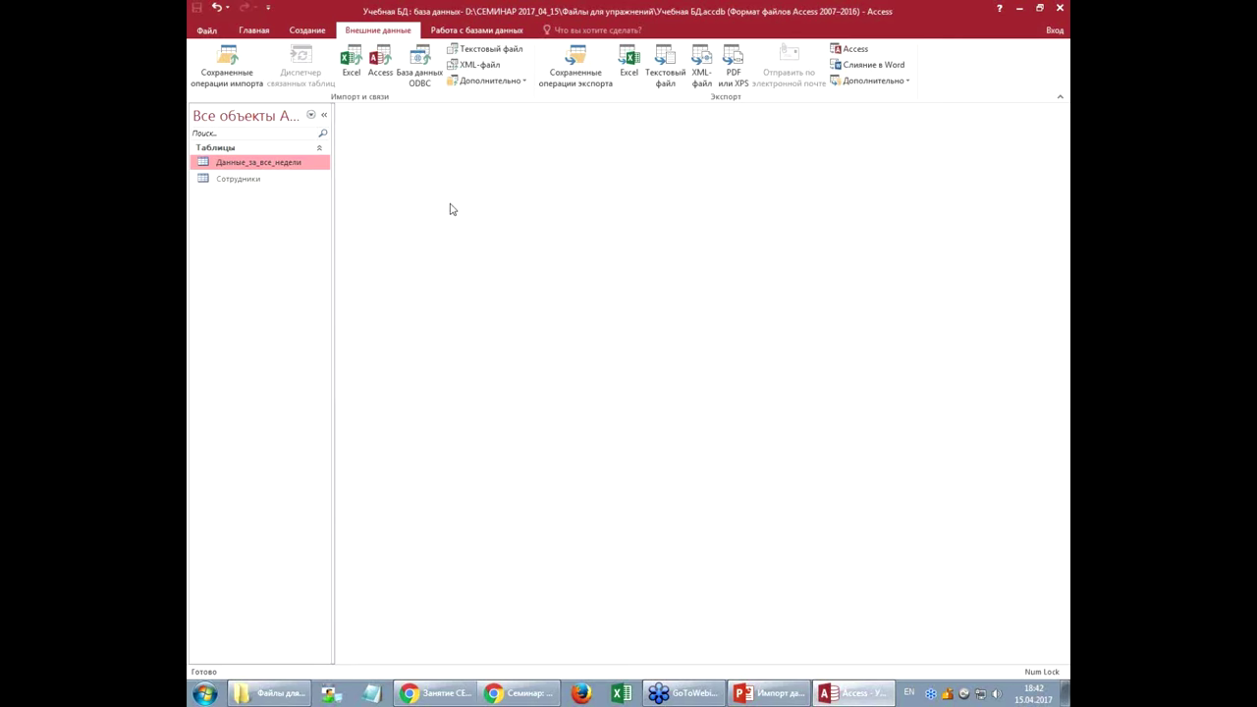
pyautogui.click(246, 77)
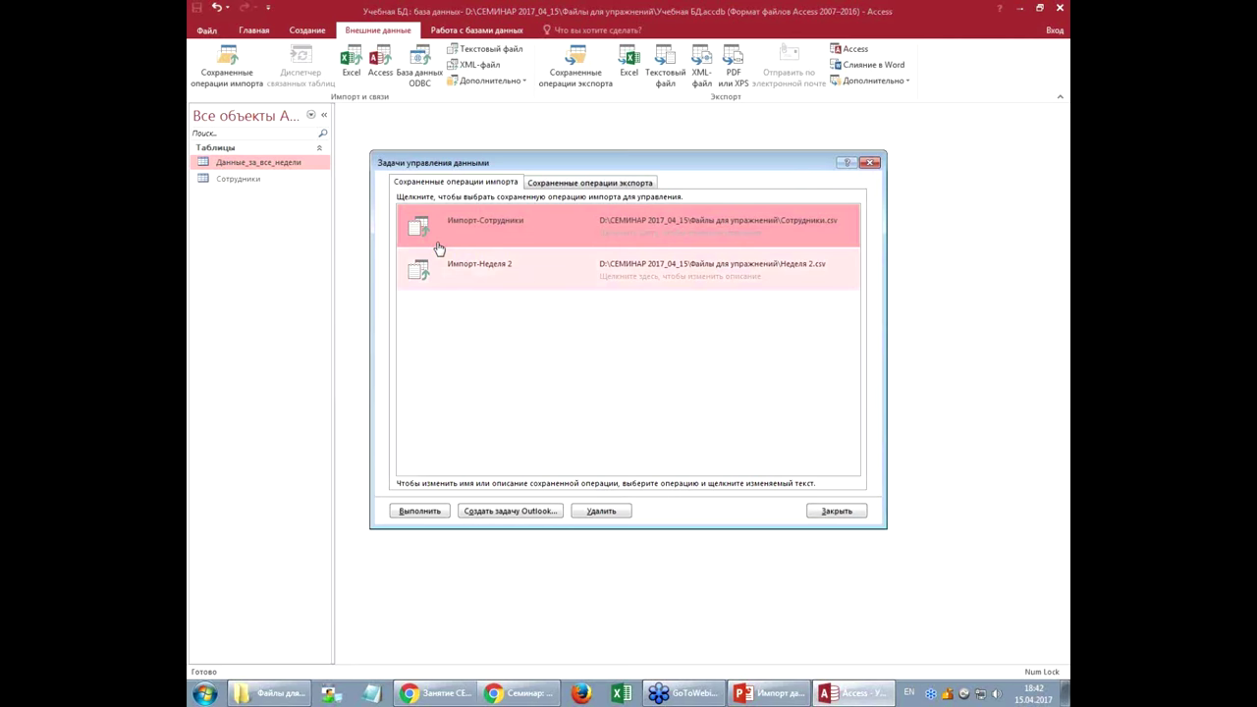
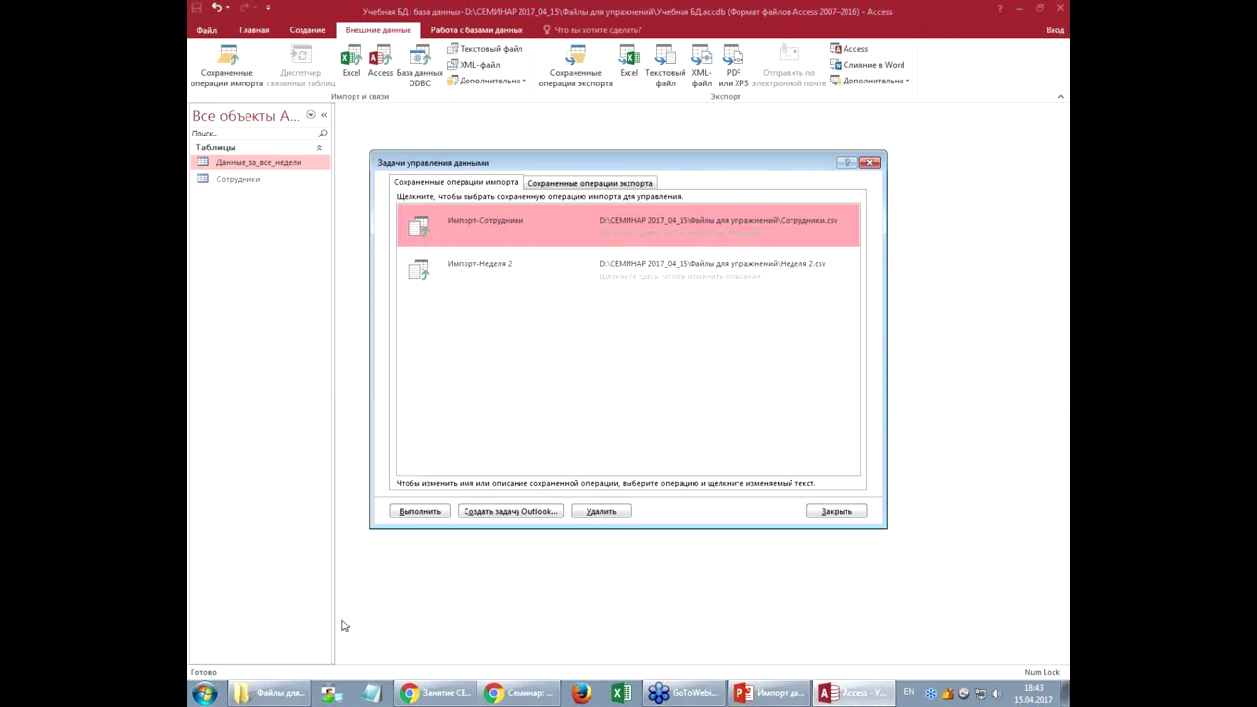
# Step: Check the weekly file's name in the exercise folder and point the saved import Импорт-Неделя 2 to Неделя 3.csv
pyautogui.click(293, 693)
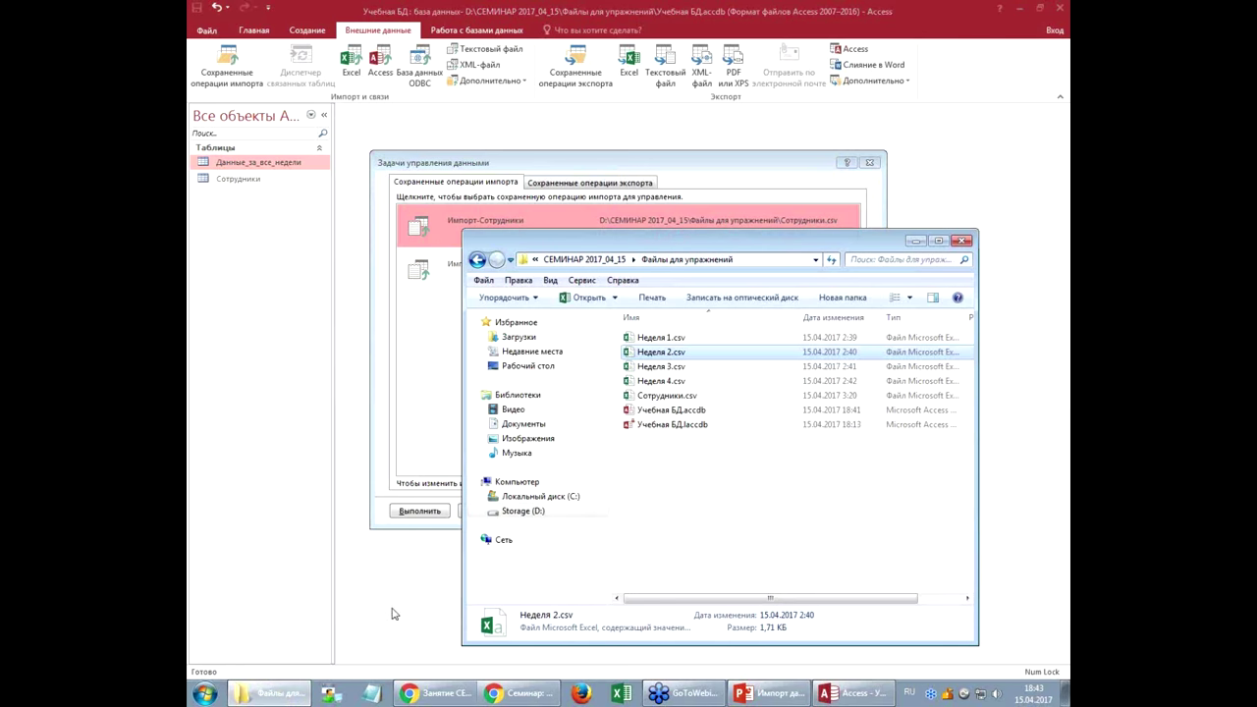
pyautogui.click(662, 369)
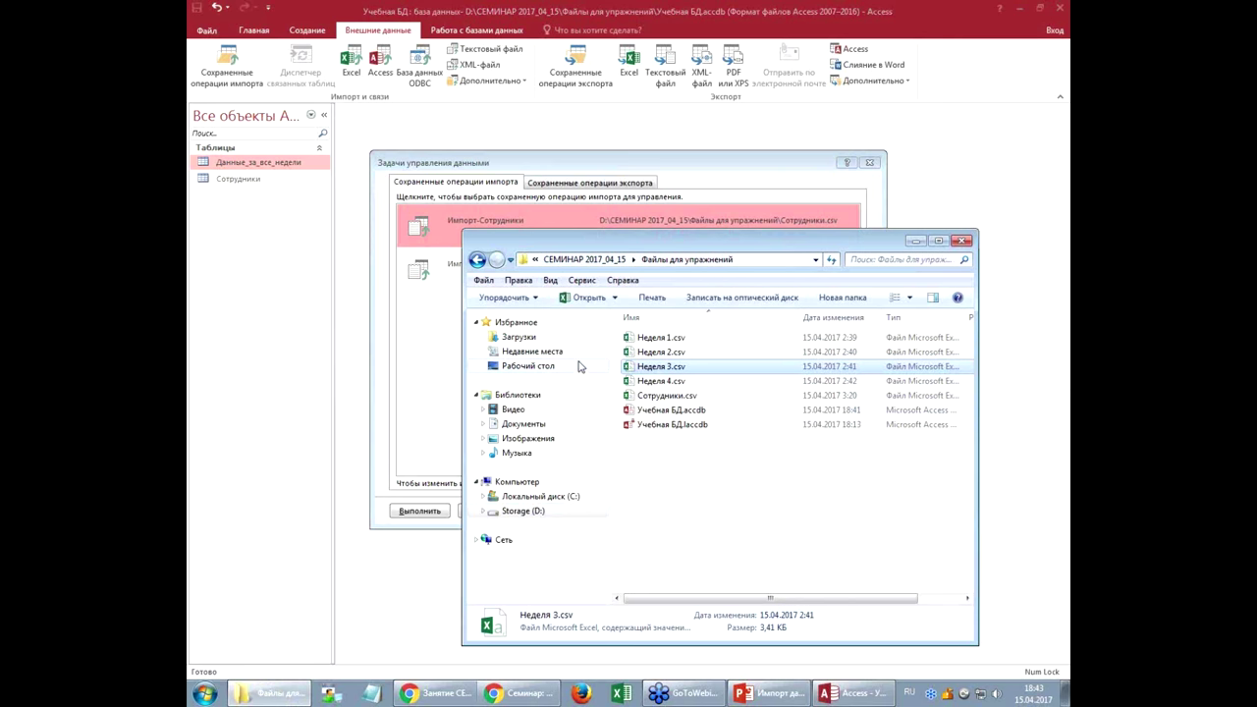
pyautogui.click(478, 188)
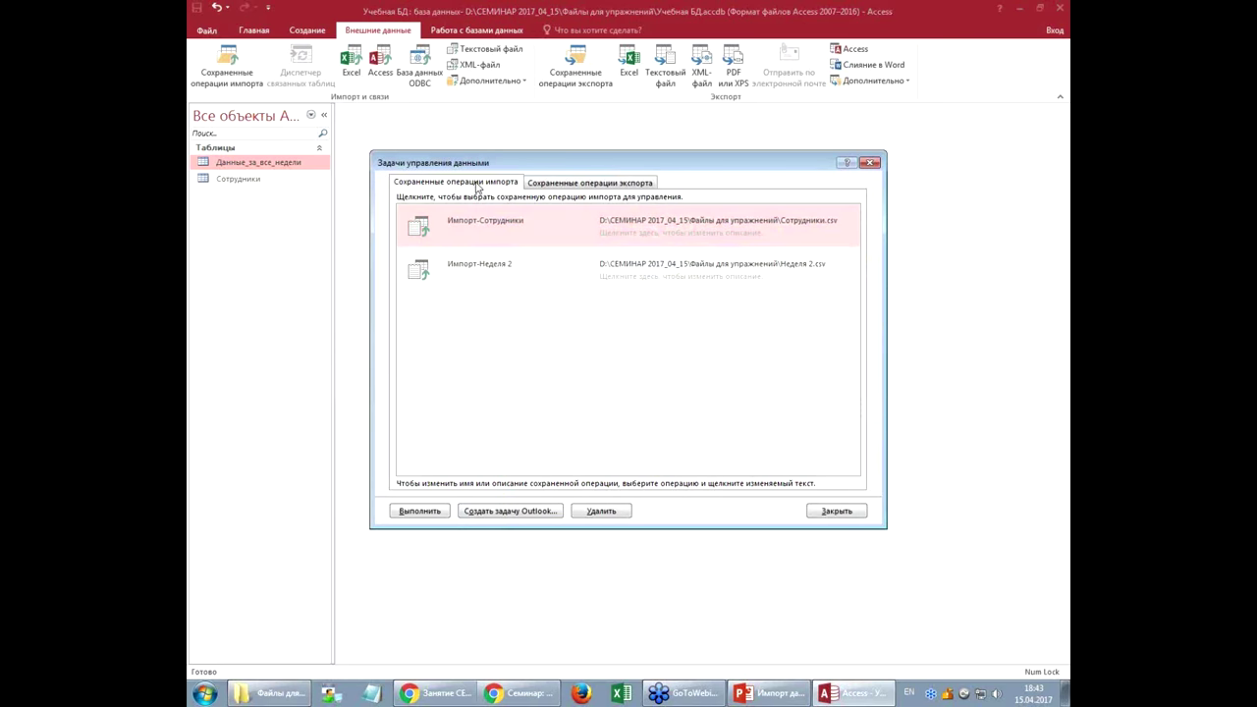
pyautogui.click(704, 273)
pyautogui.click(705, 267)
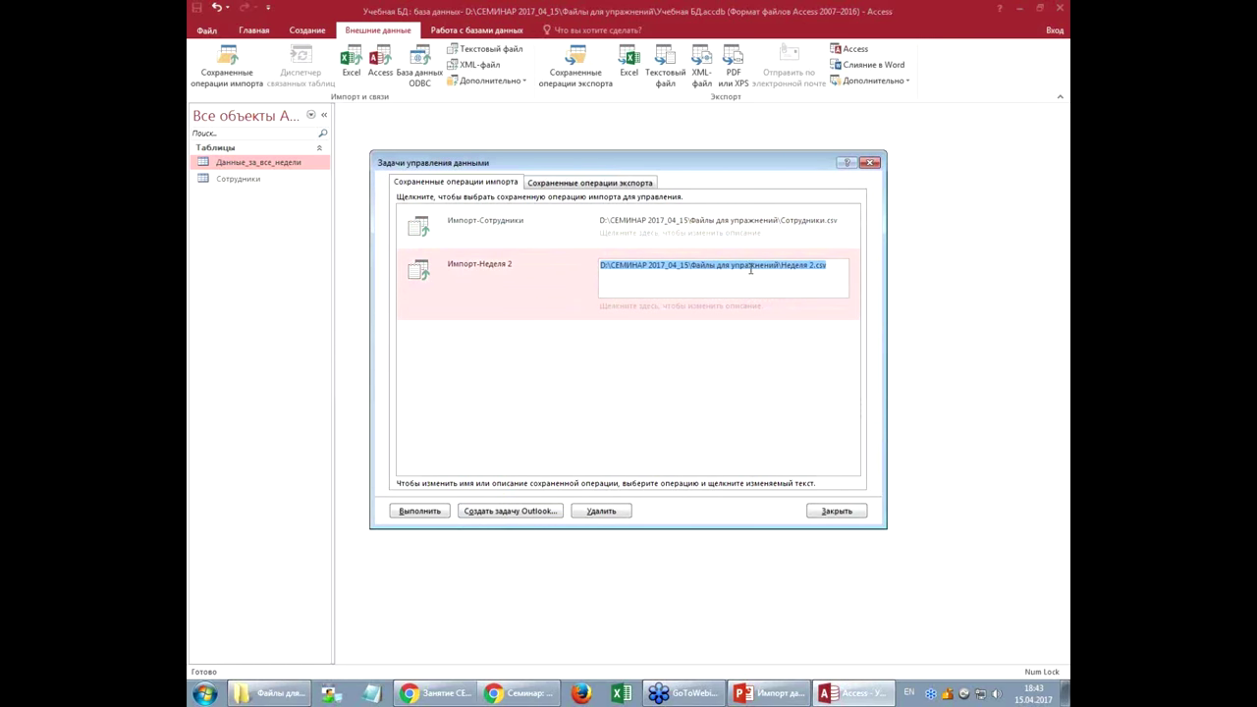
pyautogui.click(815, 270)
pyautogui.press('BackSpace')
pyautogui.write('3')
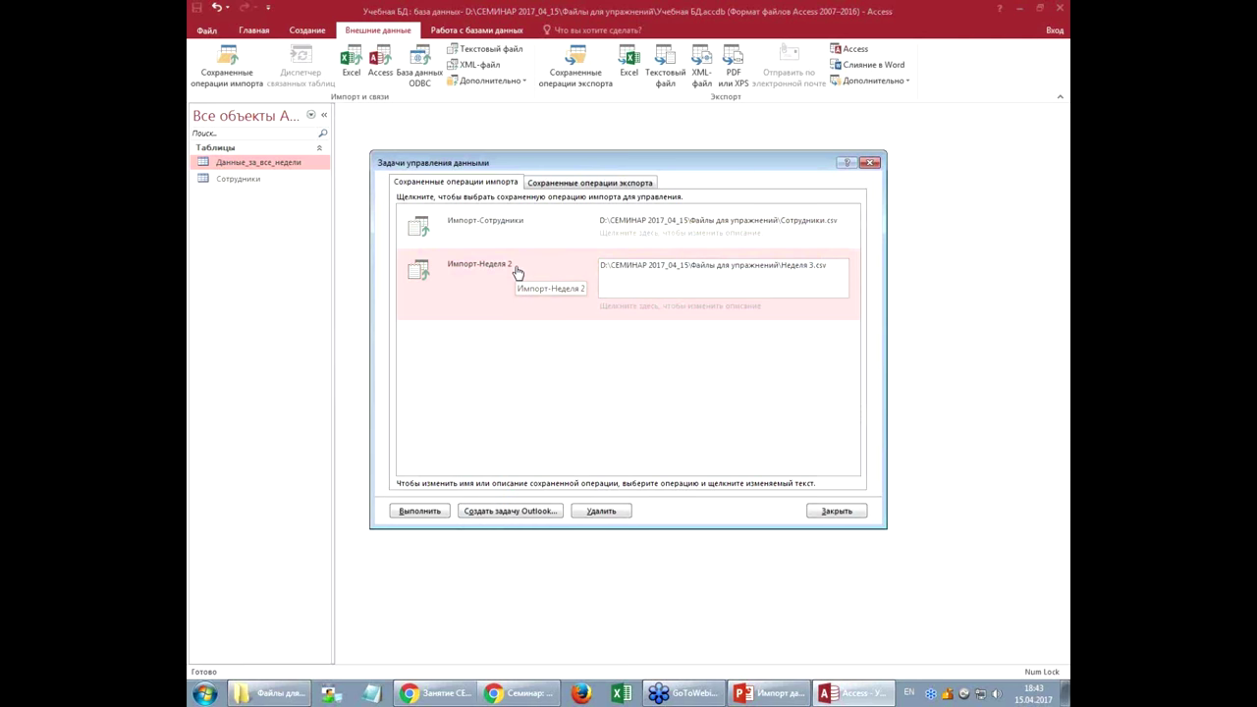
# Step: Check the exercise folder's full path and rename the saved weekly import as Импорт-Неделя 3
pyautogui.click(282, 697)
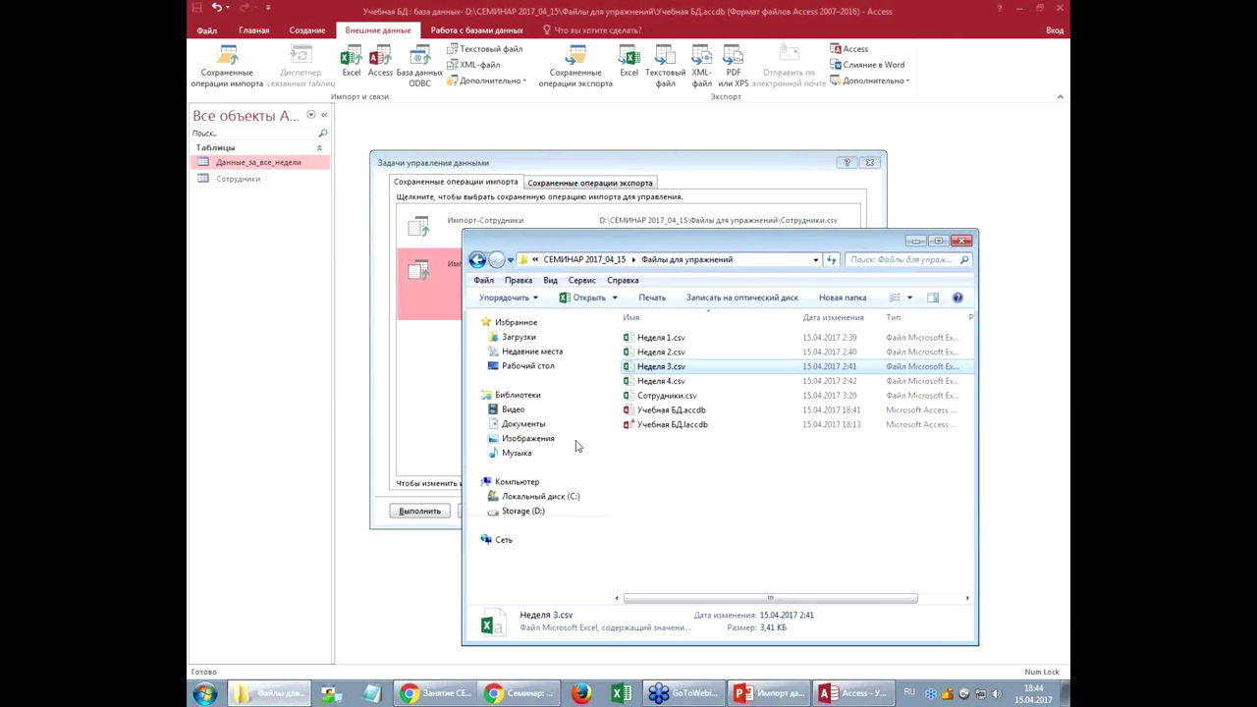
pyautogui.click(767, 259)
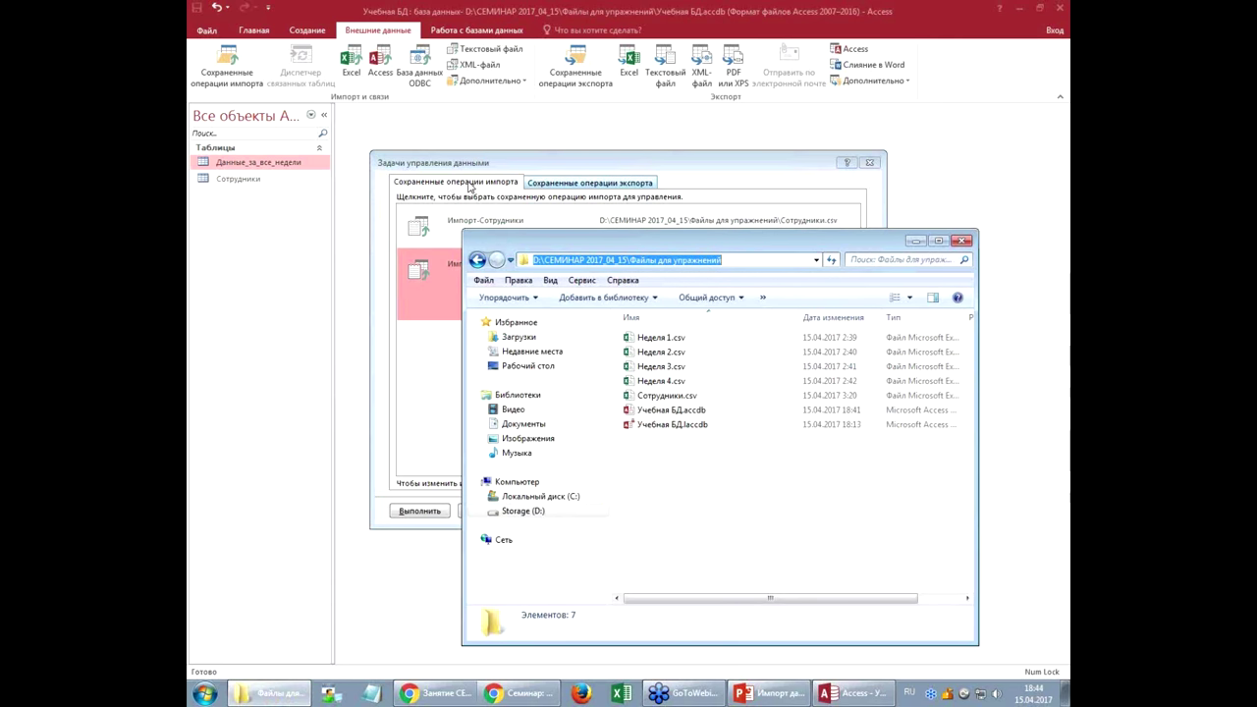
pyautogui.click(486, 182)
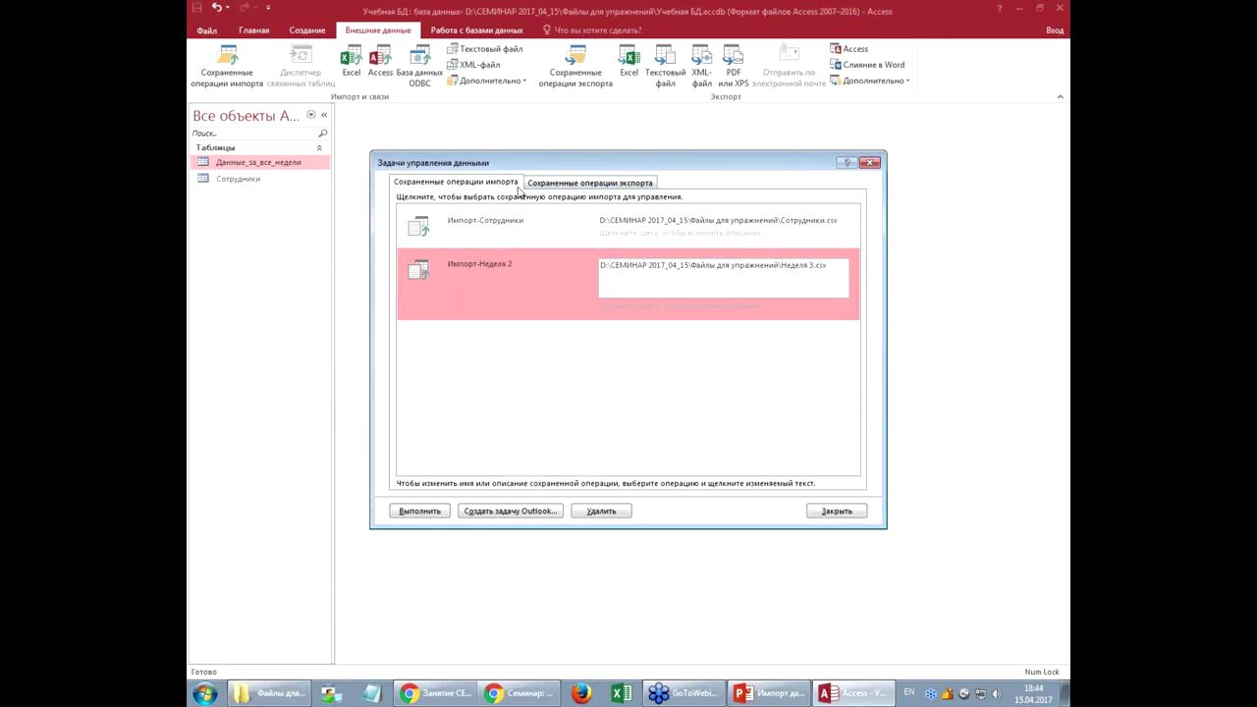
pyautogui.click(521, 264)
pyautogui.click(518, 265)
pyautogui.press('BackSpace')
pyautogui.write('3')
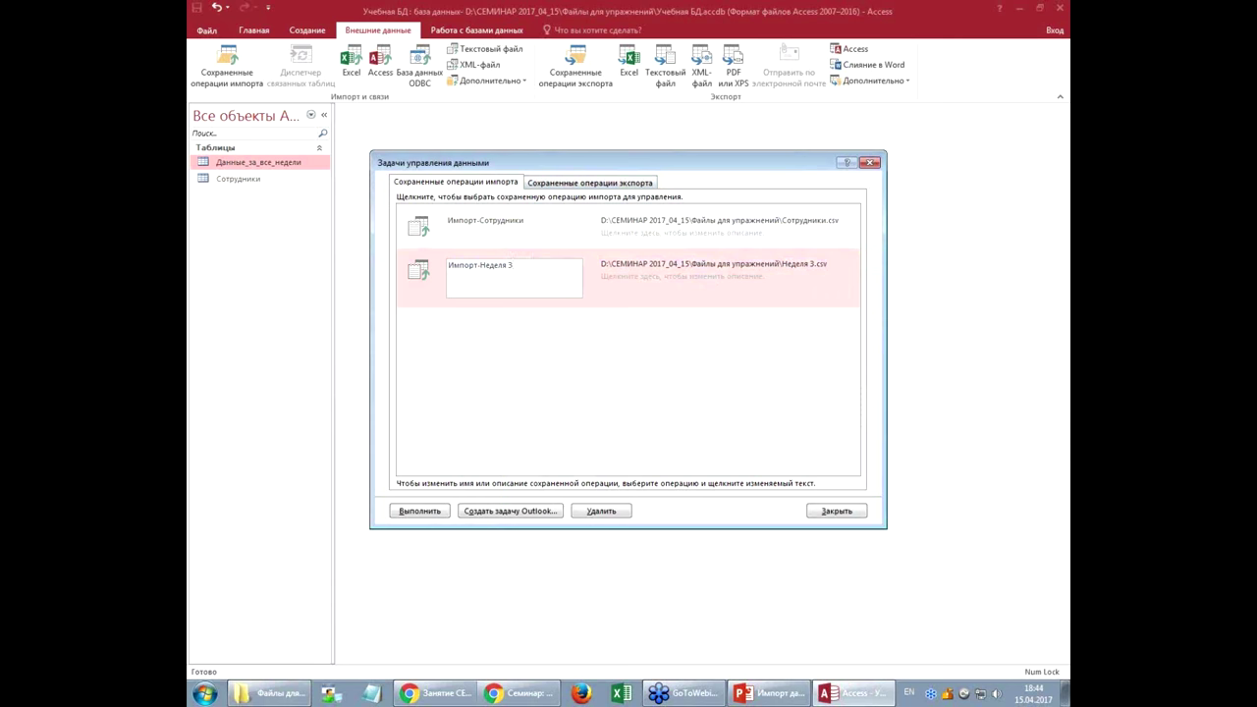
pyautogui.press('Return')
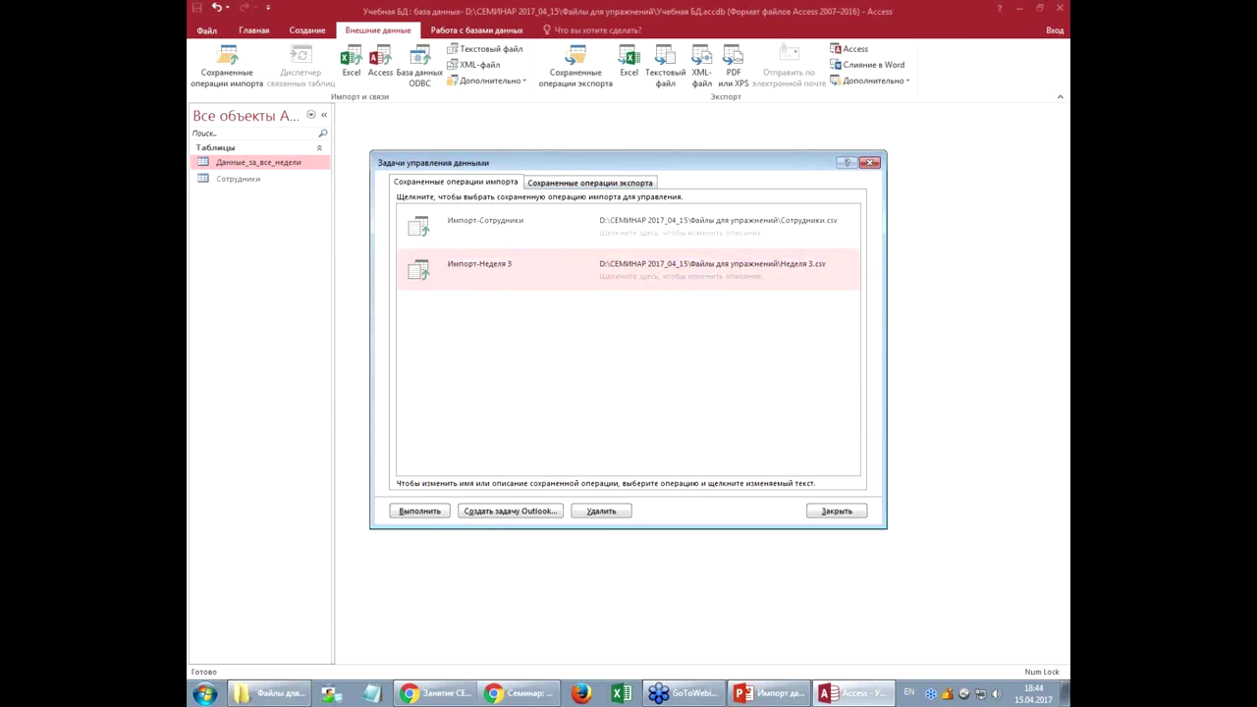
# Step: Run the saved import Импорт-Неделя 3 and close the list of saved operations
pyautogui.click(474, 265)
pyautogui.click(282, 167)
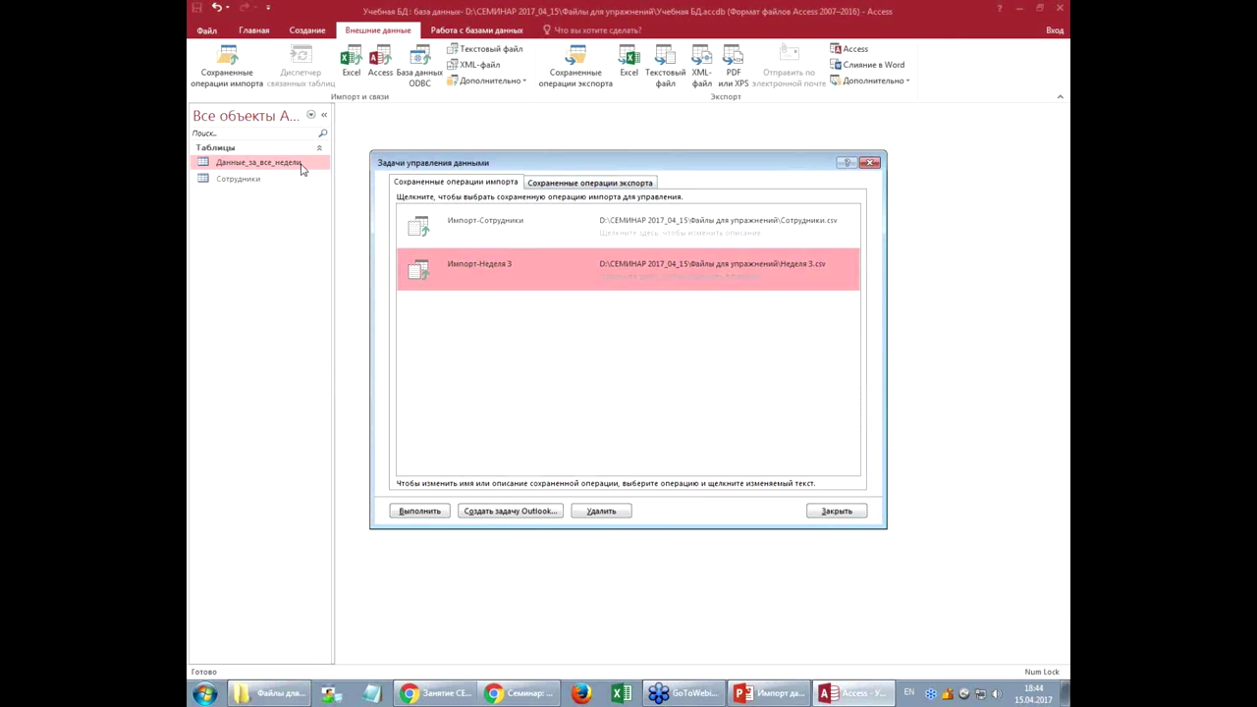
pyautogui.click(426, 514)
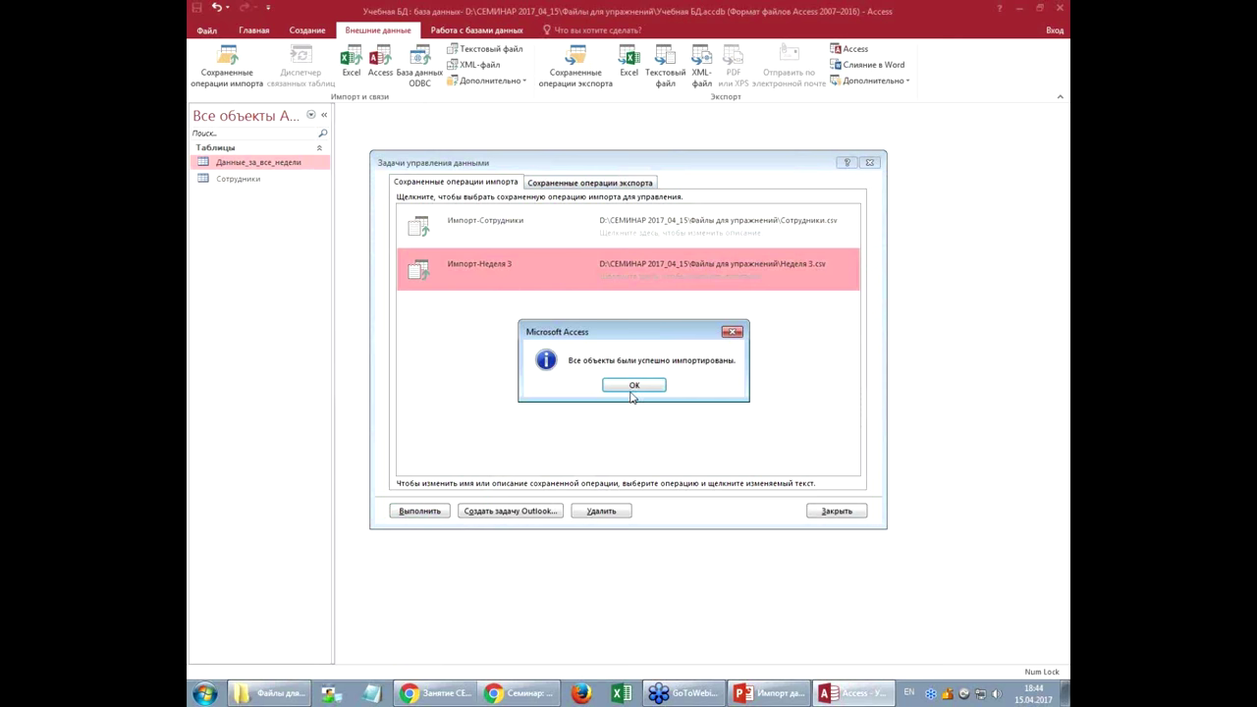
pyautogui.click(633, 386)
pyautogui.click(815, 513)
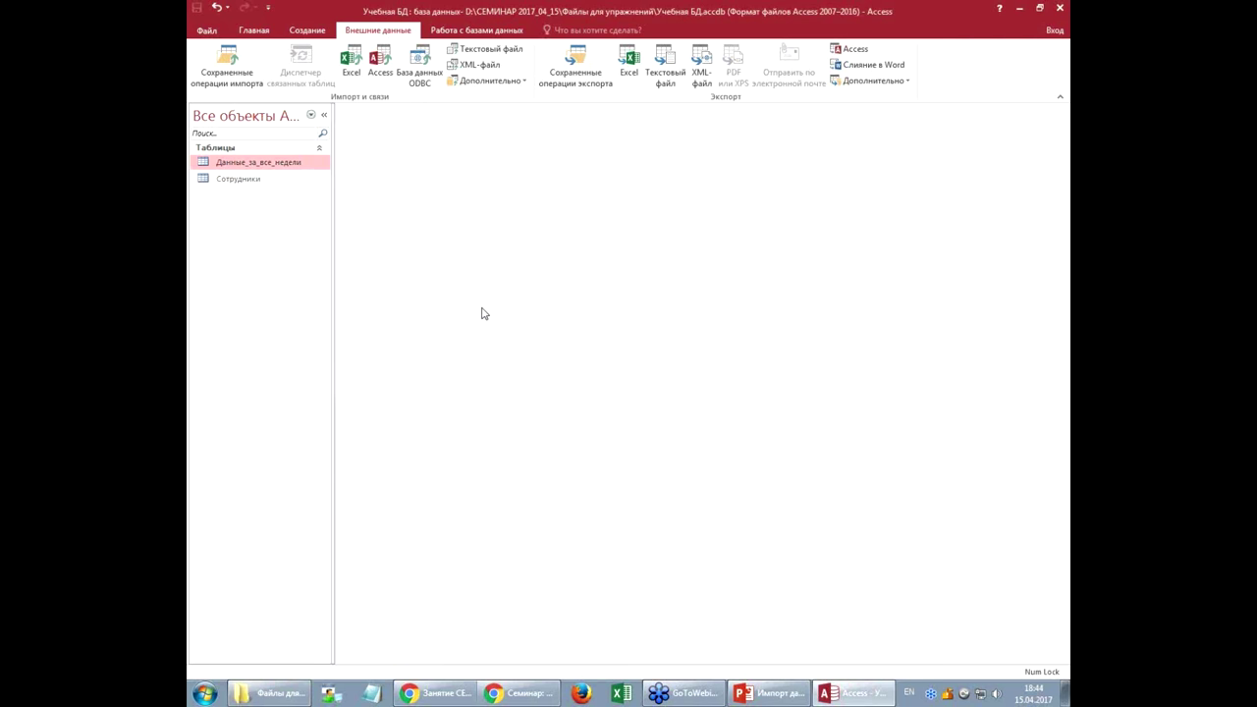
# Step: Open Данные_за_все_недели and compare the Дата_загрузки values of the newest records with those of the preceding import
pyautogui.doubleClick(253, 164)
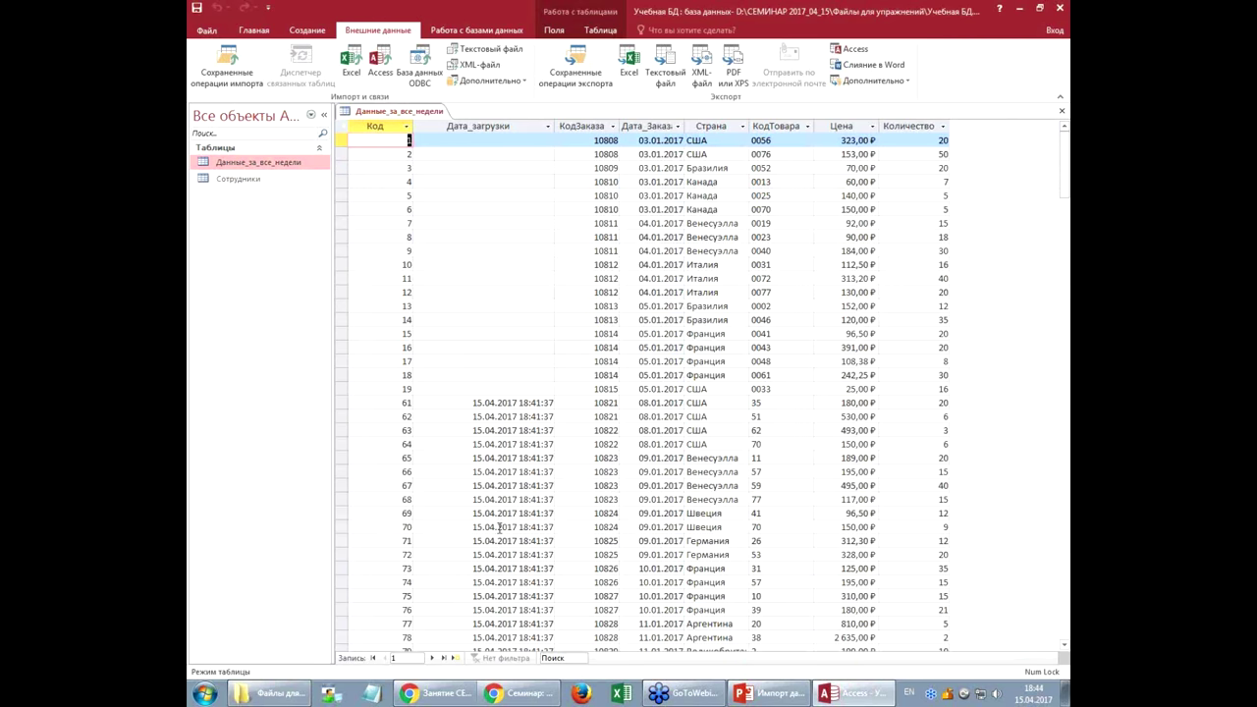
pyautogui.click(443, 657)
pyautogui.click(483, 381)
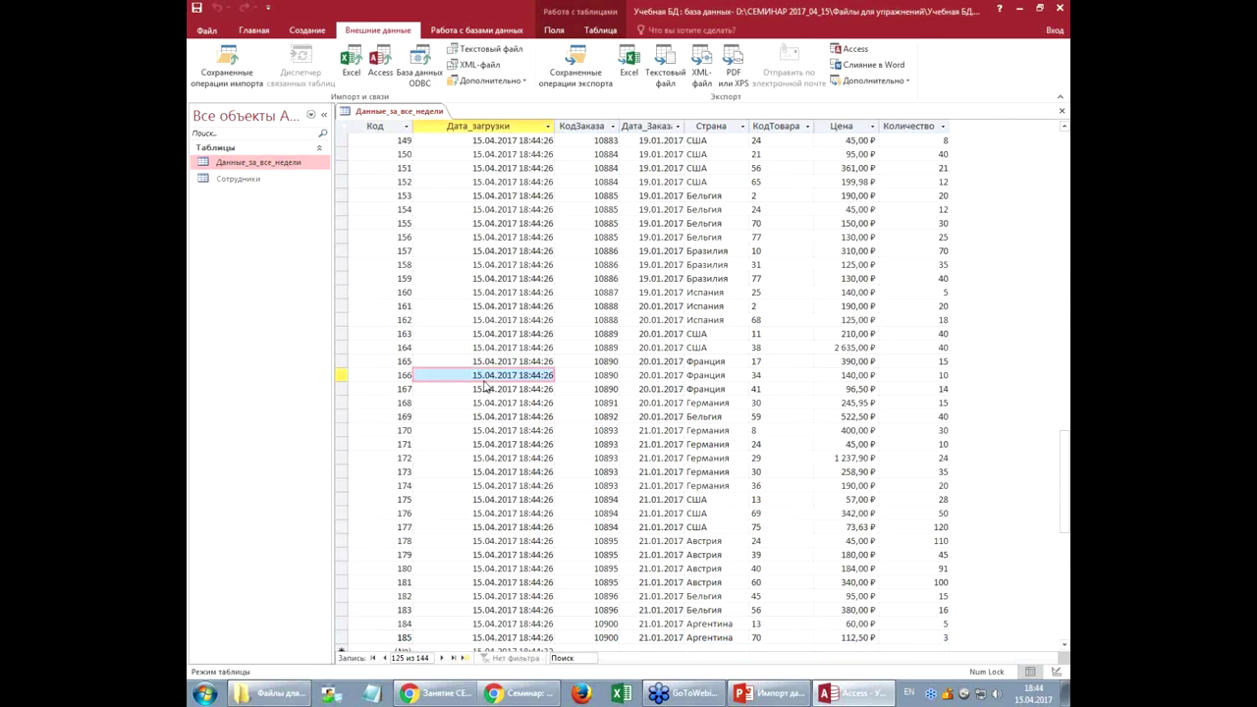
pyautogui.scroll(2, 483, 385)
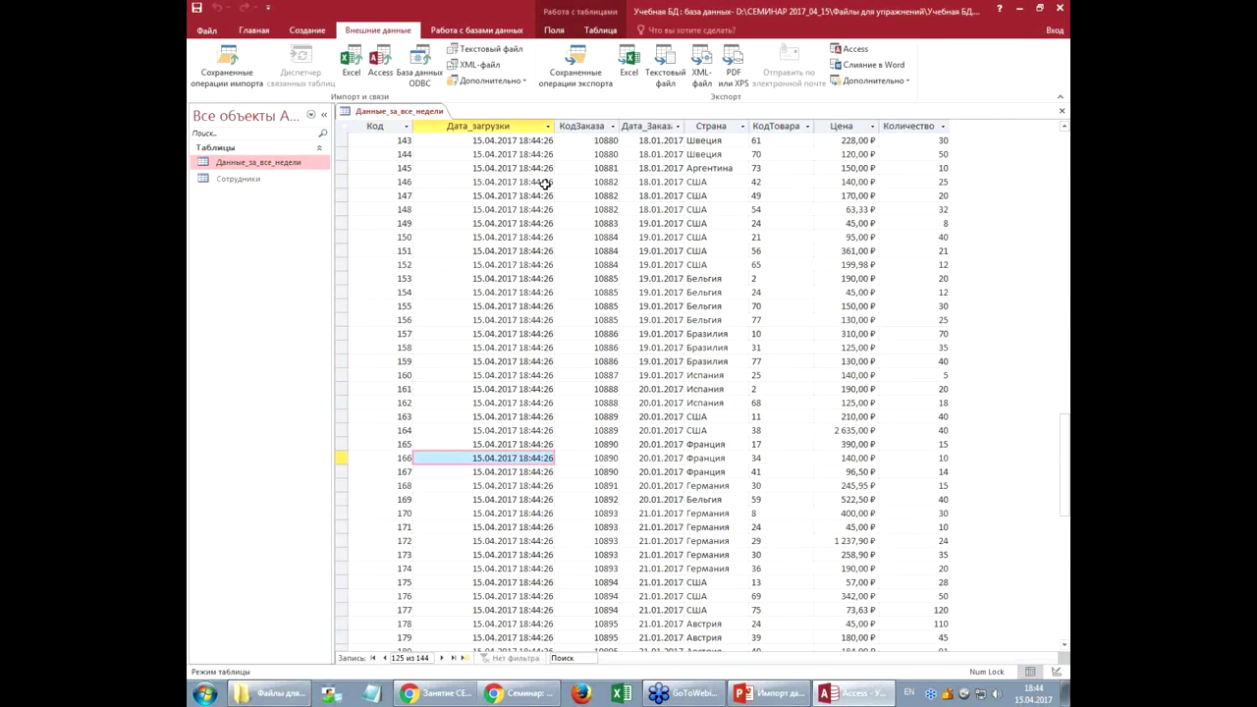
pyautogui.scroll(18, 544, 183)
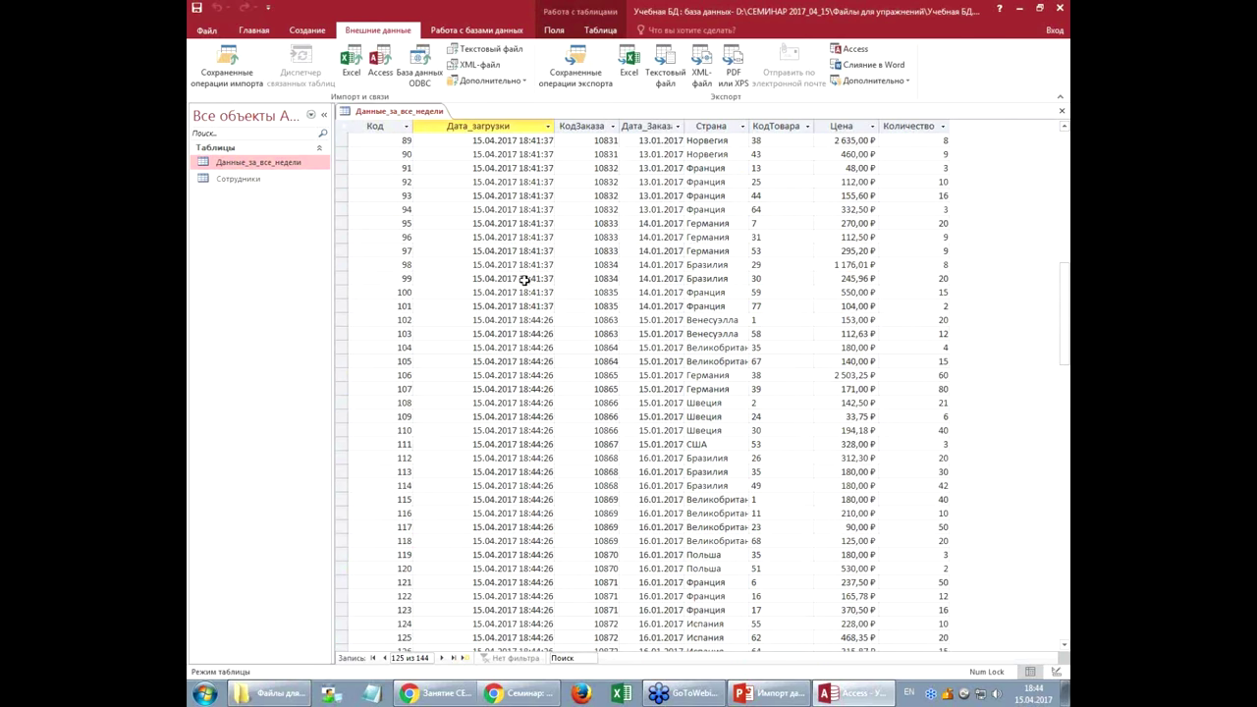
pyautogui.click(527, 291)
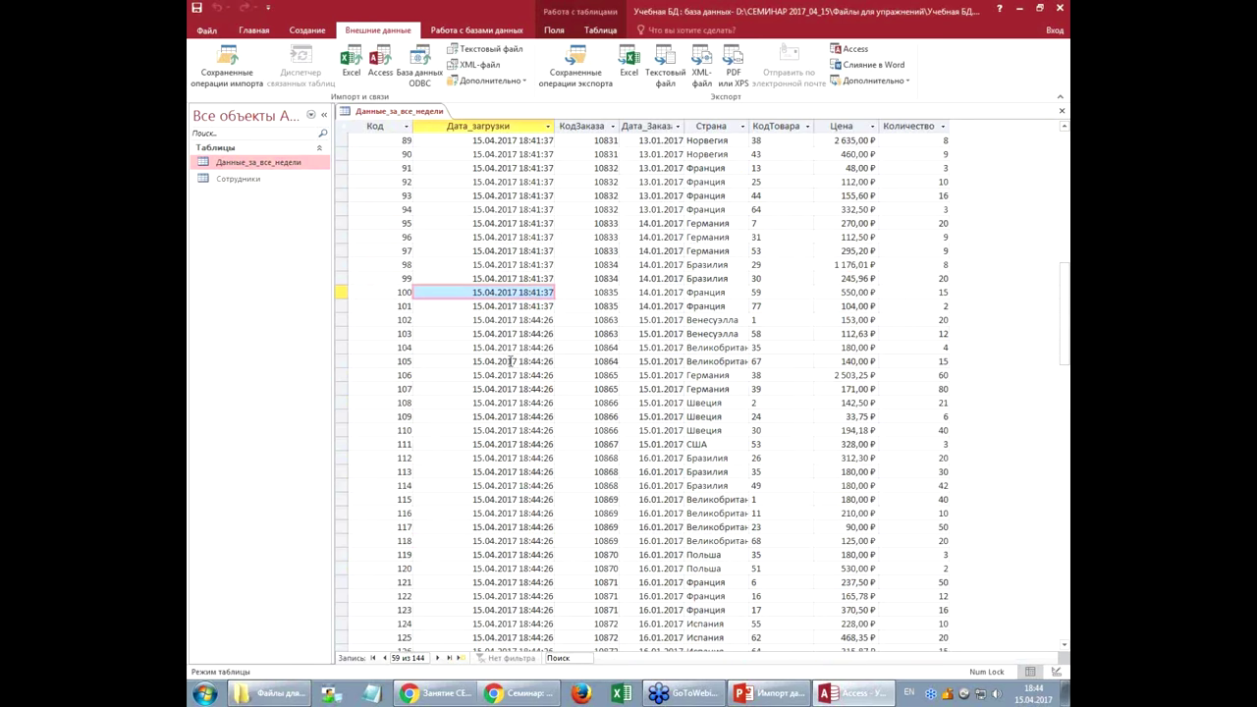
pyautogui.click(498, 389)
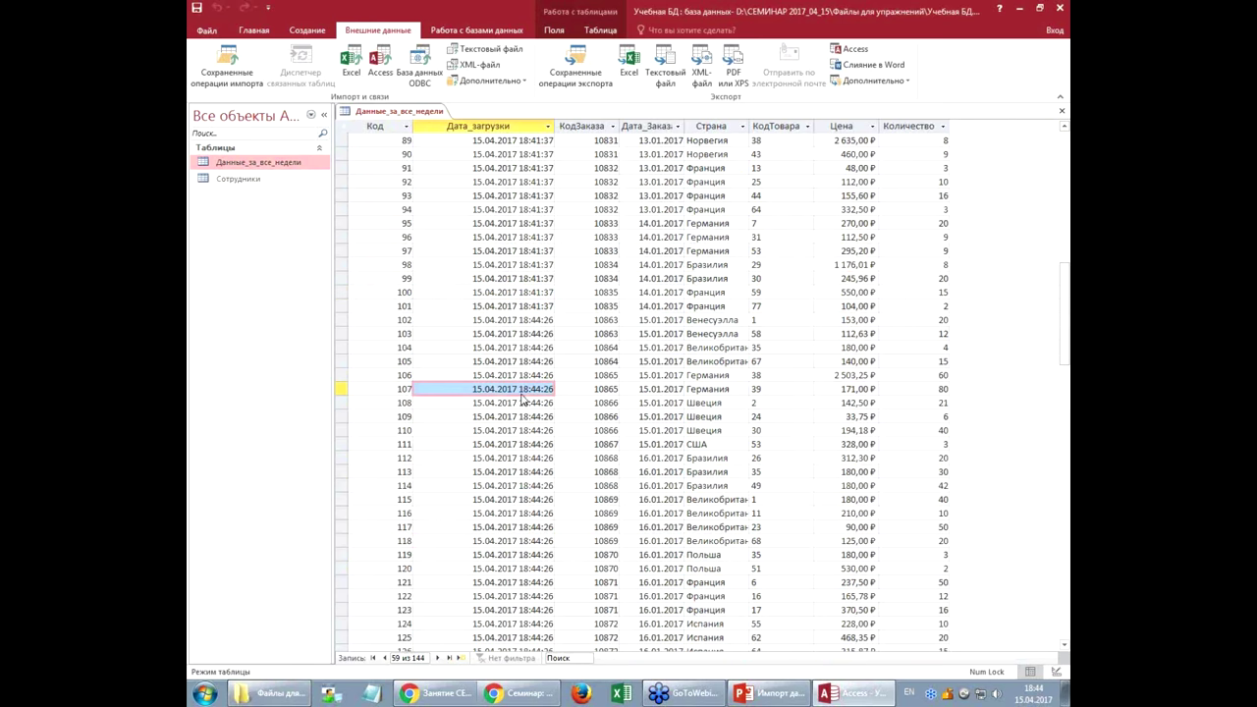
# Step: Look through the order dates and load times across the whole table, and close it
pyautogui.click(645, 346)
pyautogui.scroll(-3, 641, 337)
pyautogui.scroll(-20, 642, 337)
pyautogui.scroll(20, 641, 336)
pyautogui.scroll(14, 641, 337)
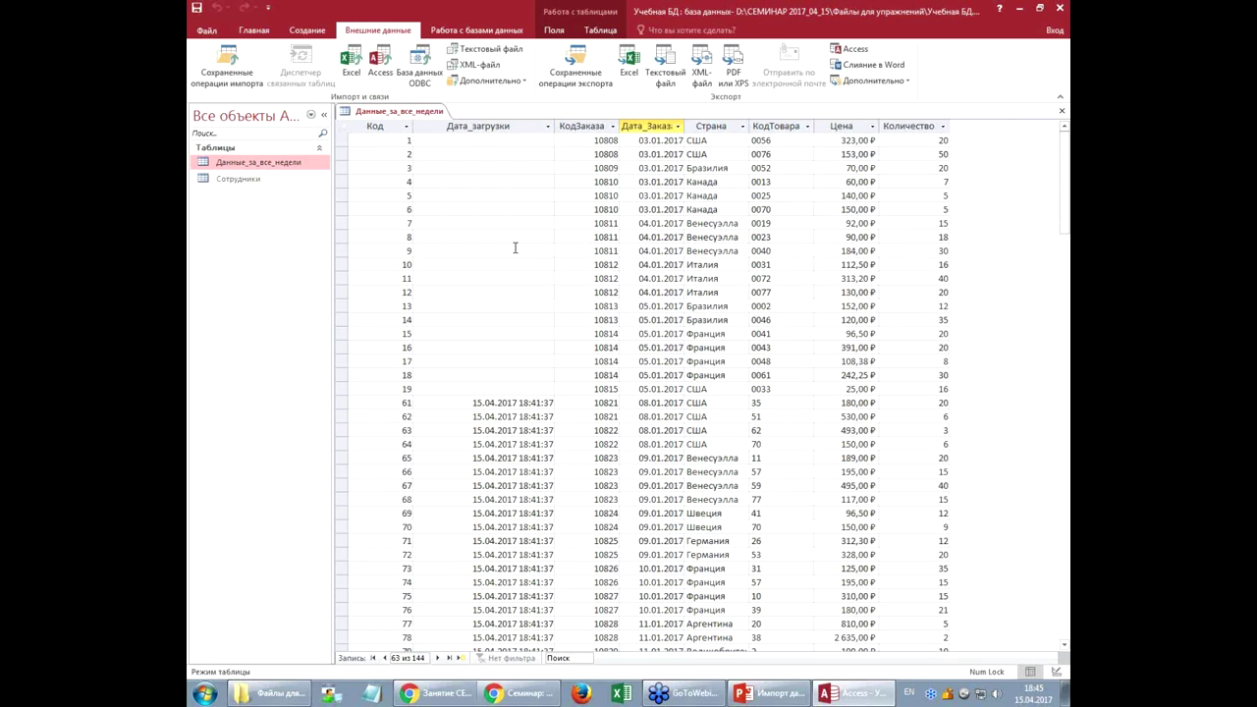
pyautogui.click(1061, 111)
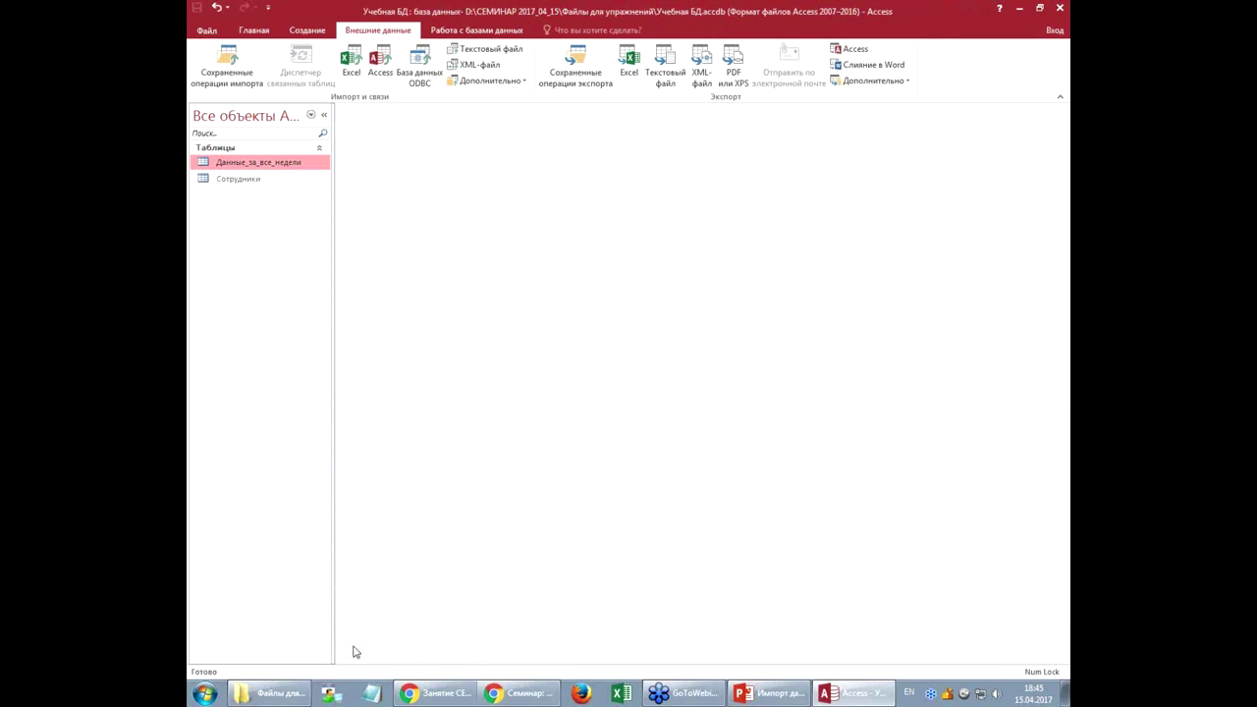
# Step: Check the remaining weekly file in the exercise folder and point the saved import Импорт-Неделя 3 to Неделя 4.csv
pyautogui.click(270, 694)
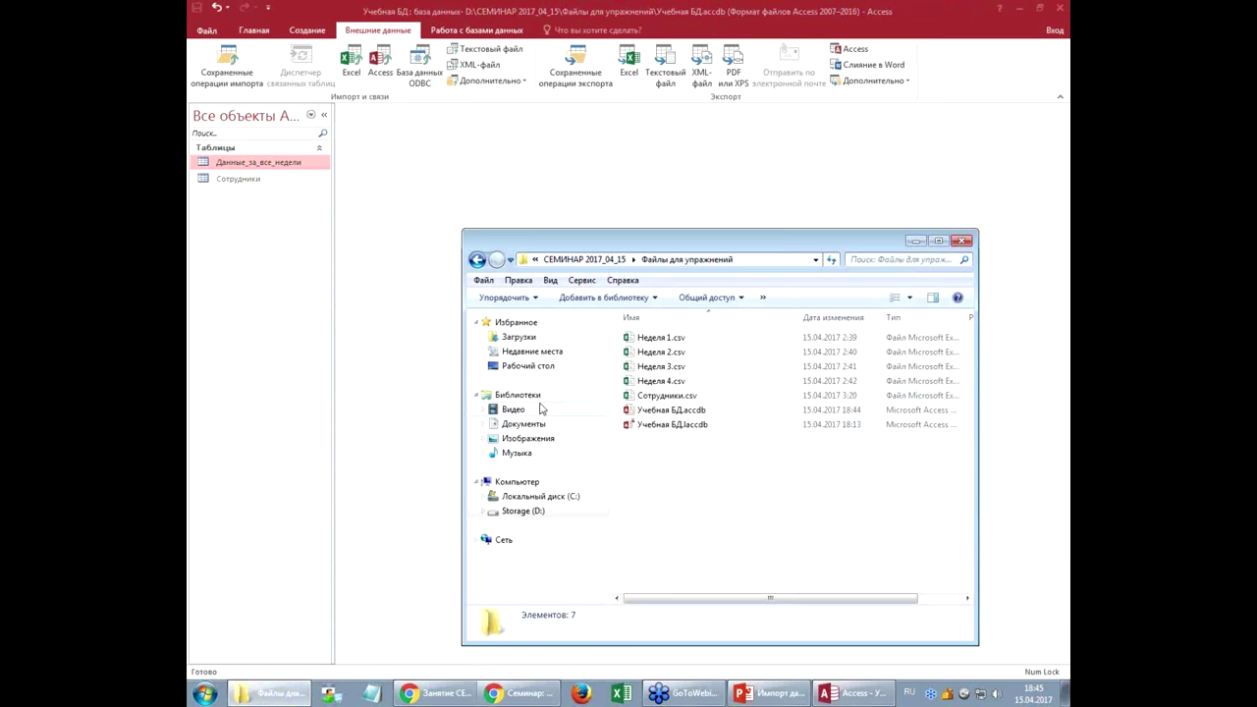
pyautogui.click(426, 330)
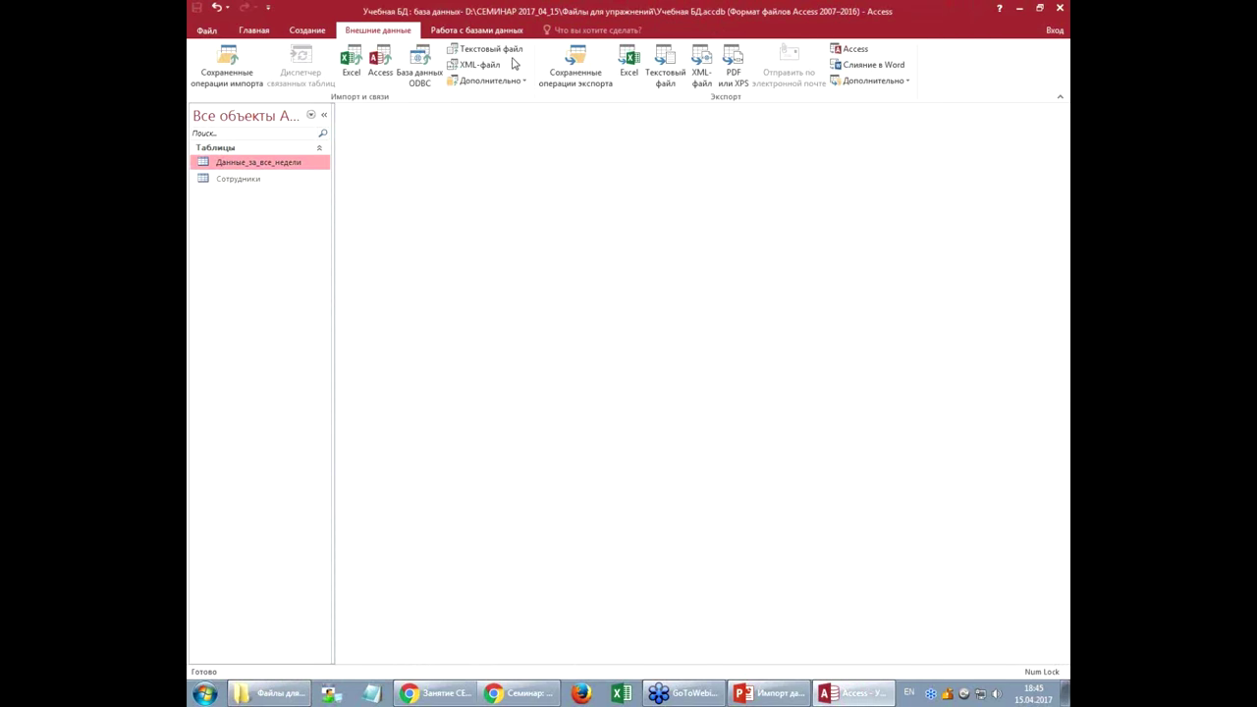
pyautogui.click(224, 67)
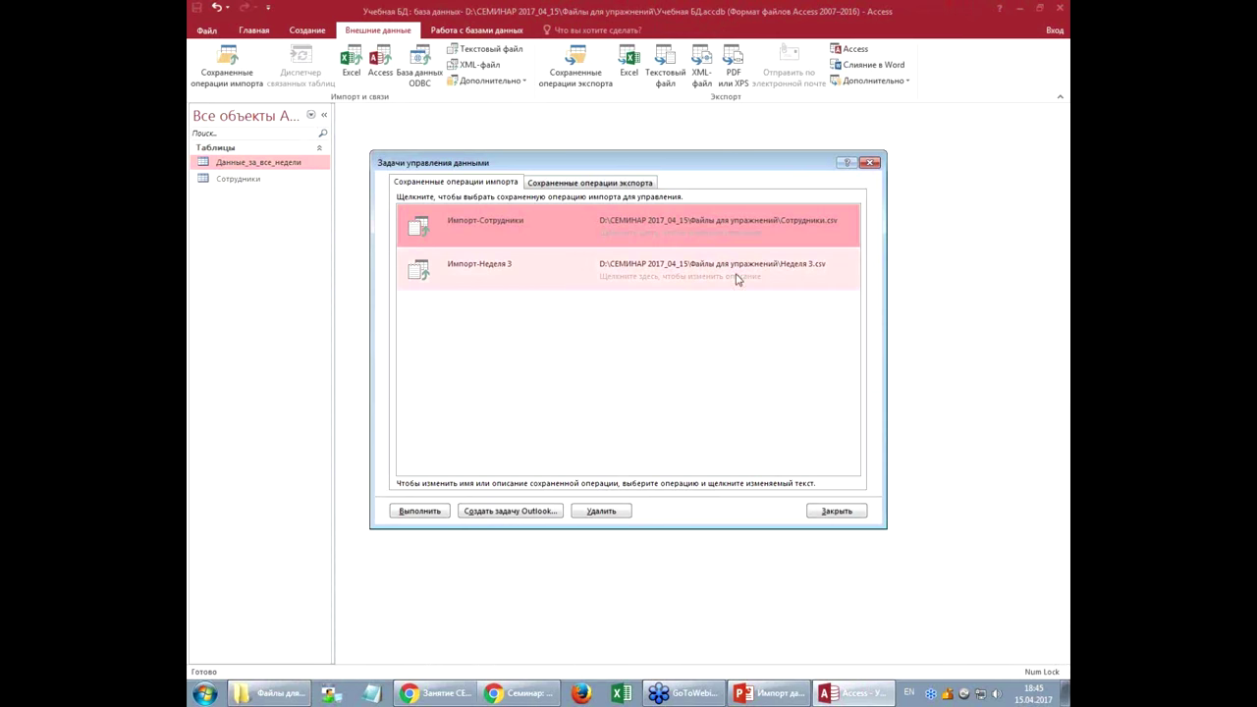
pyautogui.click(776, 274)
pyautogui.click(805, 267)
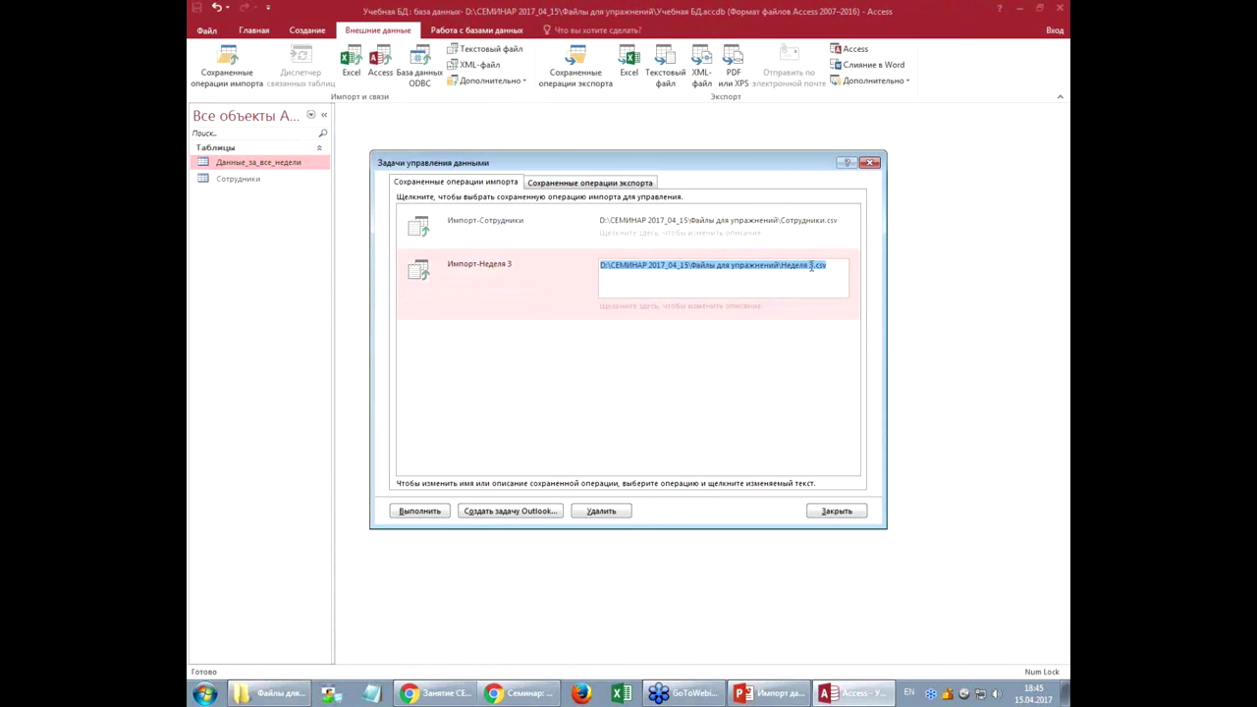
pyautogui.click(827, 265)
pyautogui.press('Delete')
pyautogui.write('4')
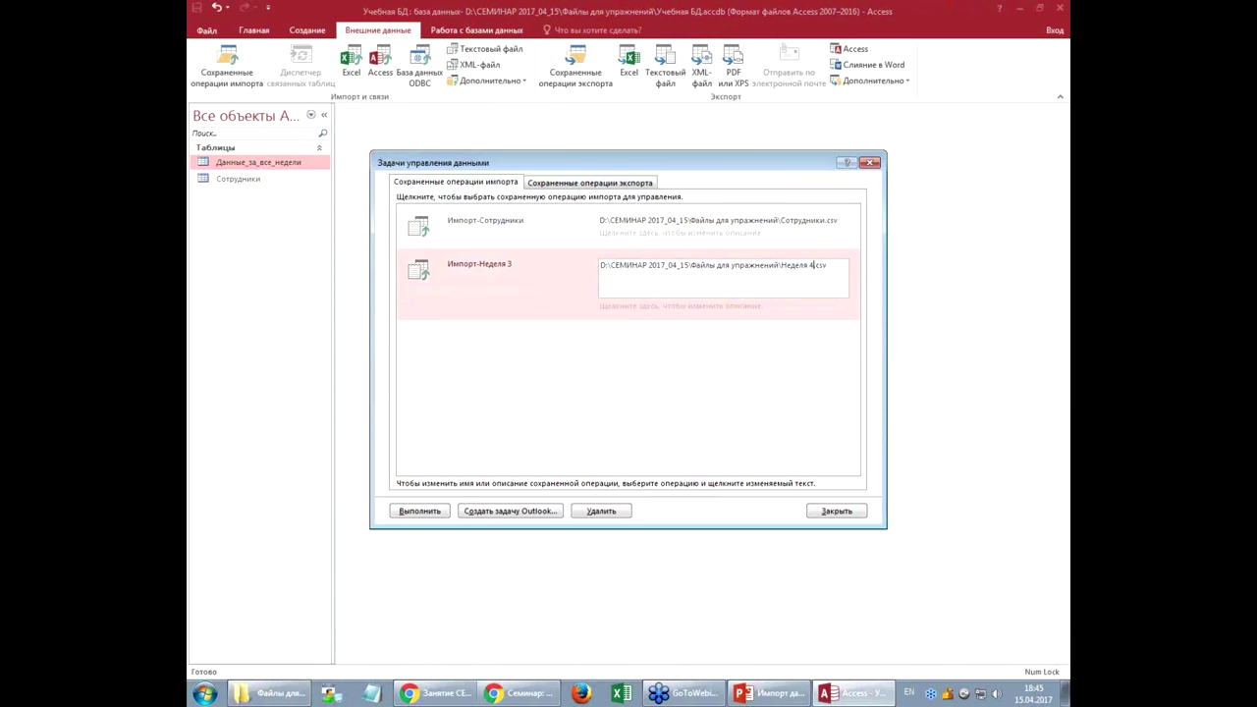
# Step: Rename the saved weekly import as Импорт-Неделя 4
pyautogui.click(521, 274)
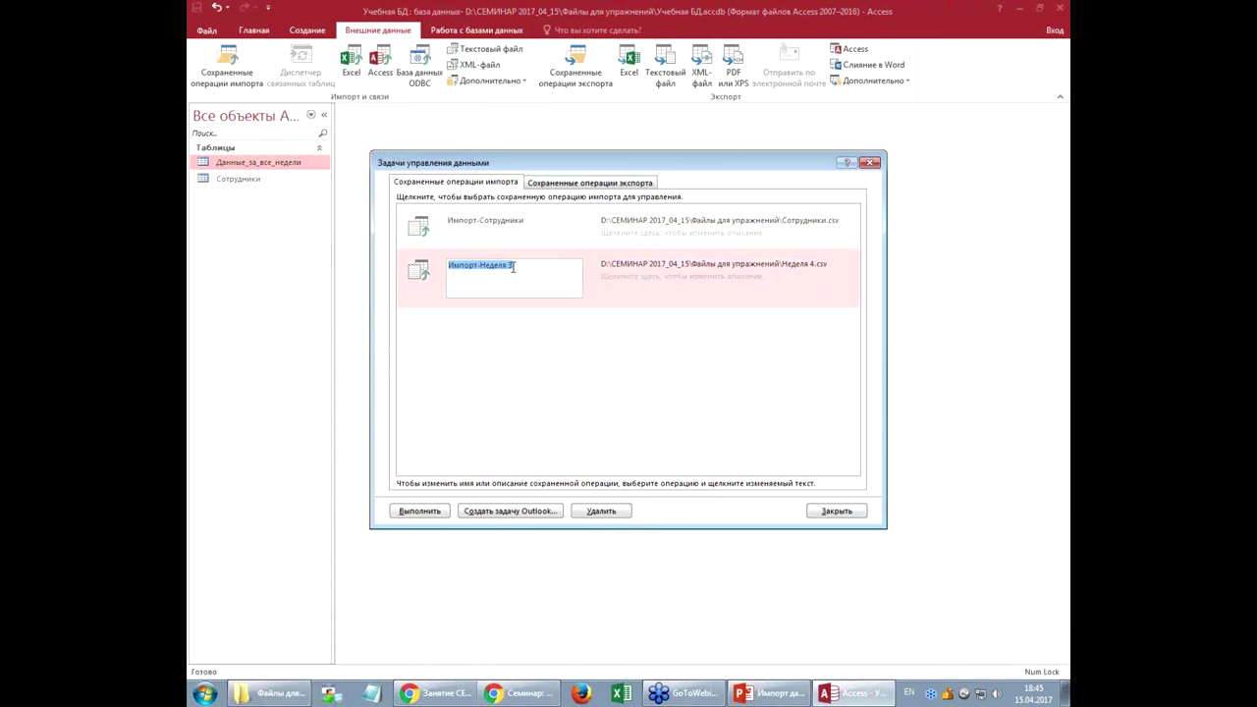
pyautogui.click(527, 266)
pyautogui.press('BackSpace')
pyautogui.write('4')
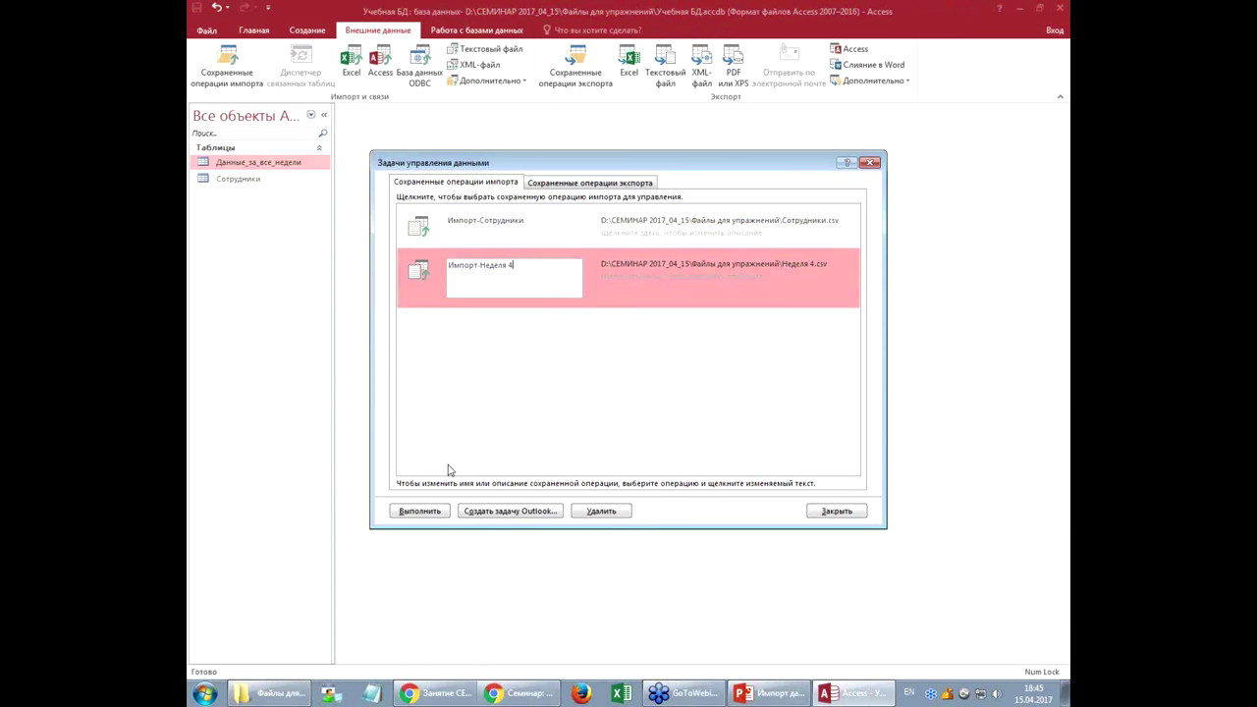
# Step: Run the saved import Импорт-Неделя 4 and close the list of saved operations
pyautogui.click(420, 512)
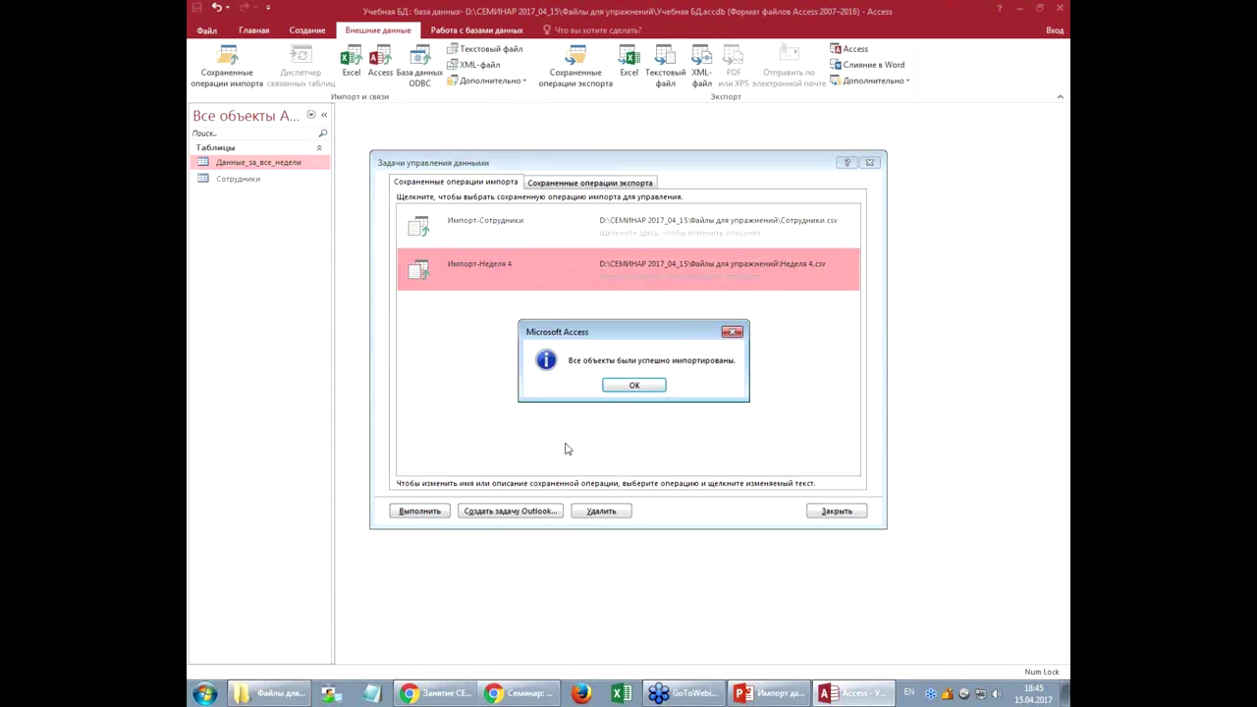
pyautogui.click(644, 385)
pyautogui.click(835, 511)
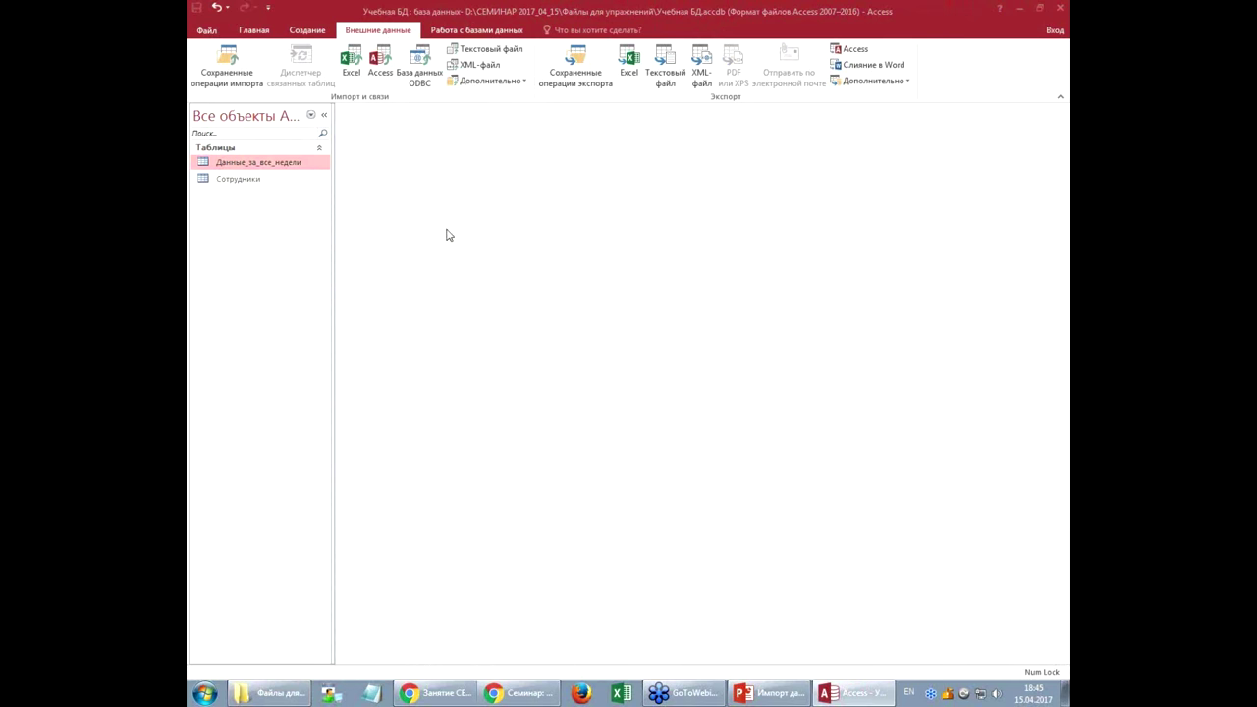
# Step: Check Дата_загрузки for the last records of Данные_за_все_недели and fit that column's width to its contents
pyautogui.doubleClick(277, 164)
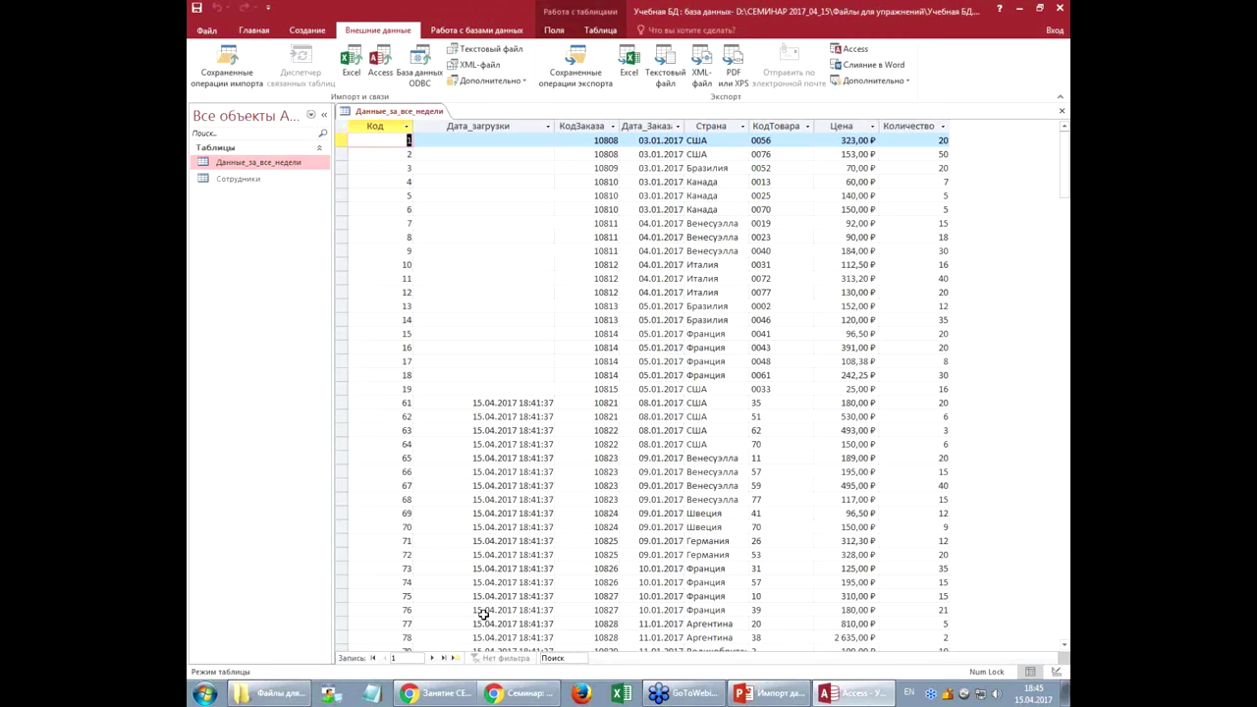
pyautogui.click(450, 657)
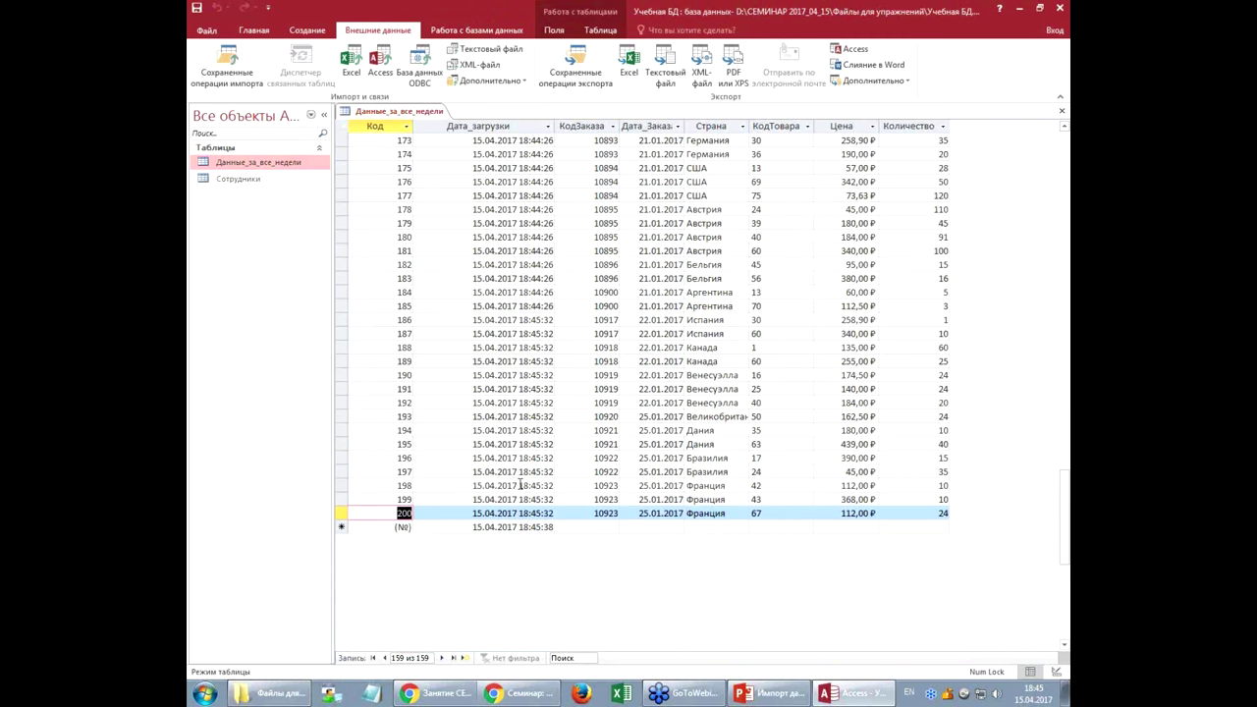
pyautogui.click(520, 484)
pyautogui.click(531, 442)
pyautogui.scroll(2, 531, 410)
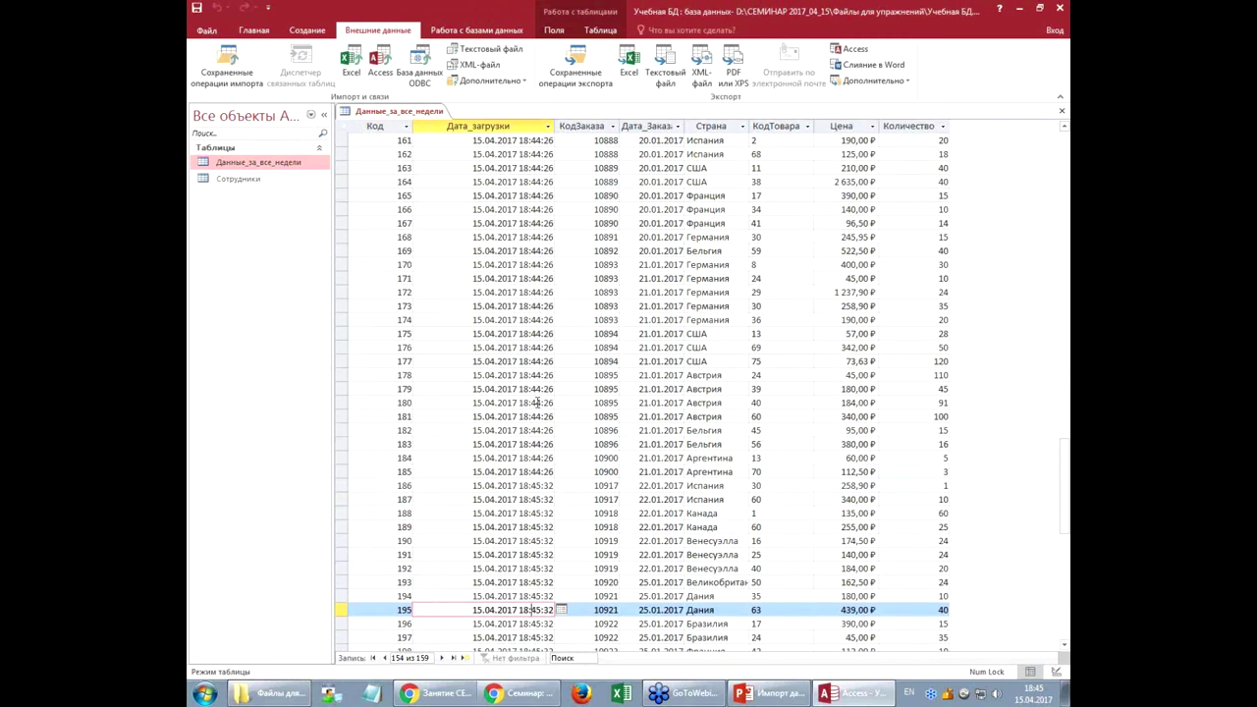
pyautogui.click(488, 305)
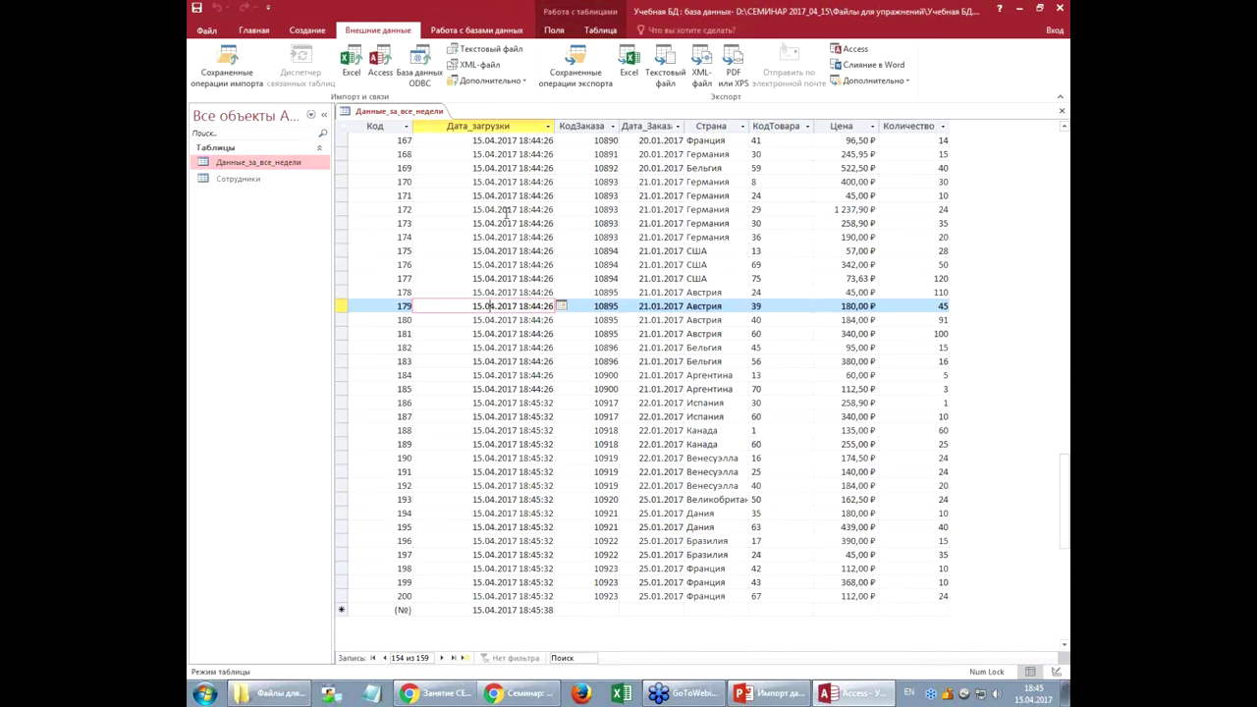
pyautogui.doubleClick(554, 132)
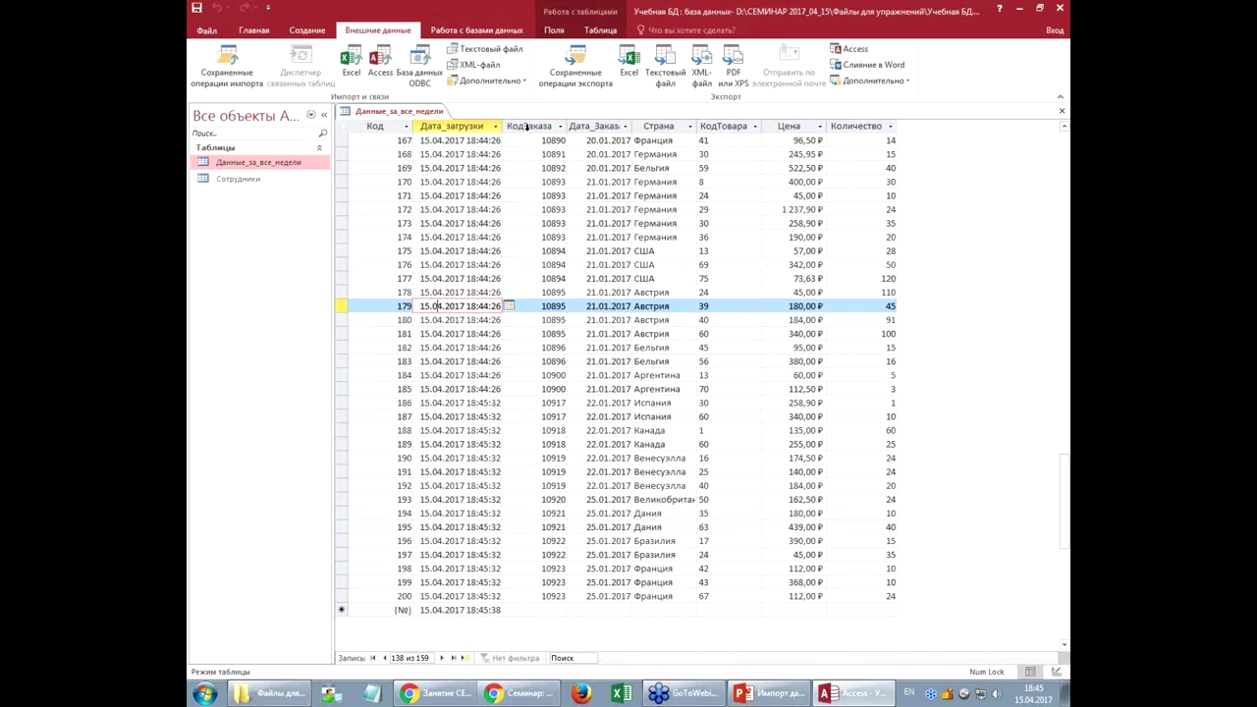
# Step: Widen the Дата_загрузки column slightly and check its values from the latest imported records back to the first records of the table
pyautogui.moveTo(504, 127); pyautogui.dragTo(521, 131)
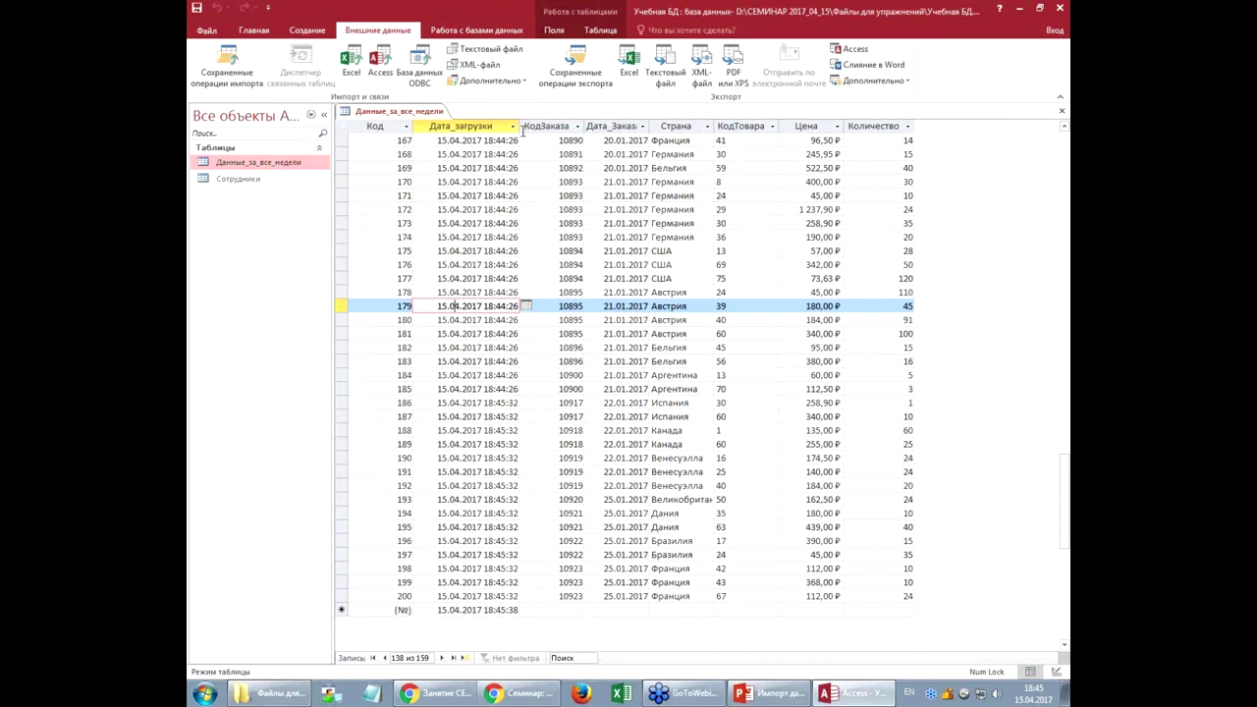
pyautogui.click(480, 385)
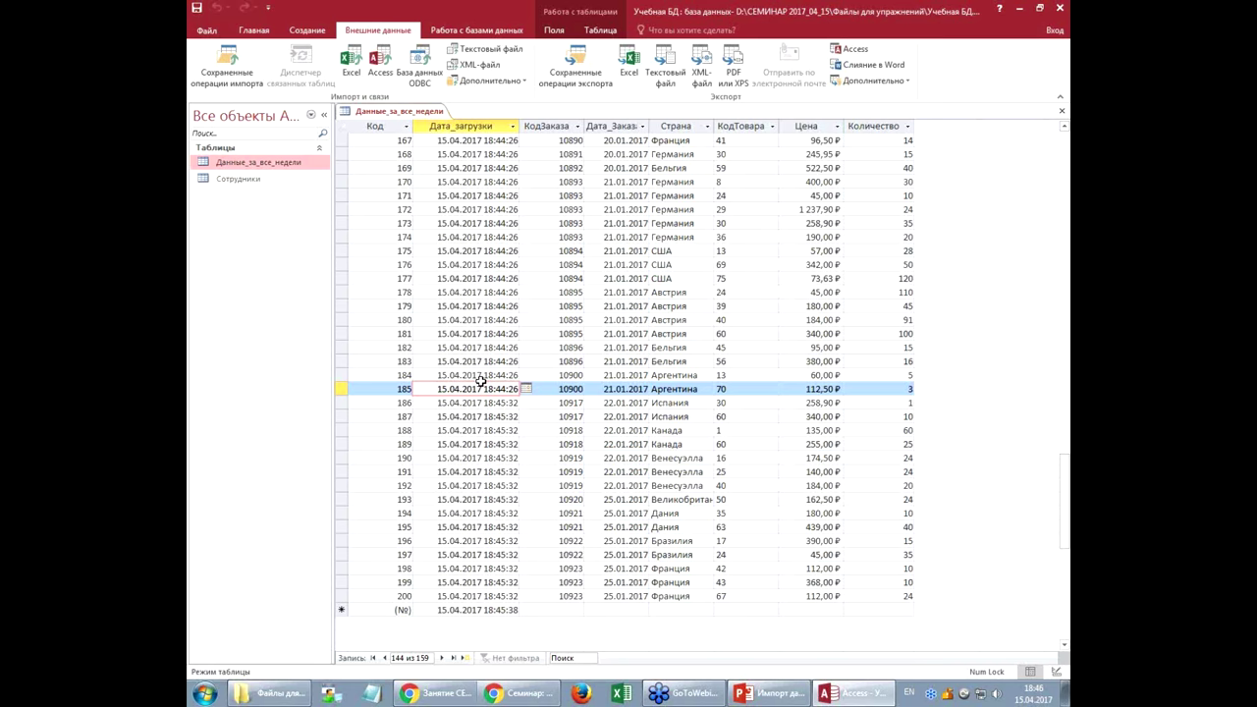
pyautogui.click(504, 265)
pyautogui.scroll(20, 504, 265)
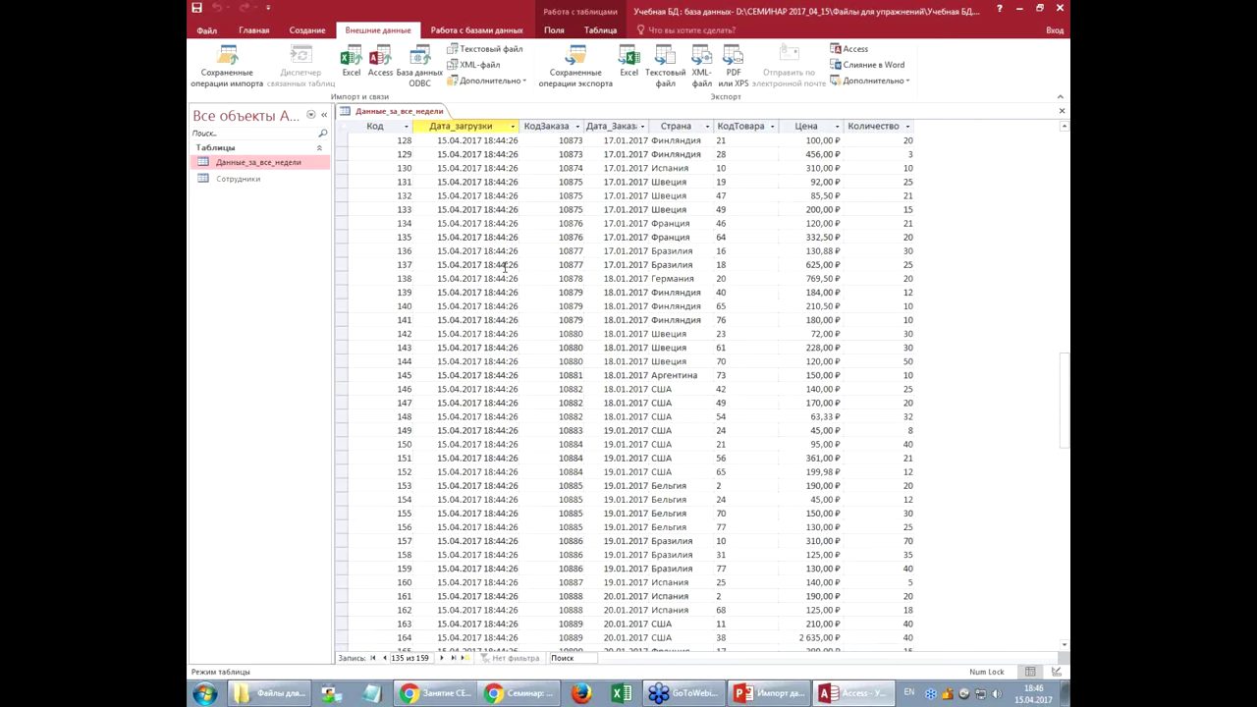
pyautogui.scroll(19, 504, 265)
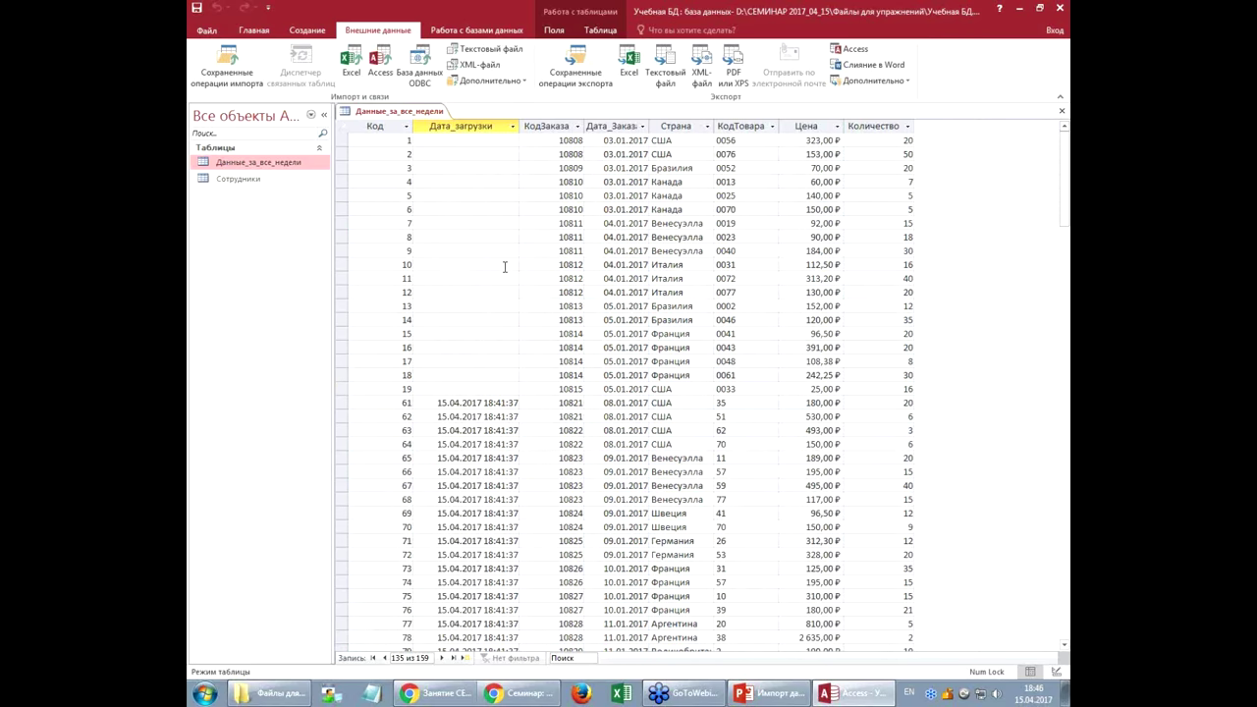
pyautogui.click(488, 291)
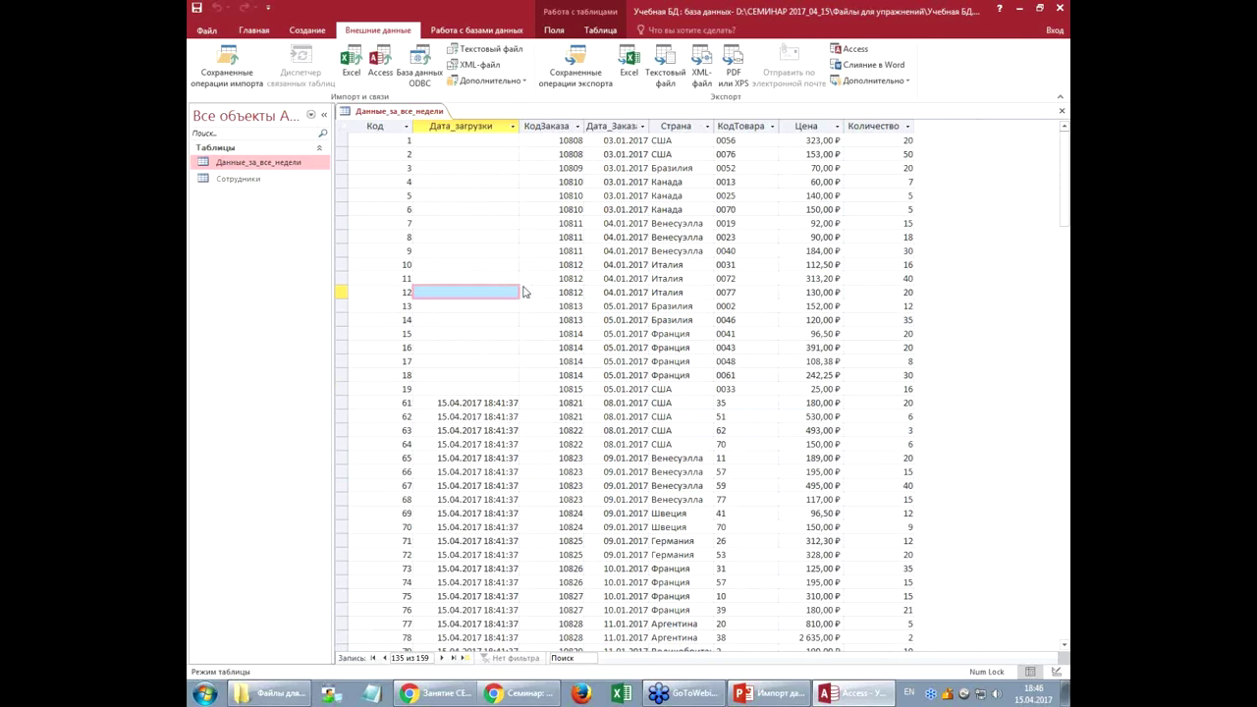
pyautogui.click(455, 316)
pyautogui.click(468, 346)
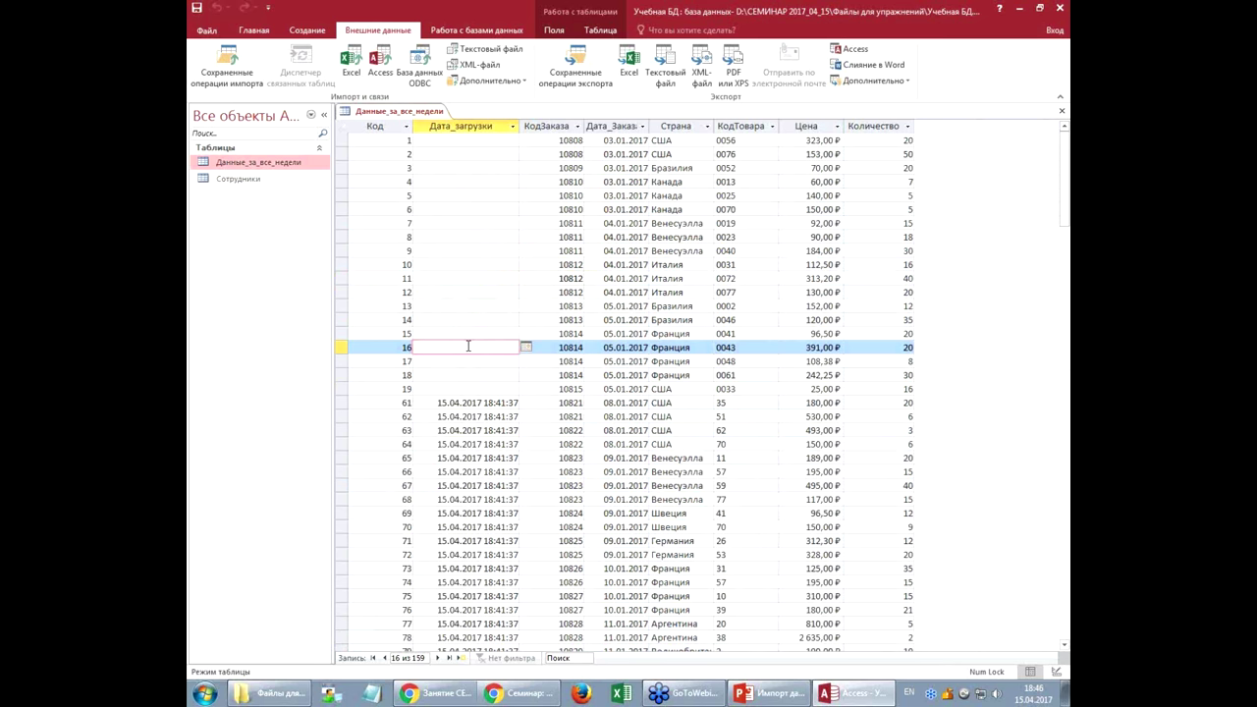